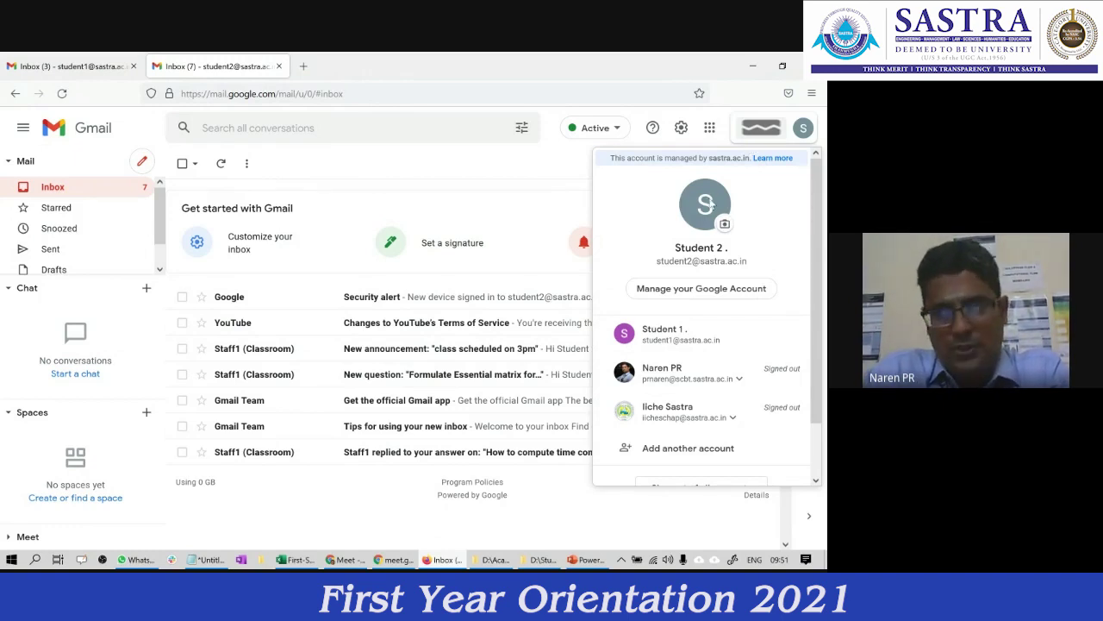
- Select the second student account's name and address text, then deselect it
drag(651, 263, 771, 263)
click(762, 263)
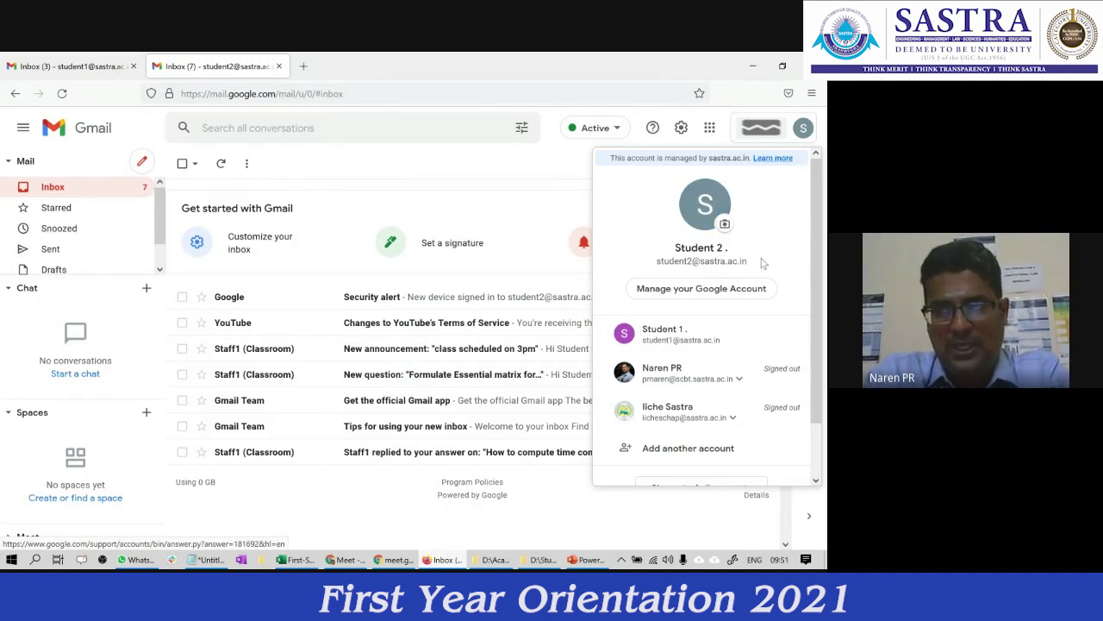
- Load gmail.com in a new tab, correcting the 'gamil' typo, then close that loading tab
click(304, 66)
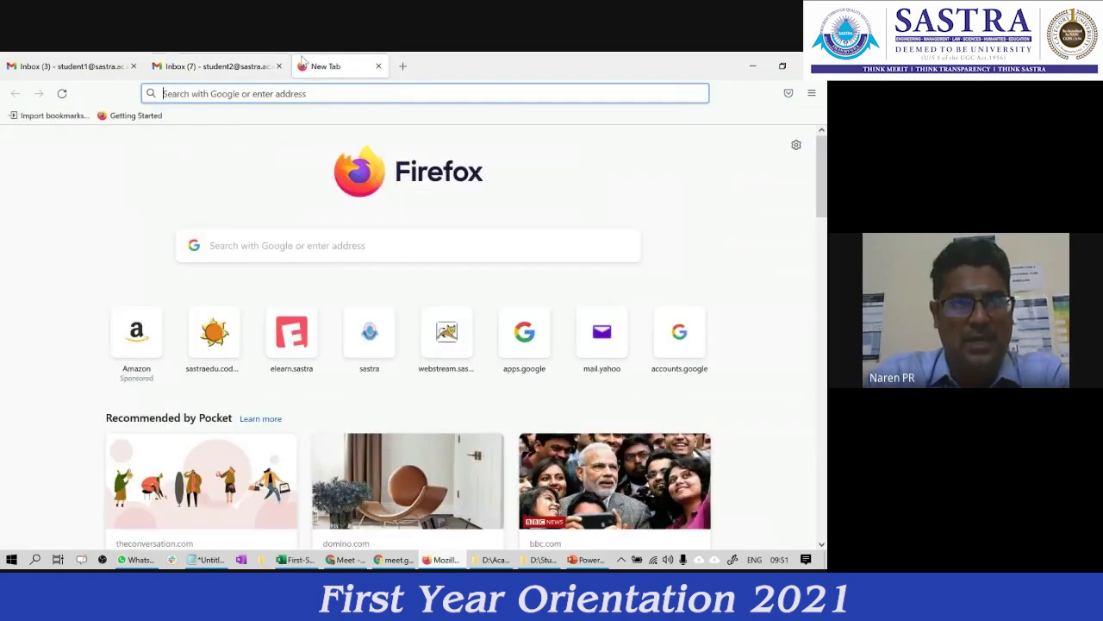
text(gamil.c)
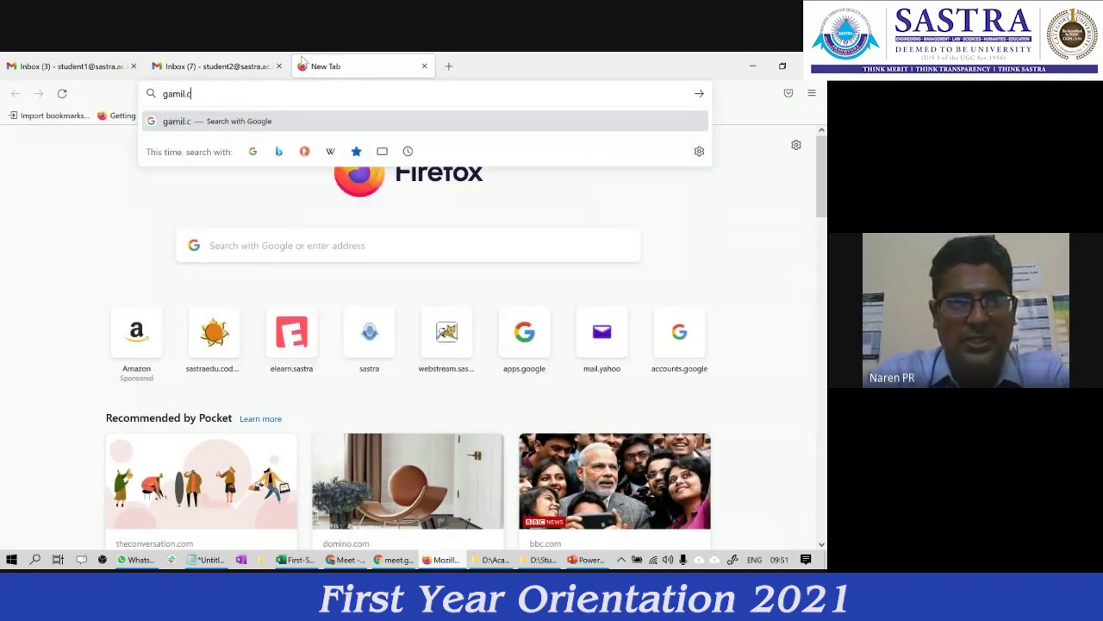
key(BackSpace)
key(BackSpace)
key(BackSpace)
key(BackSpace)
text(mail.com)
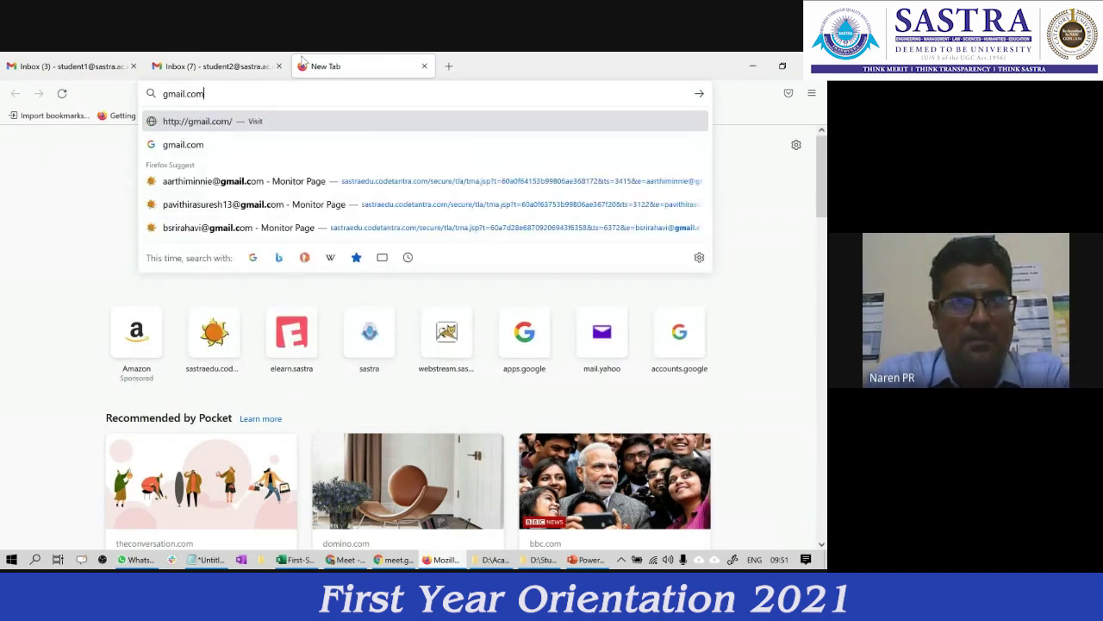
key(Return)
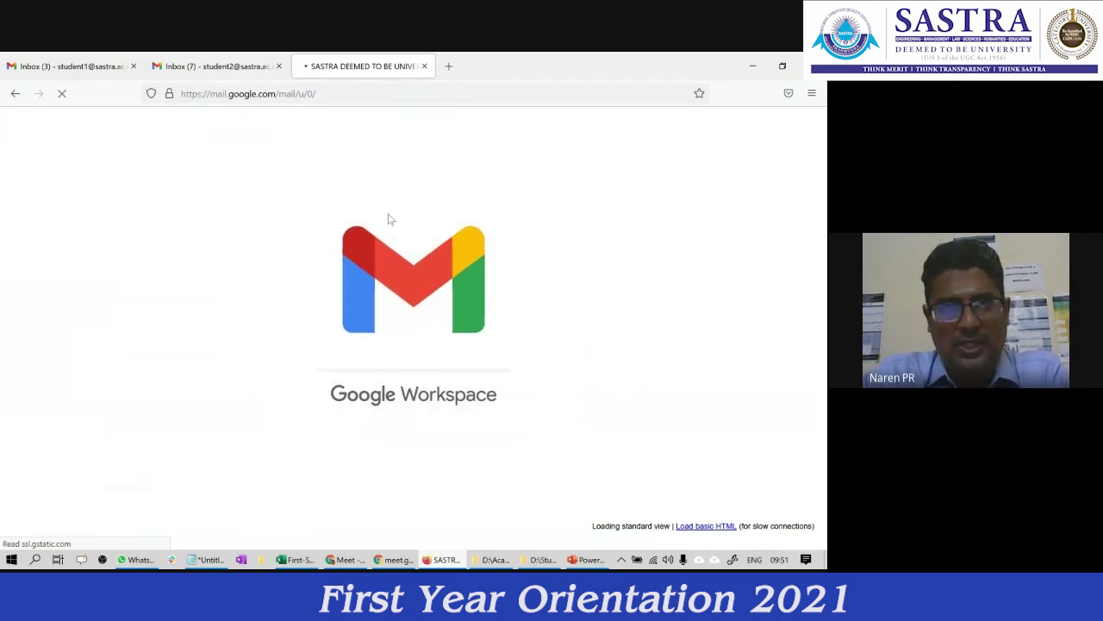
click(425, 66)
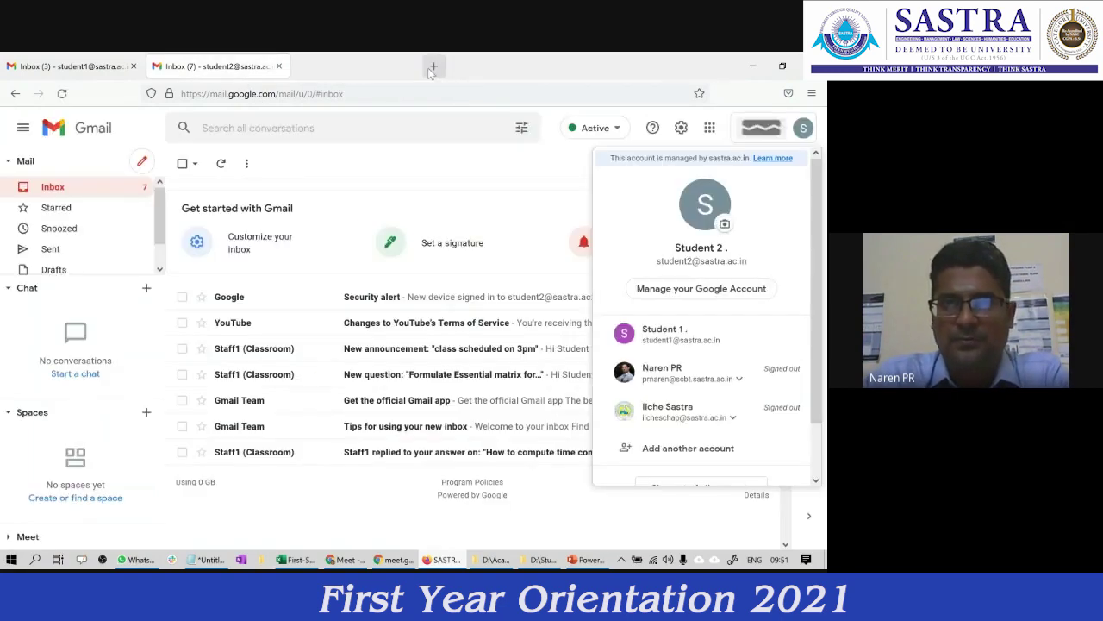
- Begin adding another account with the new student's email address, then return to the inbox
click(694, 457)
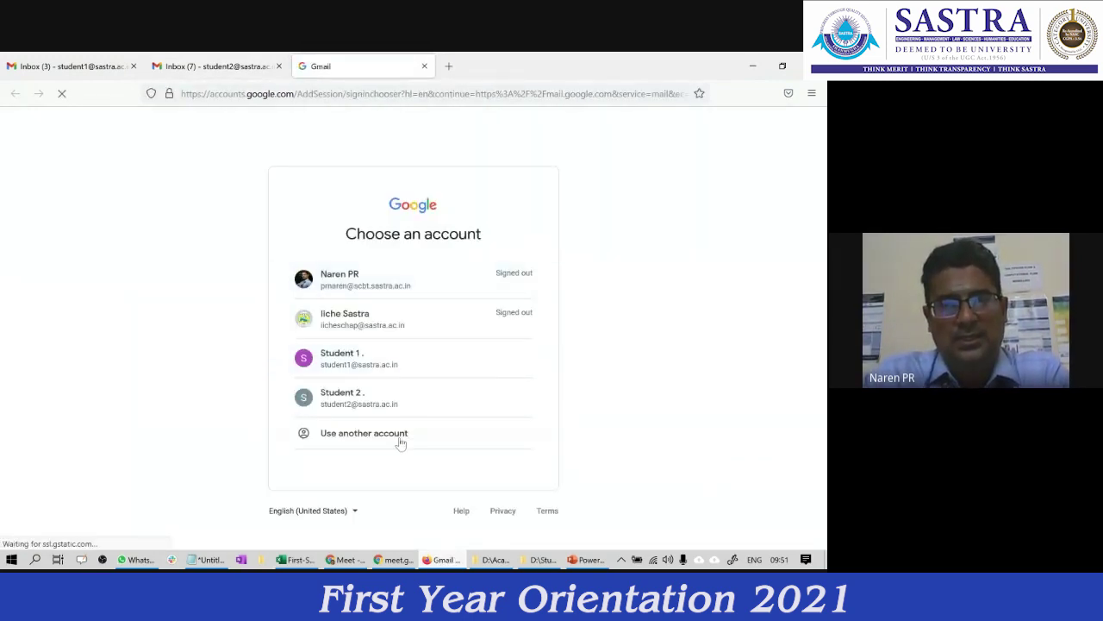
click(402, 442)
click(319, 304)
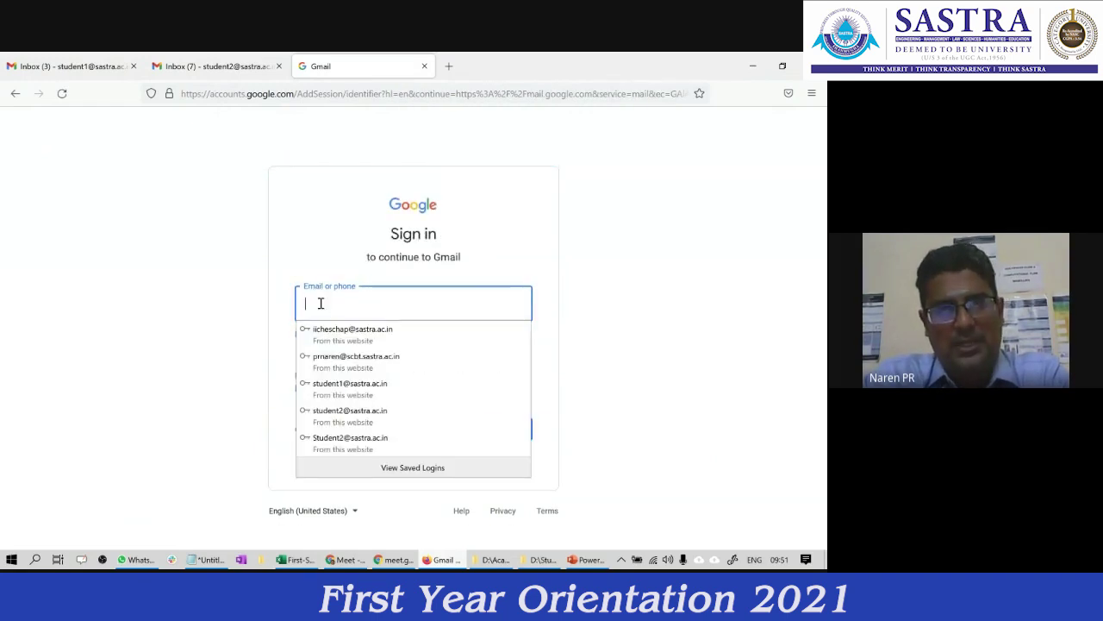
click(375, 298)
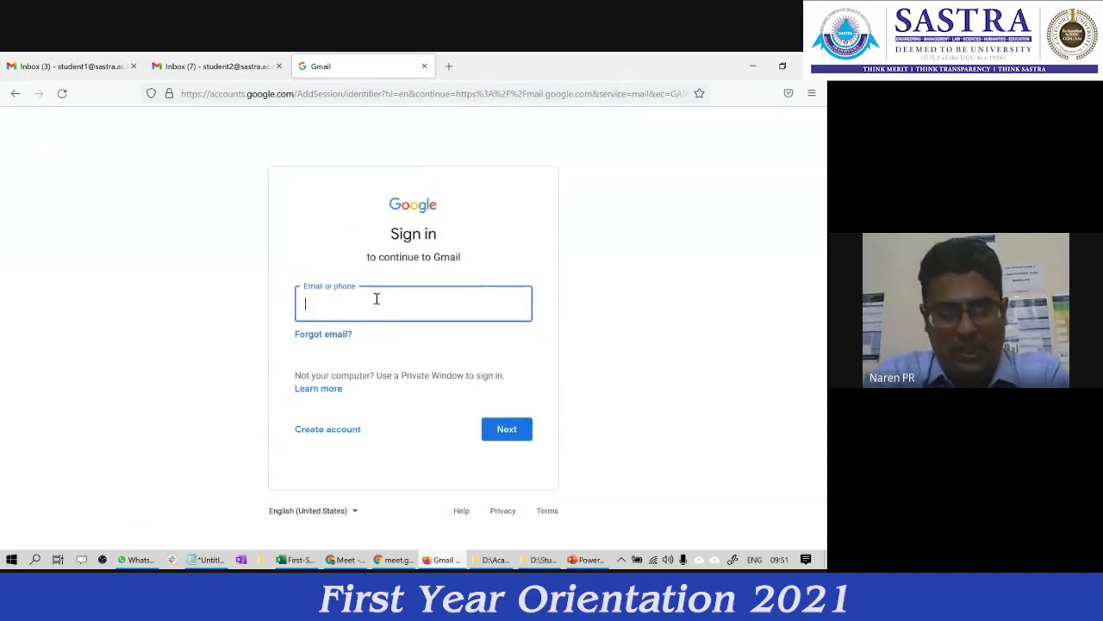
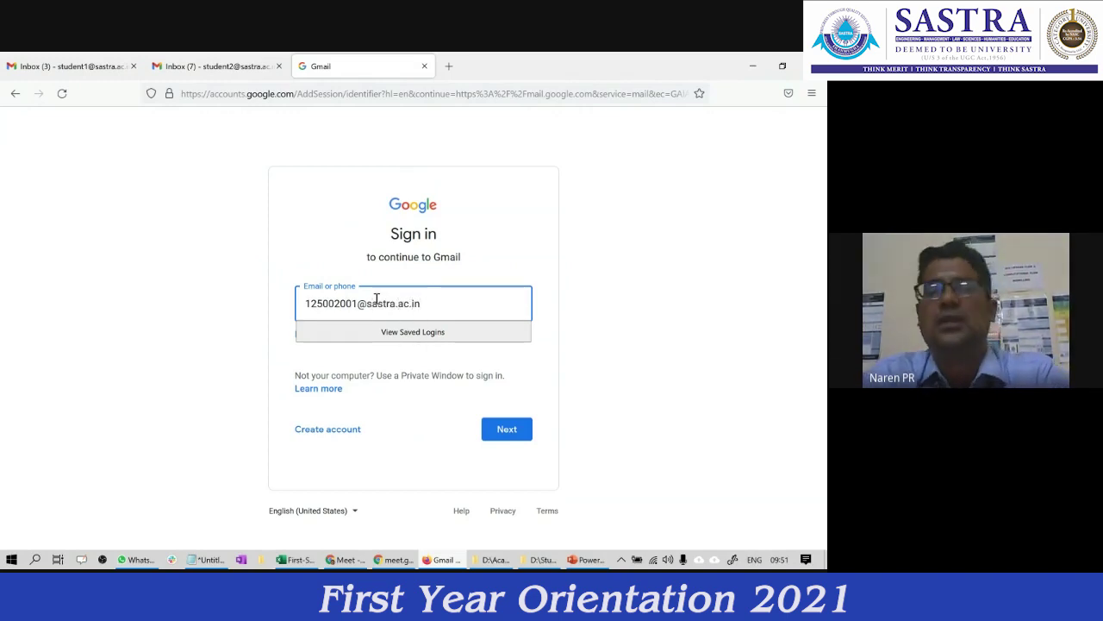
click(215, 65)
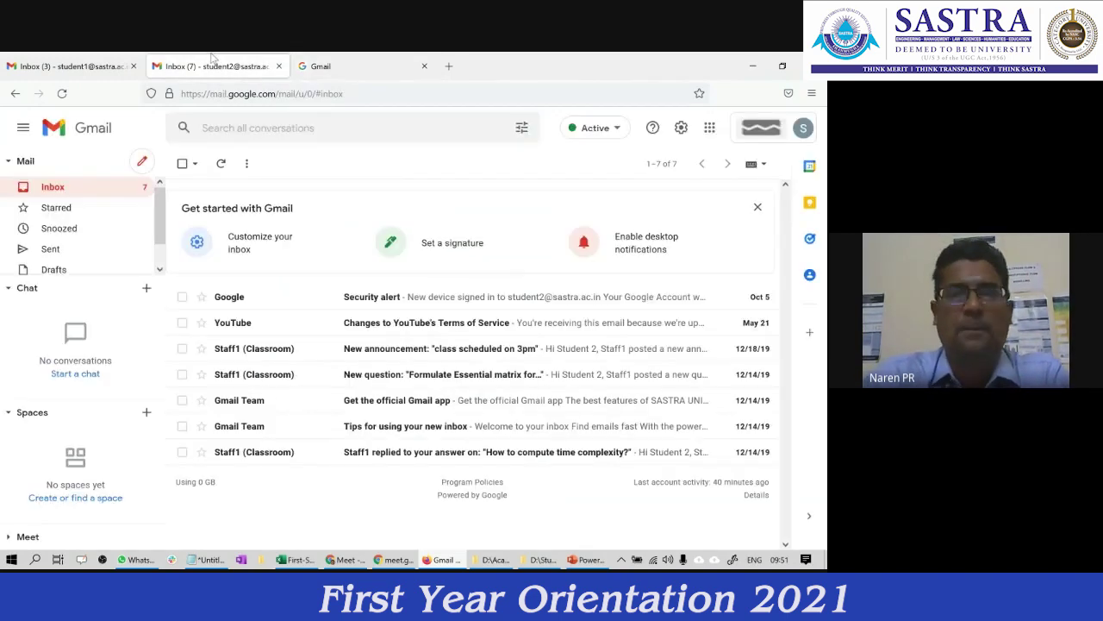
- Open Manage your Google Account and close the leftover Gmail sign-in tab
click(762, 127)
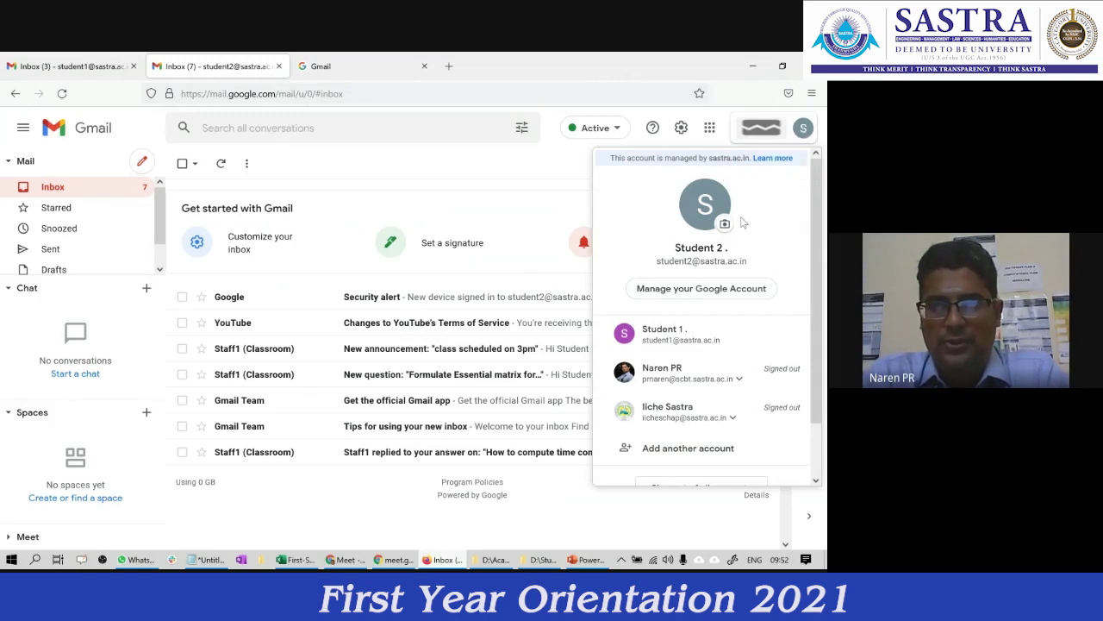
click(705, 293)
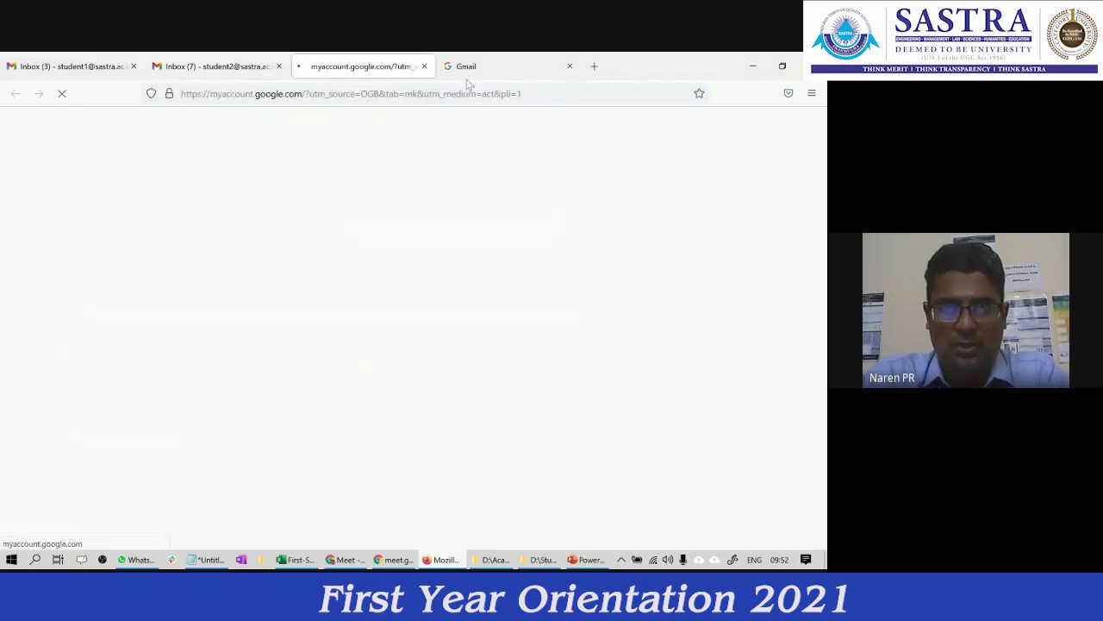
click(569, 66)
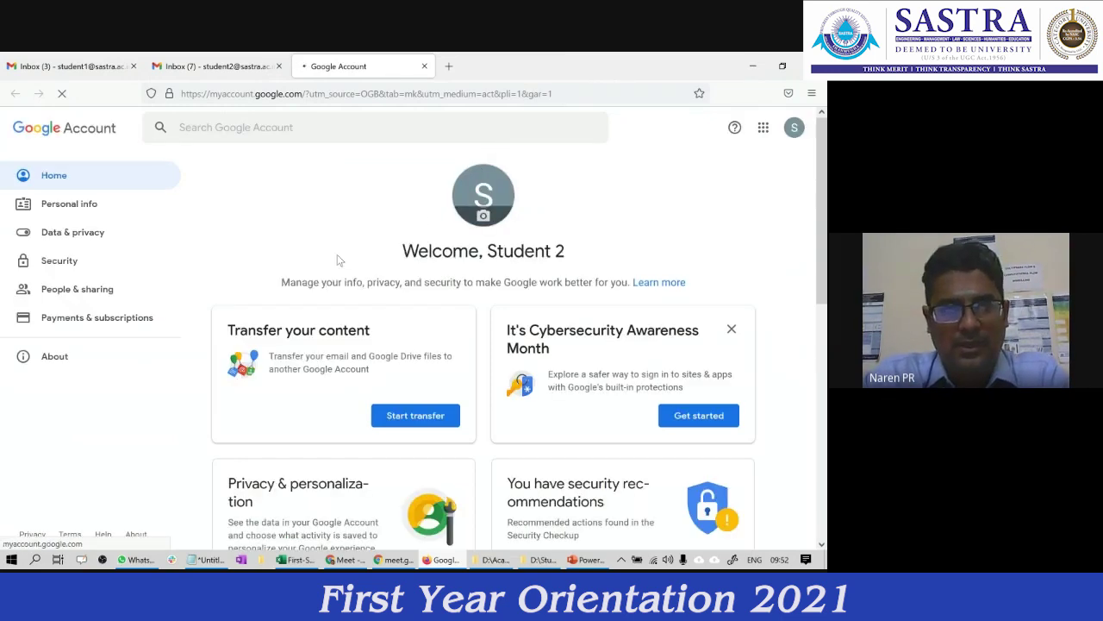
- Show the Security page scrolled to the password and 2-Step Verification section
click(57, 260)
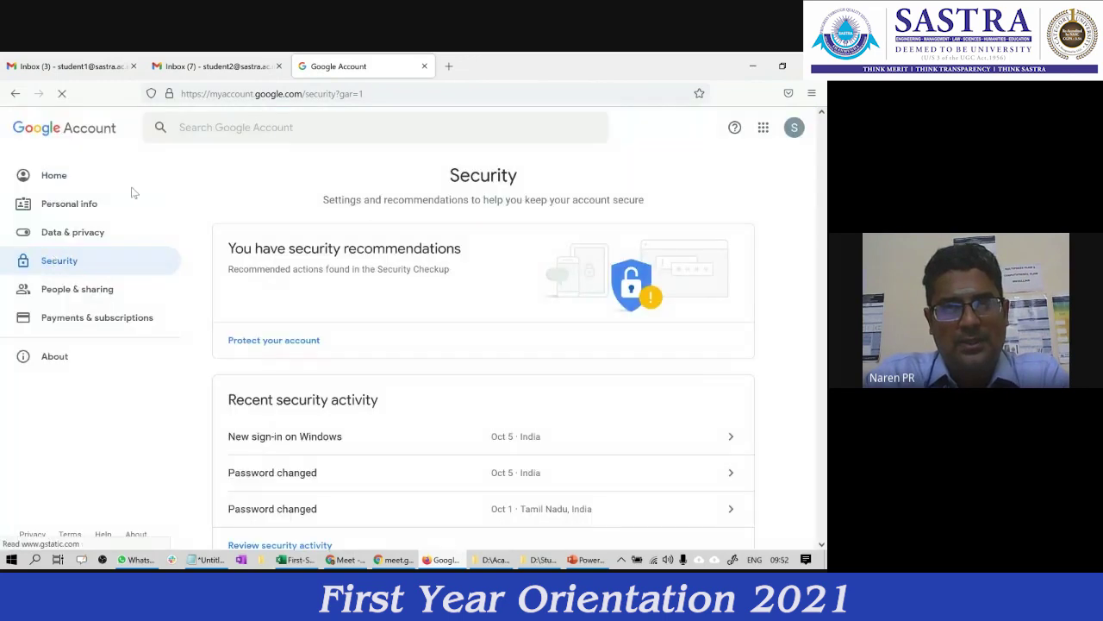
click(212, 66)
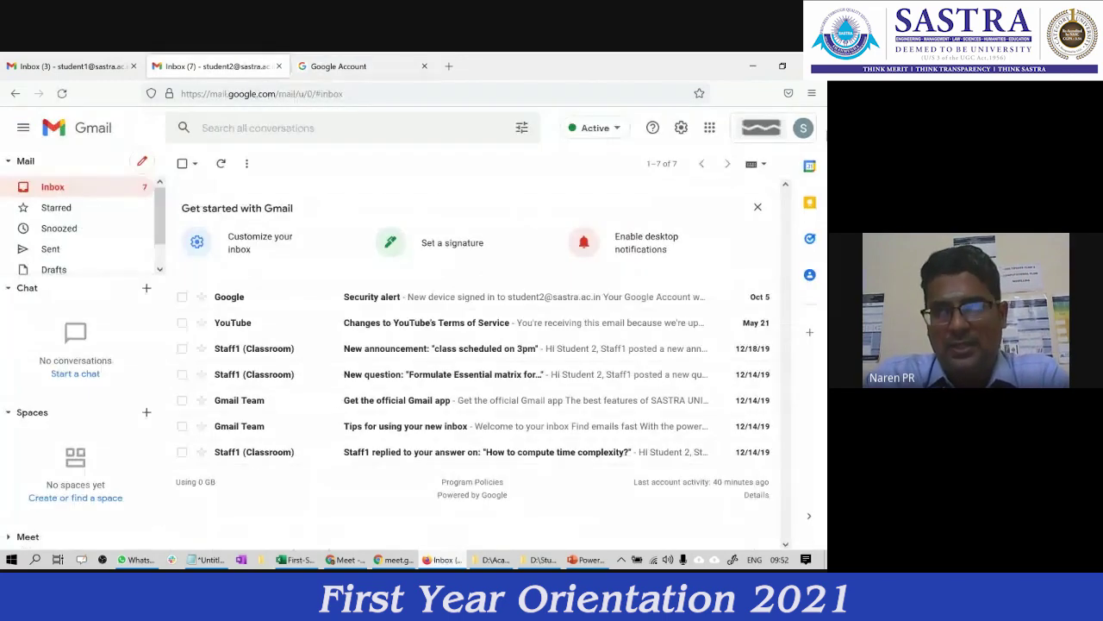
click(788, 138)
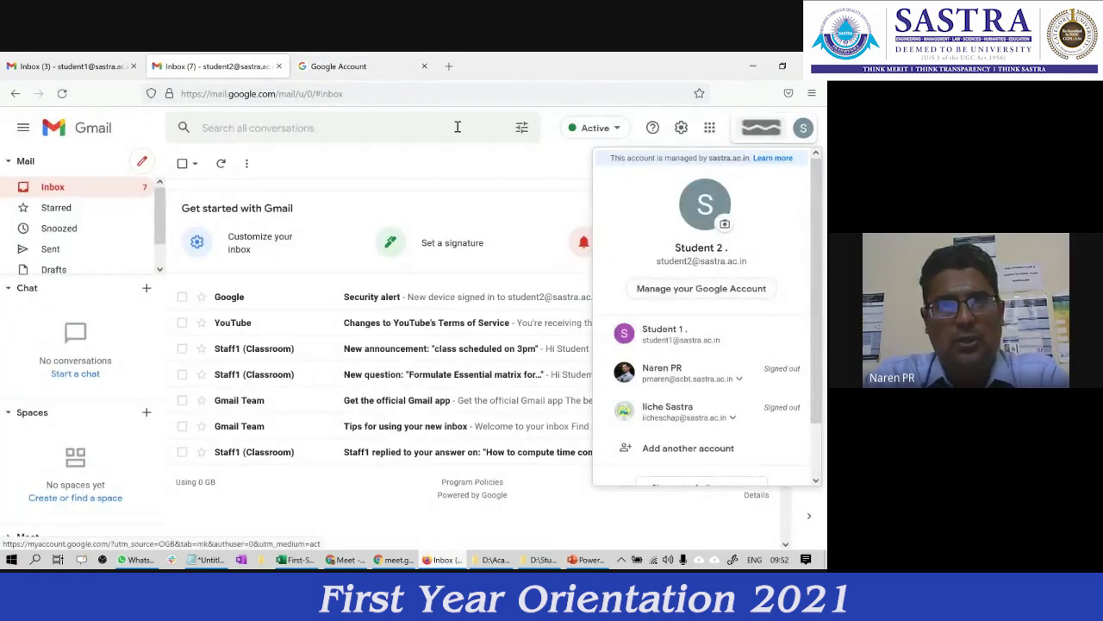
click(389, 62)
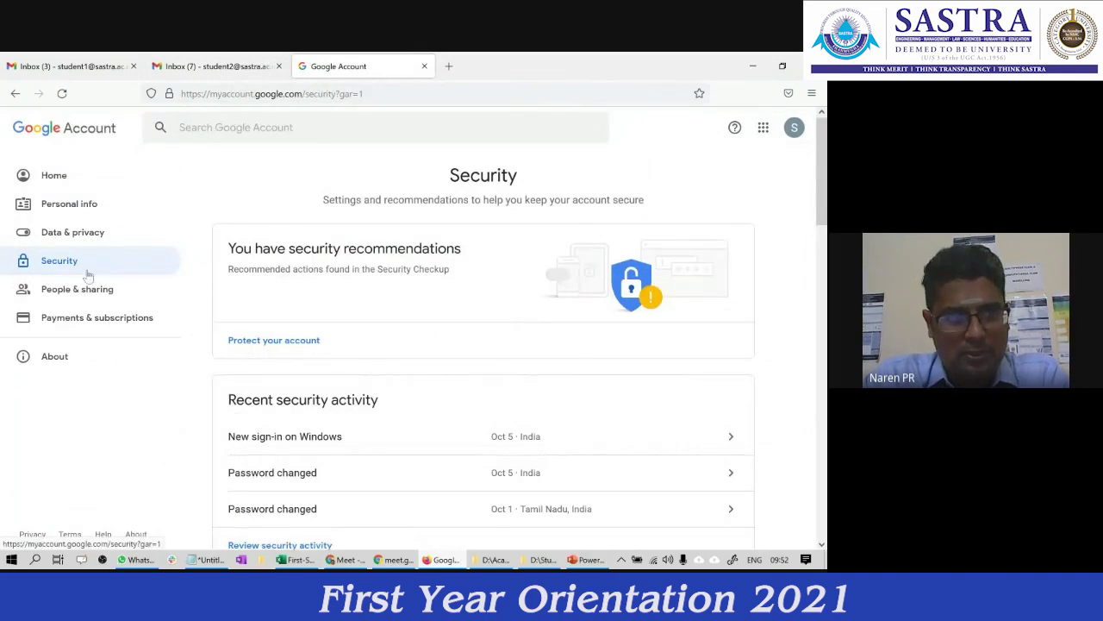
scroll(426, 348, down, 3)
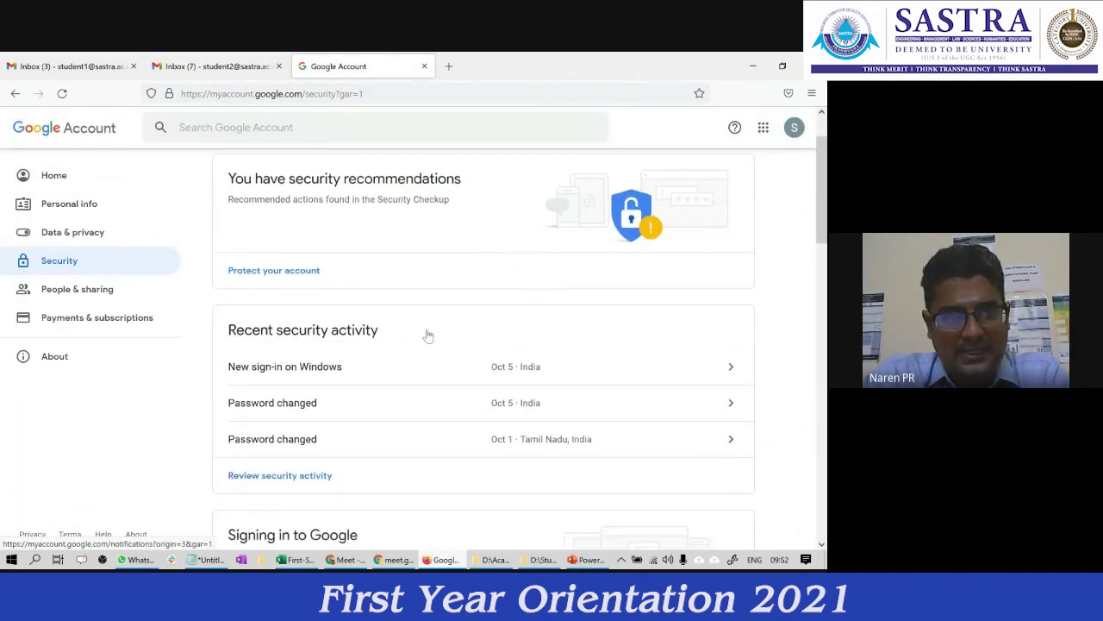
scroll(448, 338, down, 3)
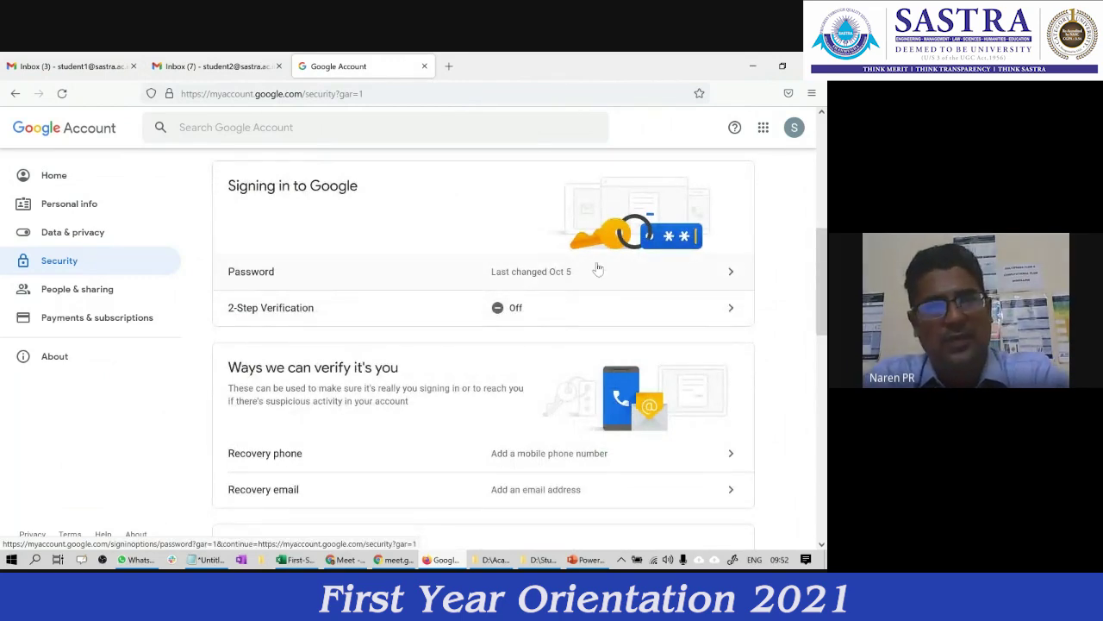
- Re-verify the current password to reach the password-change page, then return to the Gmail inbox
click(730, 272)
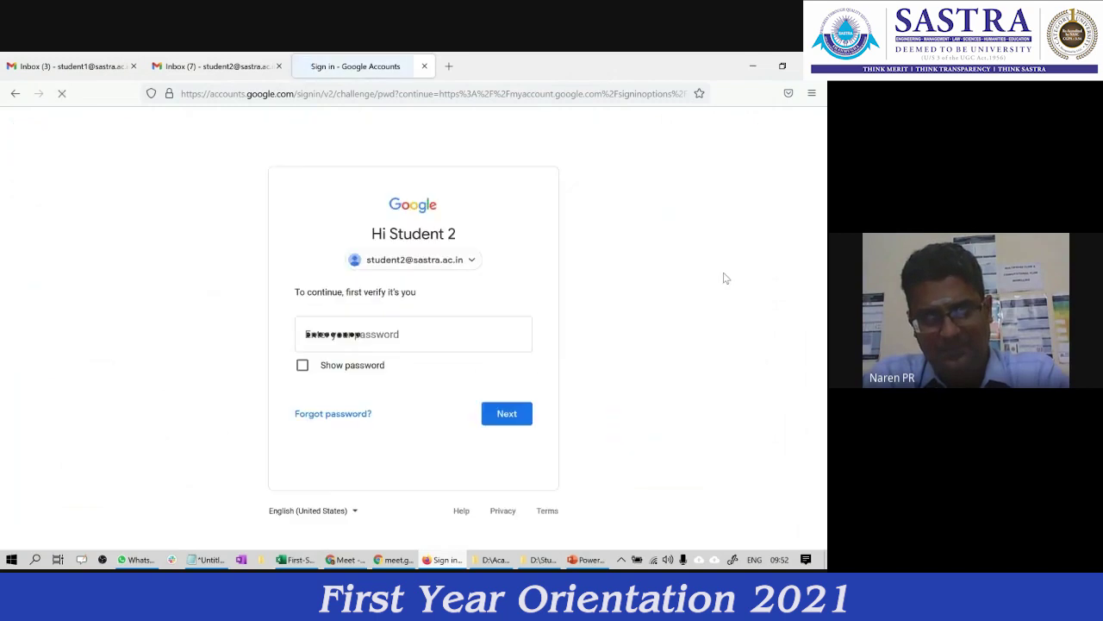
click(367, 336)
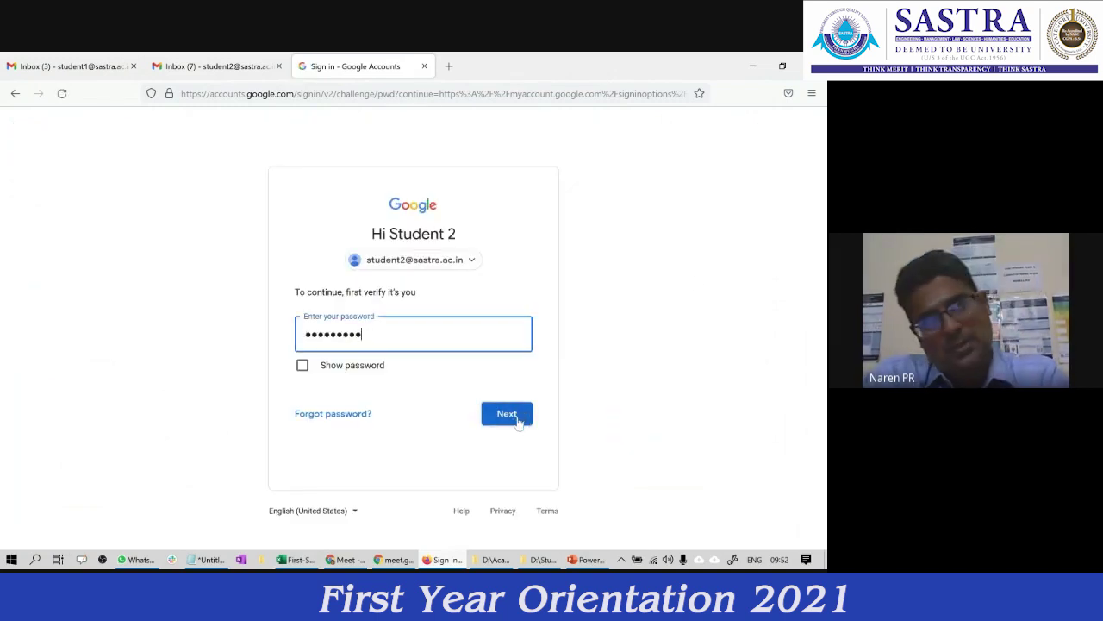
click(518, 421)
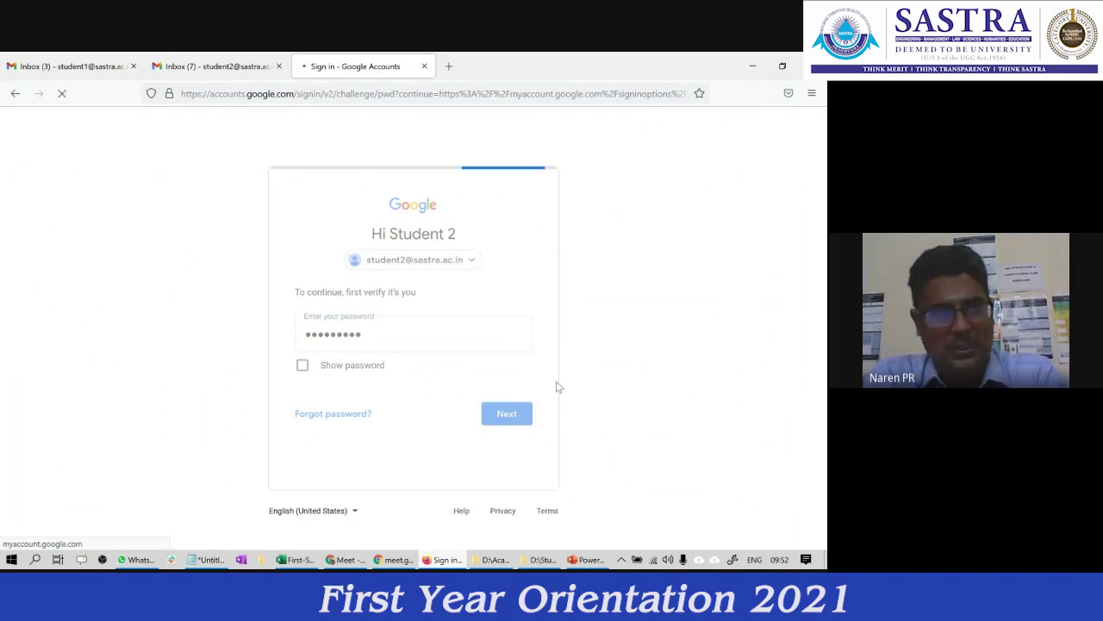
click(304, 336)
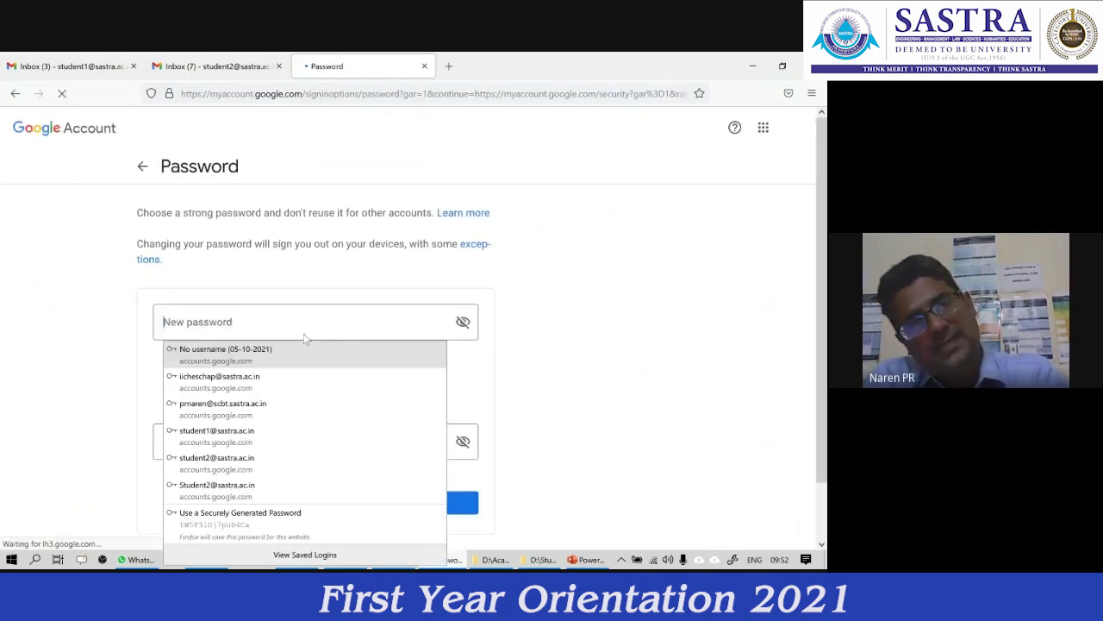
click(655, 295)
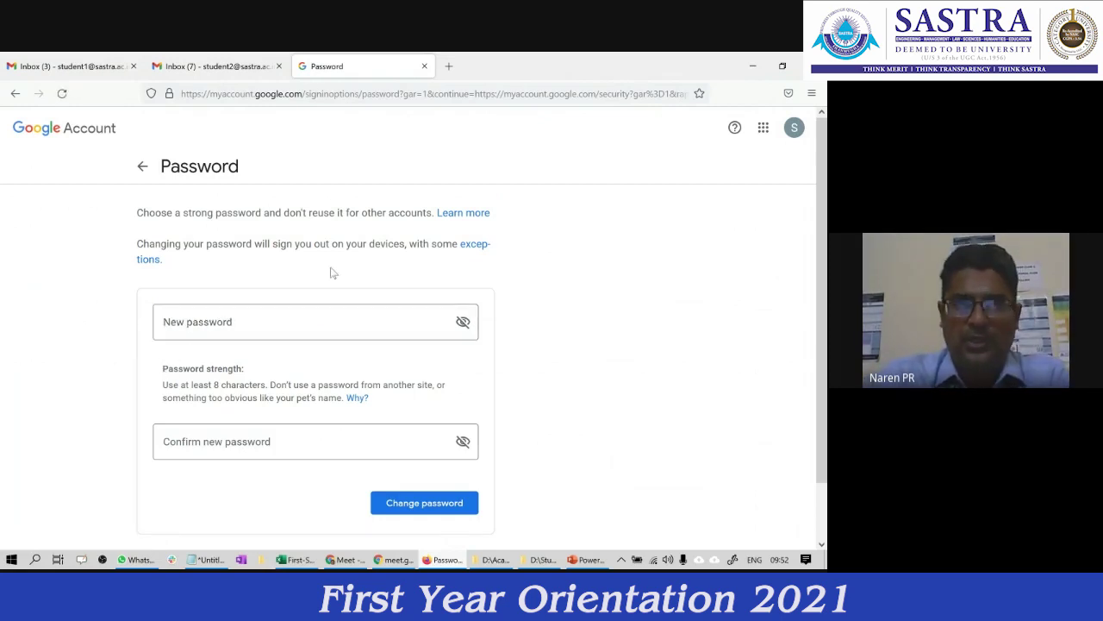
click(220, 66)
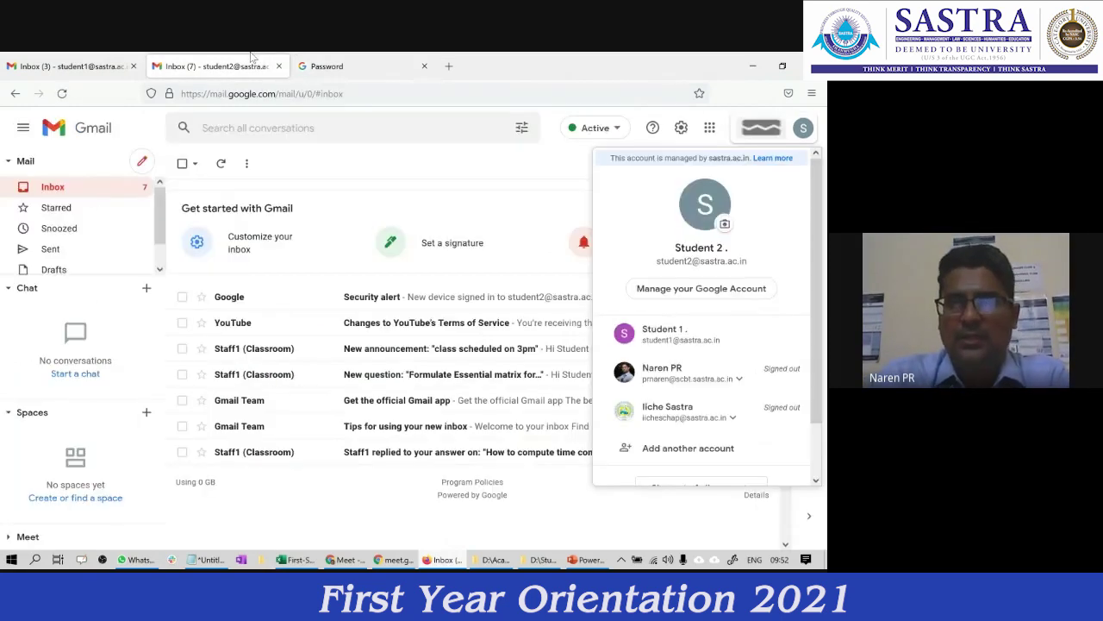
- Close the password-change tab and switch to a new Google Account management tab
click(693, 290)
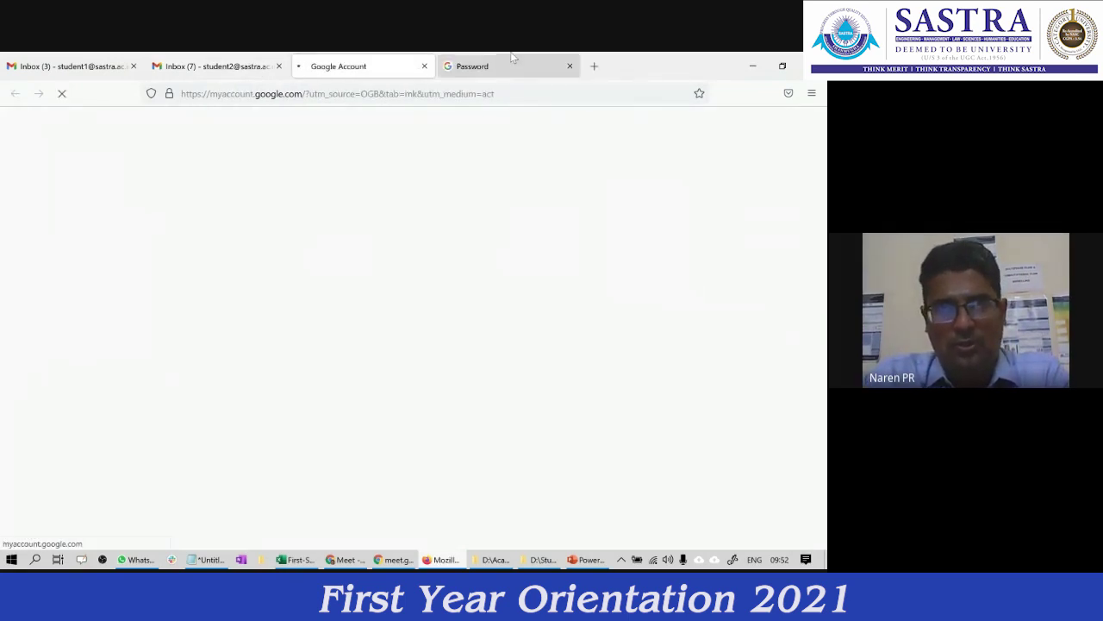
click(560, 68)
click(569, 66)
click(211, 66)
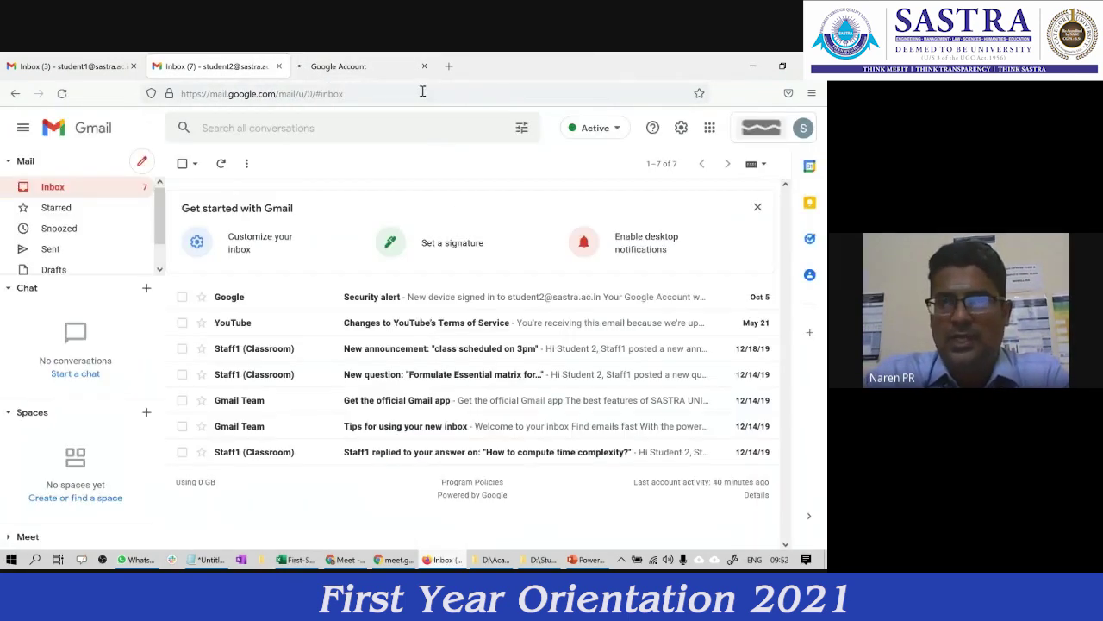
click(773, 139)
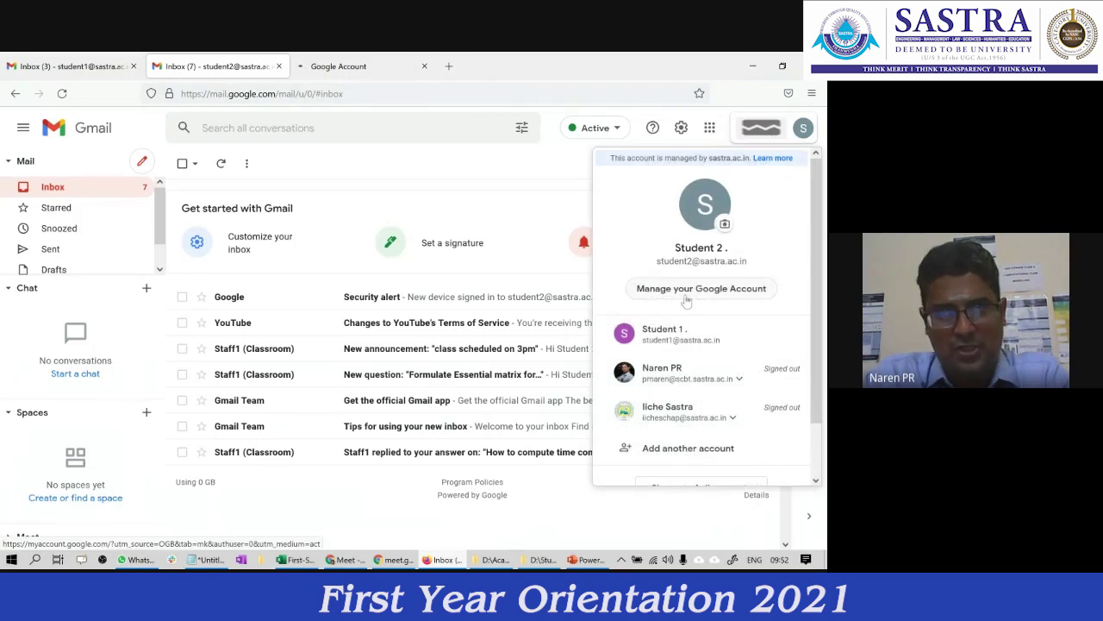
click(341, 58)
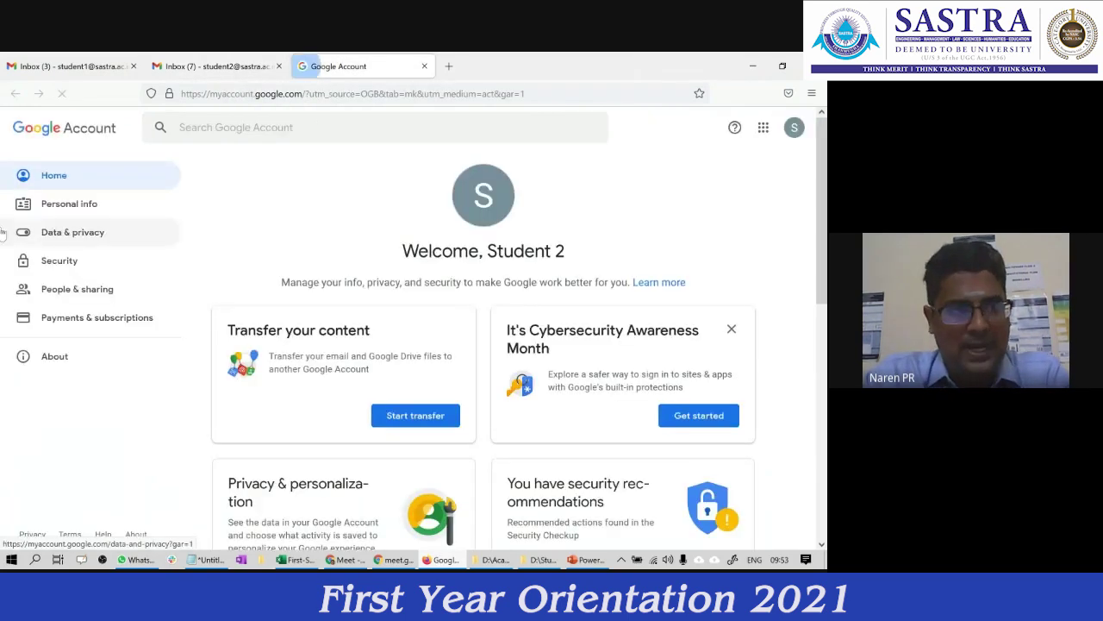
- In Security settings, scroll down and choose Password to reach the verification sign-in page
click(50, 264)
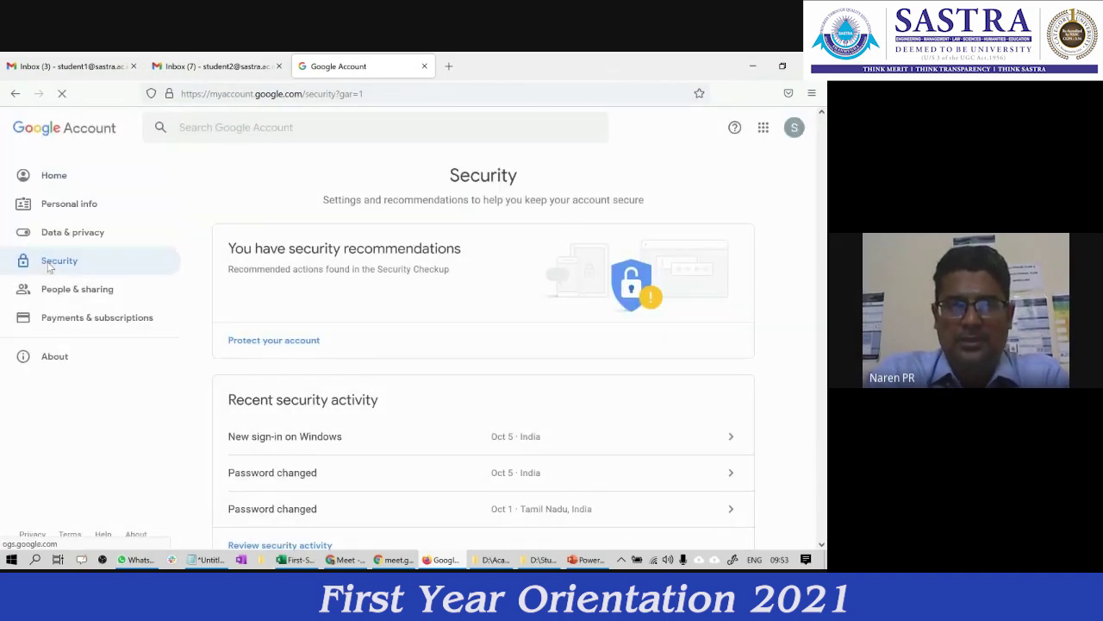
scroll(370, 338, down, 2)
scroll(372, 338, down, 4)
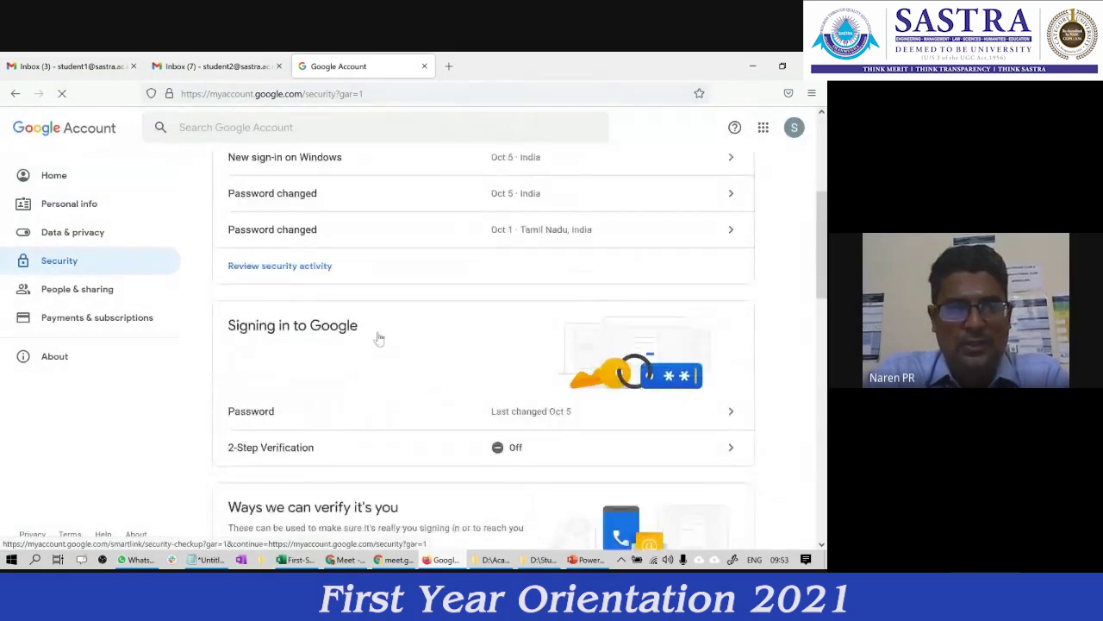
click(736, 353)
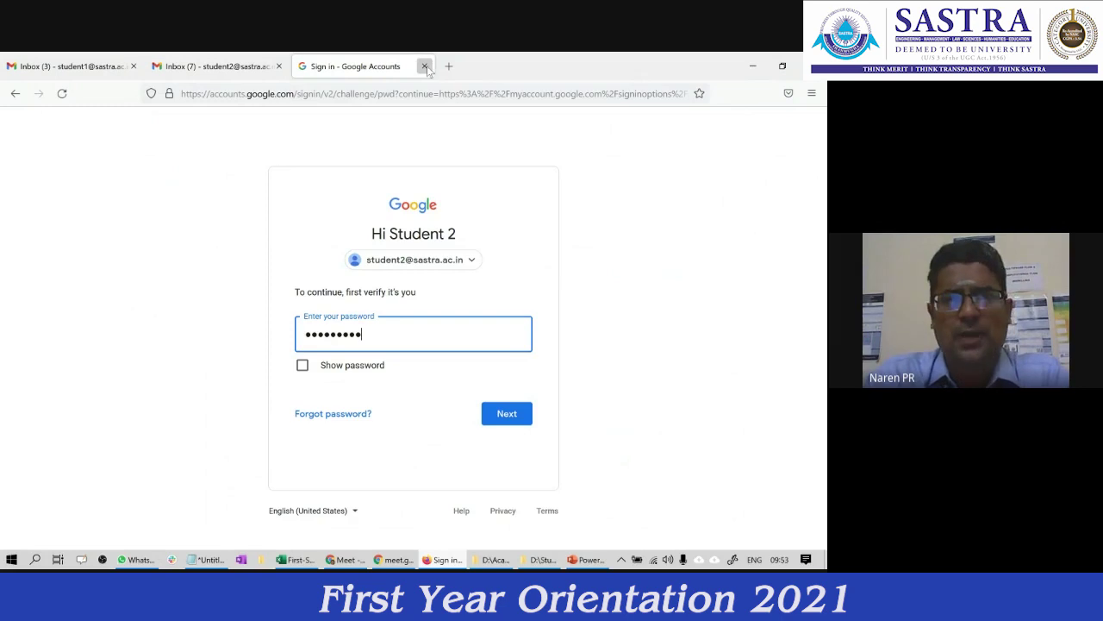
- Close the Sign in - Google Accounts verification tab
click(425, 66)
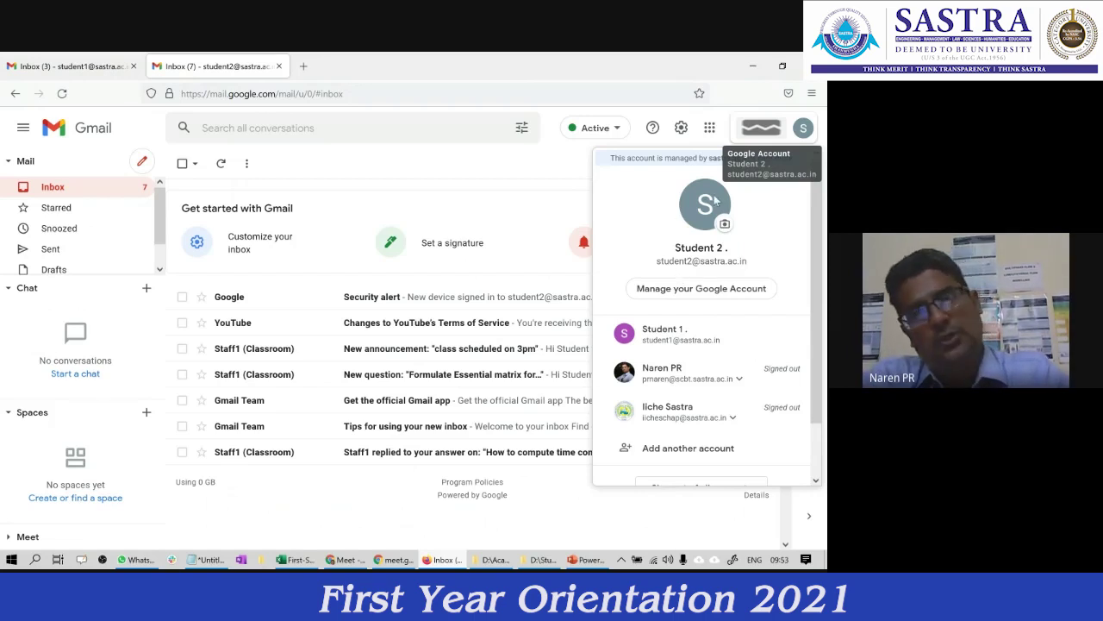
- Open Manage your Google Account from the avatar in a new tab
click(803, 127)
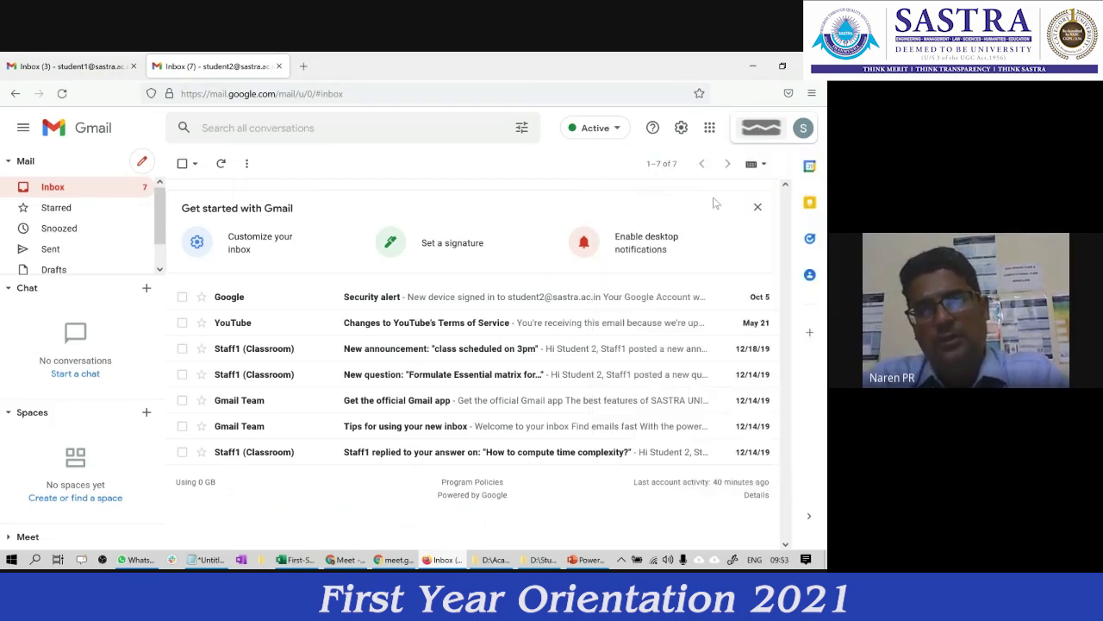
click(803, 127)
click(653, 293)
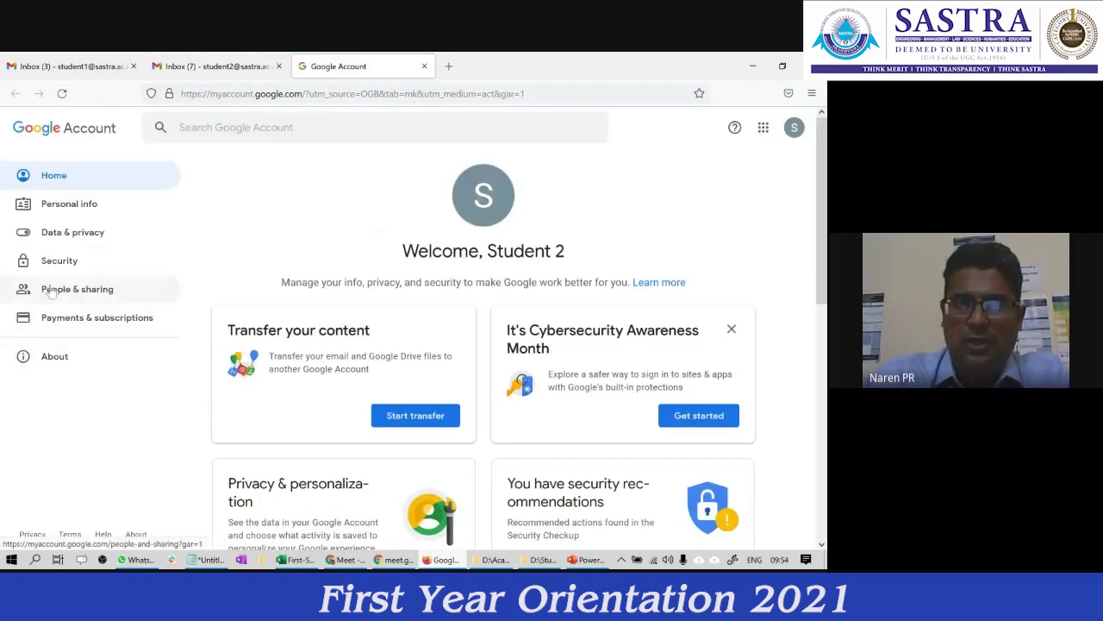
- In Security, scroll to Ways we can verify it's you and choose Recovery phone
click(69, 261)
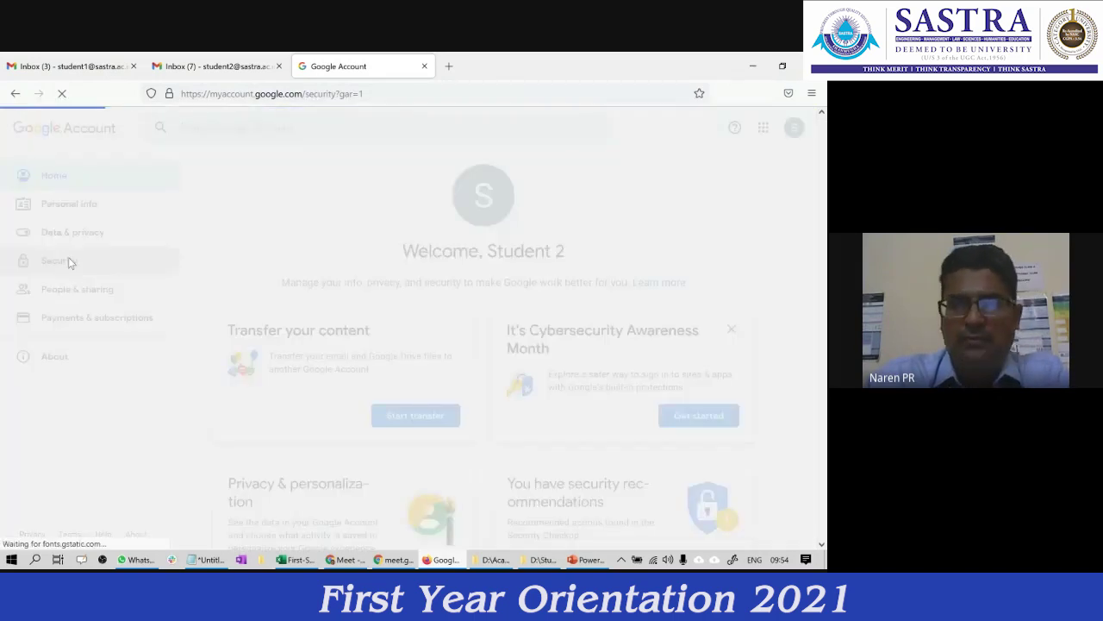
scroll(110, 298, down, 2)
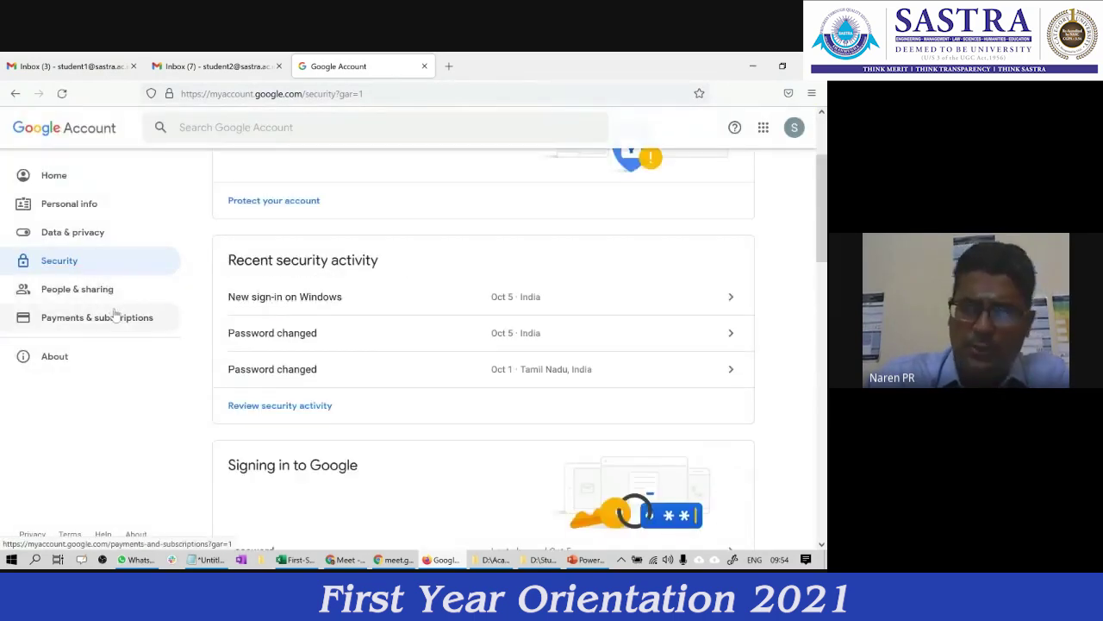
scroll(118, 330, down, 7)
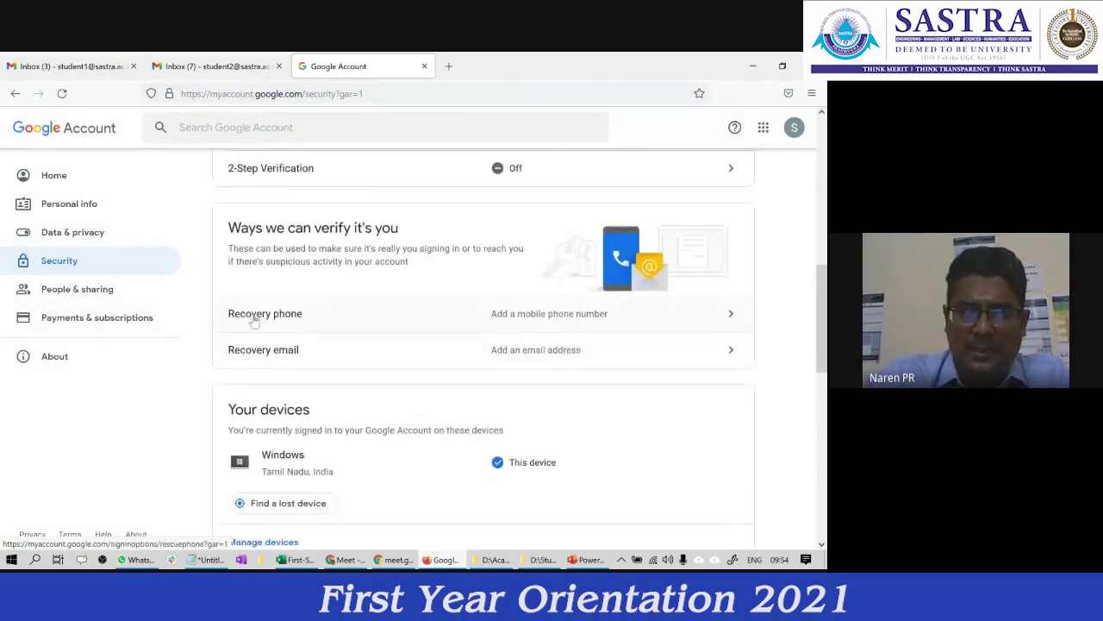
scroll(254, 321, up, 2)
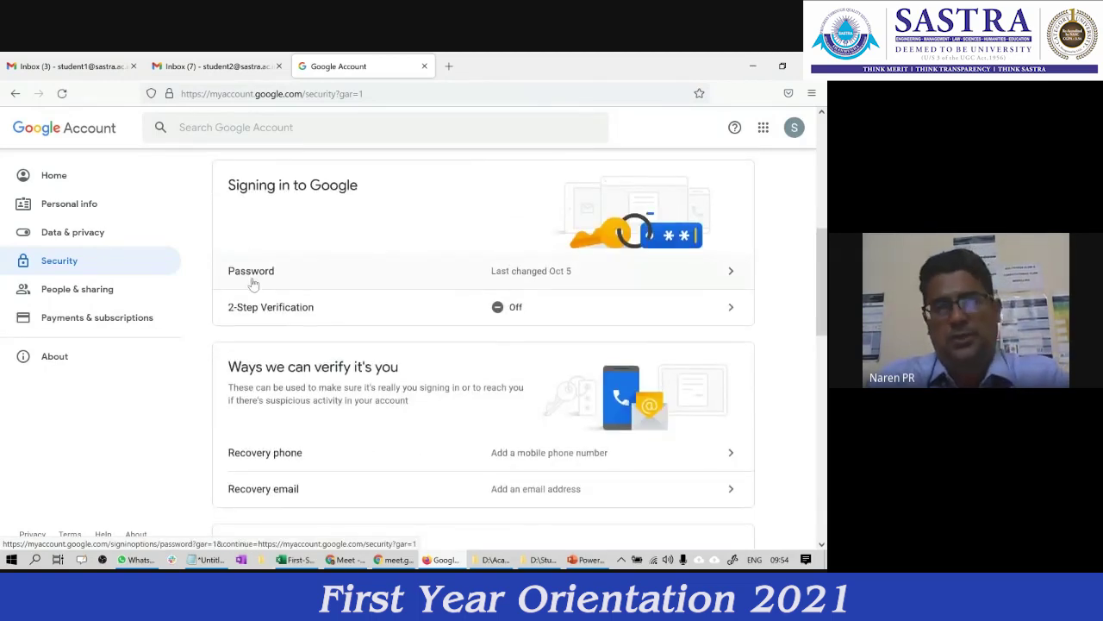
scroll(253, 285, down, 2)
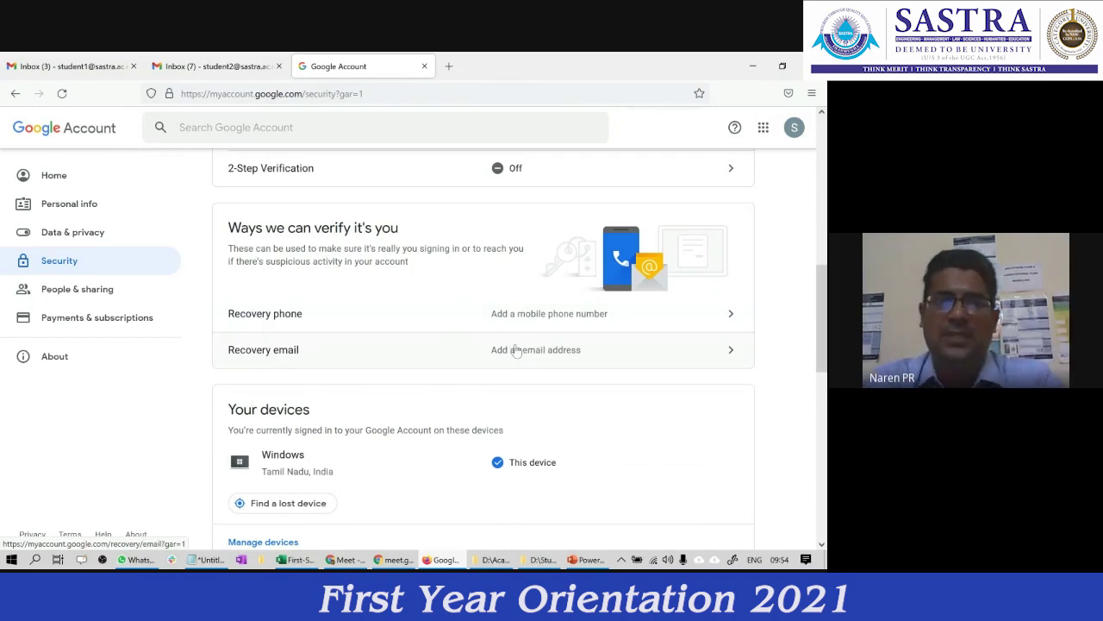
click(520, 322)
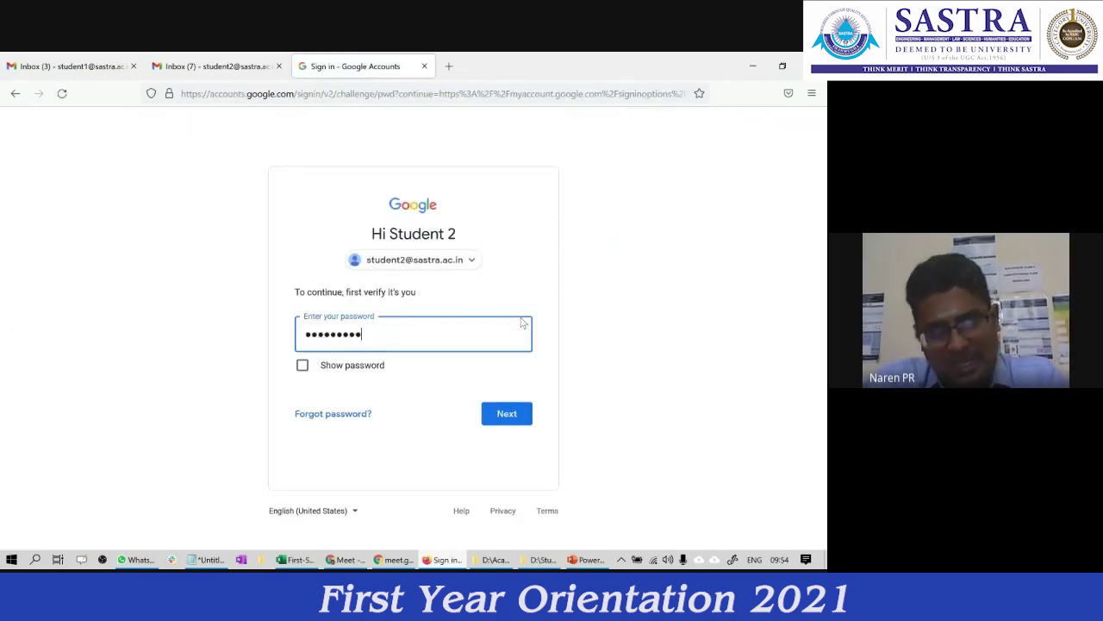
- Confirm the password, cancel adding a recovery phone, and go back to Security
click(520, 422)
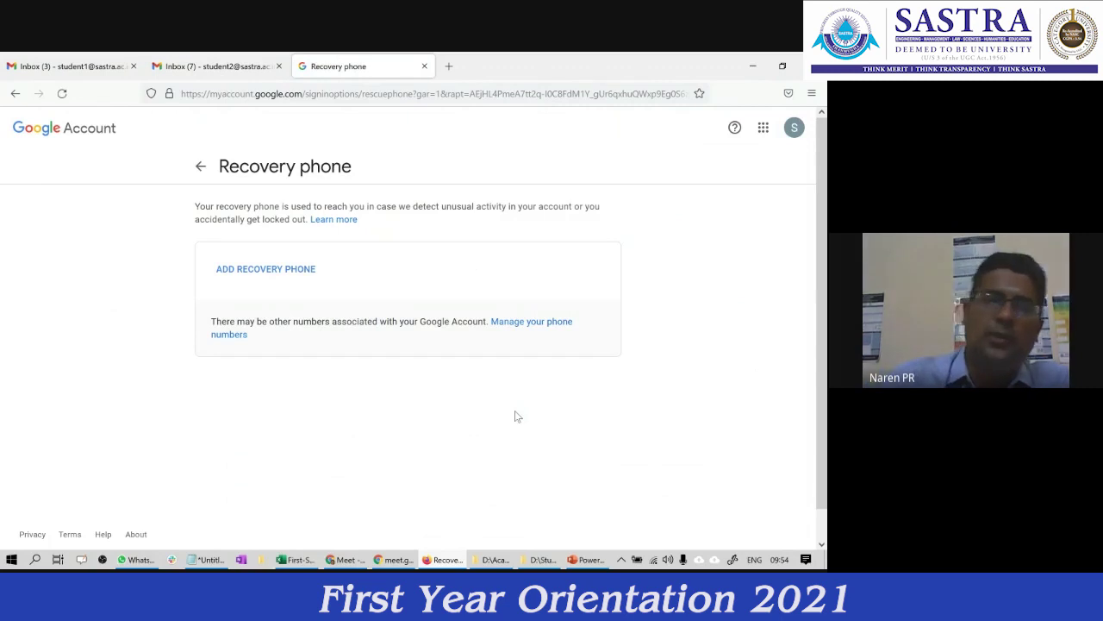
click(248, 269)
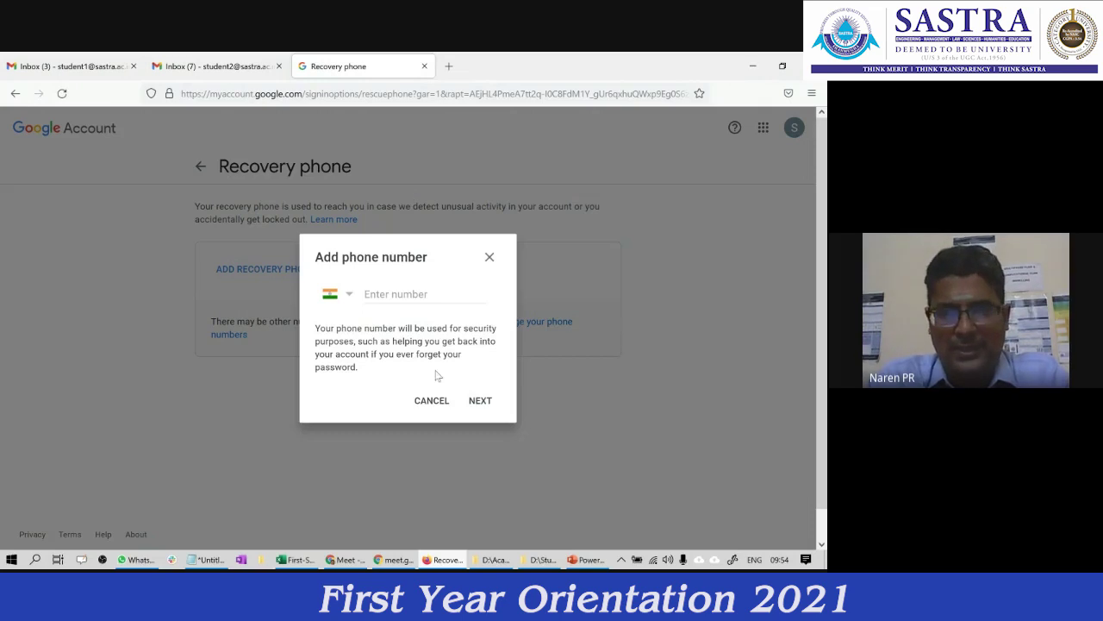
click(432, 401)
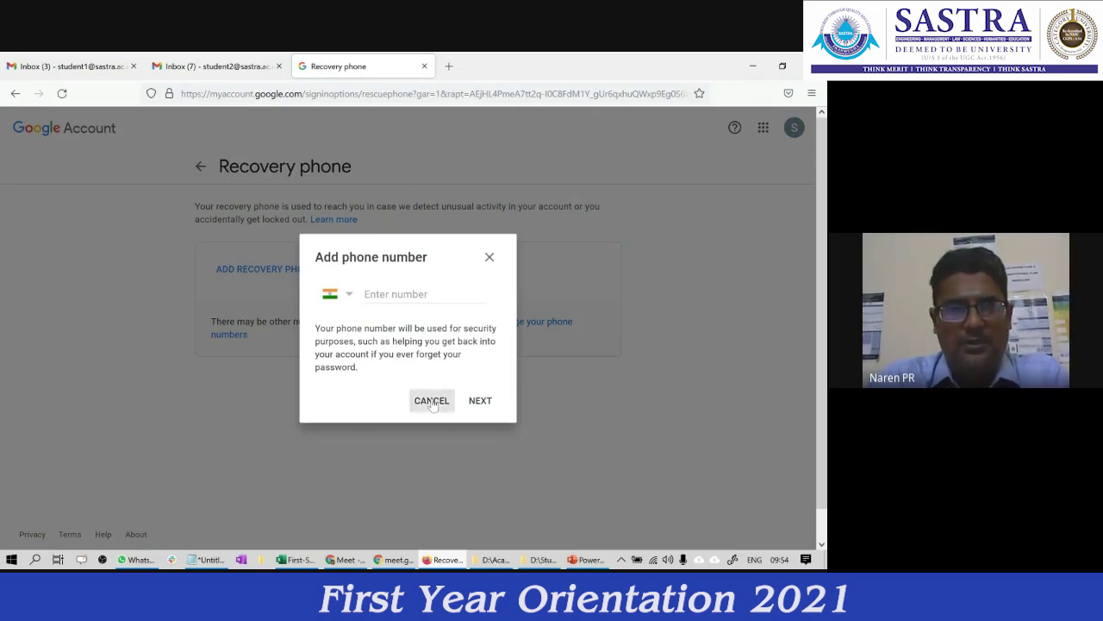
click(432, 401)
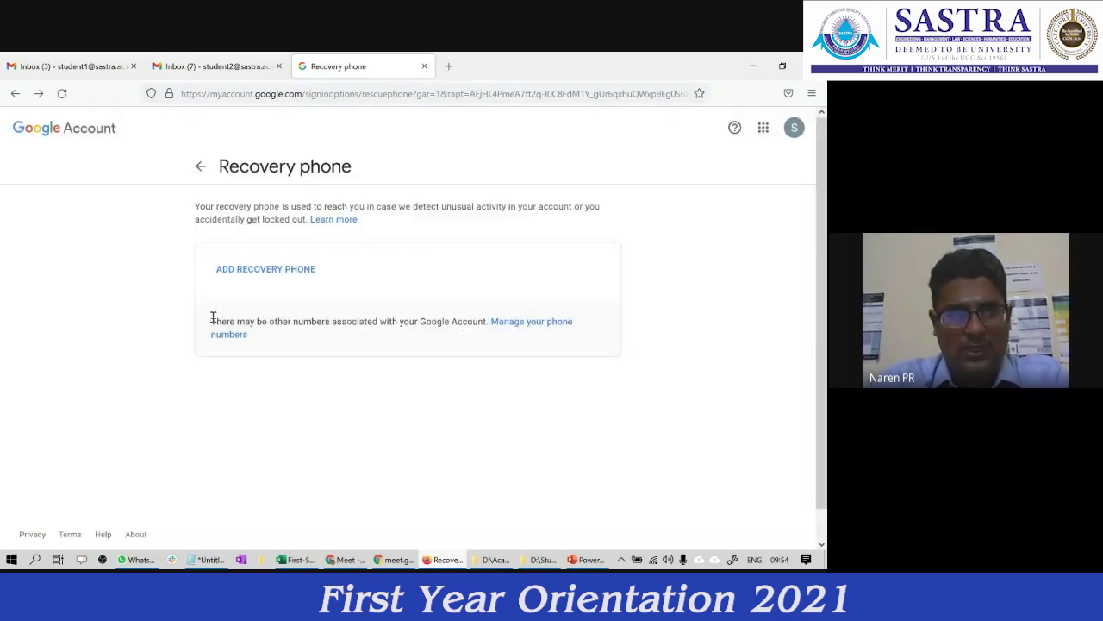
click(199, 168)
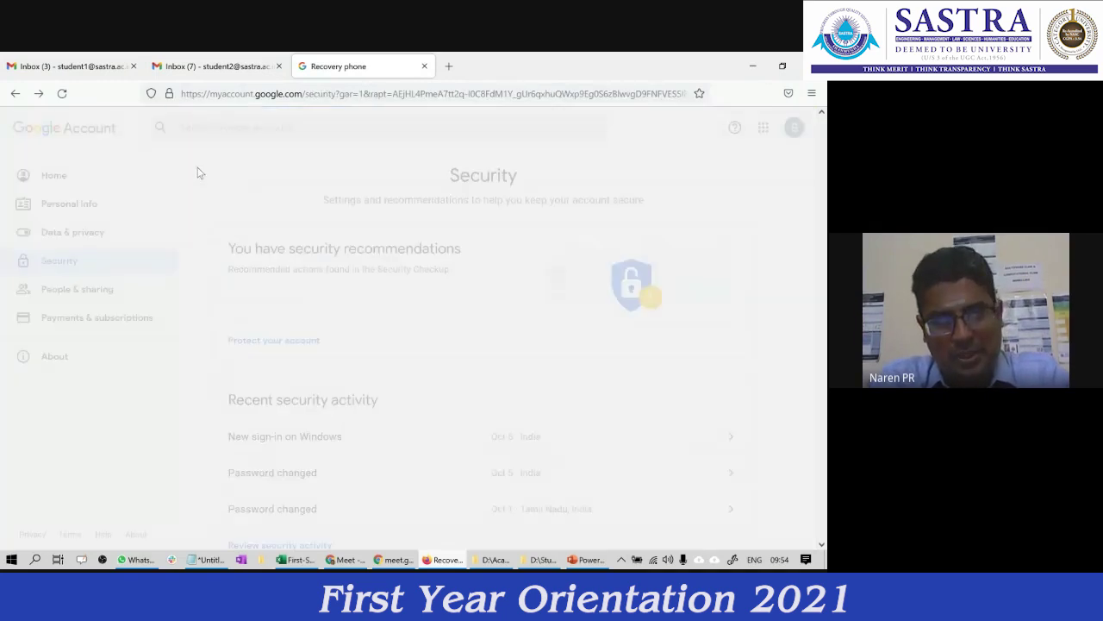
- Scroll to Recovery email, open it and confirm the password to reach its page
scroll(380, 397, down, 6)
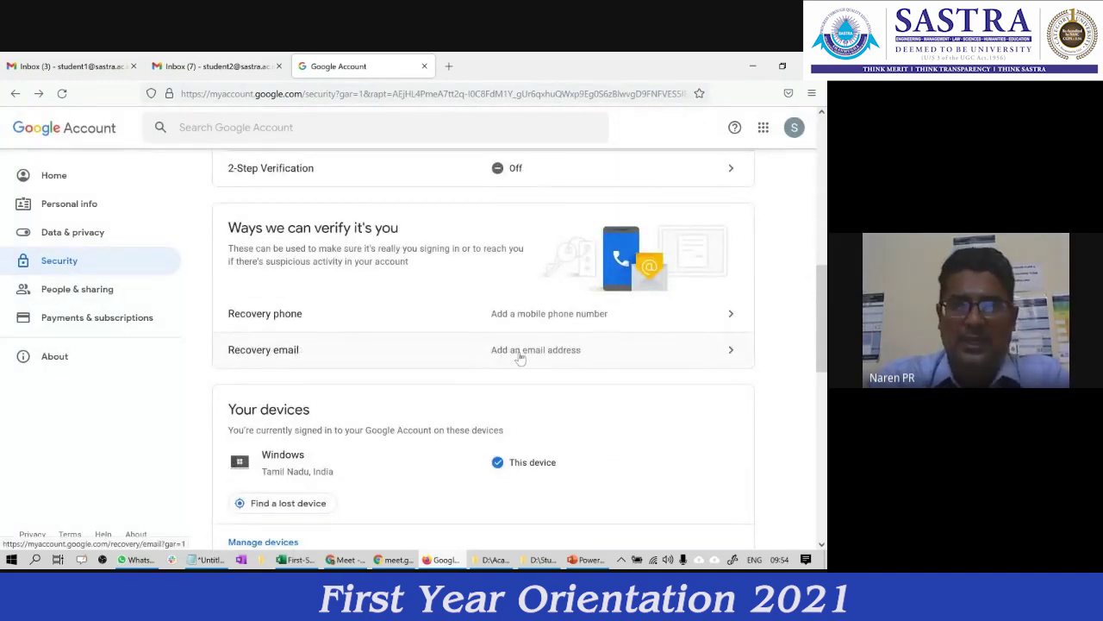
click(519, 355)
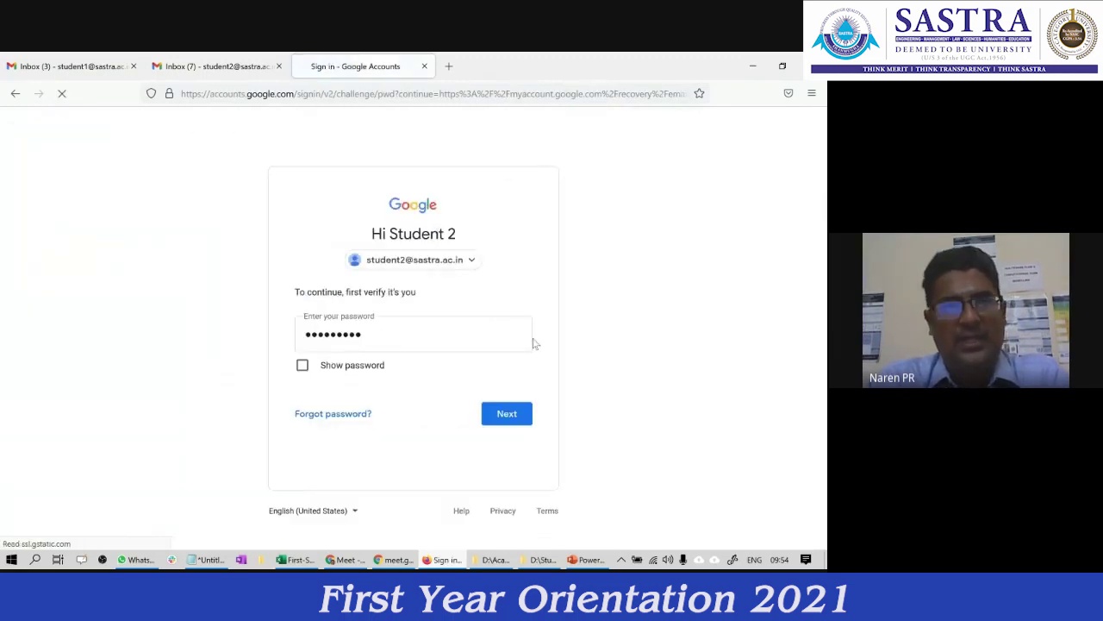
click(500, 414)
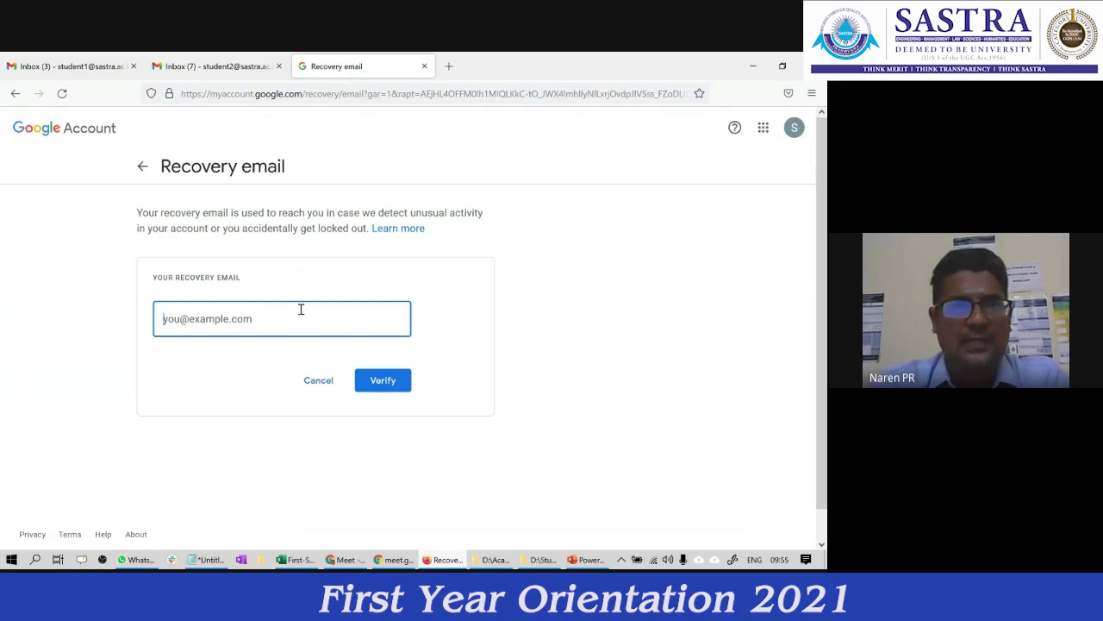
click(424, 67)
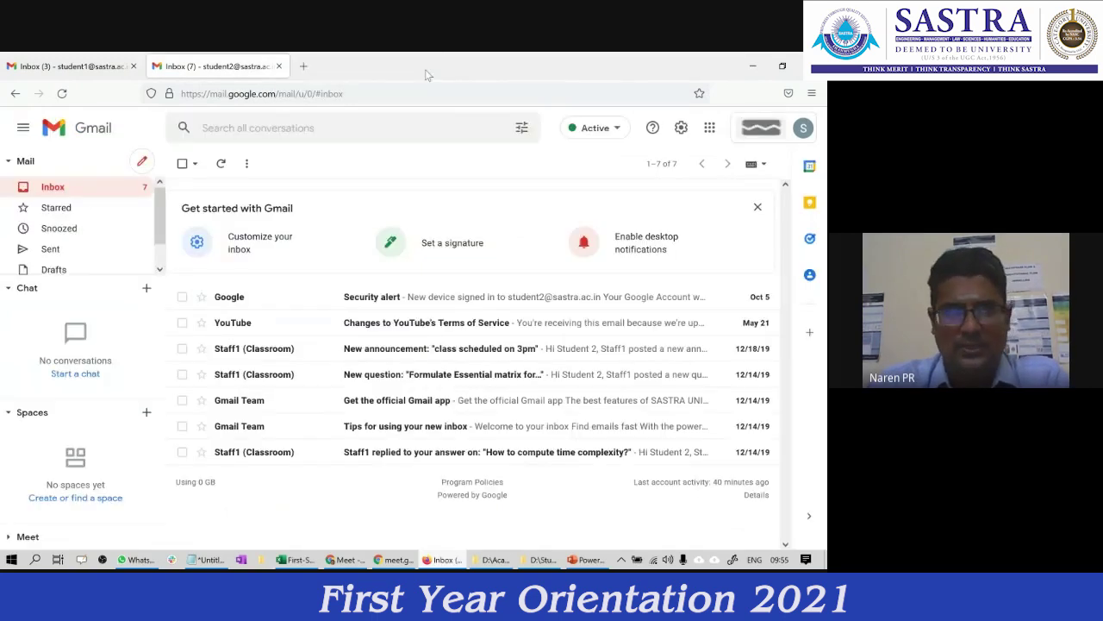
click(747, 134)
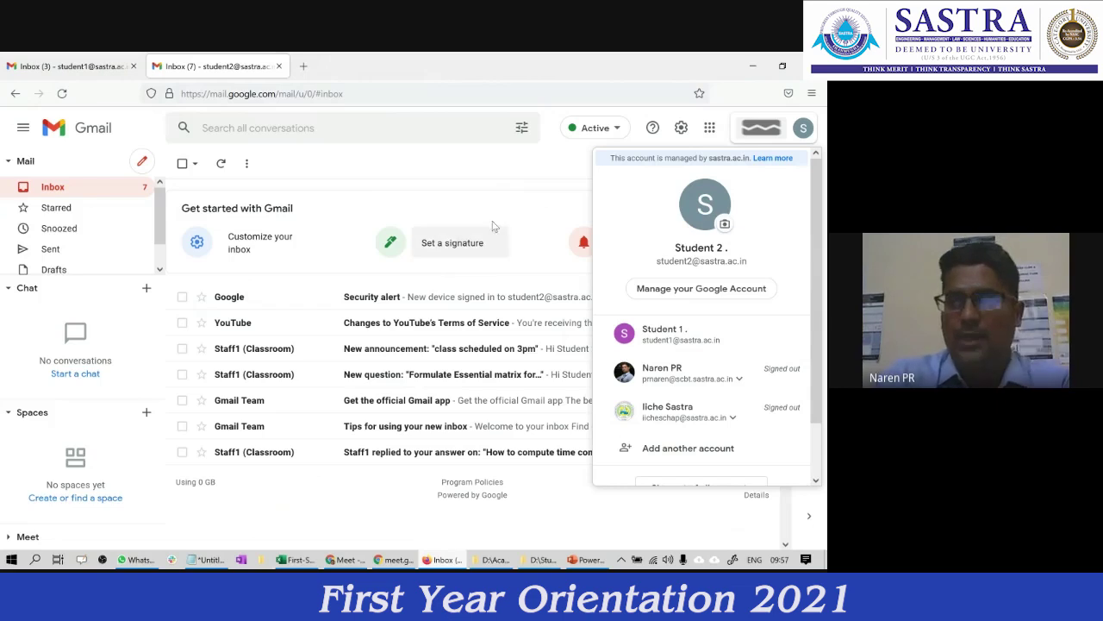
click(517, 178)
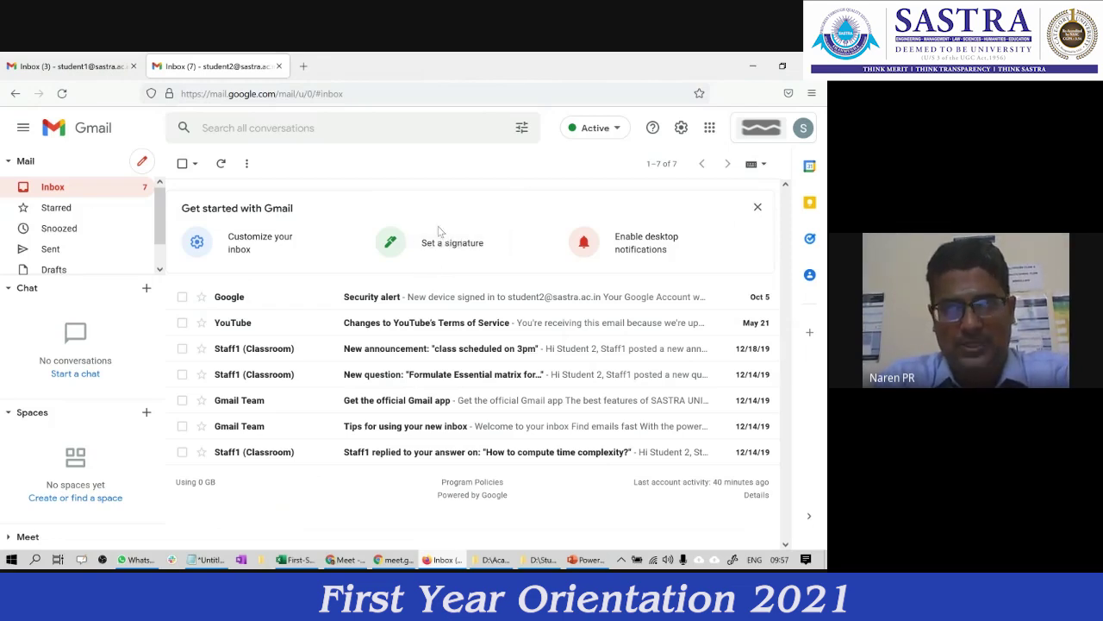
- Open Gmail's full settings on the General tab and scroll down to the empty Signature section
click(681, 130)
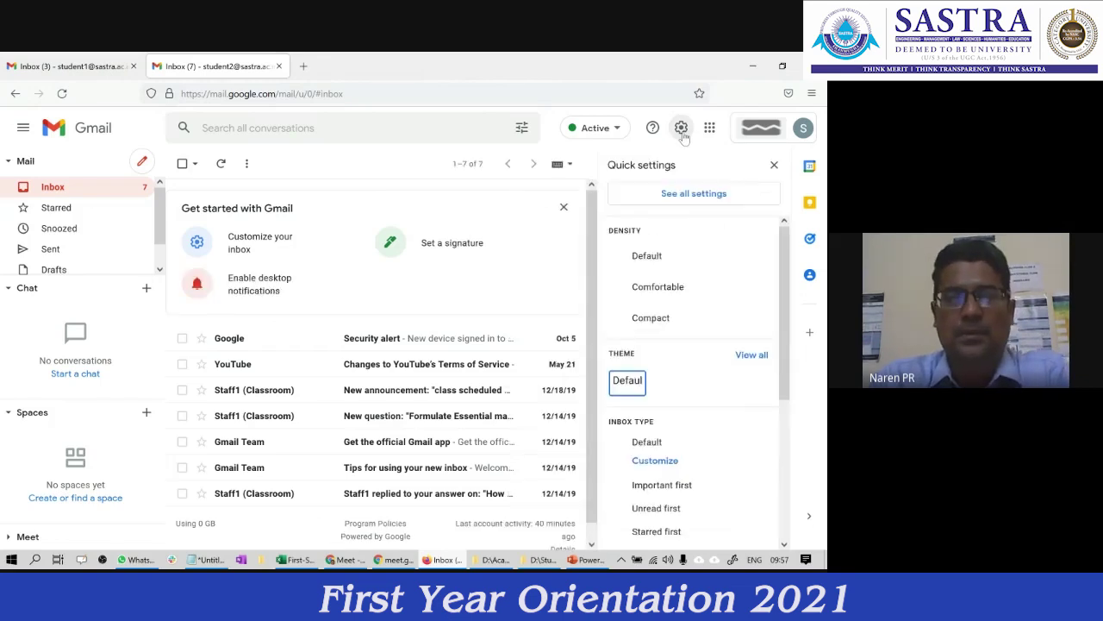
click(676, 197)
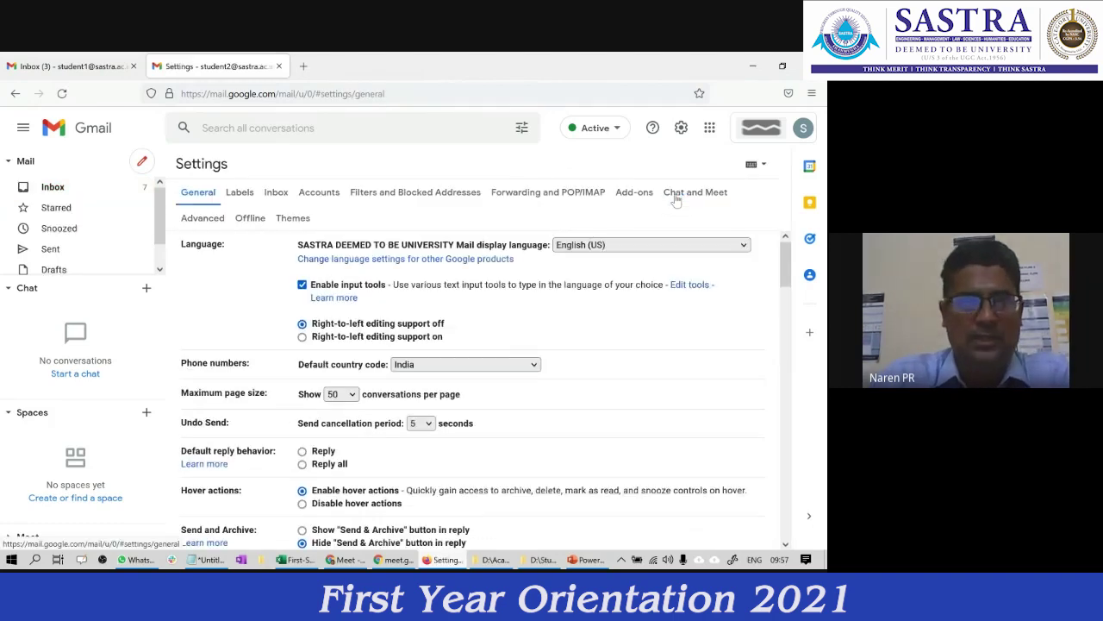
scroll(312, 373, down, 1)
scroll(313, 372, down, 5)
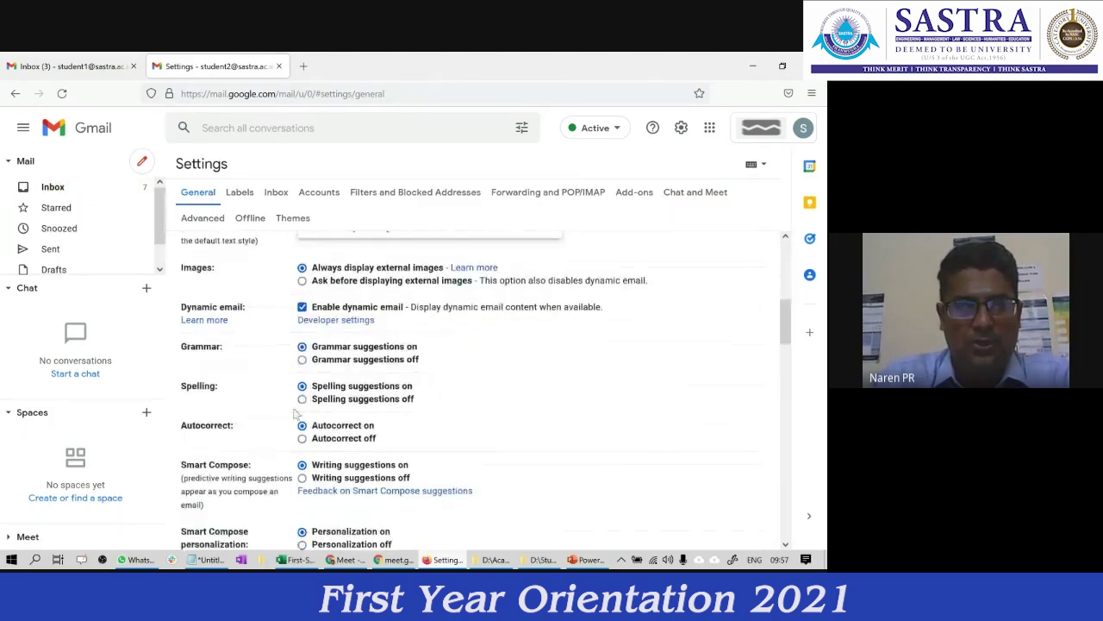
scroll(288, 417, down, 8)
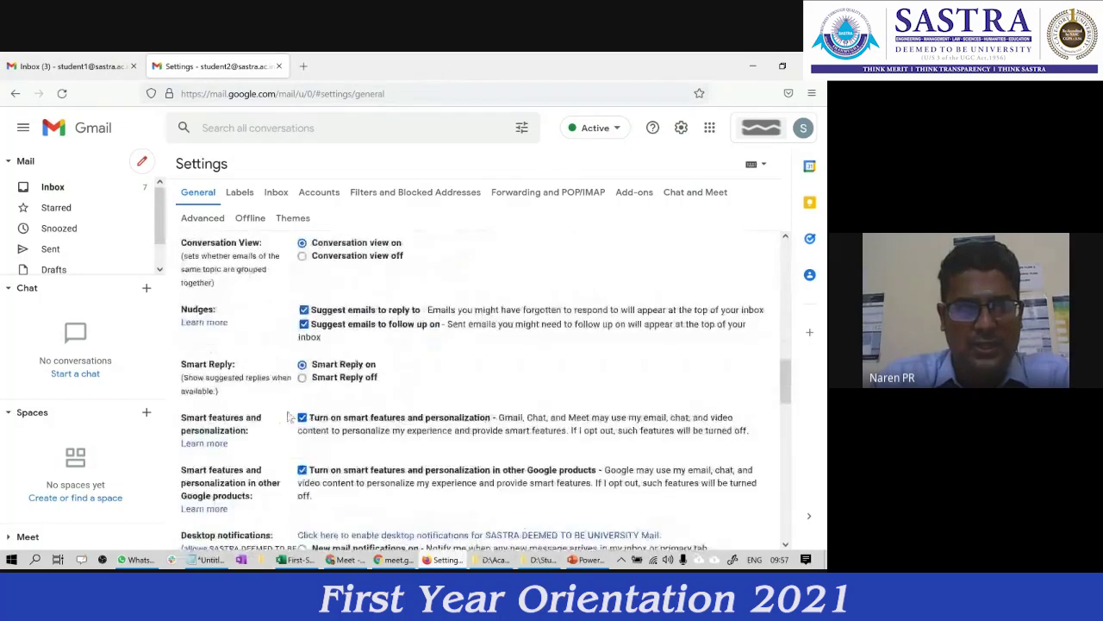
scroll(289, 417, down, 5)
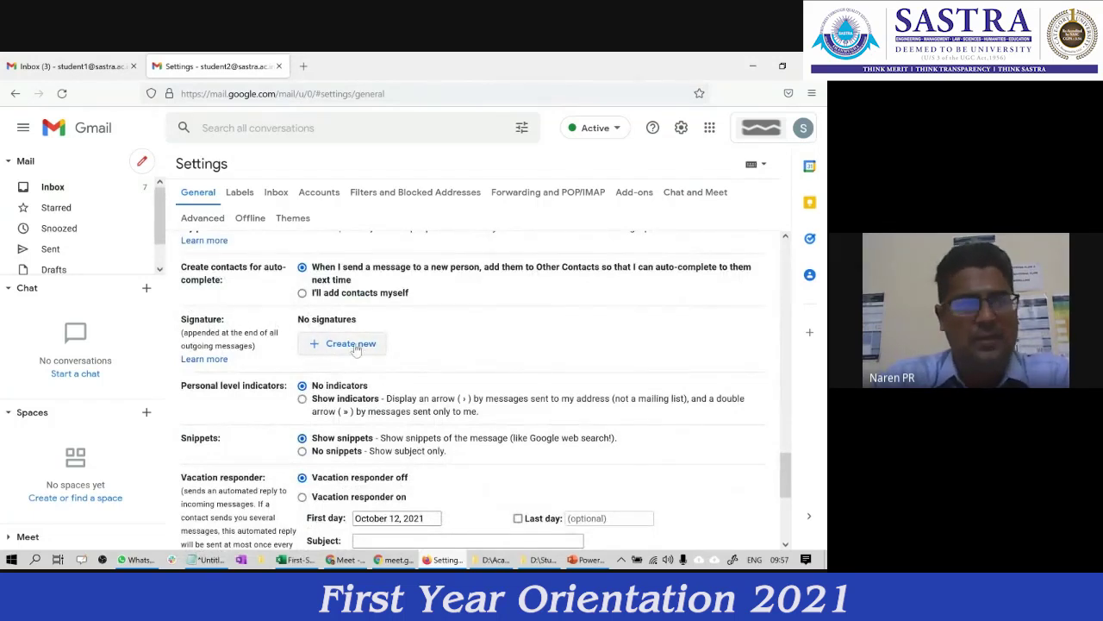
- Create a new signature named after the user and type a 'Thanks' / 'Best regards' sign-off with the full name
click(354, 344)
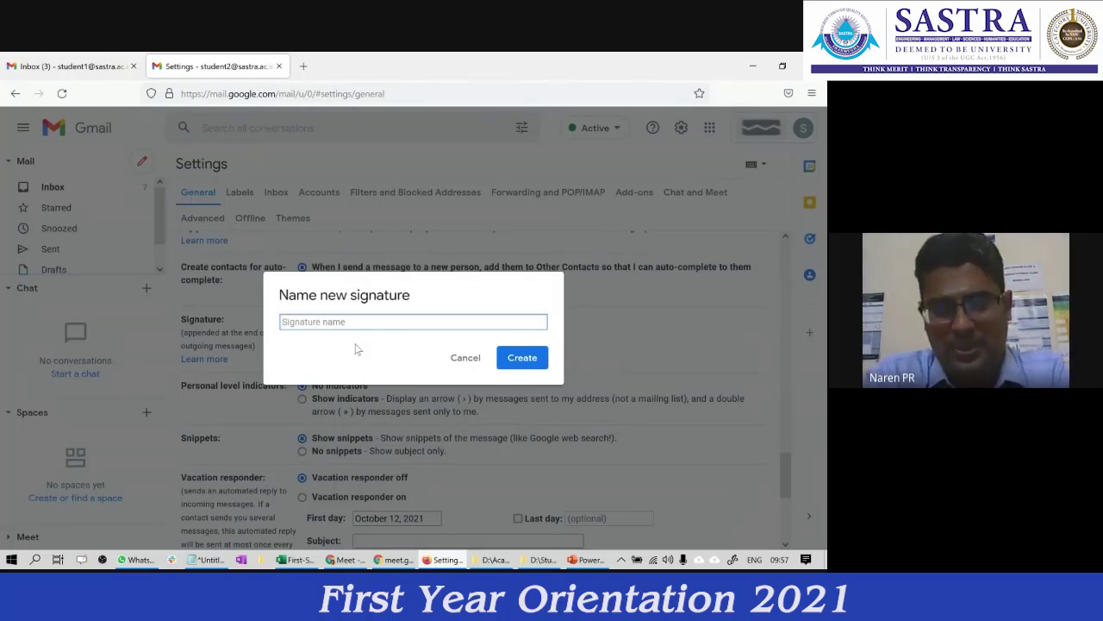
text(Naren)
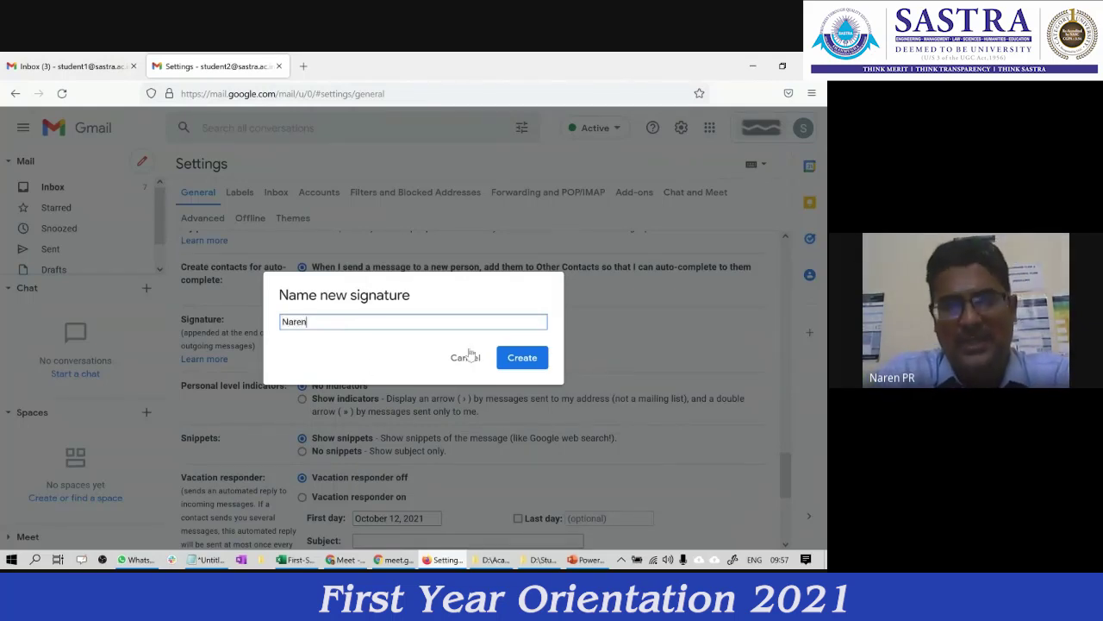
click(517, 357)
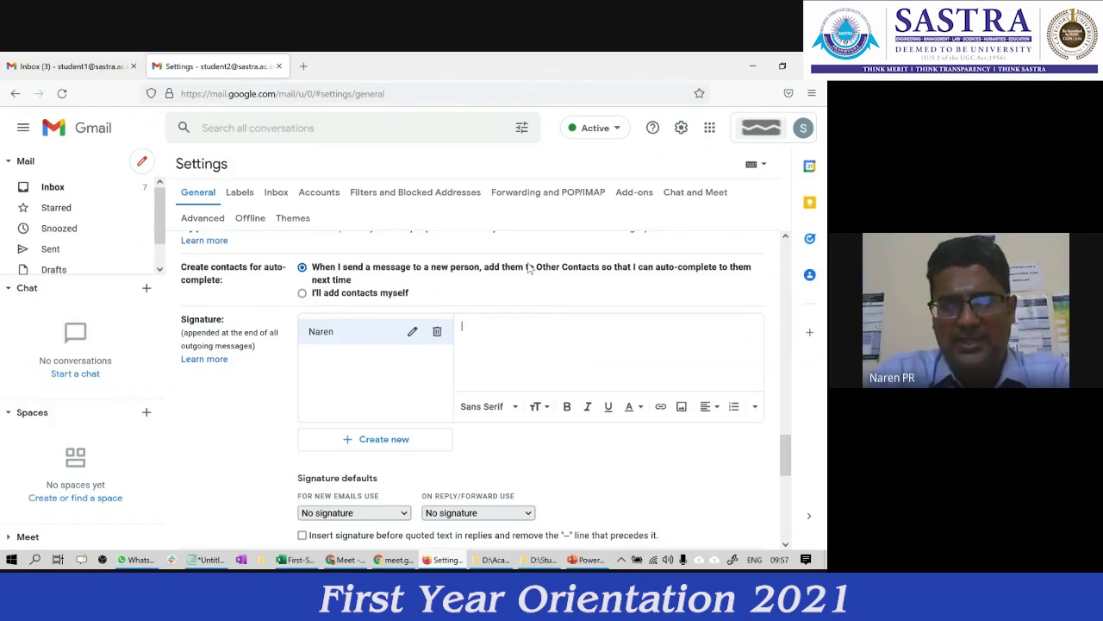
text(T)
key(BackSpace)
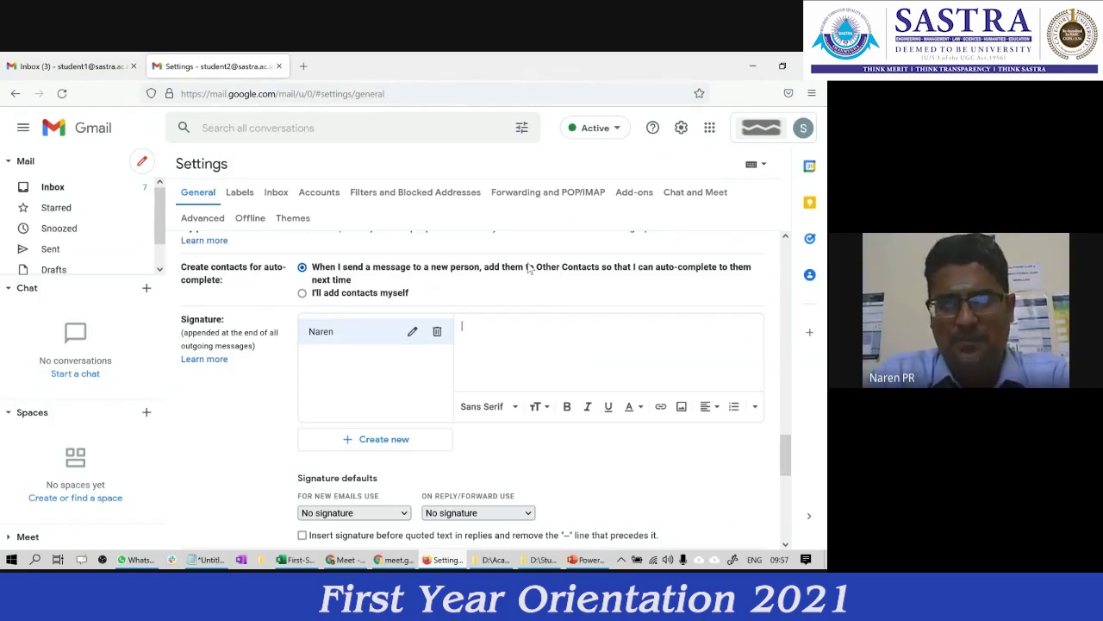
text(Thanks &)
text(Bes)
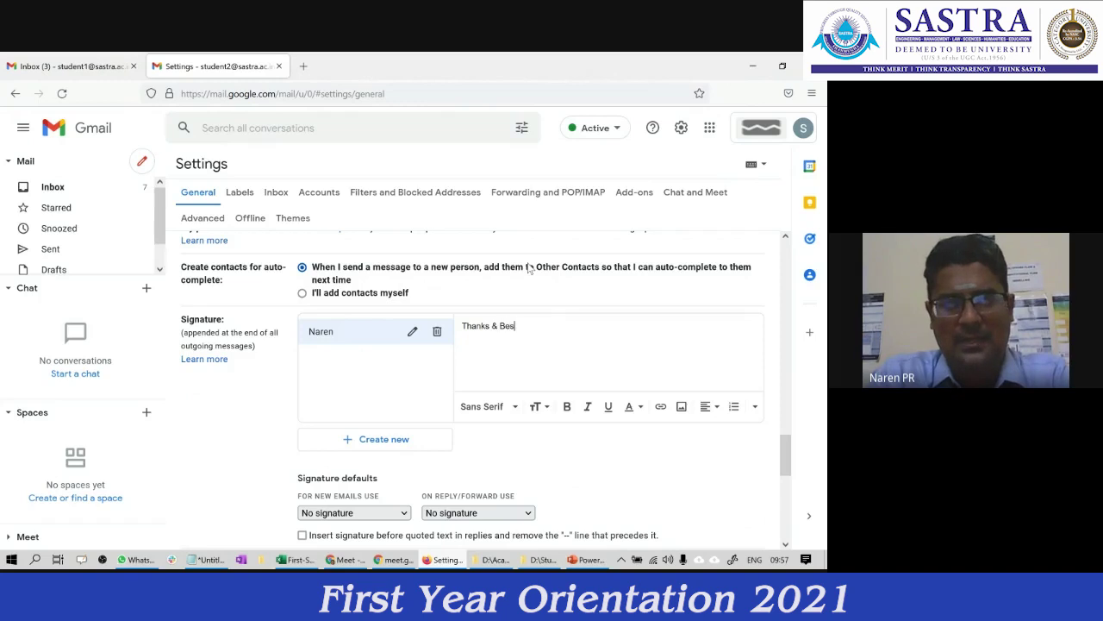
text(t regards )
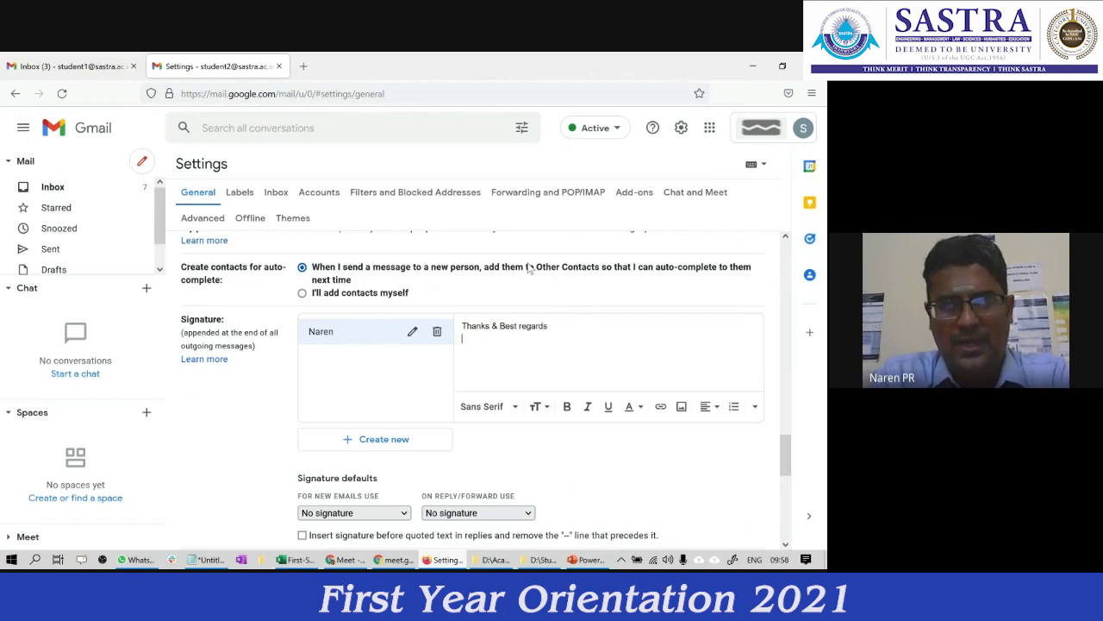
text(Naren )
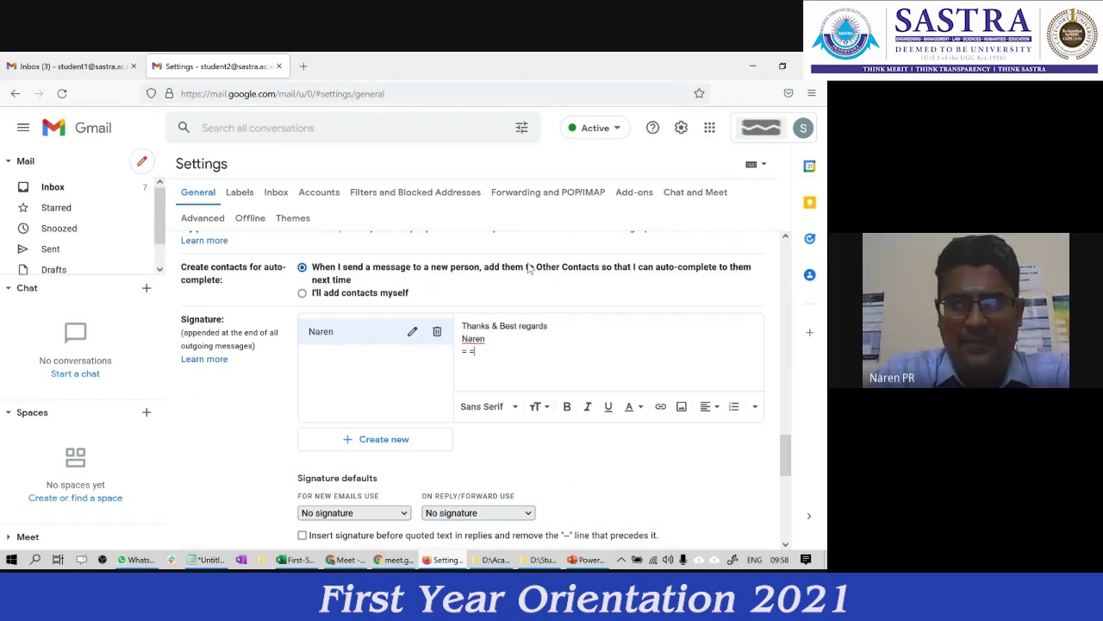
text(=========)
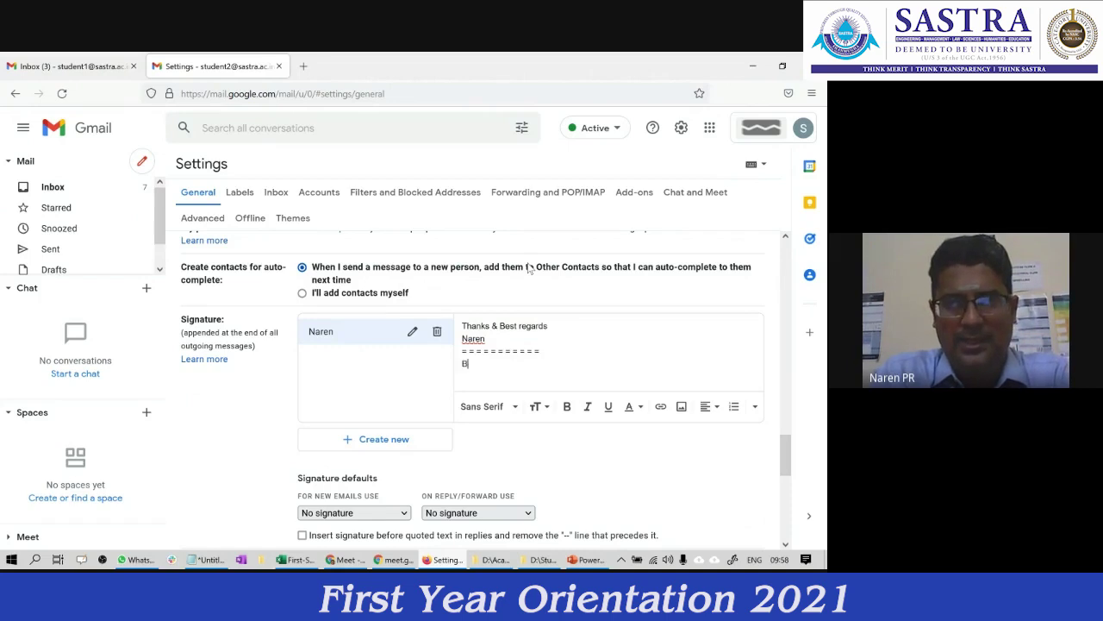
key(BackSpace)
text(P. R. Naren)
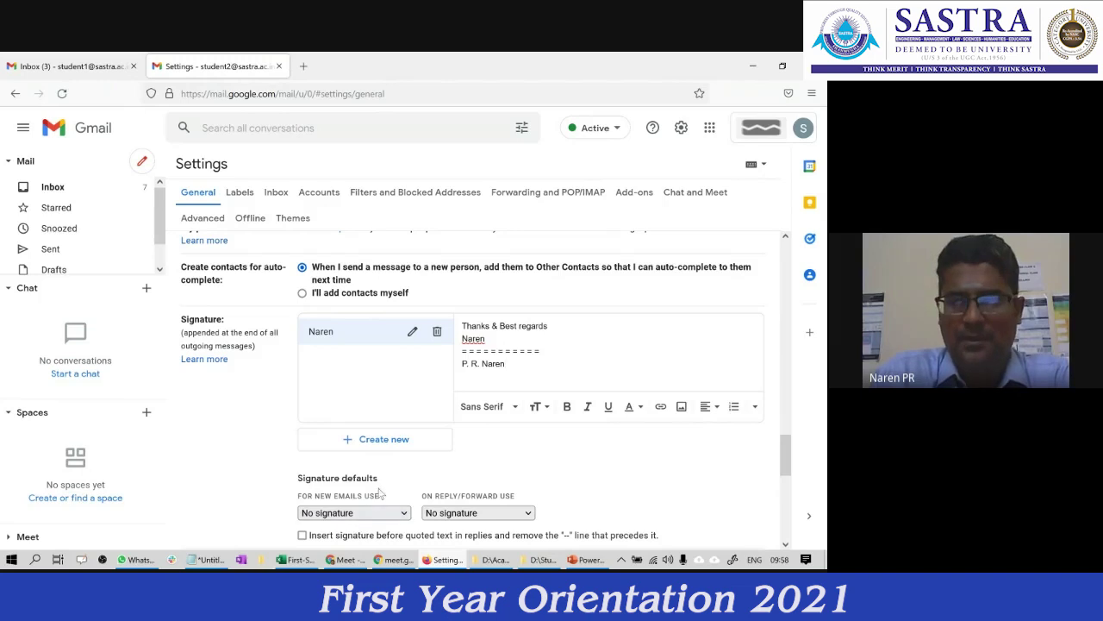
key(Return)
text(B. )
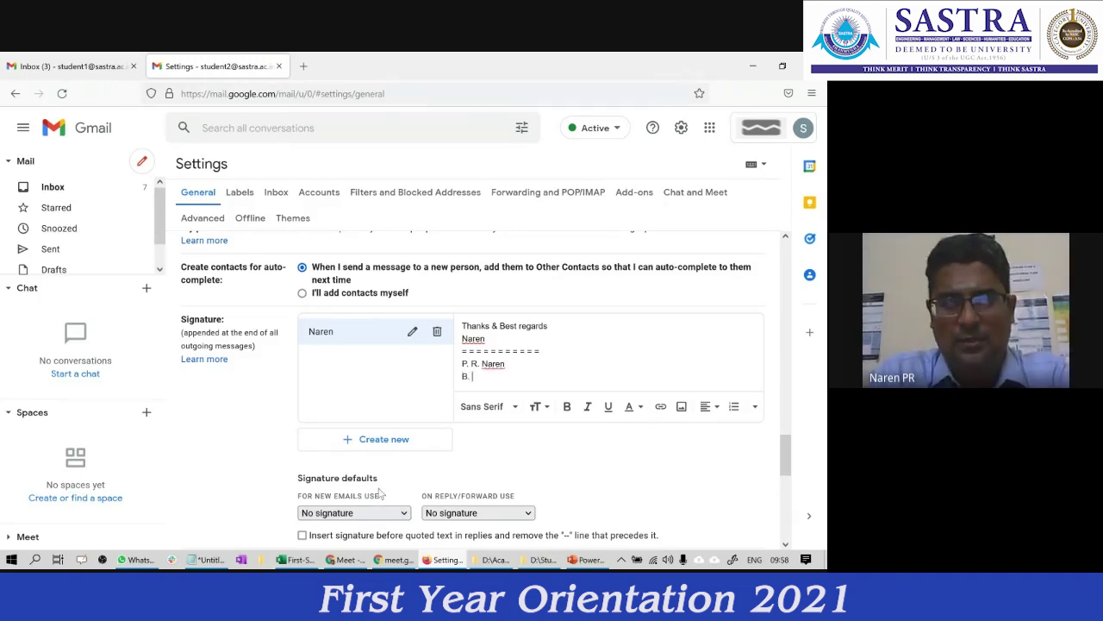
text(Tec)
text(F)
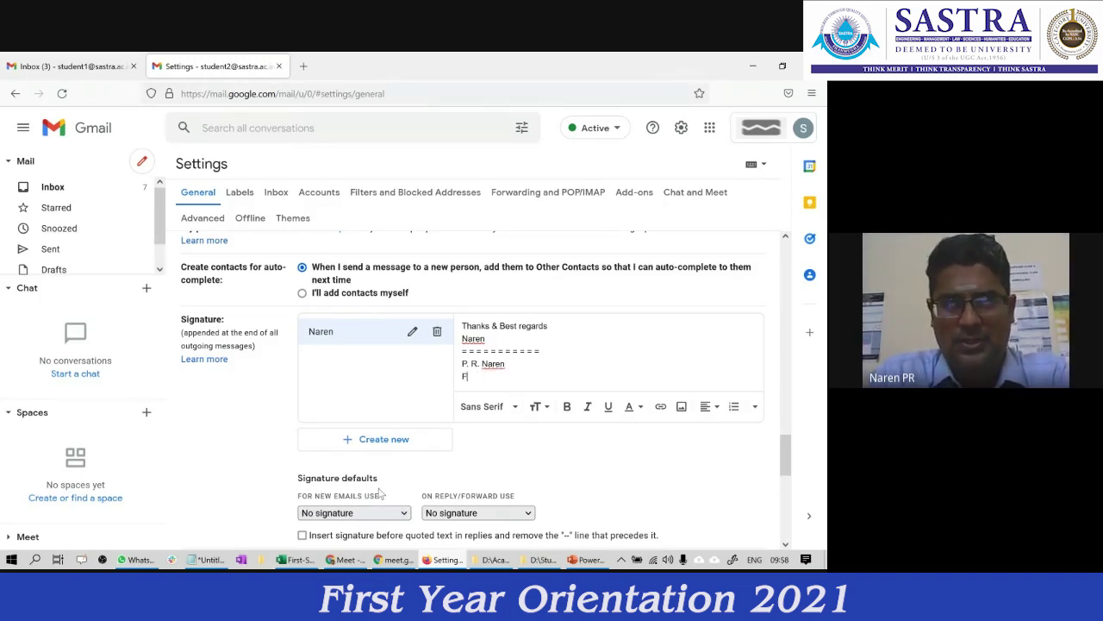
text(irst Year, B. Tech. C)
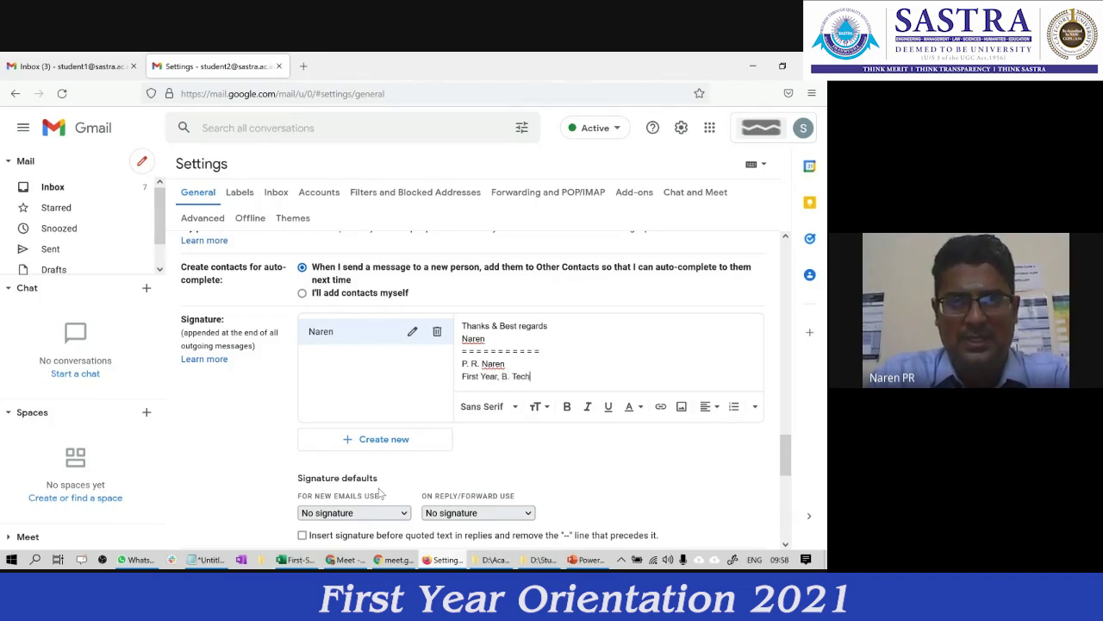
- Complete the 'B. Tech Chemical Engineering' course line and add the student registration number under the name
click(344, 560)
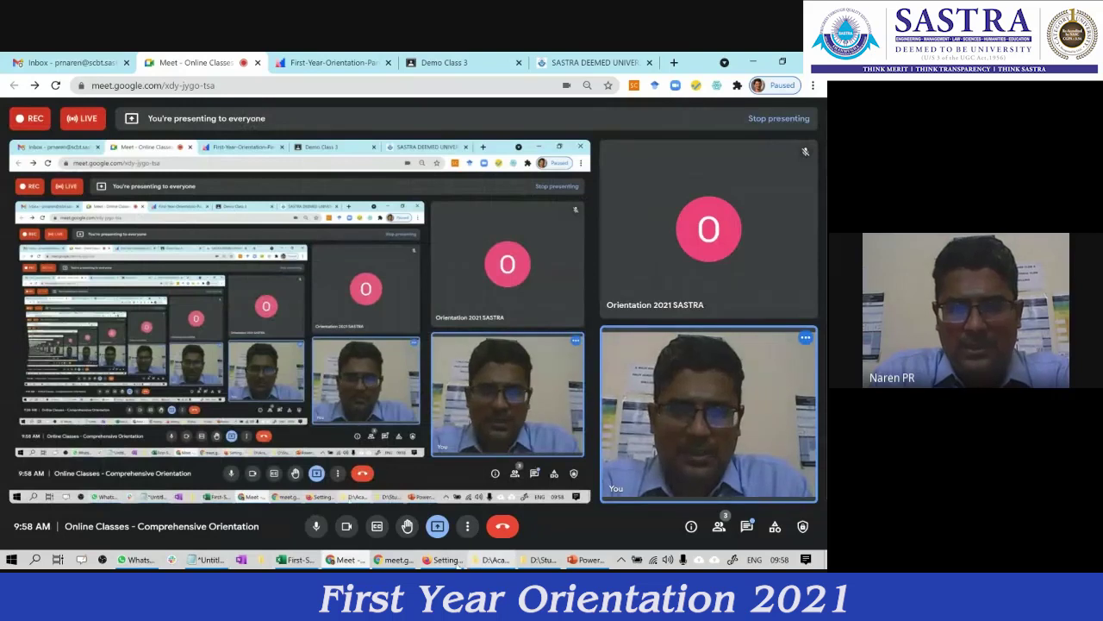
click(444, 559)
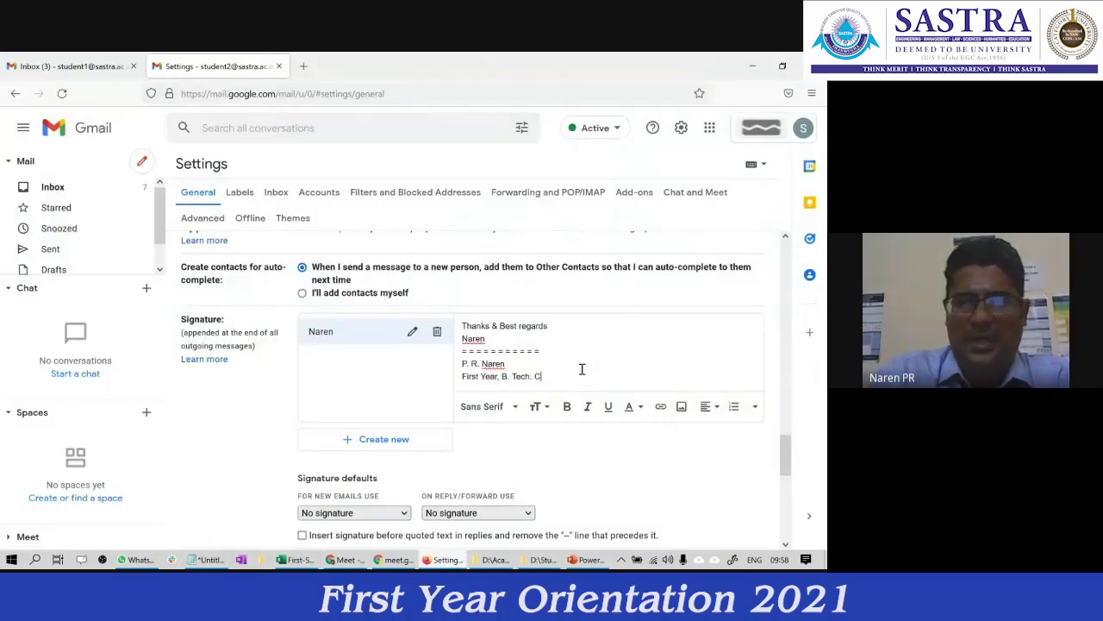
text(emical )
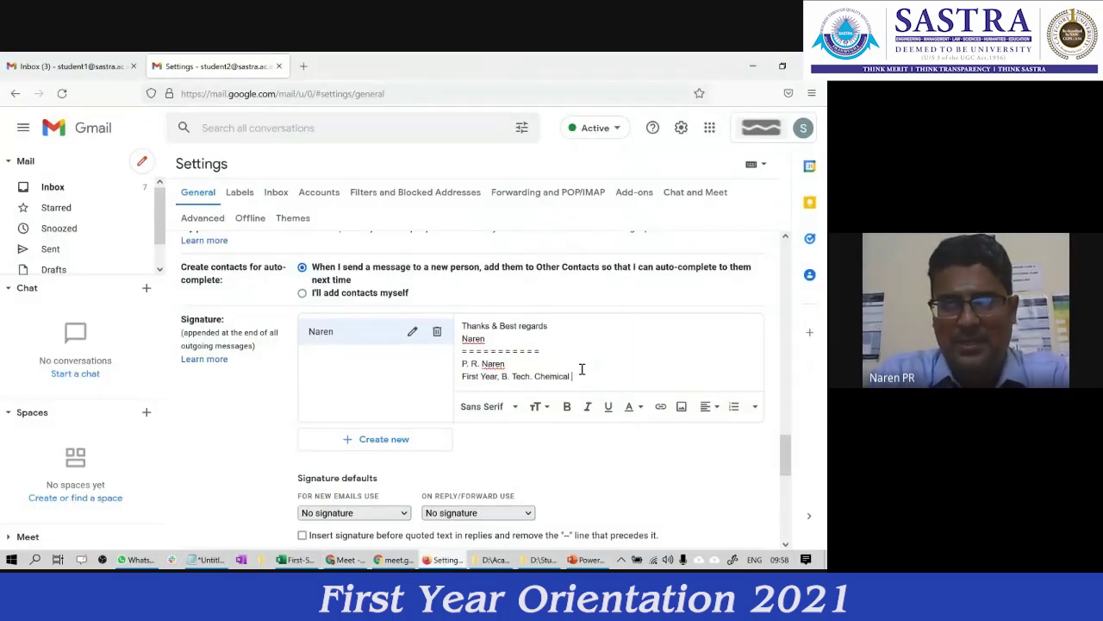
text(Engineering)
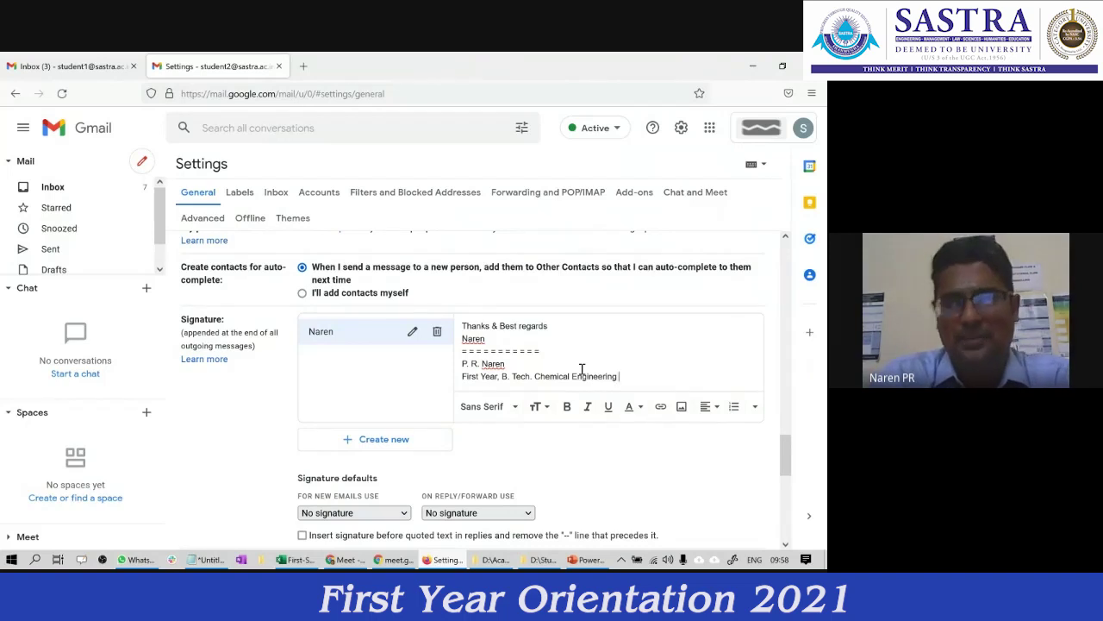
scroll(652, 362, down, 1)
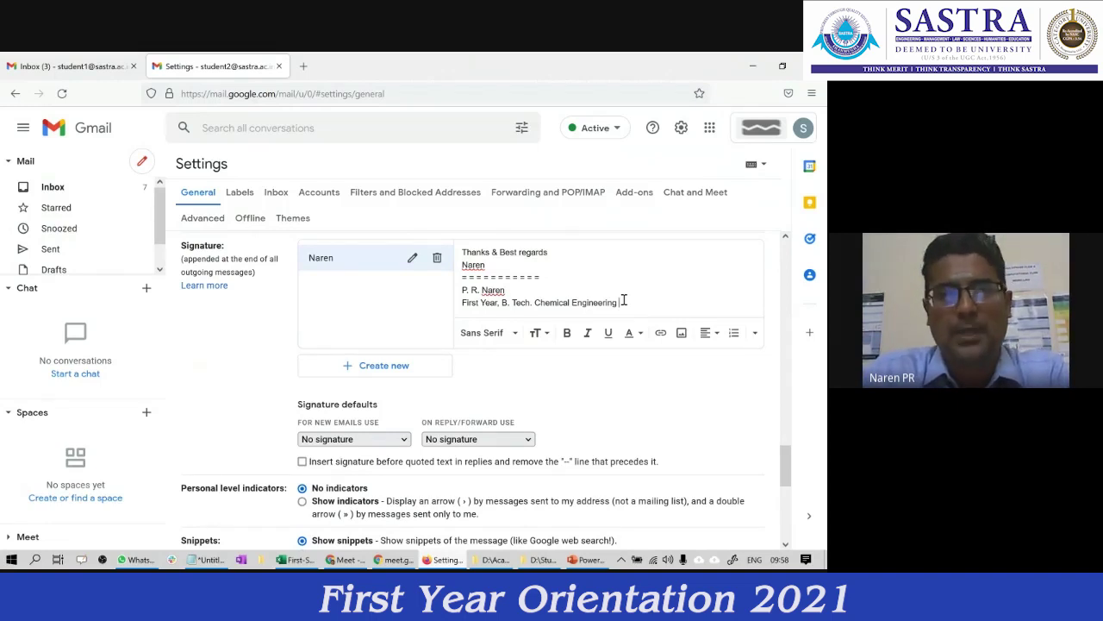
click(580, 293)
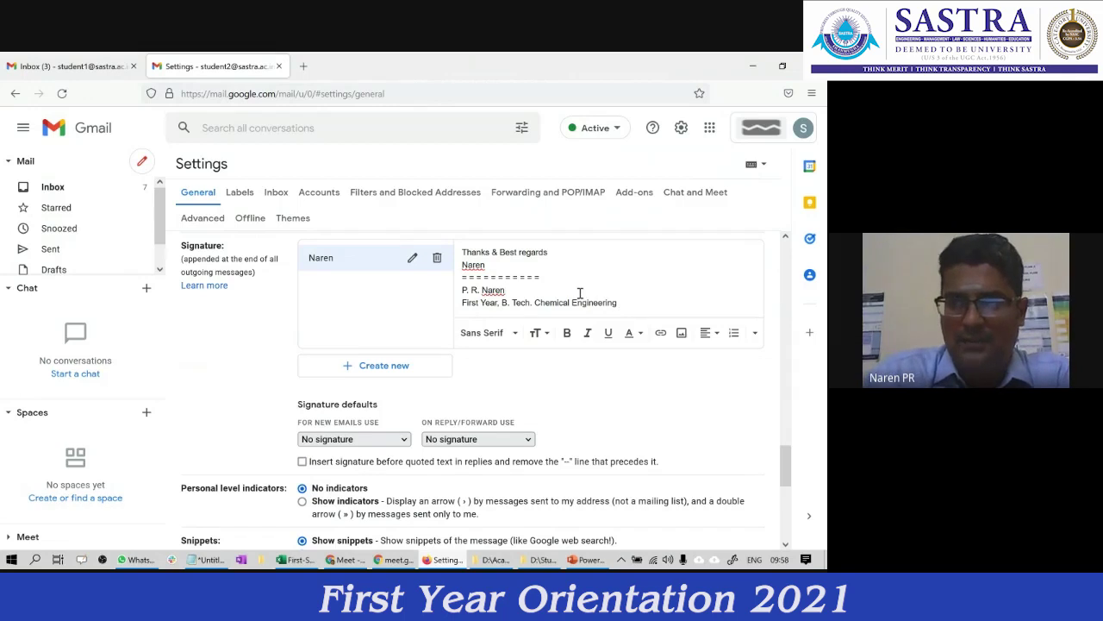
key(Return)
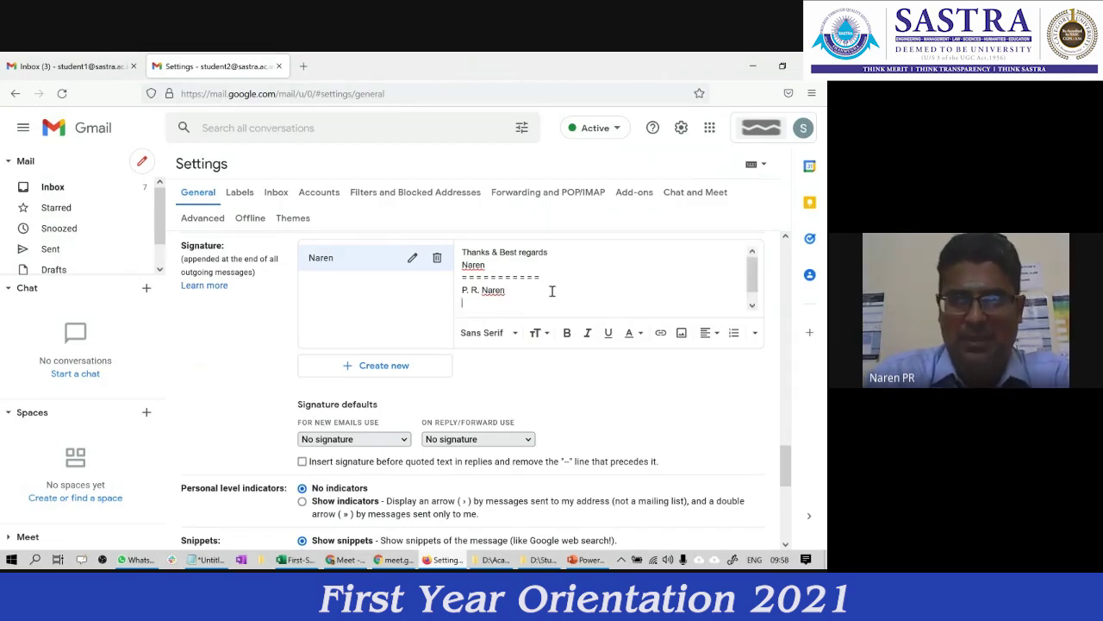
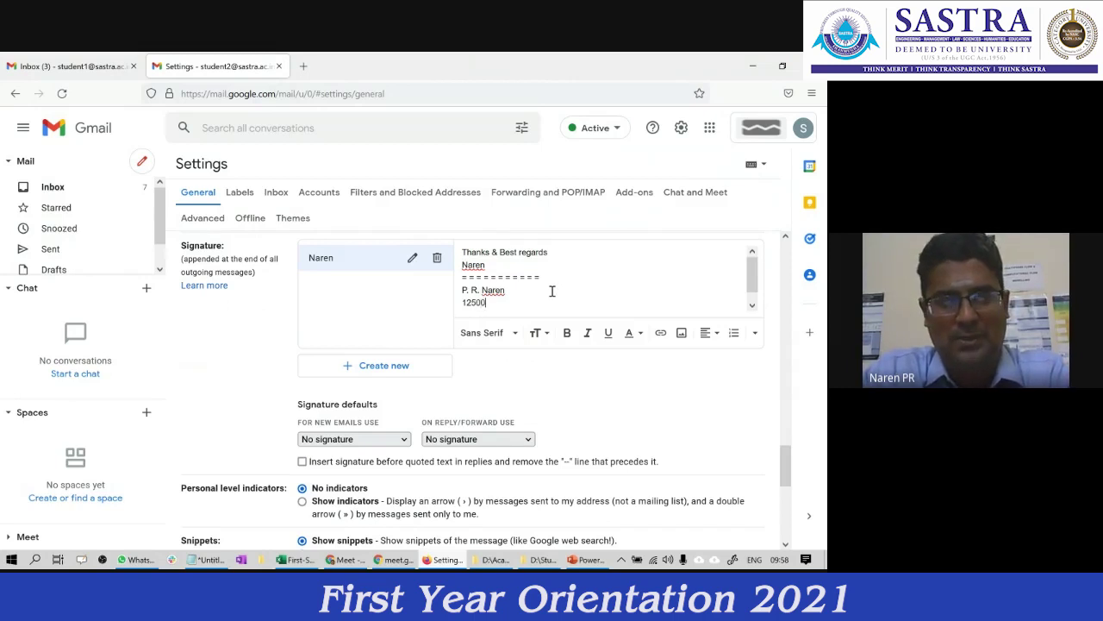
- Add 'School of Chemical & Biotechnology', 'SASTRA Deemed to be University' and the city and postcode lines
scroll(552, 292, down, 1)
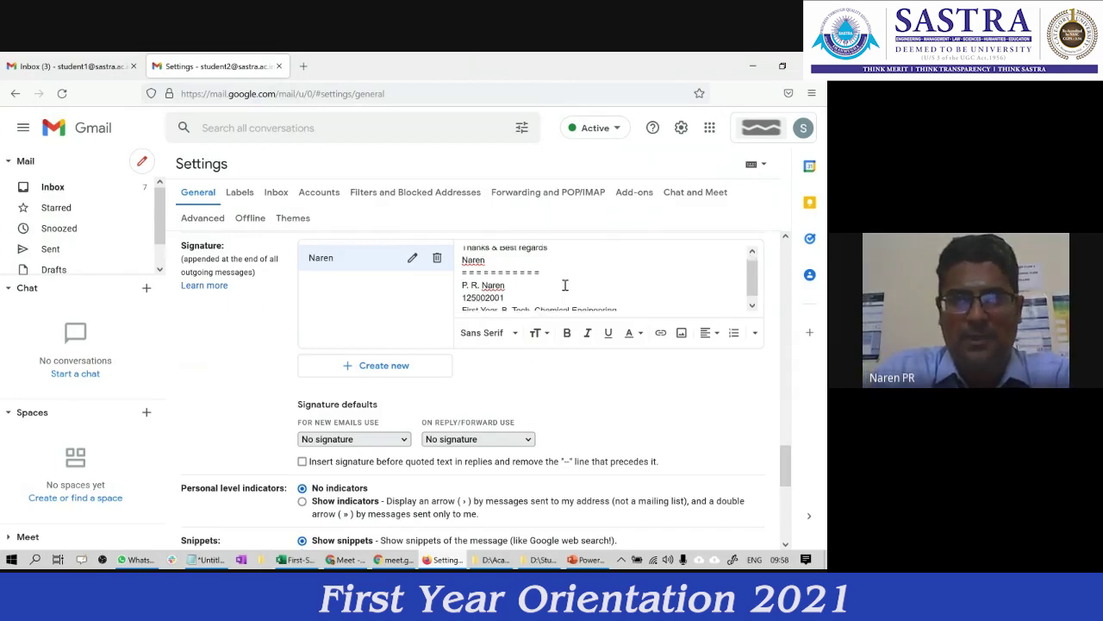
key(Return)
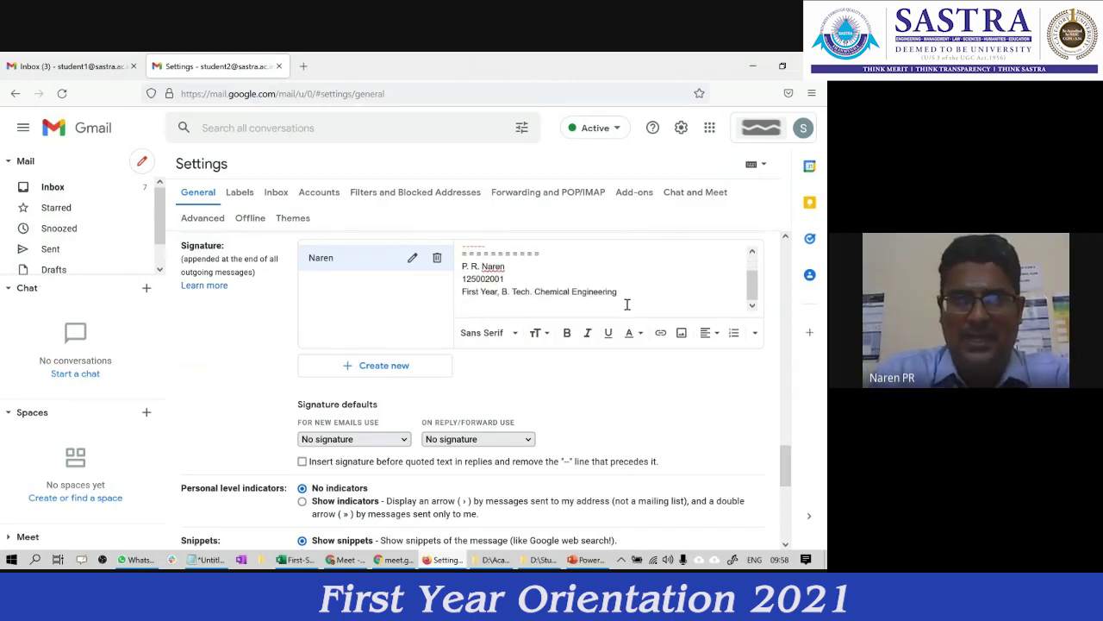
text(School of Che)
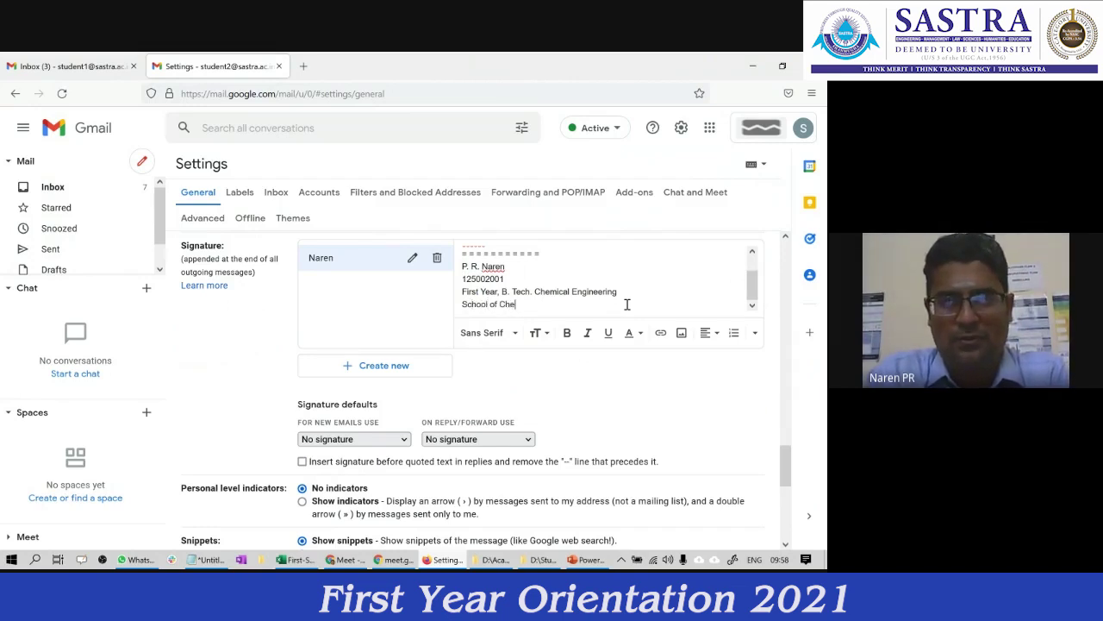
text(mical & B)
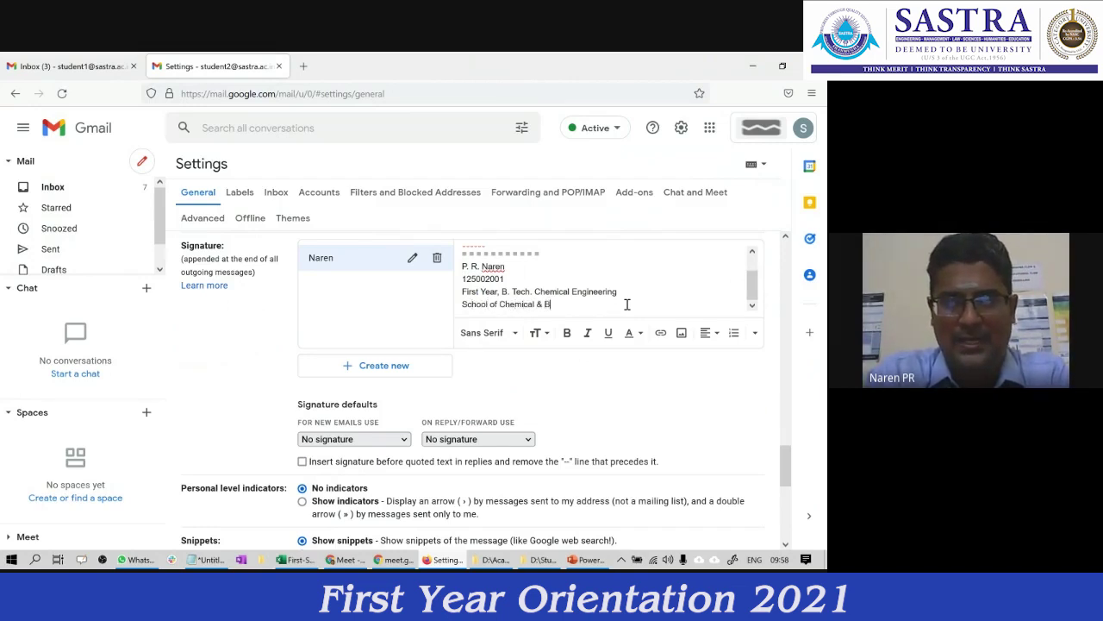
text(iotechnology)
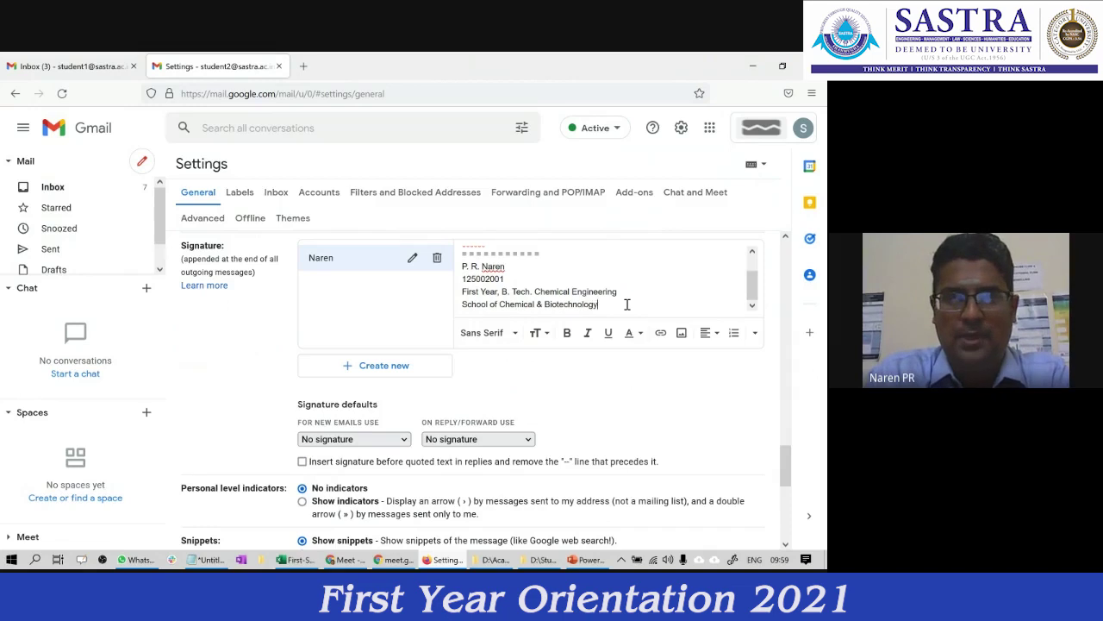
key(Return)
text(SASTRA Dee)
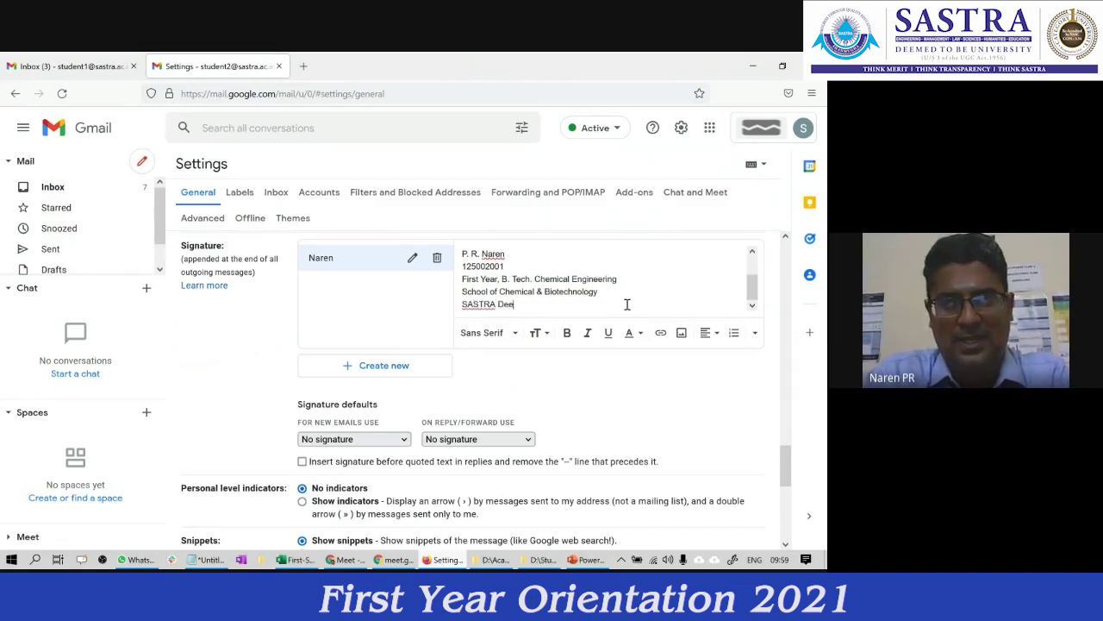
text(med to be Universi)
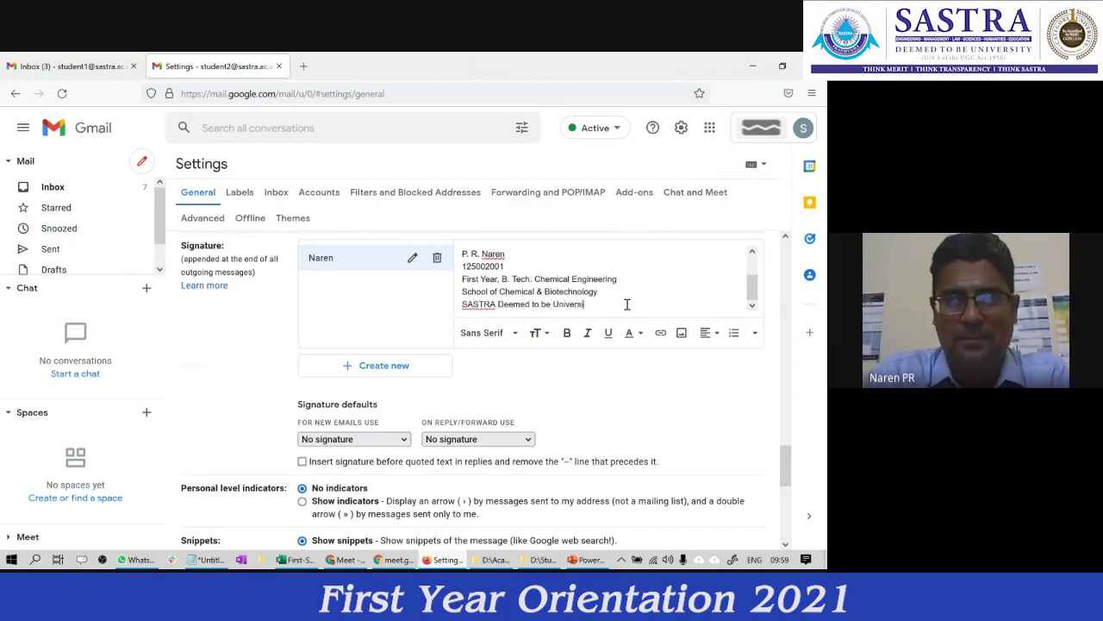
text(ty)
key(Return)
text(Thanj)
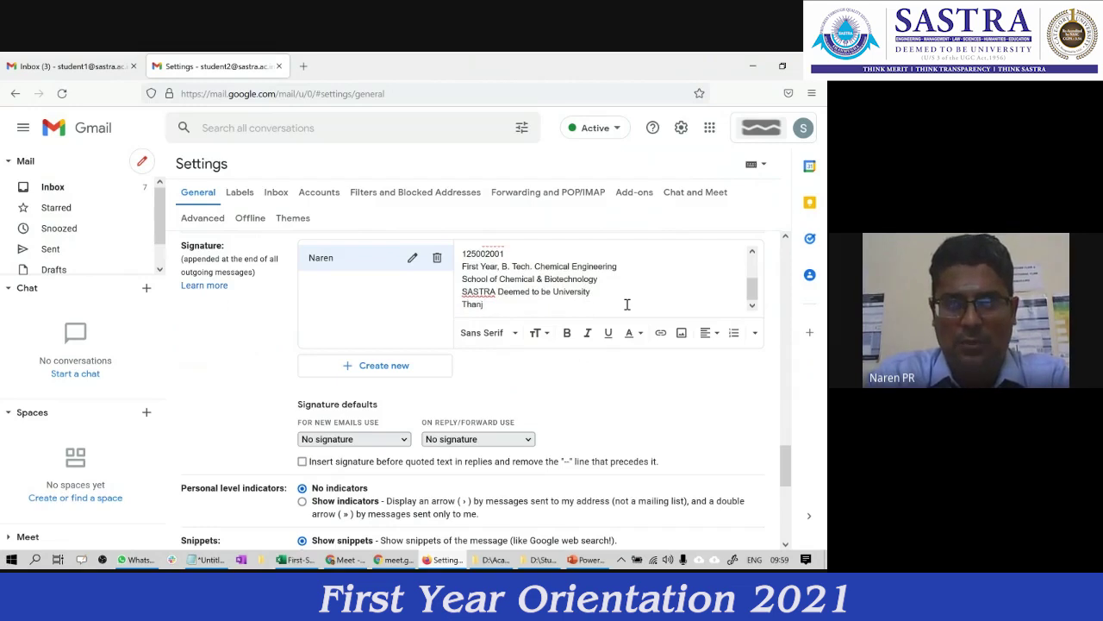
text(avur, Tamil)
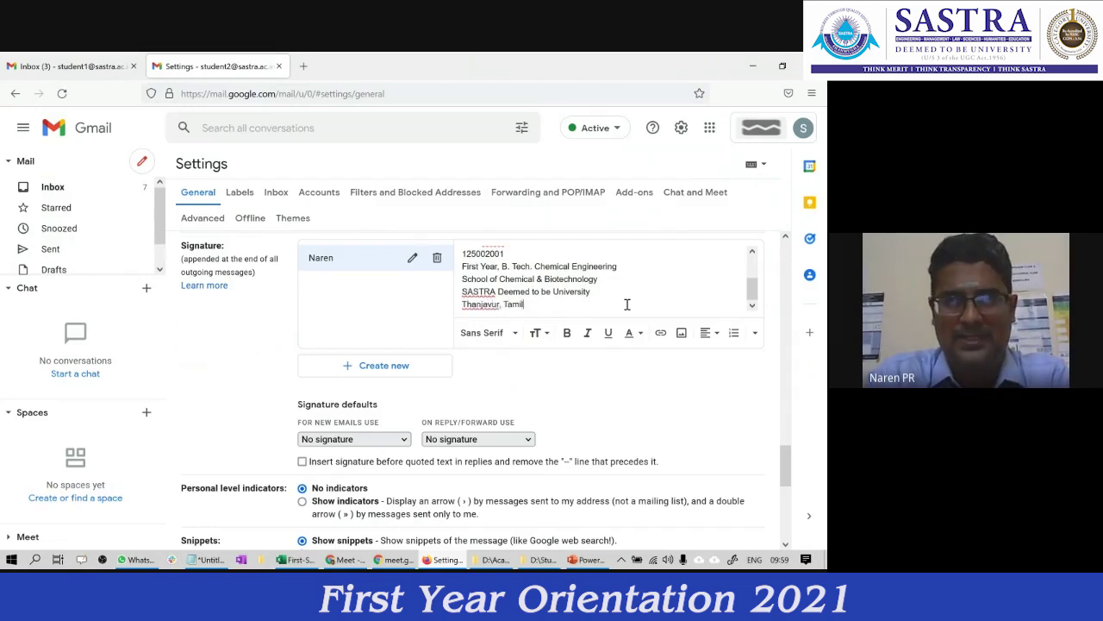
text( Nadu)
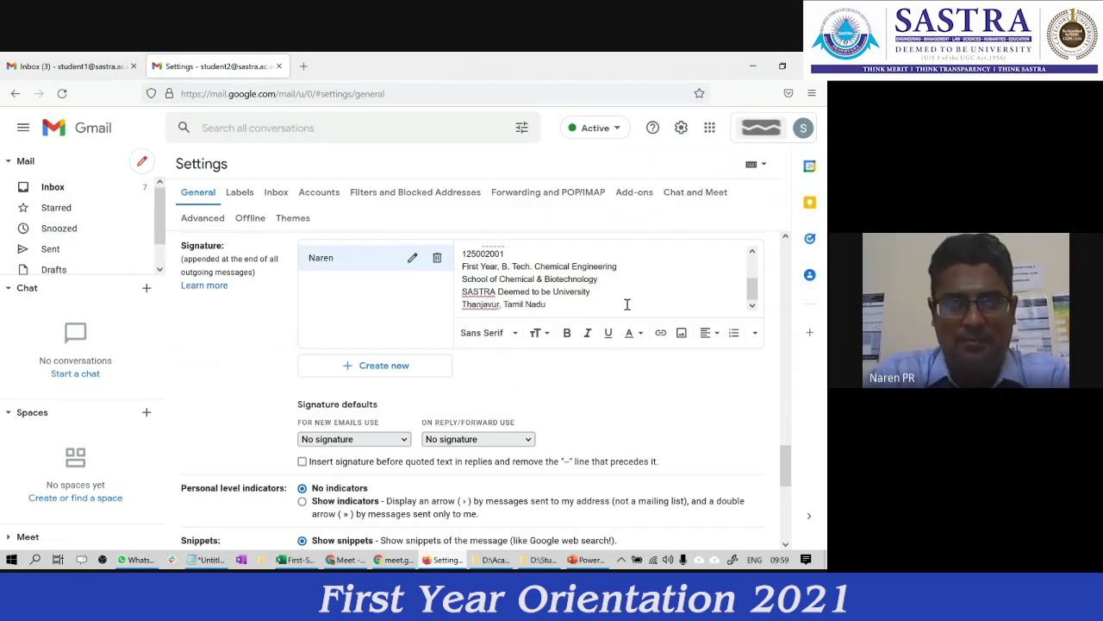
text(y 613401)
- Add a 'Mobile:' line with the phone number, then a closing row of '=' characters
key(Return)
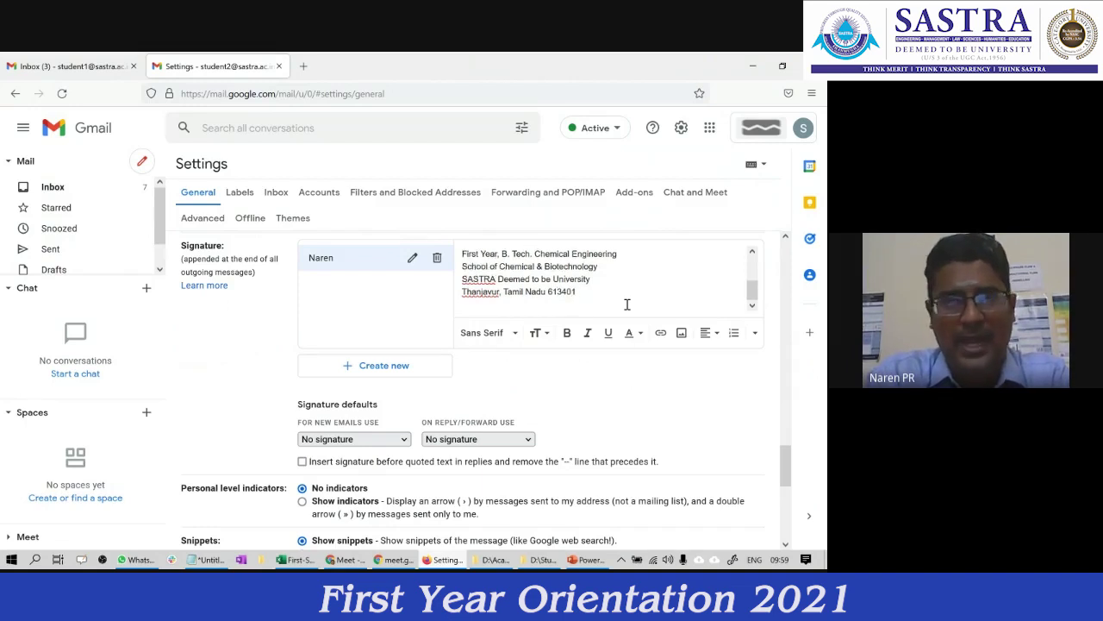
text(Mobi)
key(BackSpace)
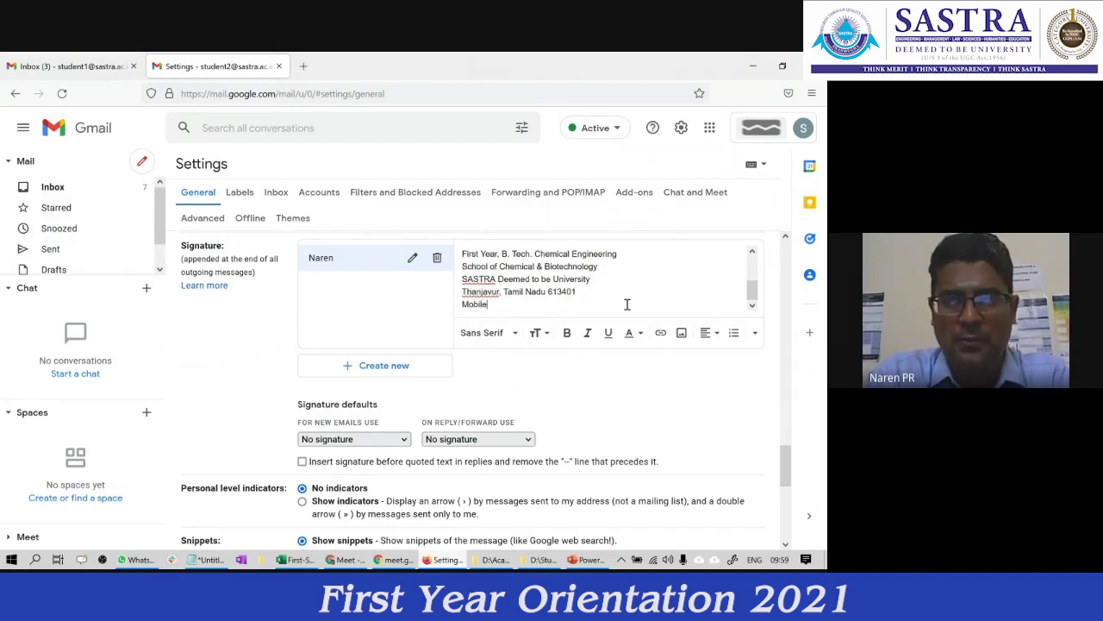
text(le: 123456789)
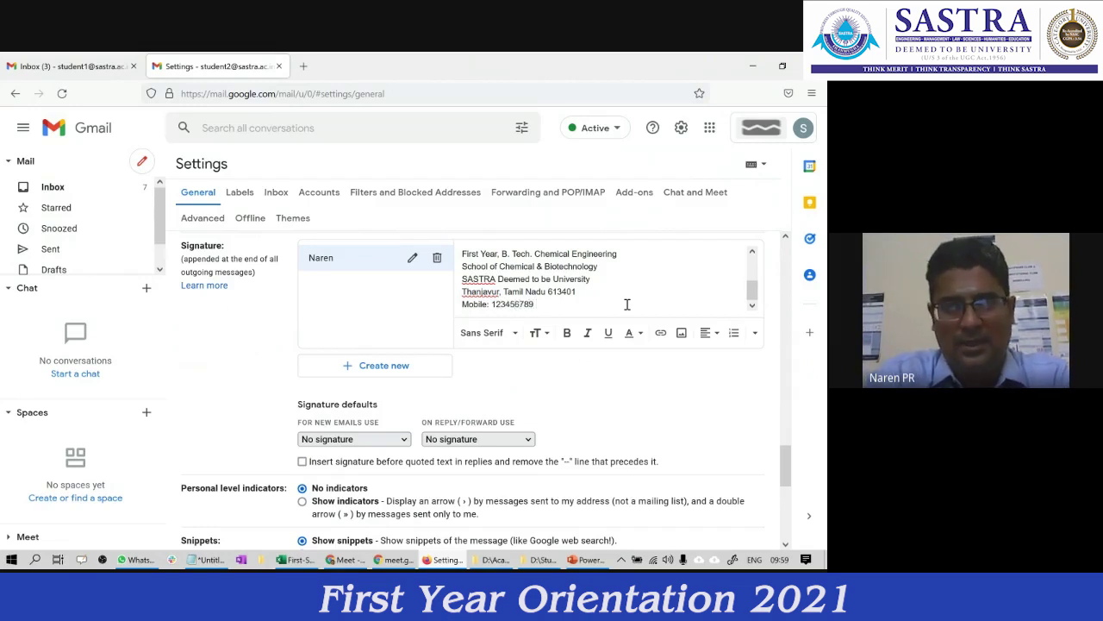
key(Return)
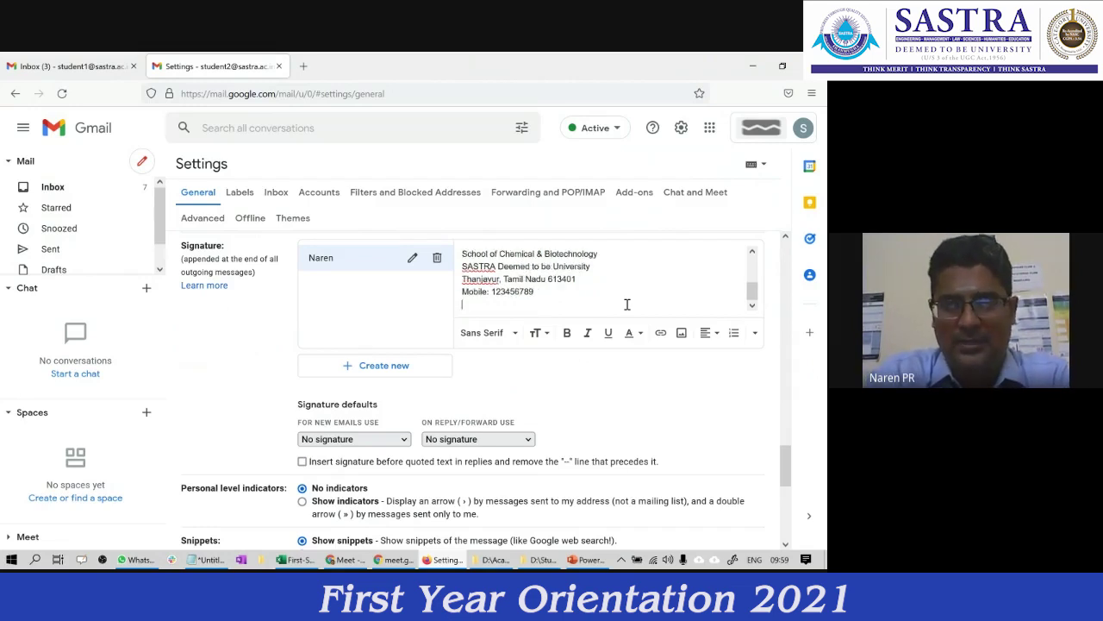
text(=================)
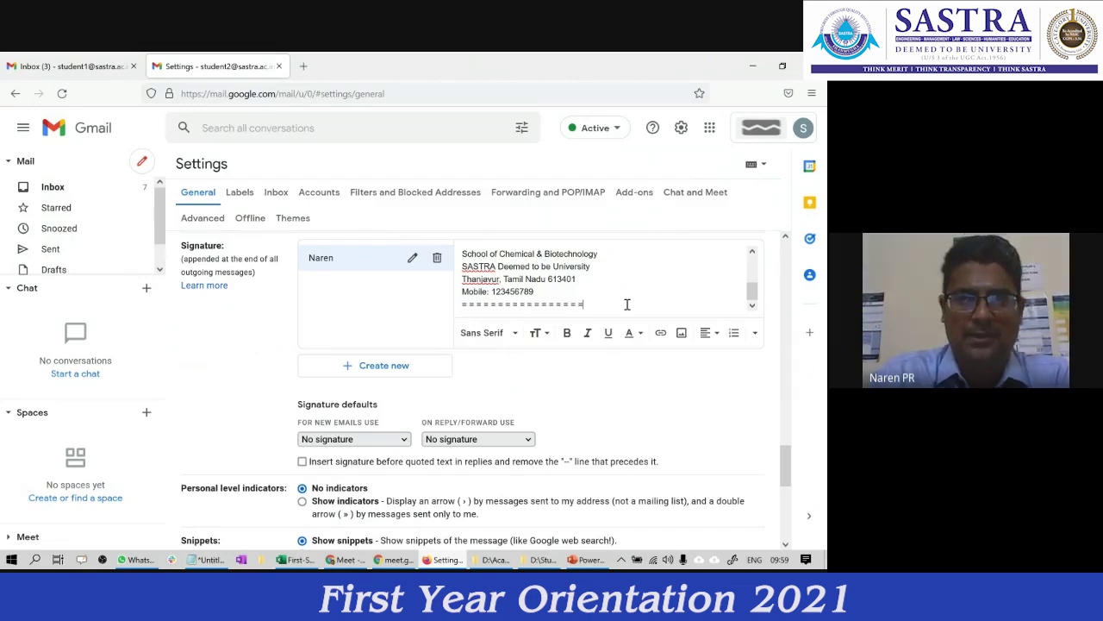
- Select the new signature in both the 'For new emails use' and 'On reply/forward use' defaults
scroll(488, 293, up, 3)
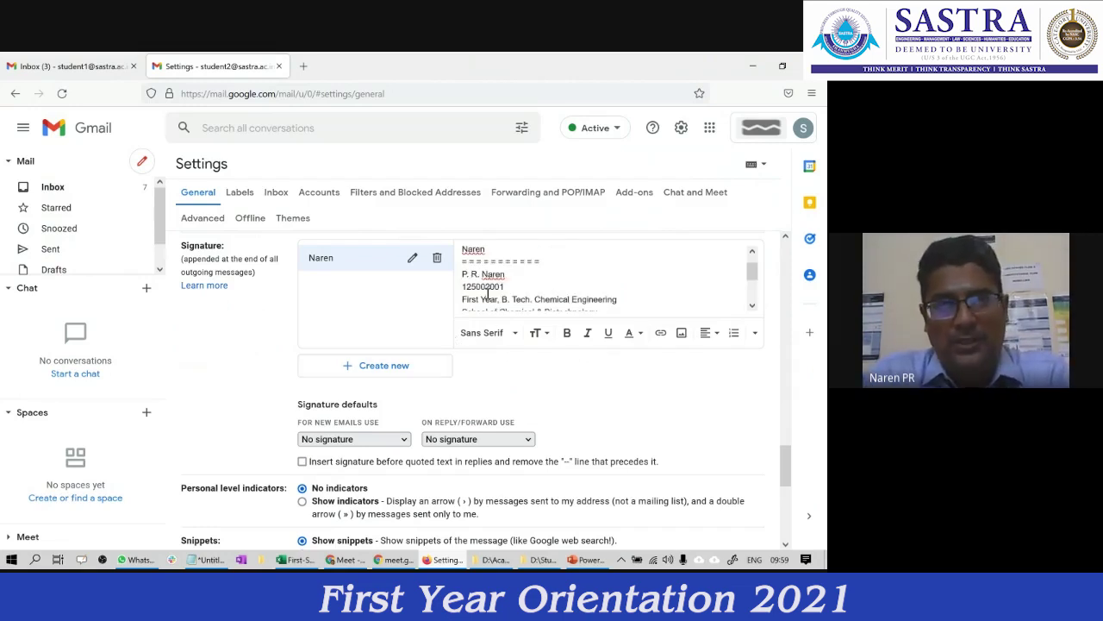
click(391, 441)
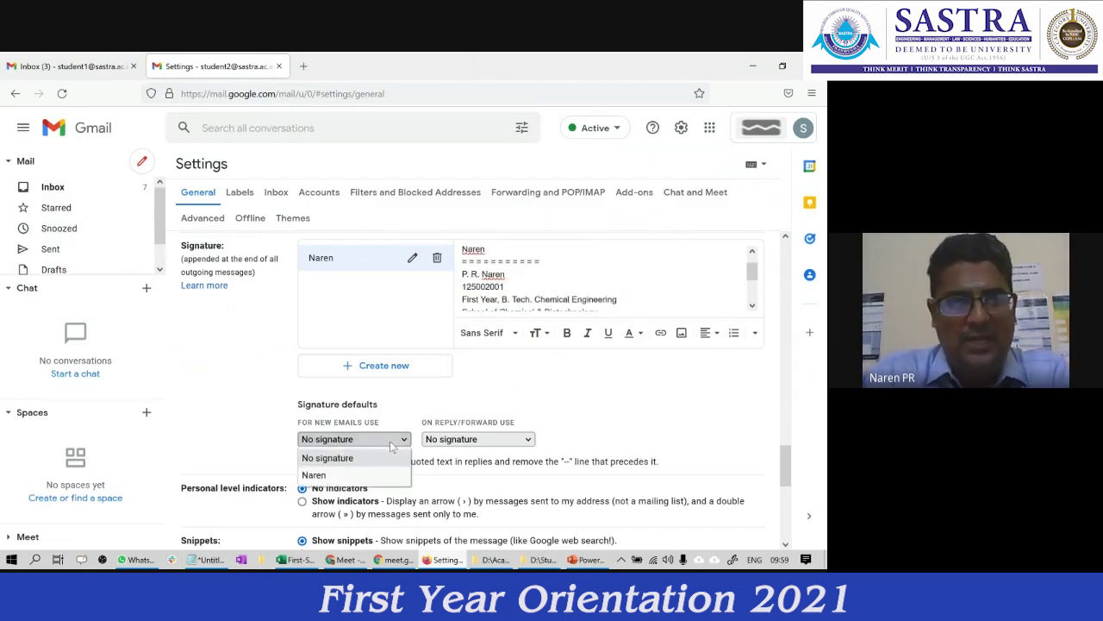
click(376, 474)
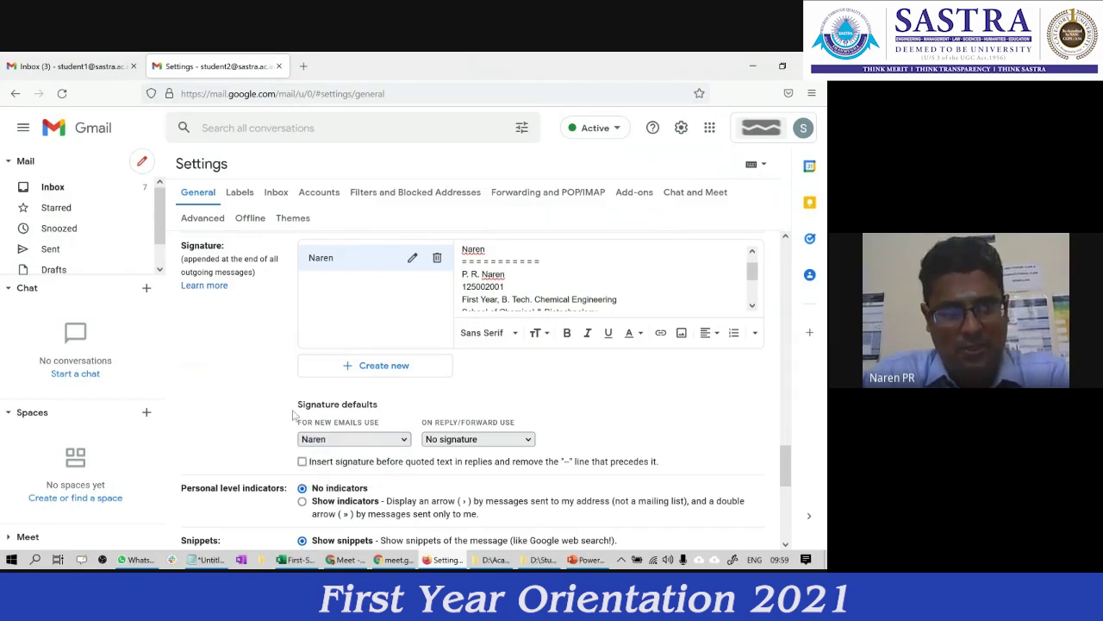
drag(300, 423, 379, 422)
click(465, 440)
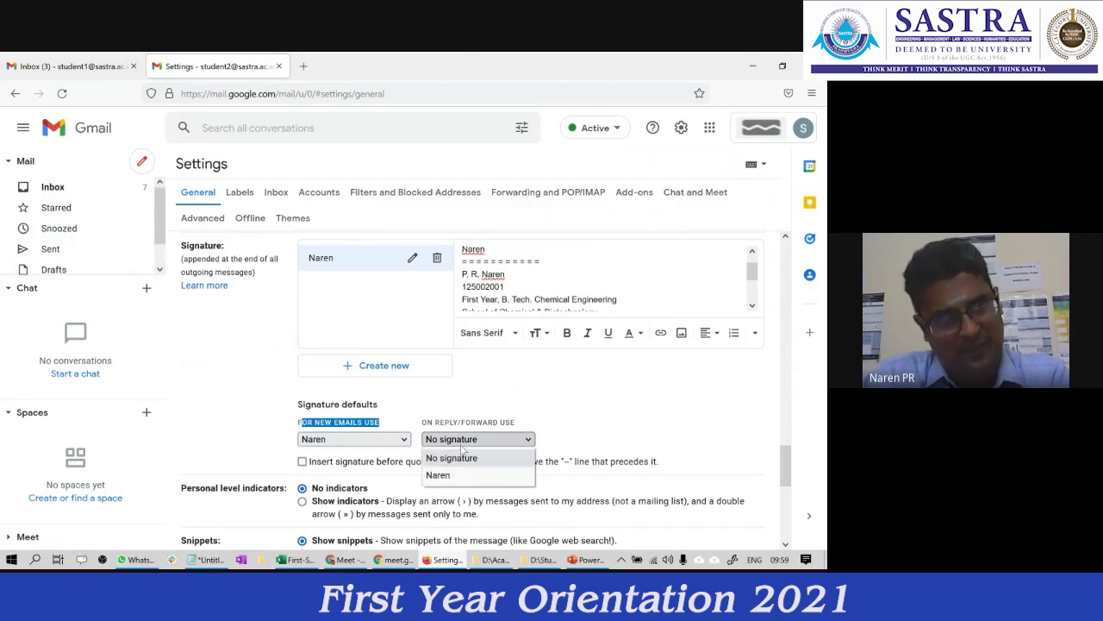
click(441, 474)
scroll(466, 469, down, 5)
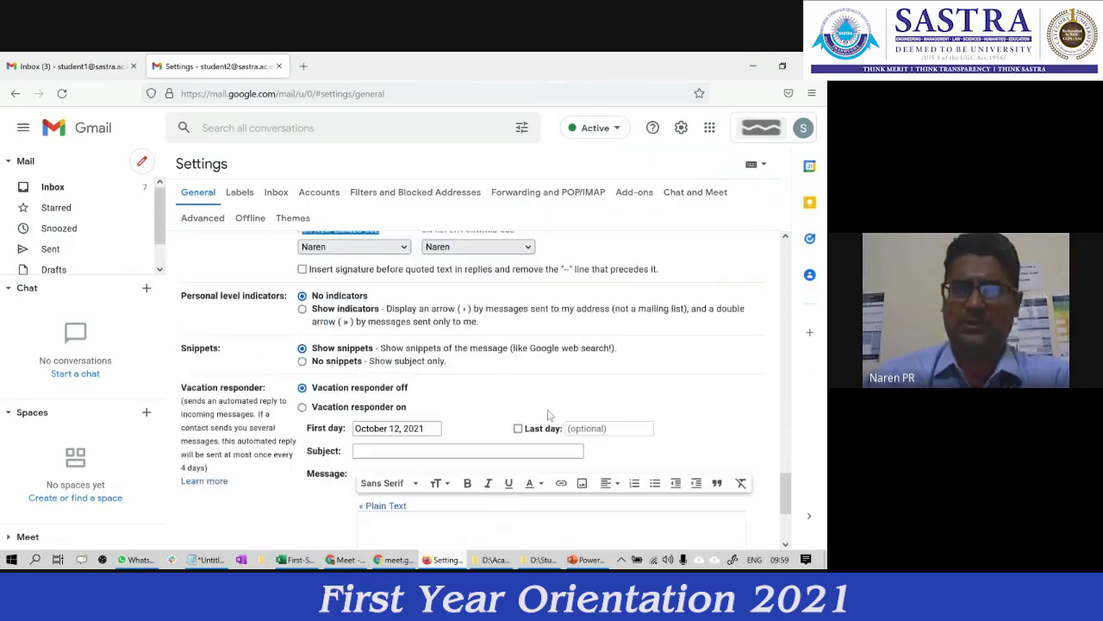
scroll(479, 453, up, 10)
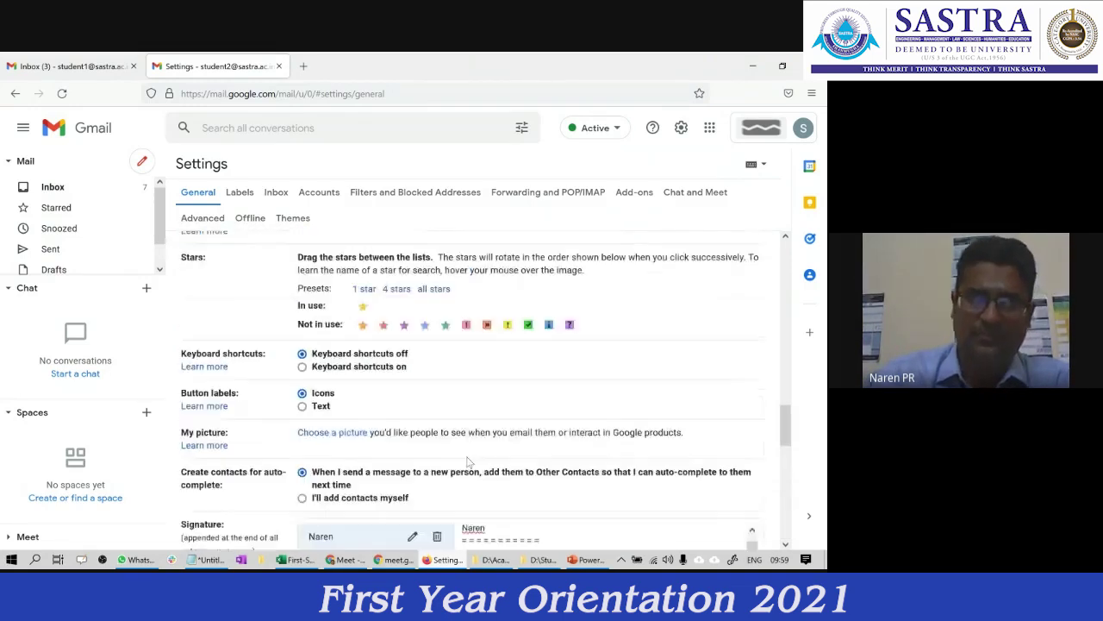
scroll(471, 442, up, 2)
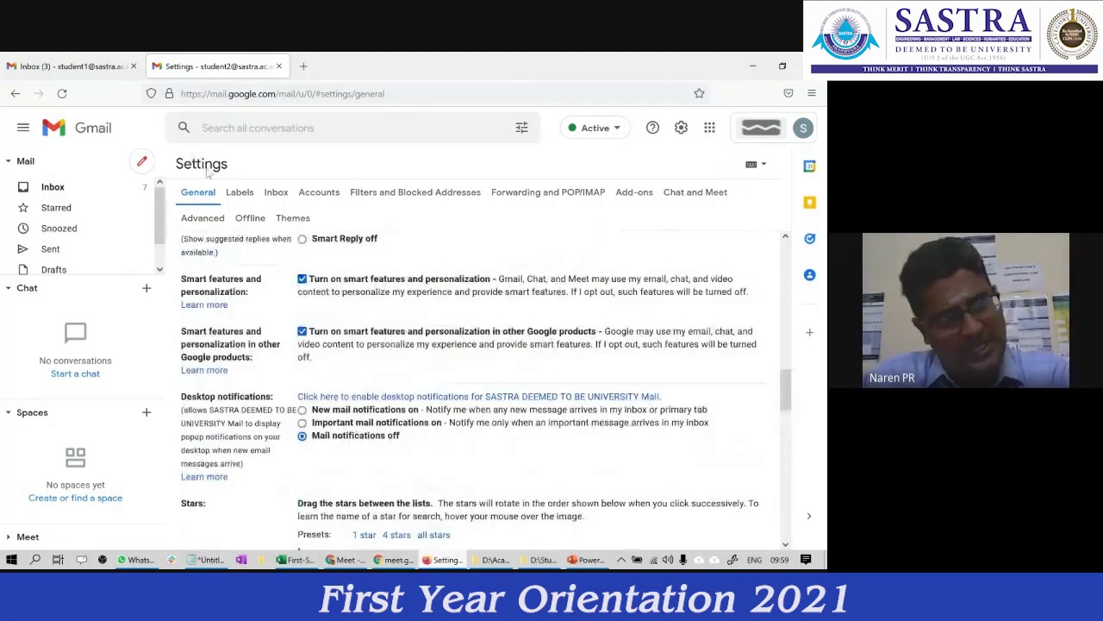
scroll(328, 315, down, 1)
scroll(327, 315, down, 5)
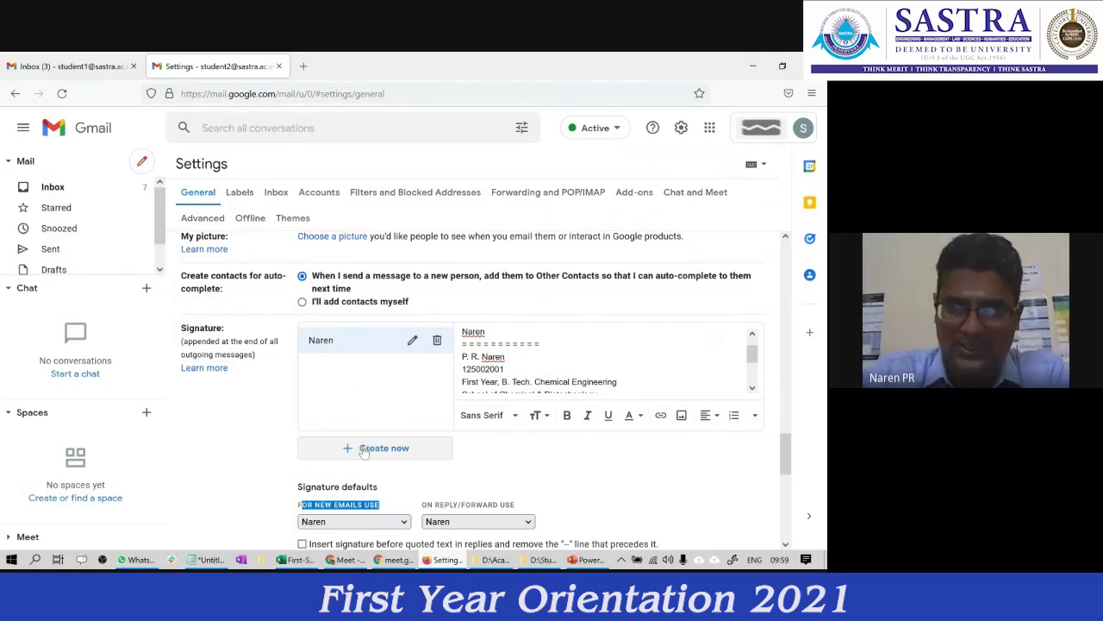
scroll(517, 349, down, 2)
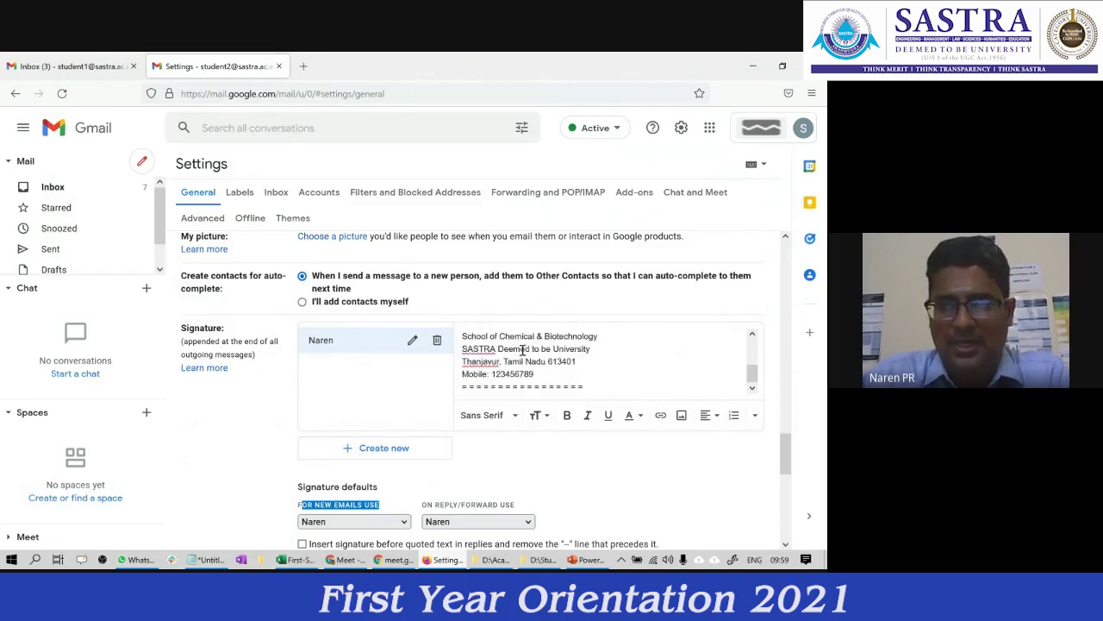
scroll(518, 351, up, 2)
click(491, 356)
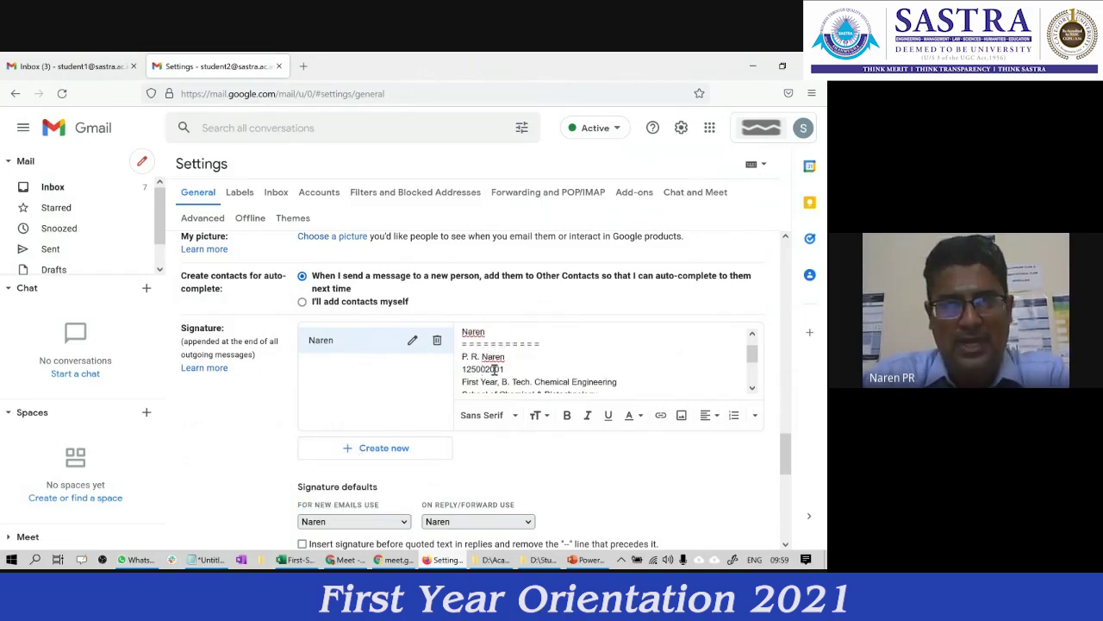
scroll(496, 369, down, 2)
scroll(496, 369, up, 1)
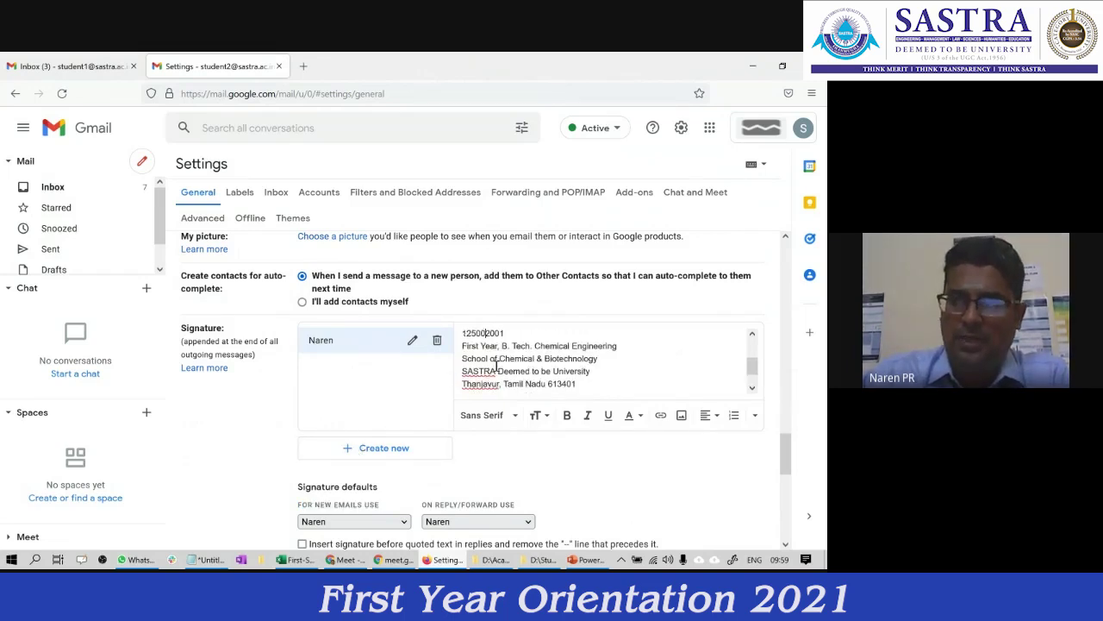
scroll(497, 368, down, 1)
scroll(498, 369, up, 2)
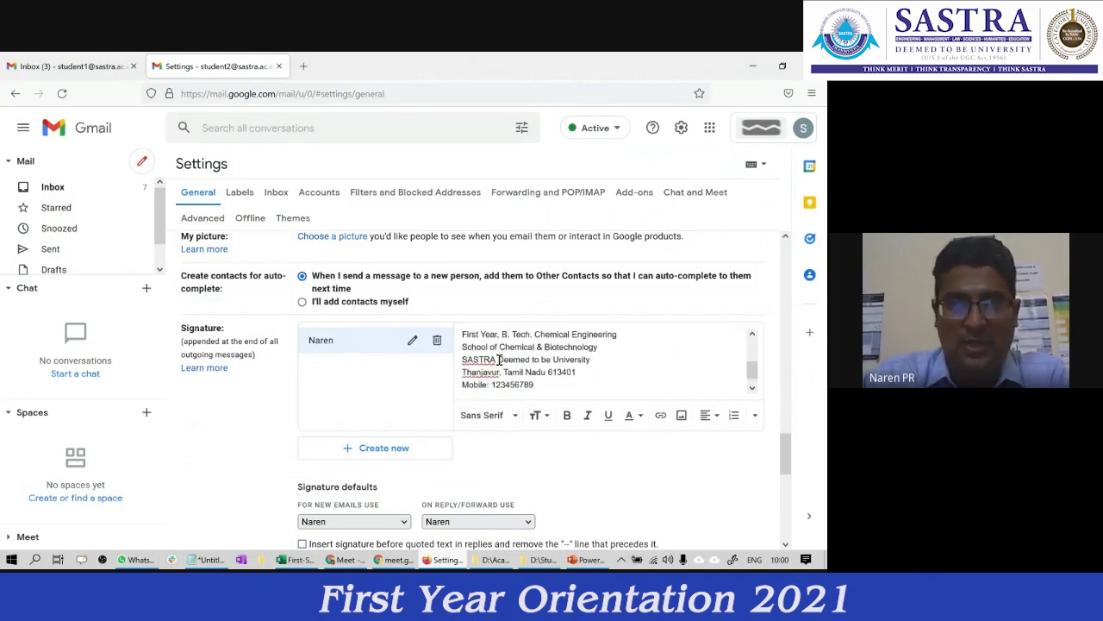
drag(498, 380, 462, 382)
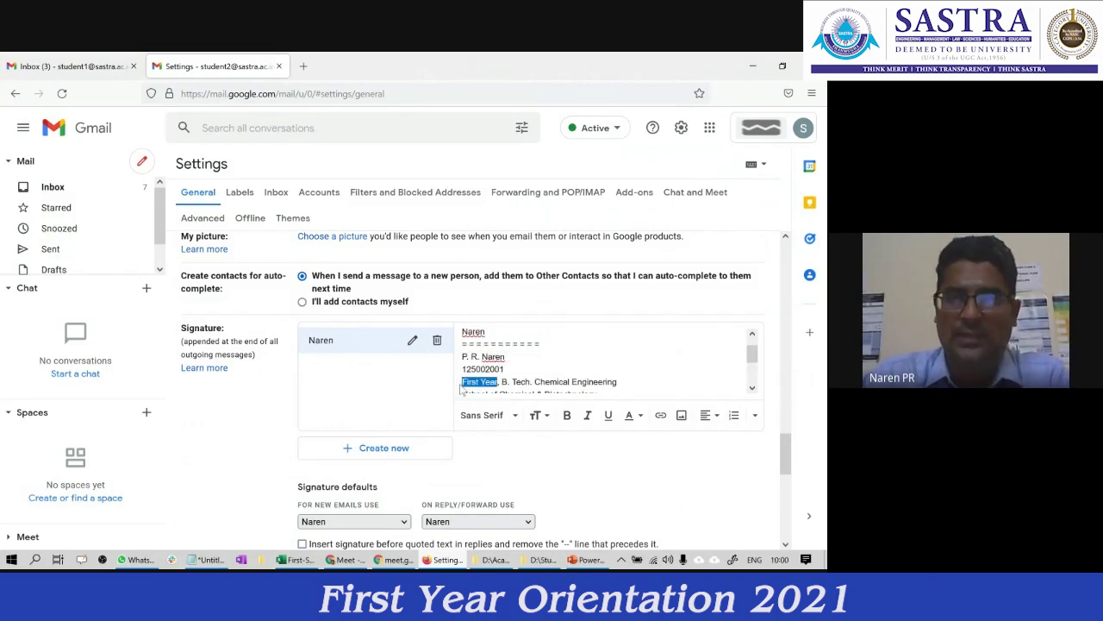
scroll(526, 369, down, 2)
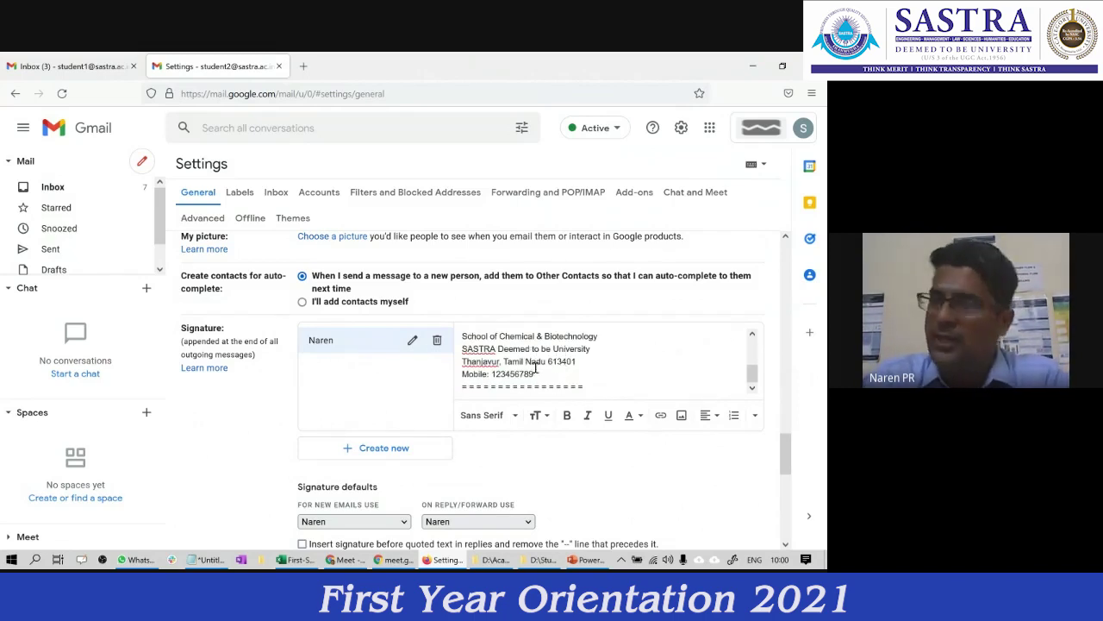
scroll(530, 431, down, 1)
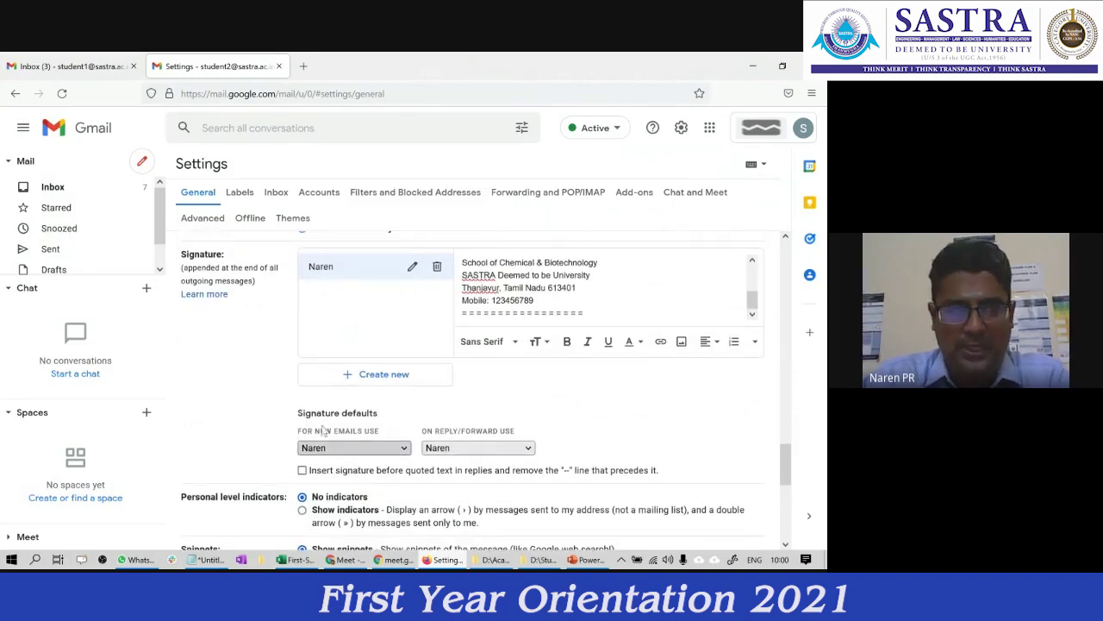
drag(301, 431, 375, 433)
click(375, 433)
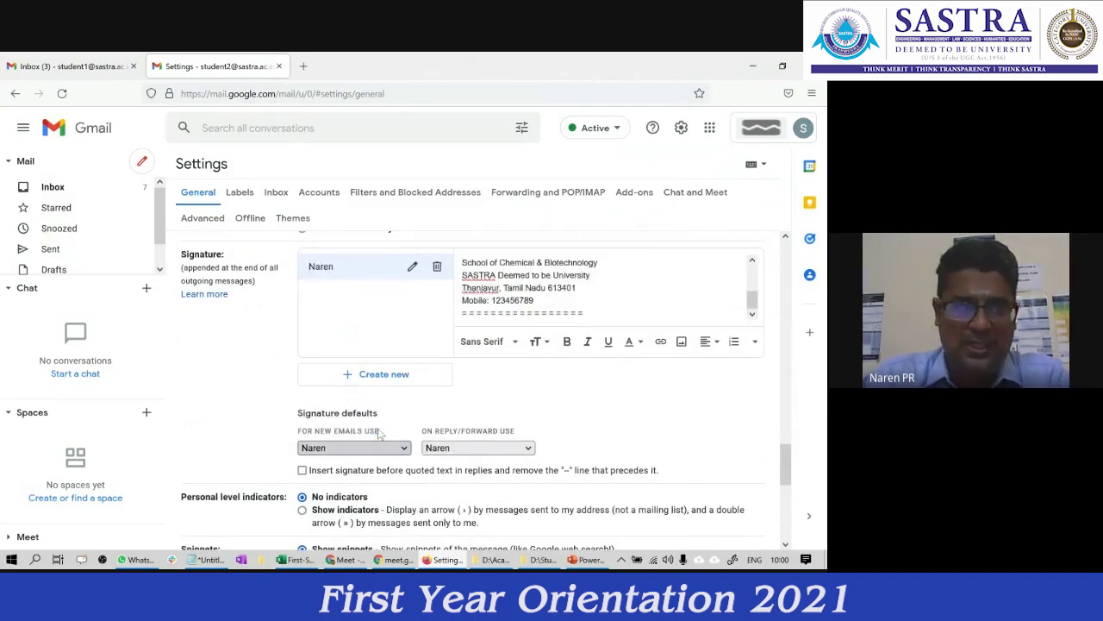
double_click(373, 432)
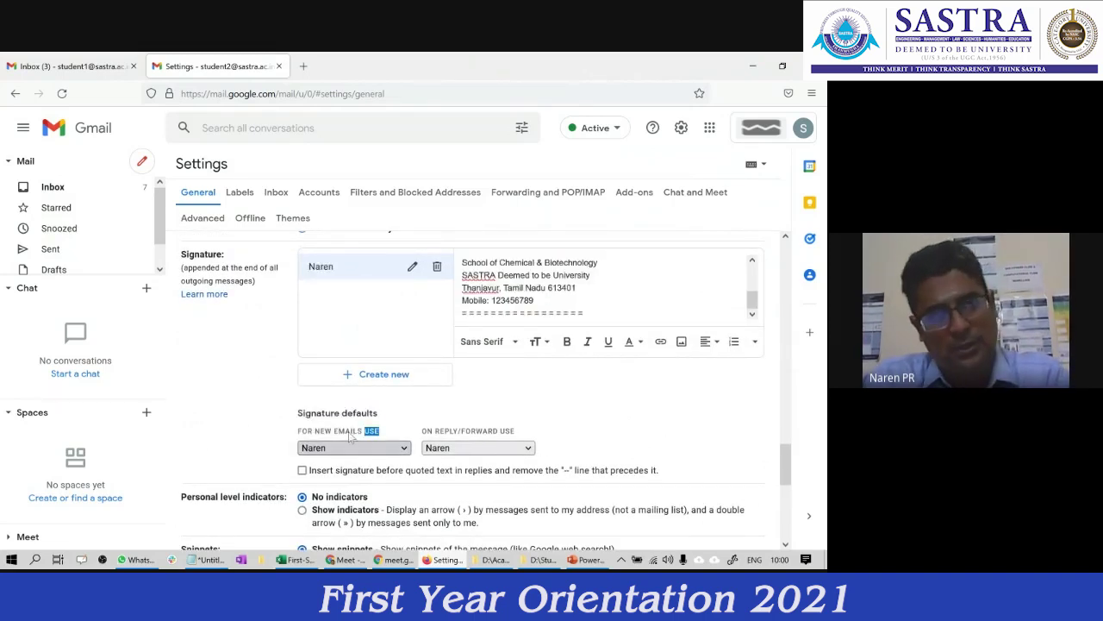
scroll(464, 420, down, 5)
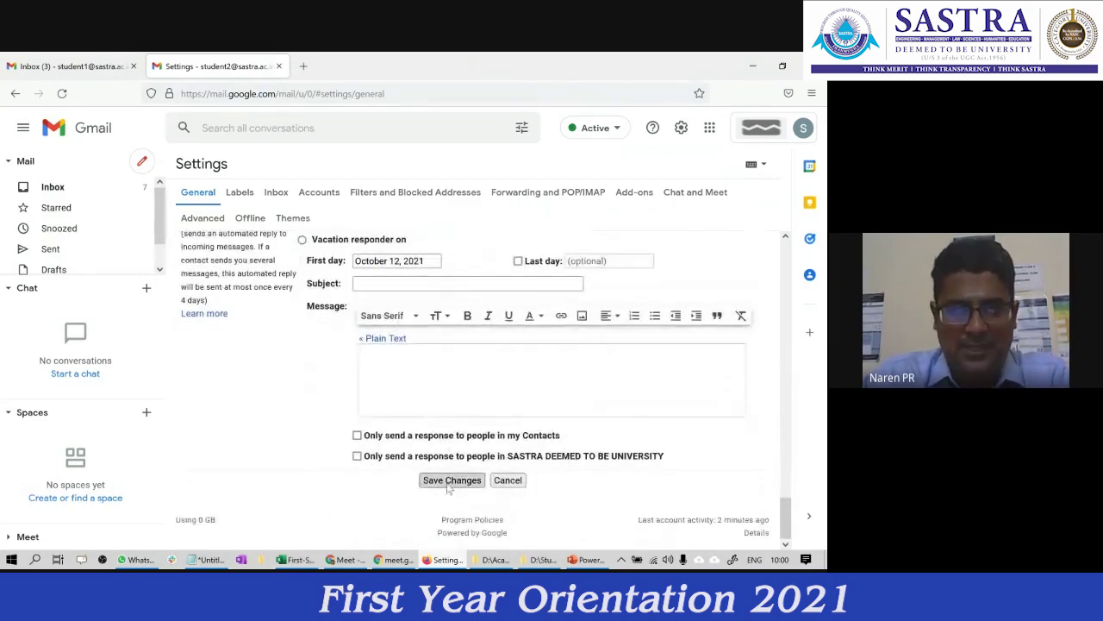
- Save the settings changes and start a new message to check the signature appears
click(444, 482)
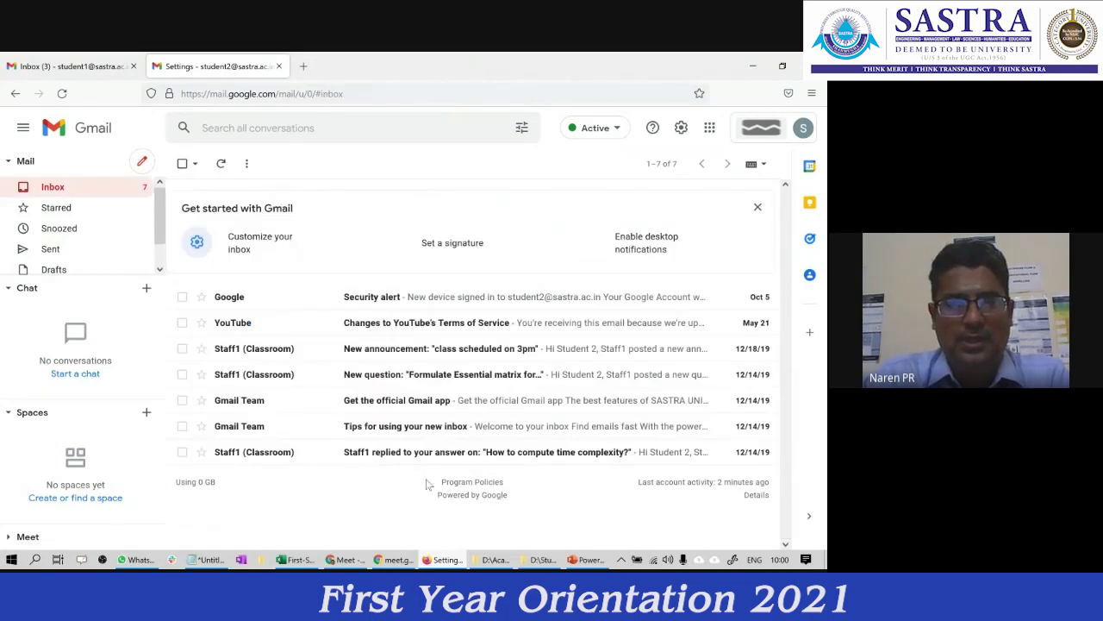
click(143, 164)
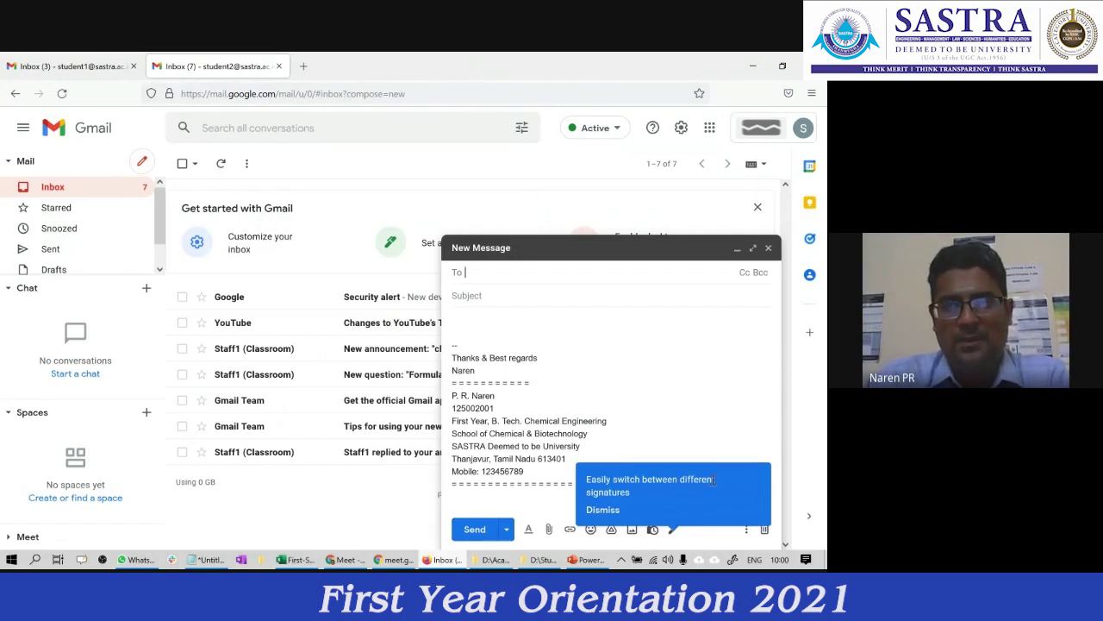
- Review the signature inserted in the new draft's body, then close the draft
click(602, 509)
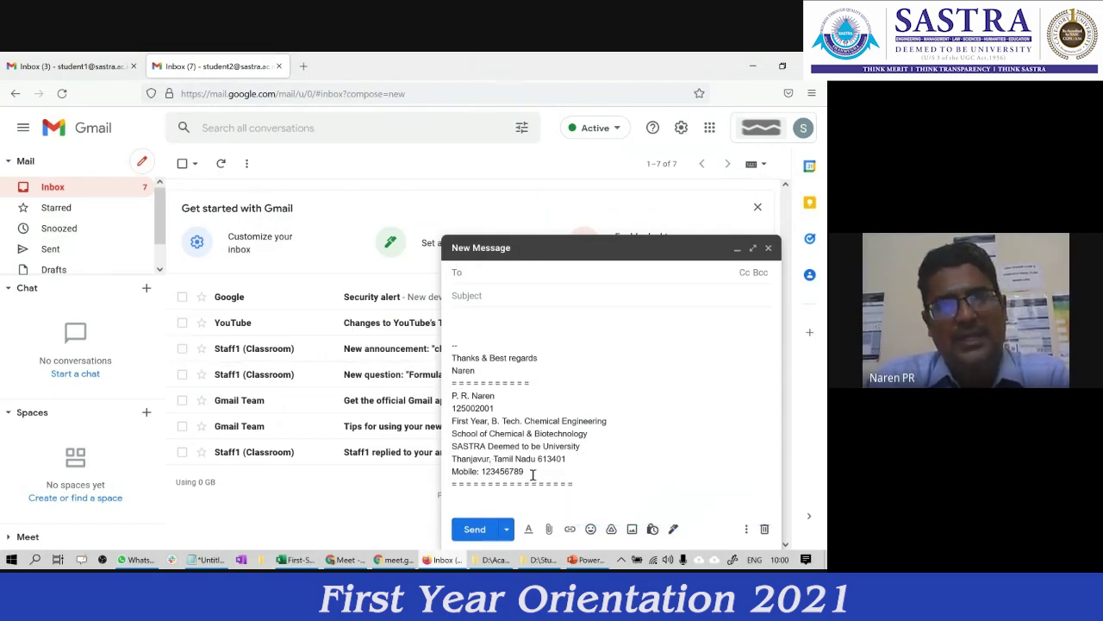
click(473, 319)
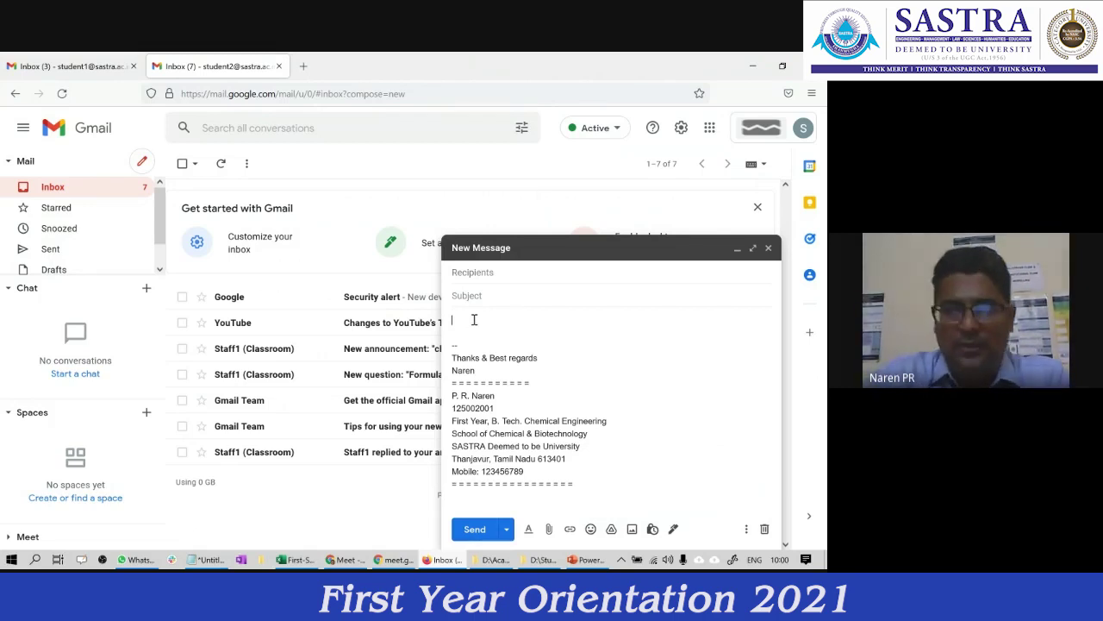
mouse_move(580, 484)
mouse_down()
mouse_move(456, 353)
mouse_move(441, 345)
mouse_move(440, 360)
mouse_up()
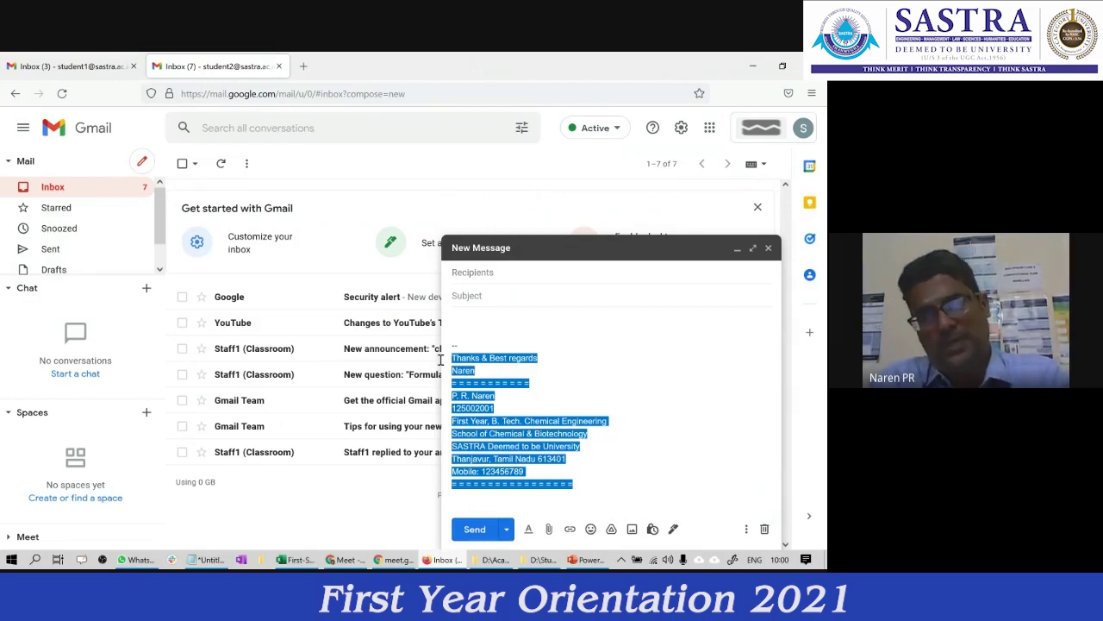
click(473, 369)
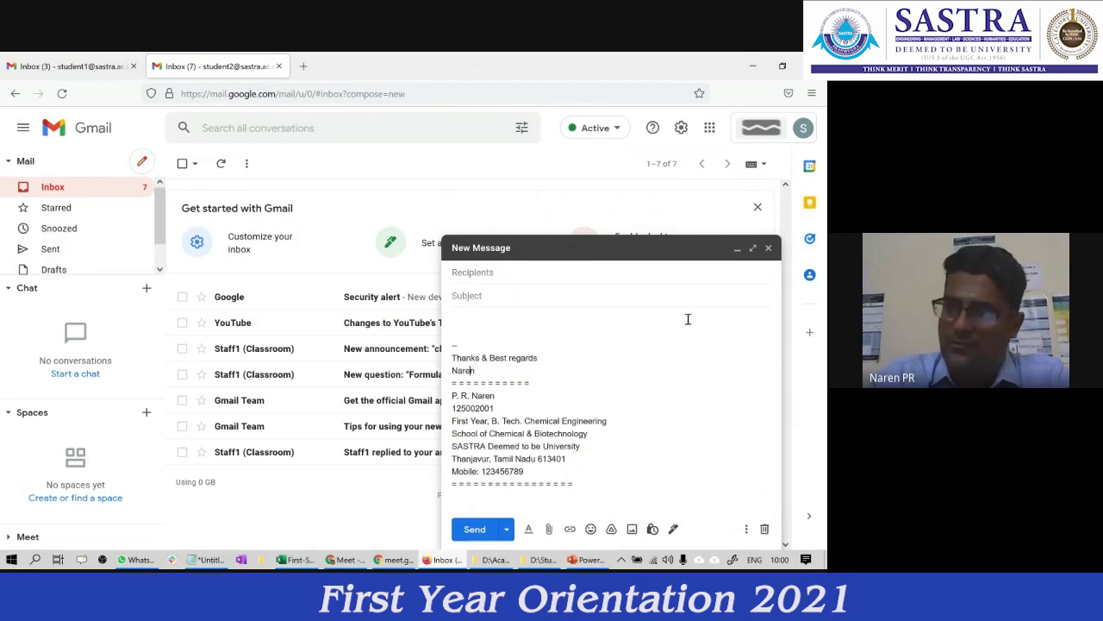
click(768, 248)
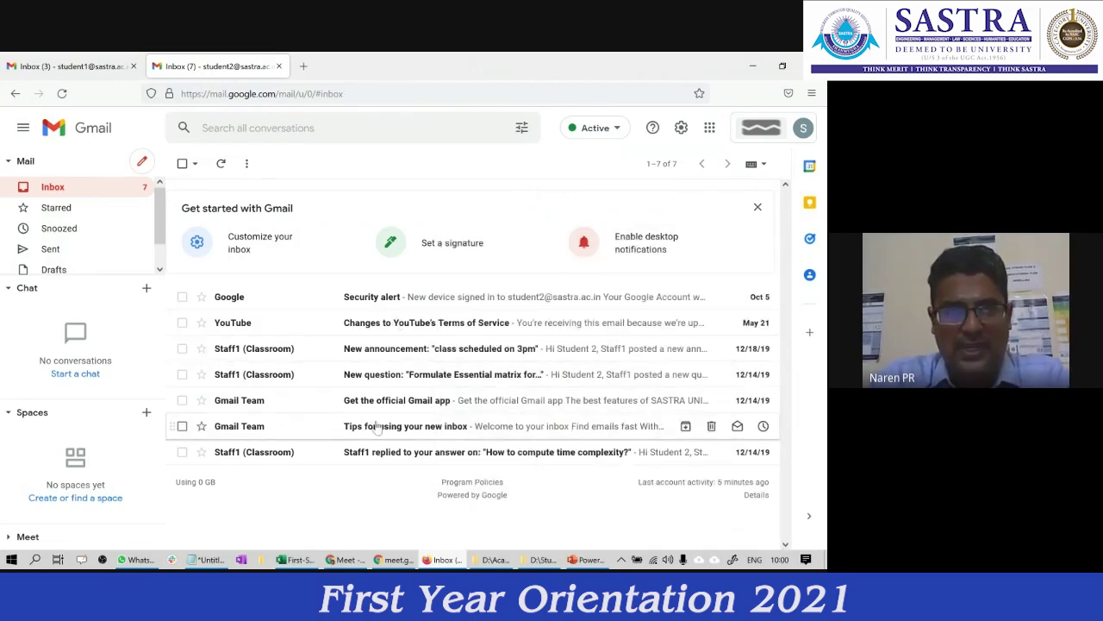
- Test a reply to the Classroom email showing the signature, discard it, and open quick settings
click(381, 451)
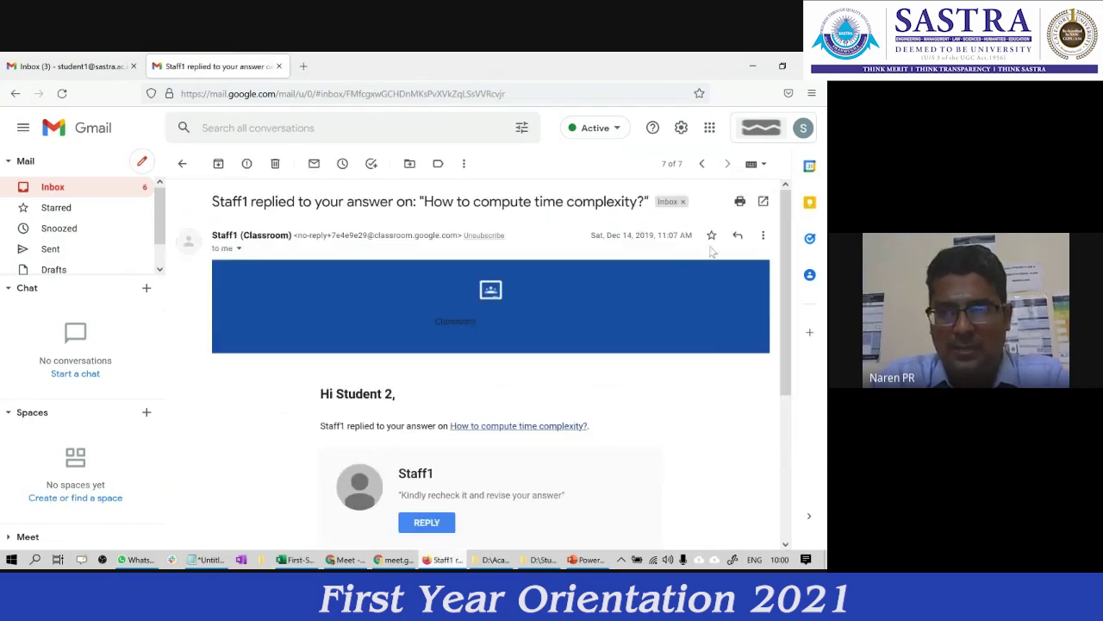
click(737, 234)
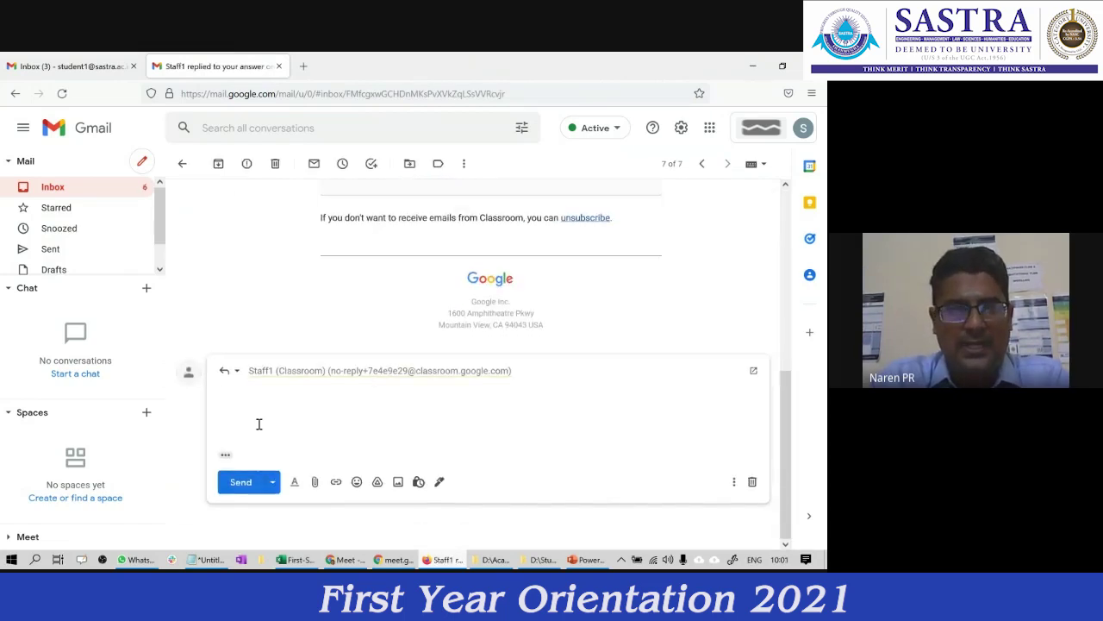
click(225, 456)
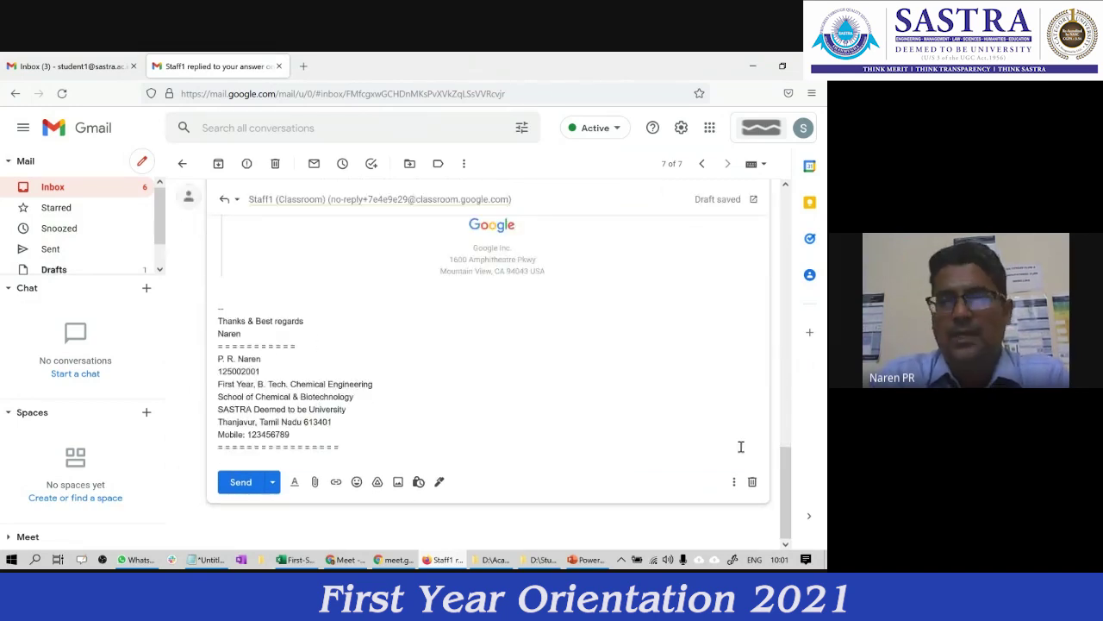
click(752, 481)
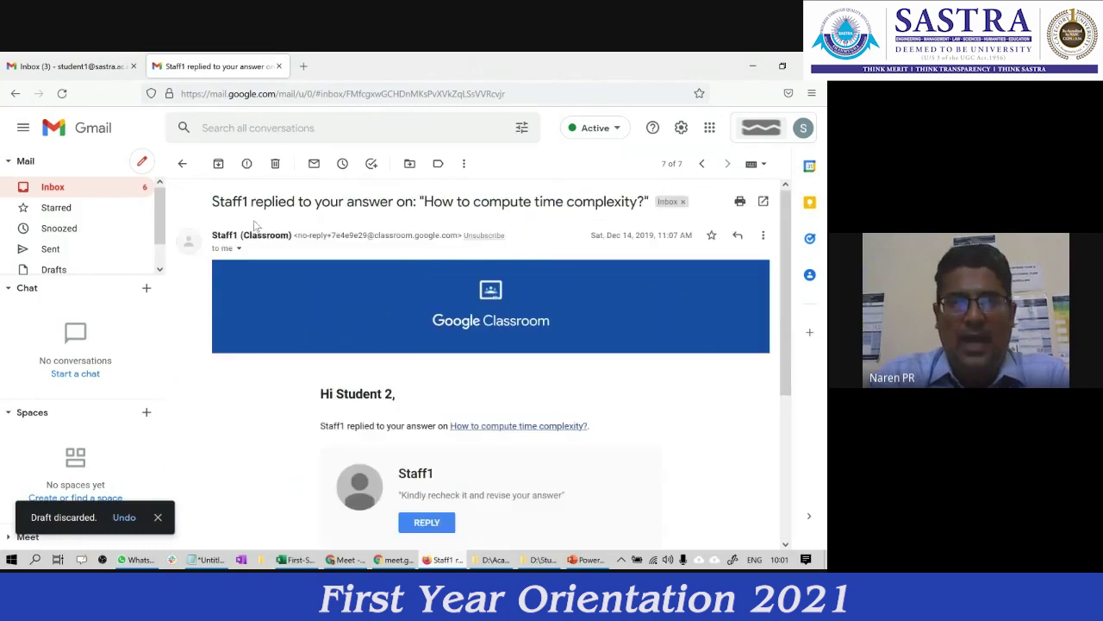
click(50, 187)
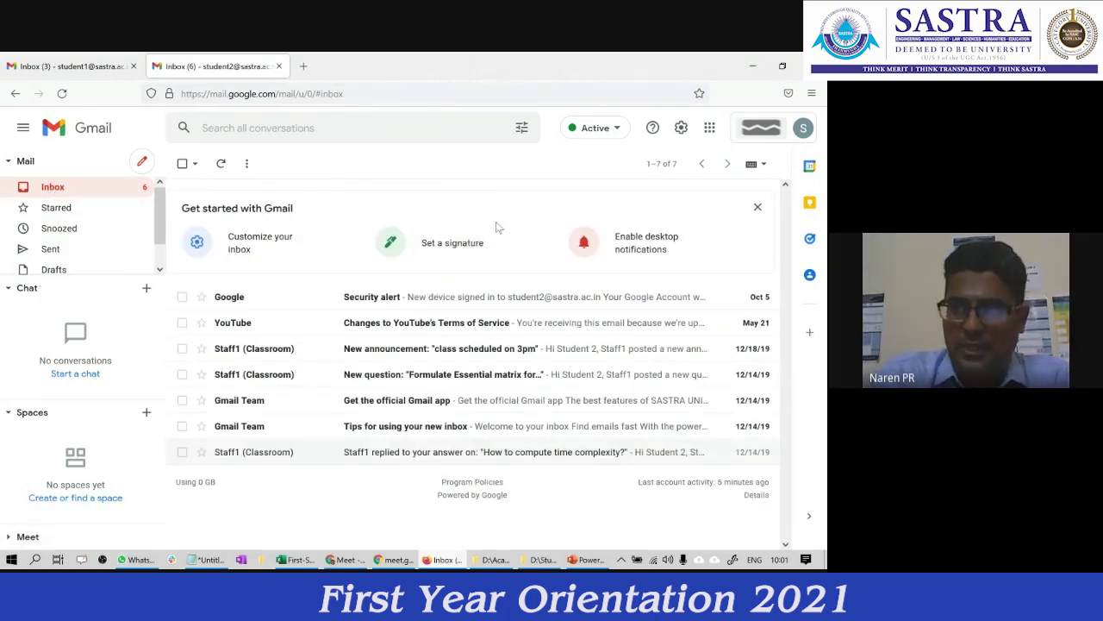
click(681, 128)
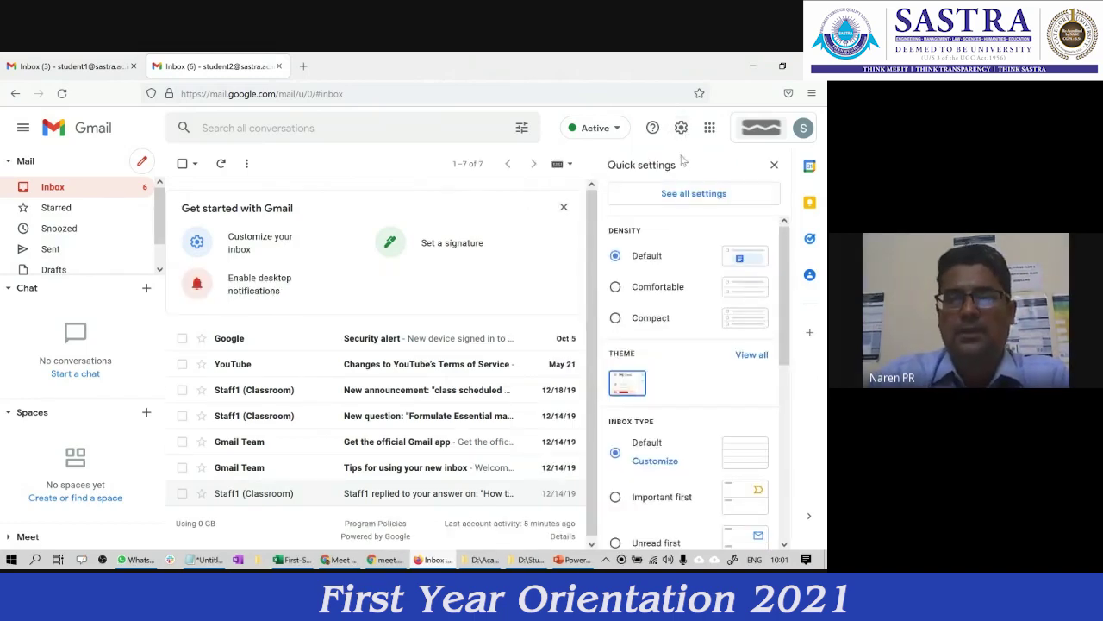
- In full settings, scroll to the Signature section and delete the existing signature
click(678, 200)
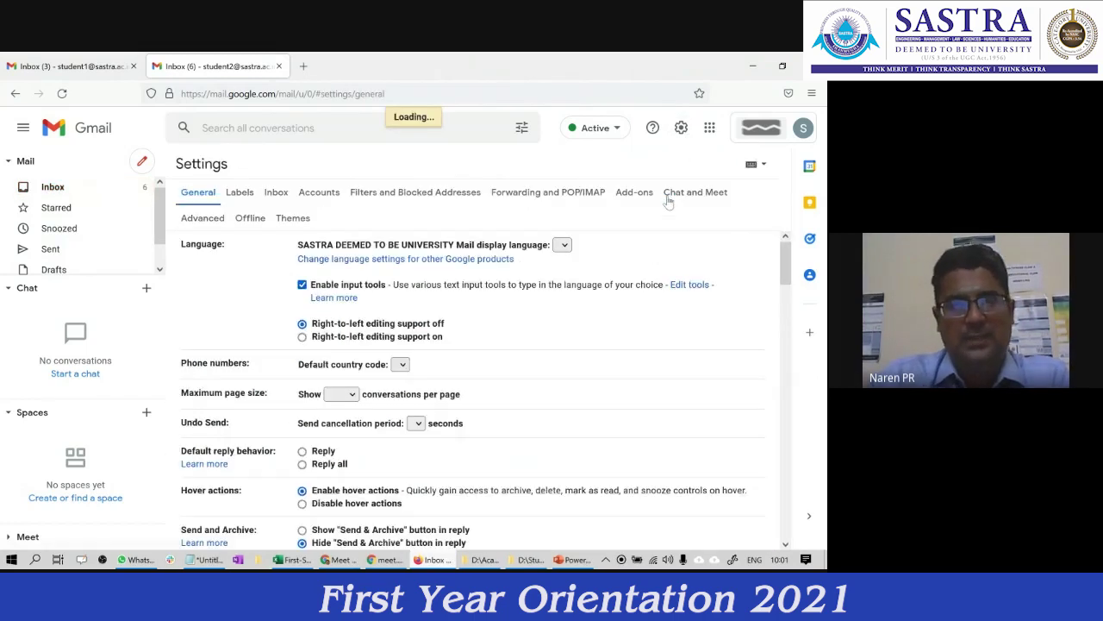
scroll(392, 379, down, 5)
scroll(392, 382, down, 9)
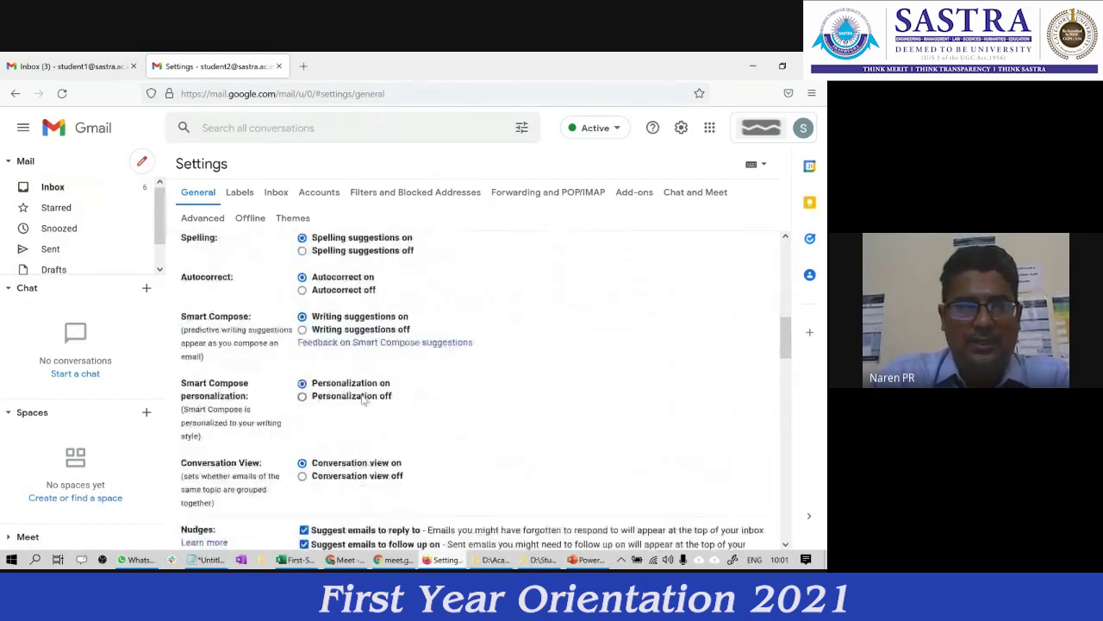
scroll(331, 409, down, 2)
scroll(246, 382, up, 2)
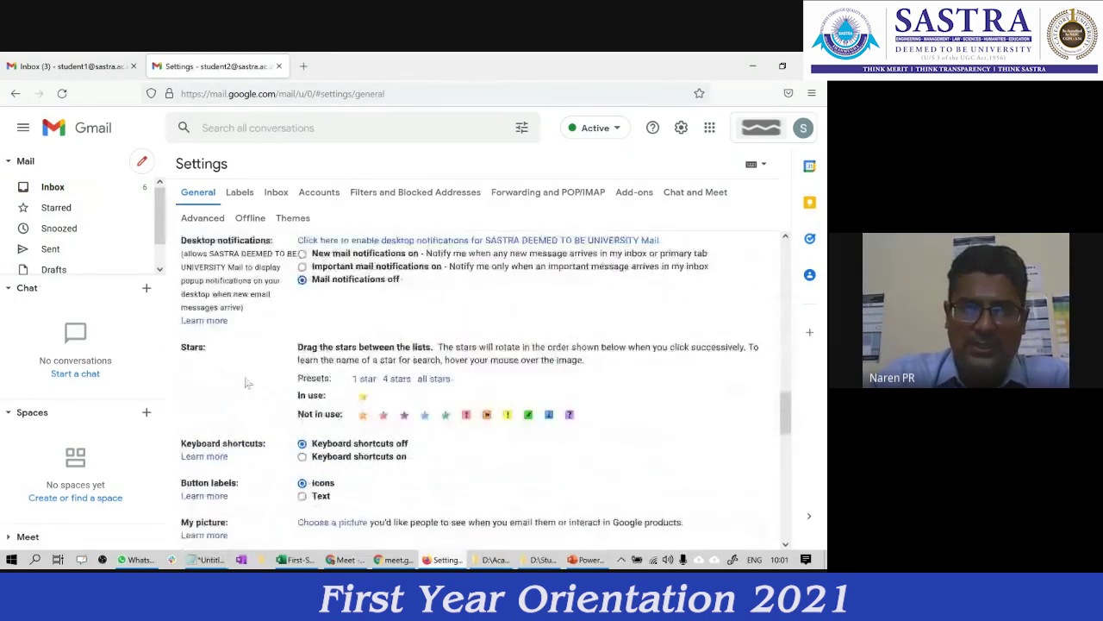
scroll(221, 375, down, 5)
scroll(220, 380, down, 1)
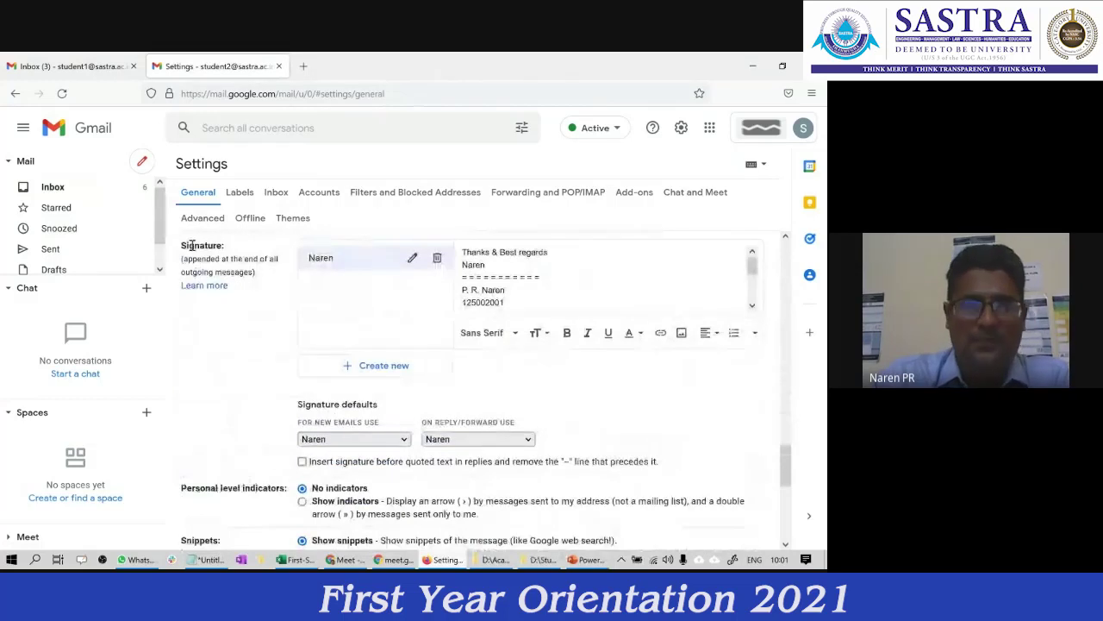
scroll(475, 309, down, 4)
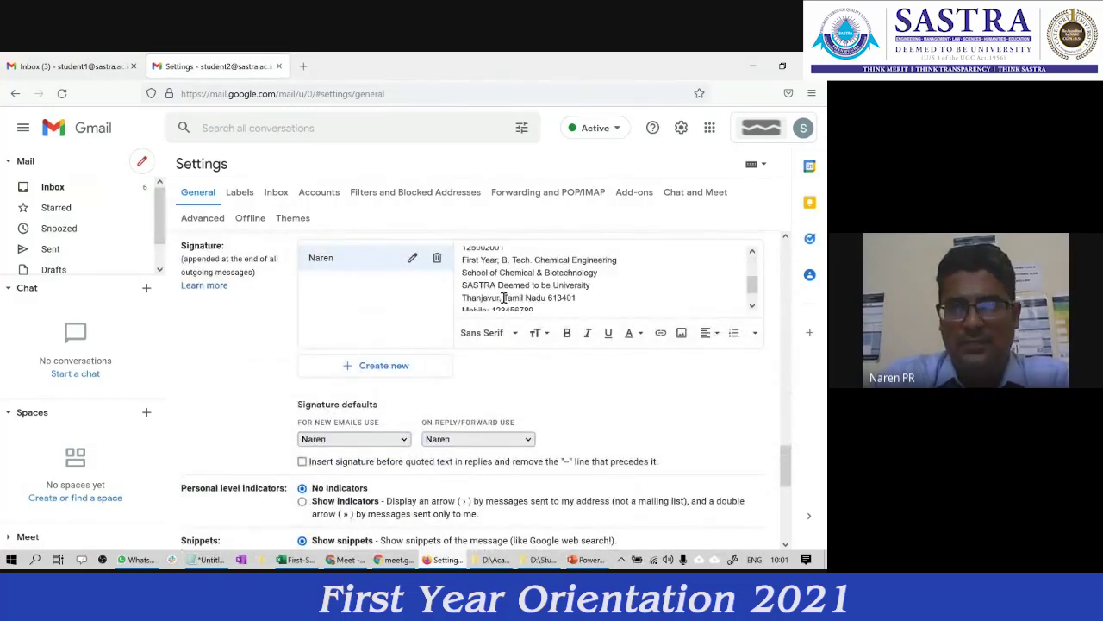
scroll(552, 290, up, 1)
mouse_move(583, 293)
mouse_down()
mouse_move(483, 276)
mouse_move(492, 278)
mouse_move(441, 250)
mouse_up()
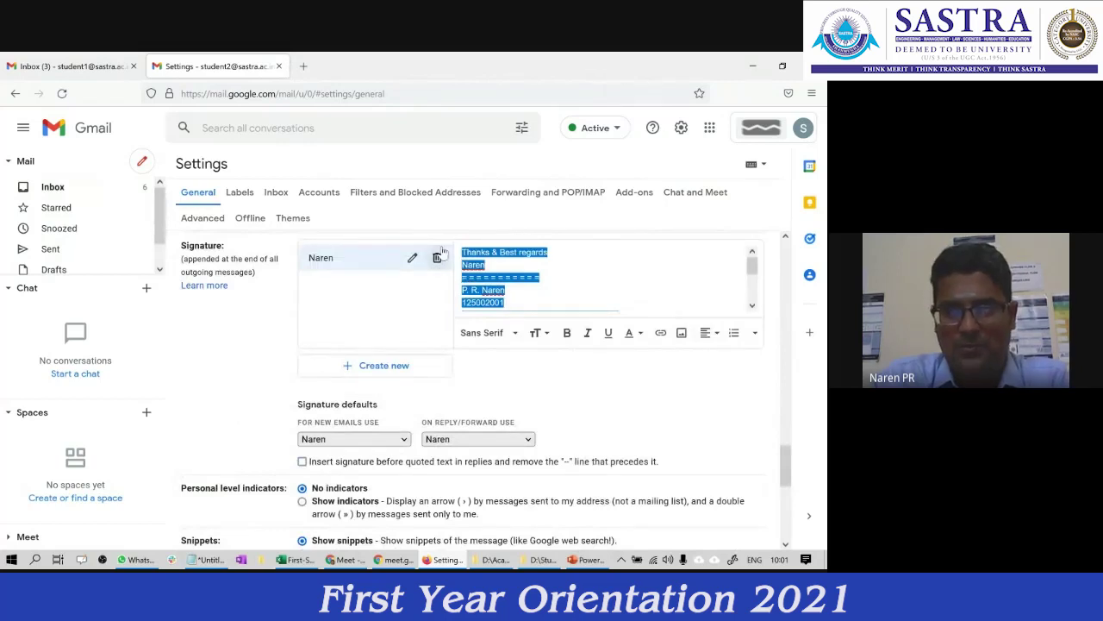
click(437, 257)
click(507, 356)
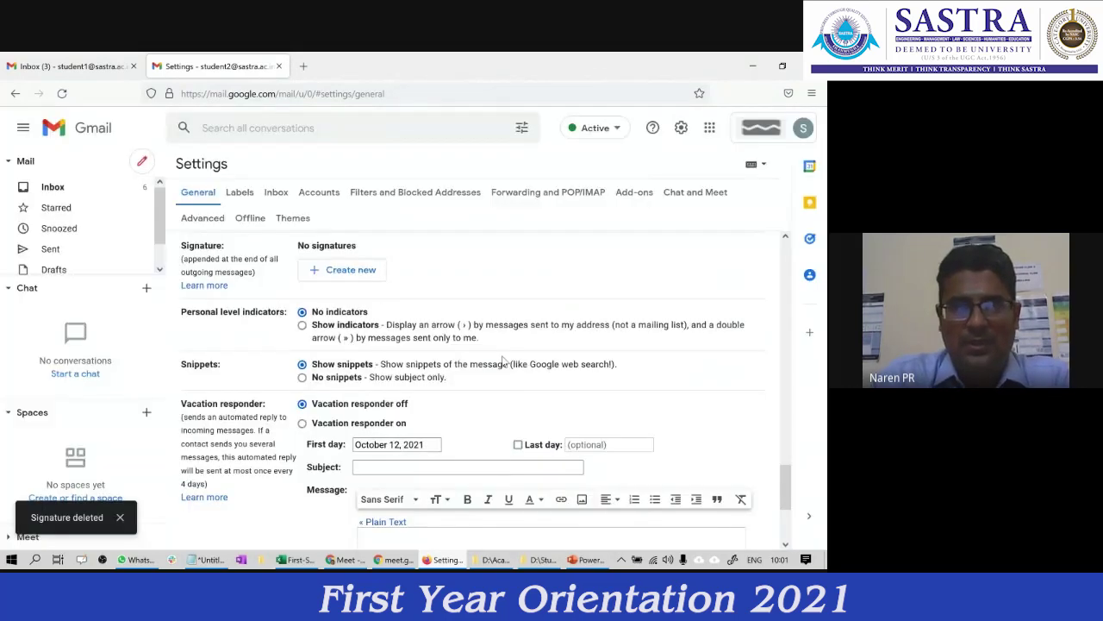
- Create a new named signature and paste the full contact block into it
click(344, 272)
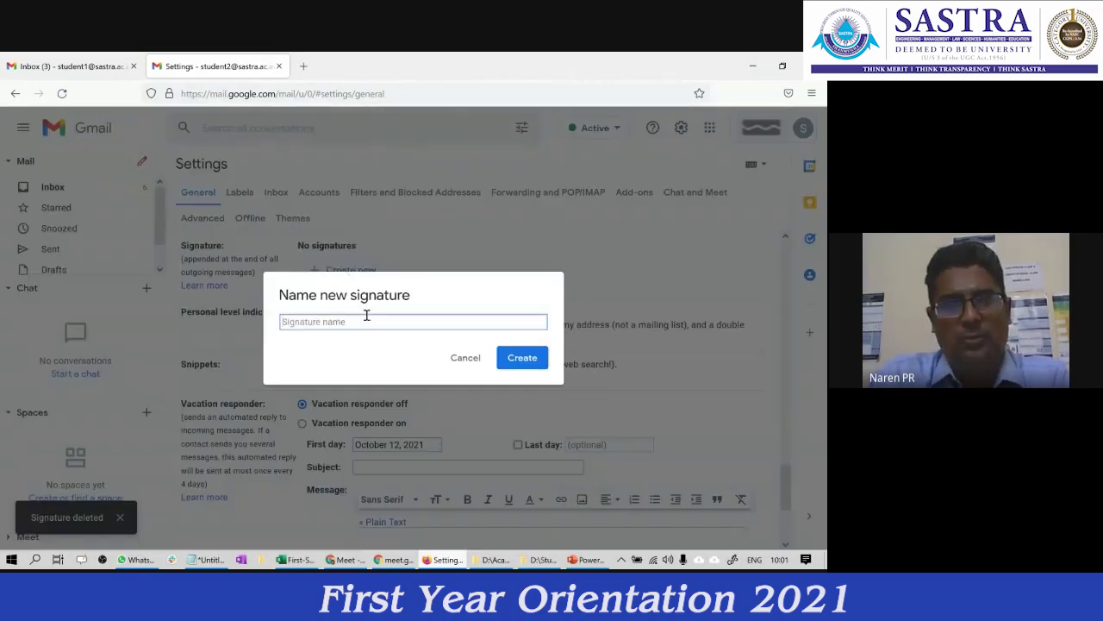
drag(411, 295, 362, 317)
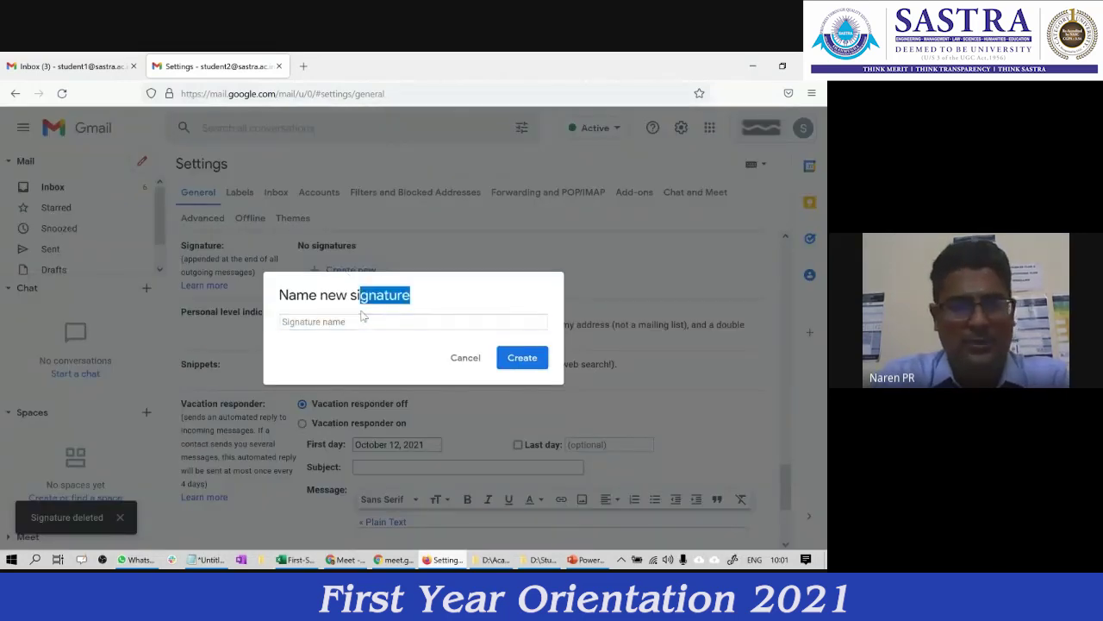
click(401, 327)
text(NarenSASTRA)
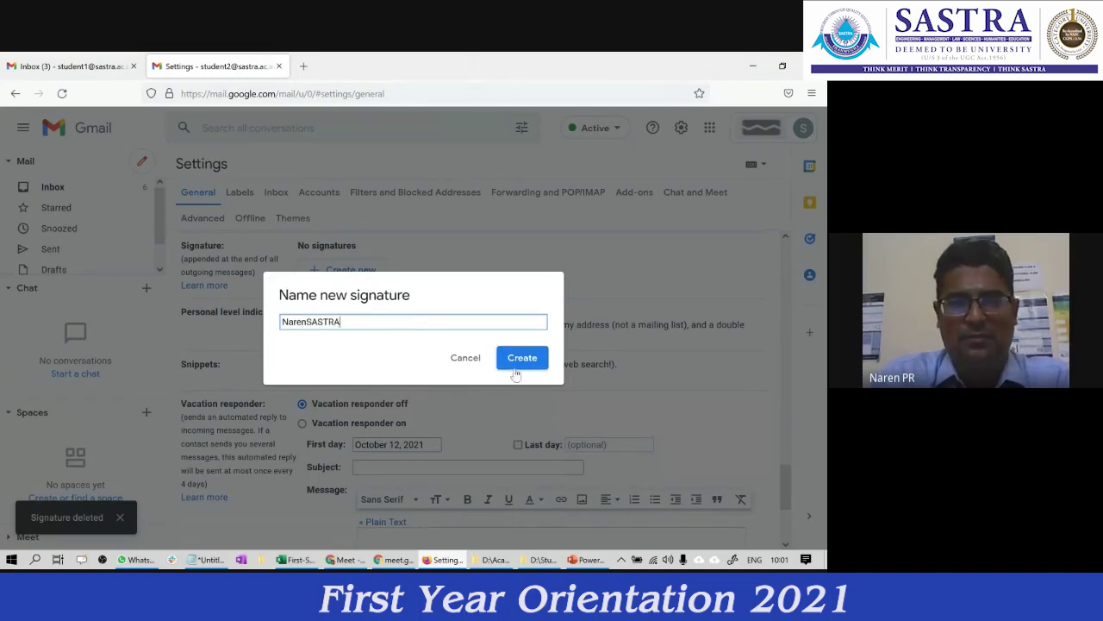
click(517, 363)
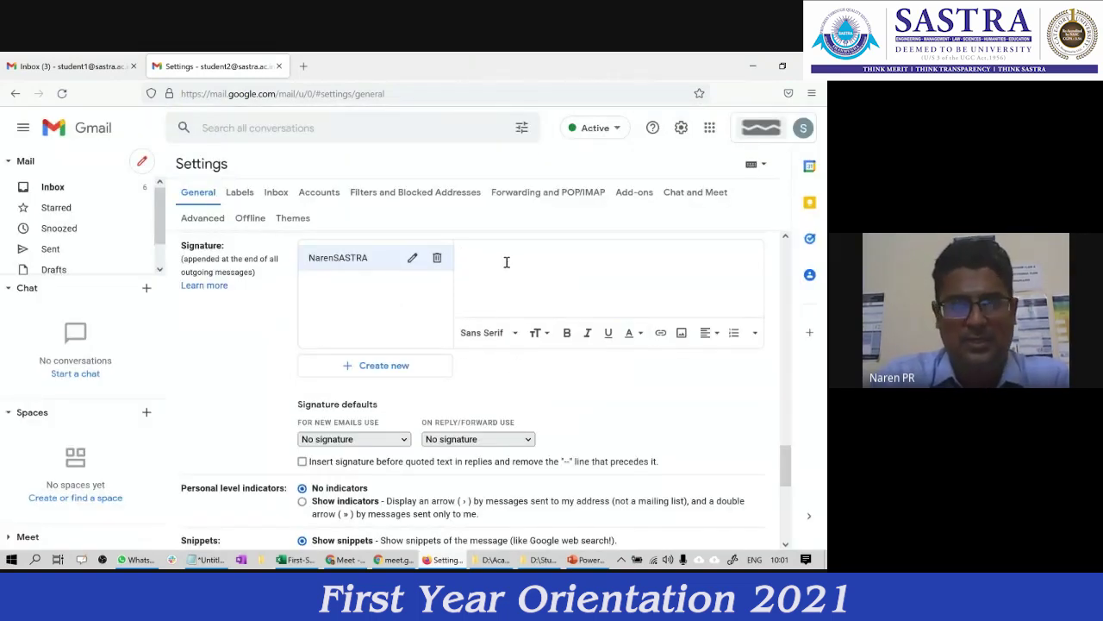
key(ctrl+v)
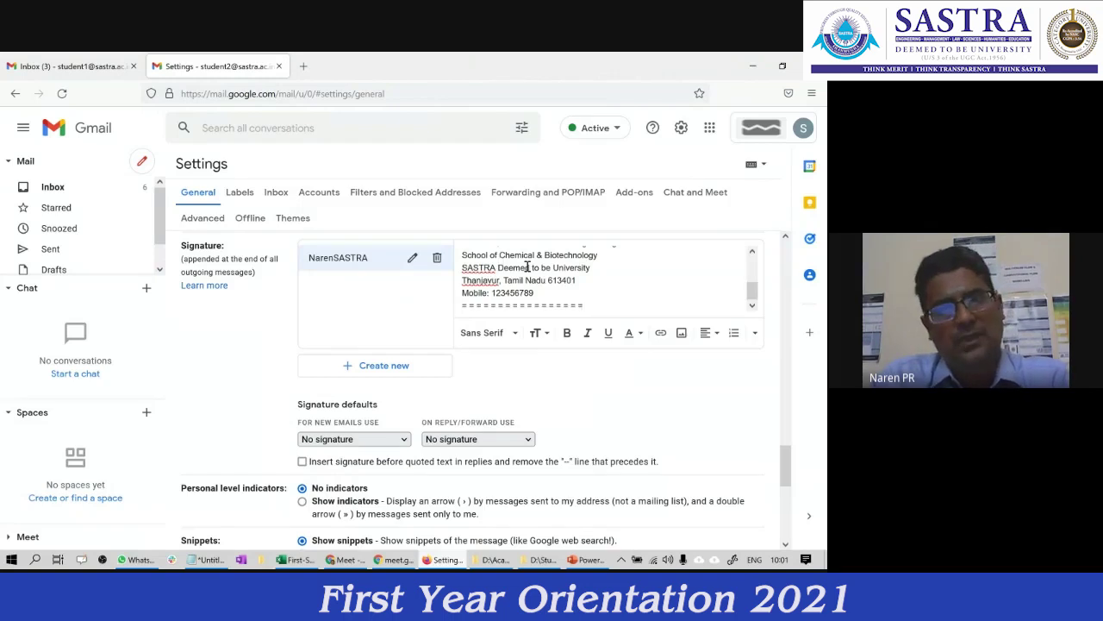
- Format the name line and make the 'Mobile:' label bold
scroll(527, 266, up, 3)
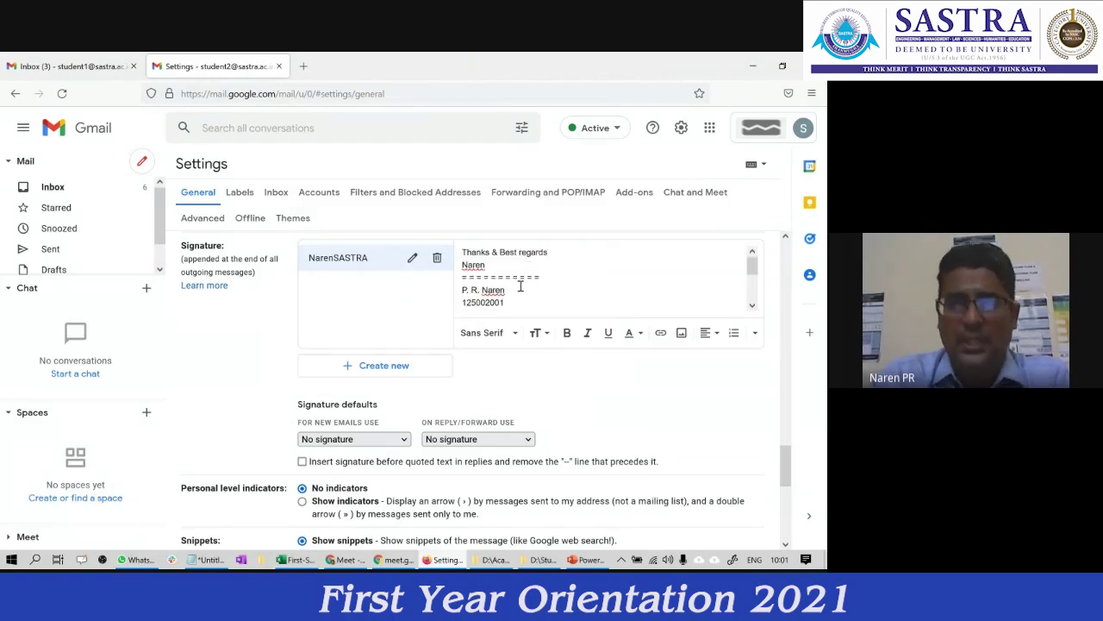
drag(518, 288, 464, 291)
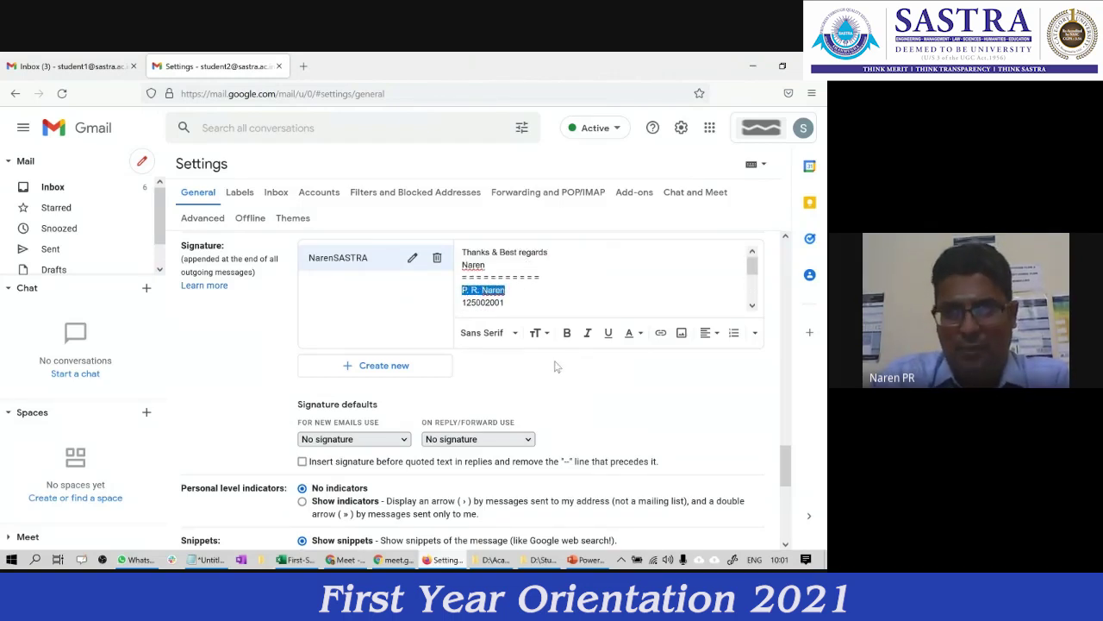
click(633, 333)
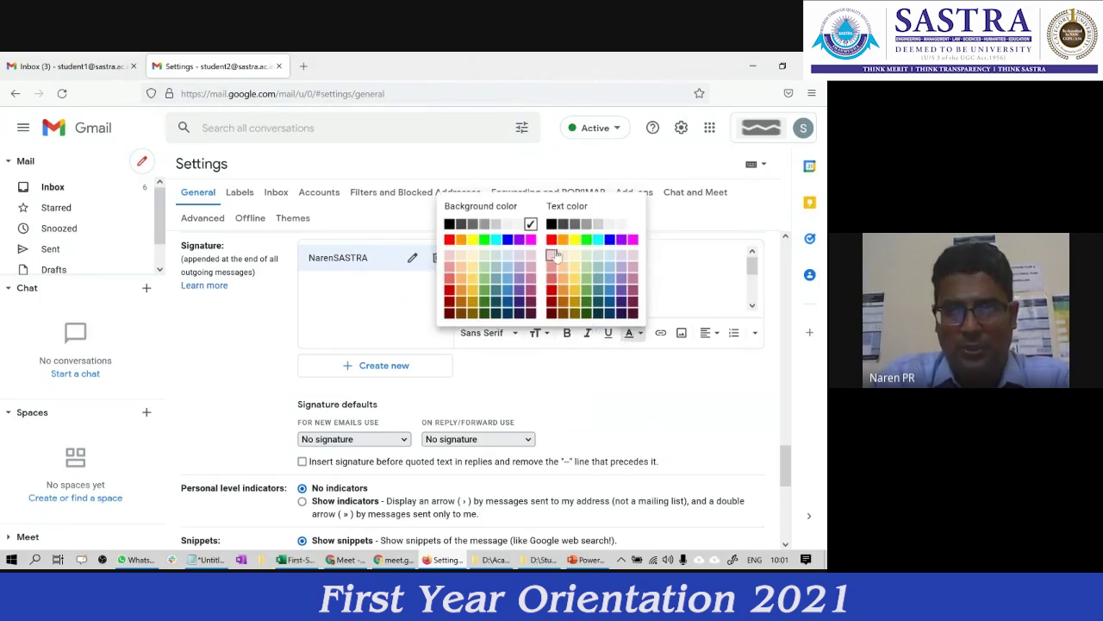
click(551, 291)
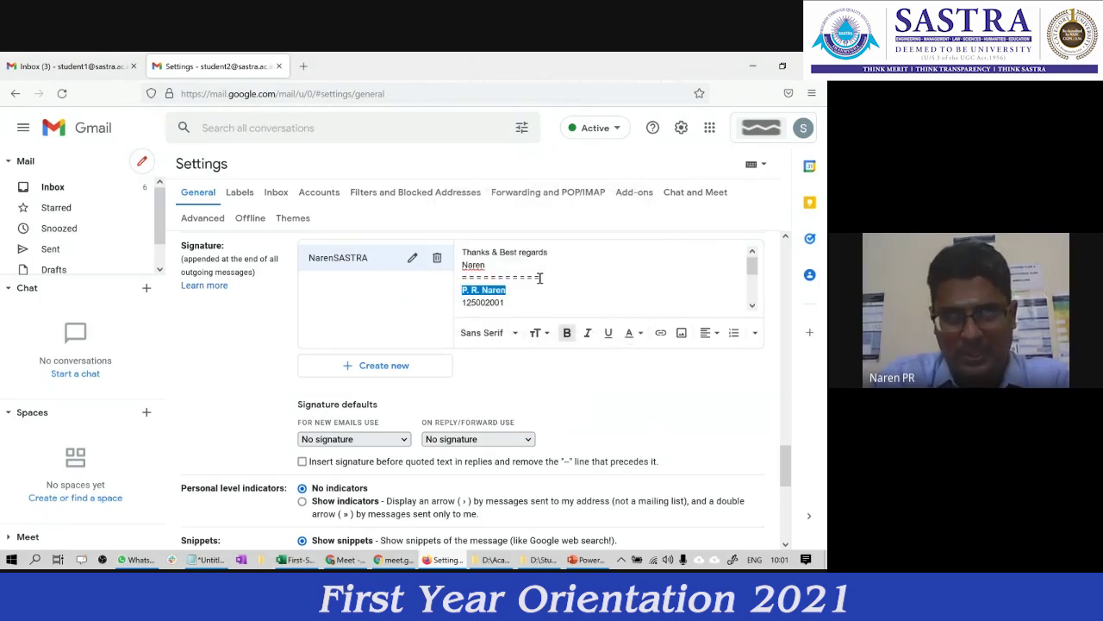
click(539, 277)
scroll(540, 279, down, 2)
drag(490, 306, 461, 309)
click(567, 332)
- Add a closing line of '=' signs after the mobile number
key(End)
key(Return)
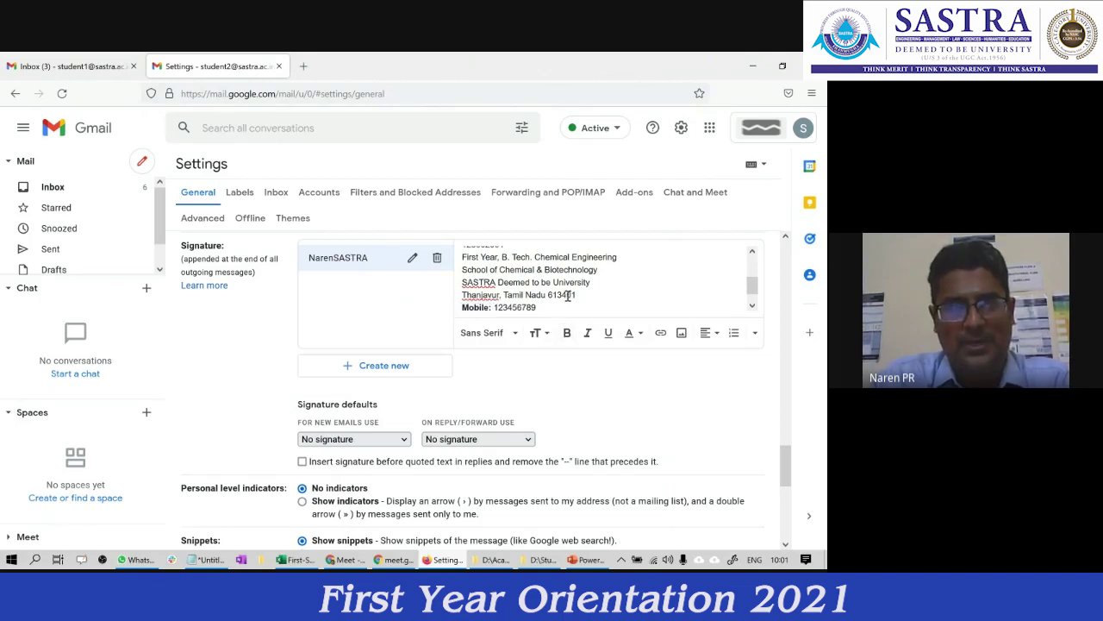
text(========================)
drag(586, 304, 462, 306)
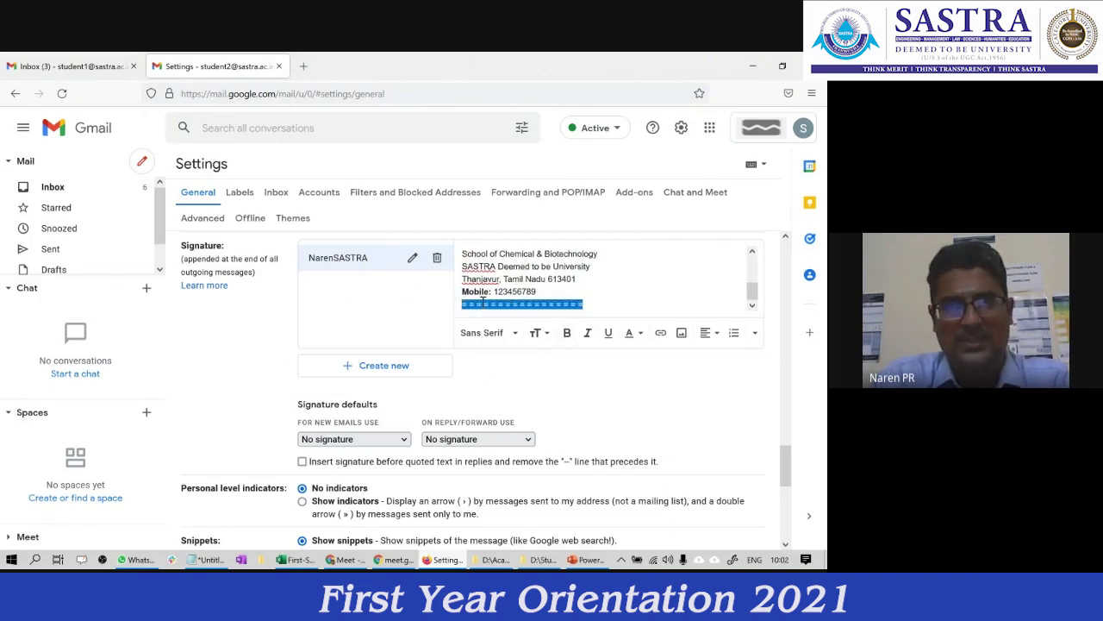
click(570, 287)
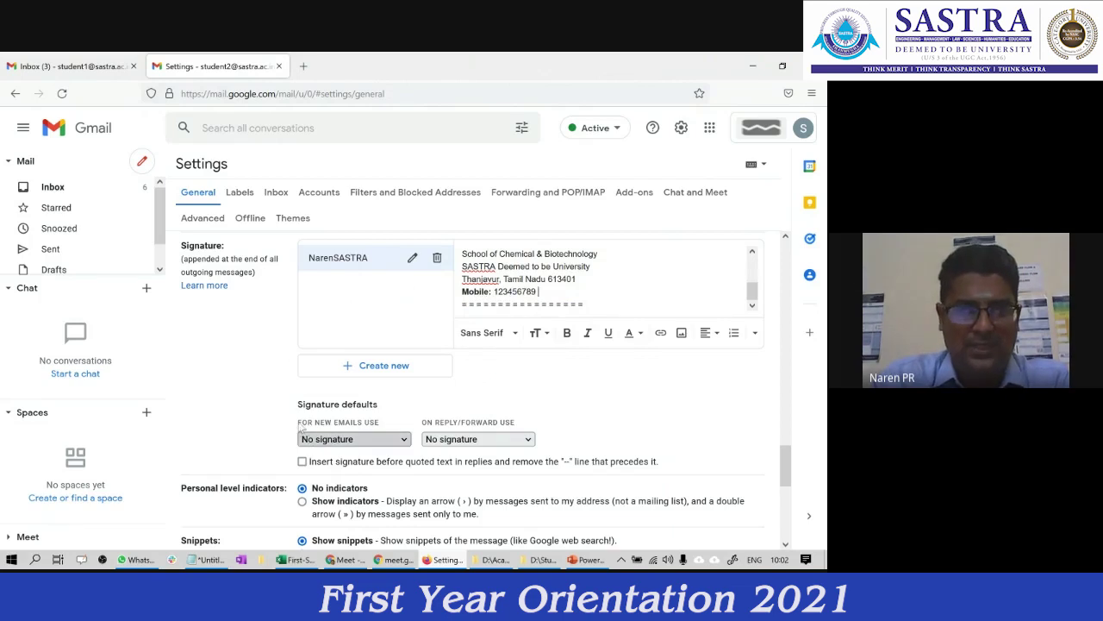
drag(301, 428, 371, 426)
click(380, 439)
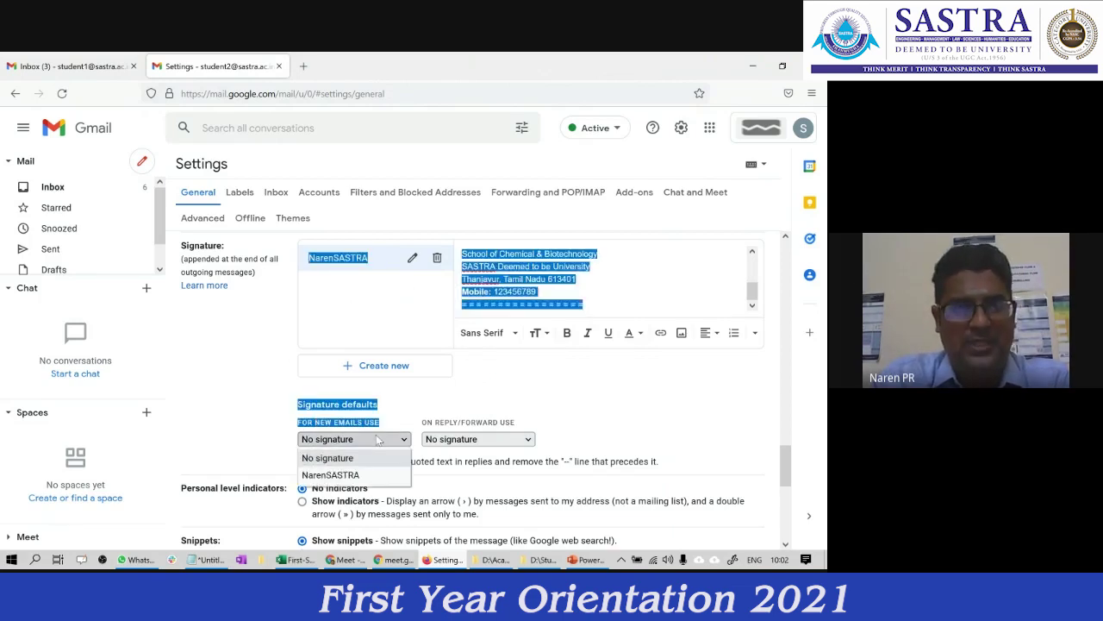
click(349, 476)
click(476, 441)
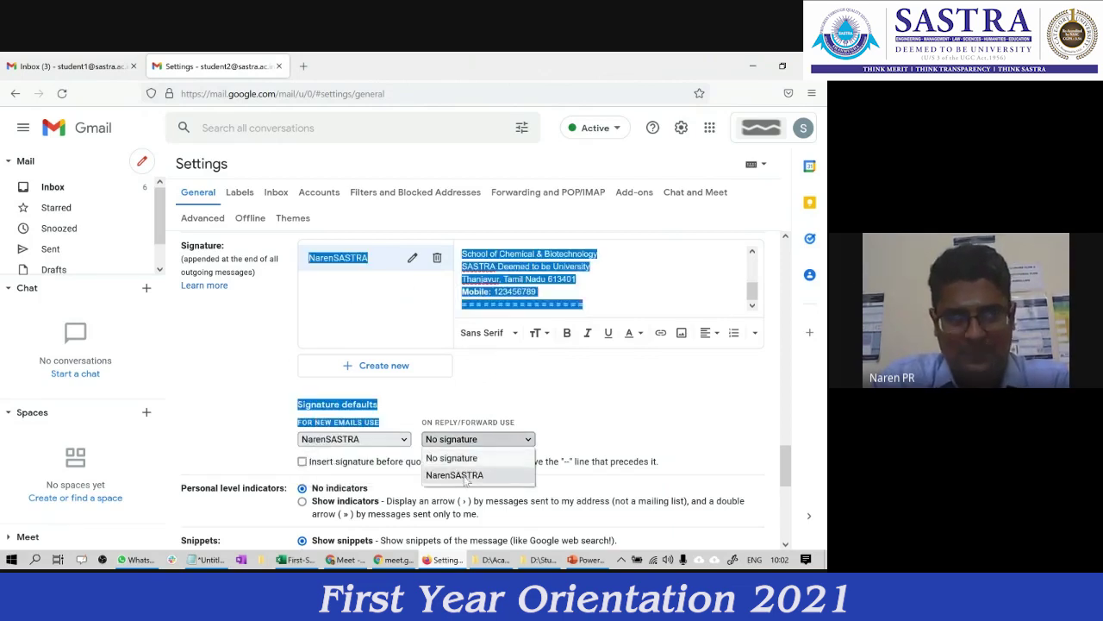
click(465, 476)
scroll(517, 431, down, 5)
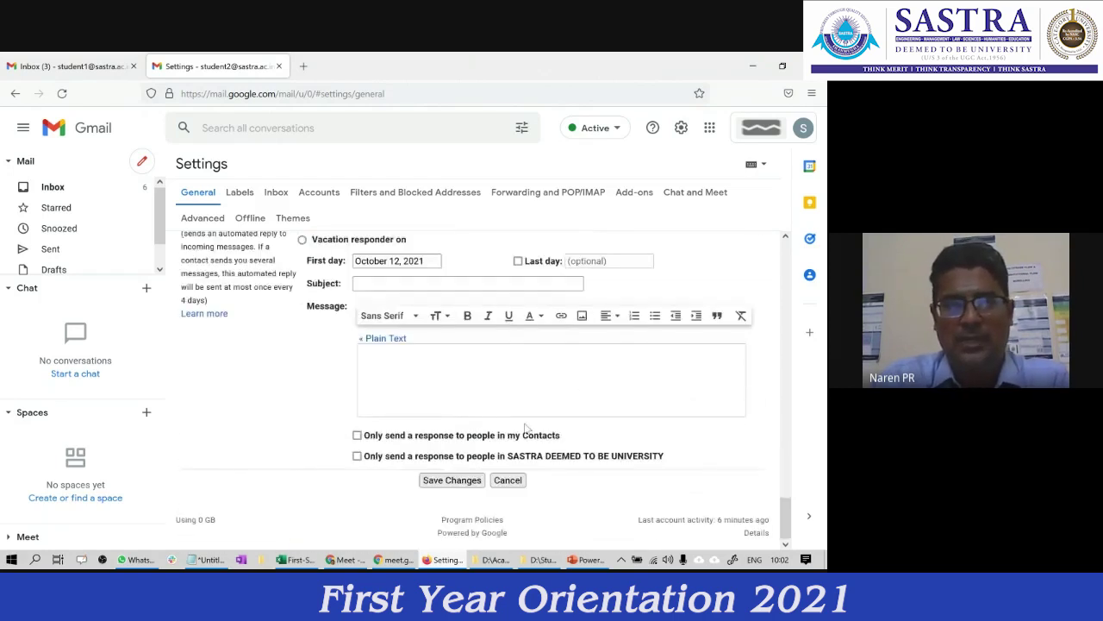
click(445, 480)
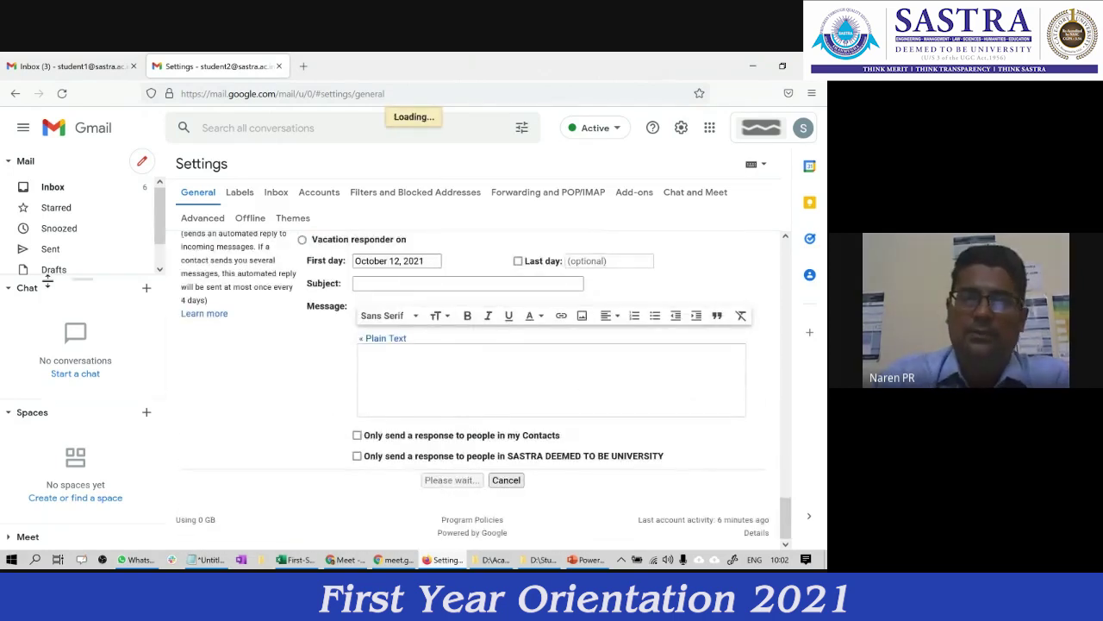
click(141, 167)
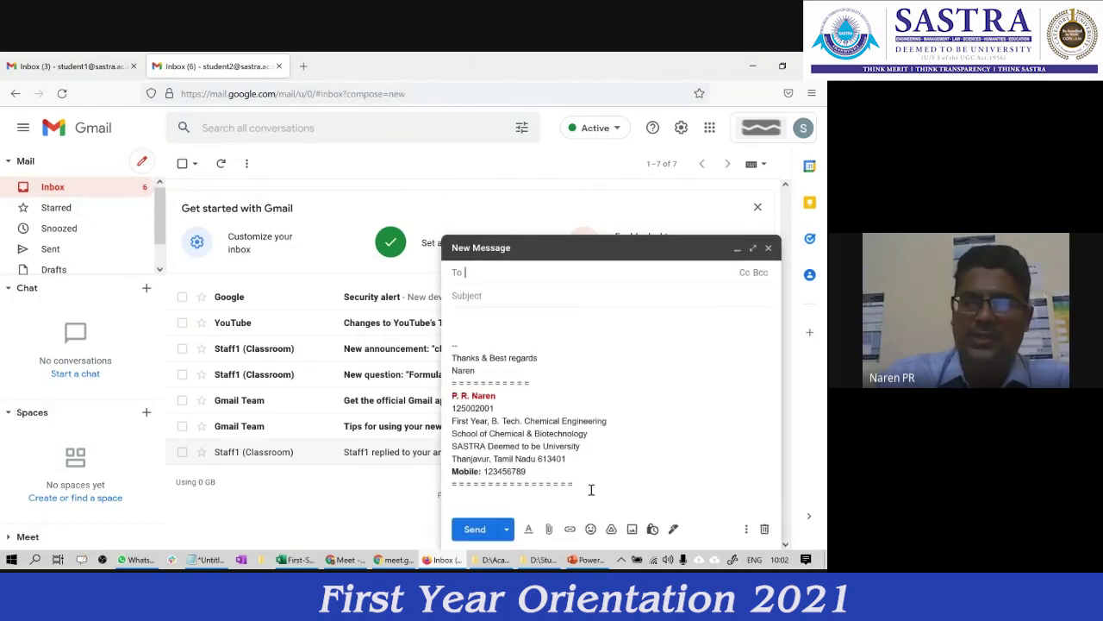
drag(592, 490, 455, 356)
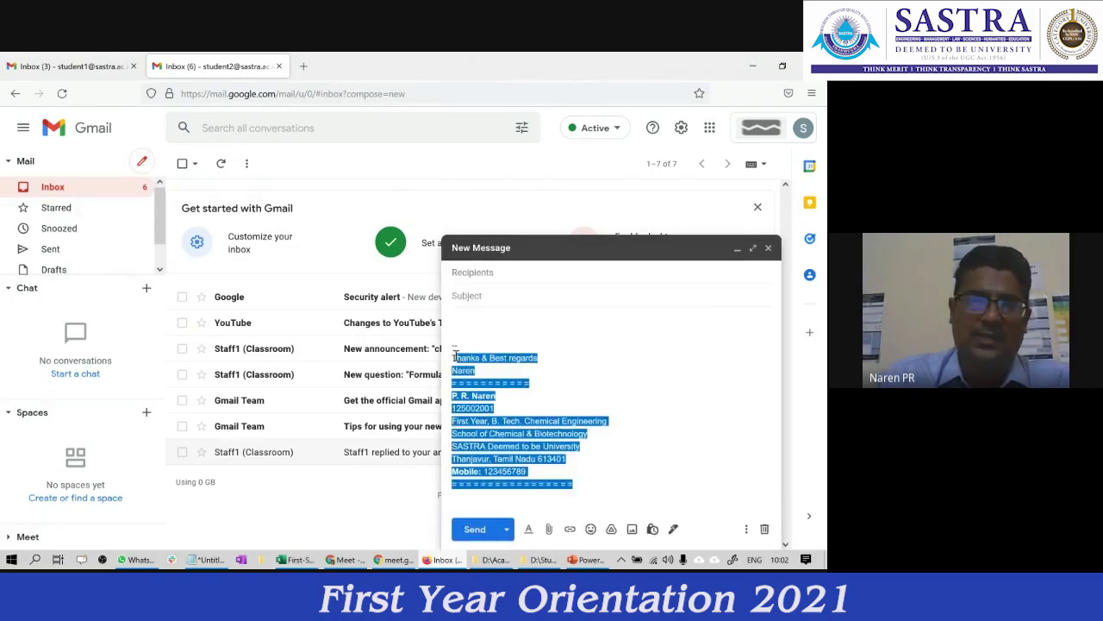
click(518, 347)
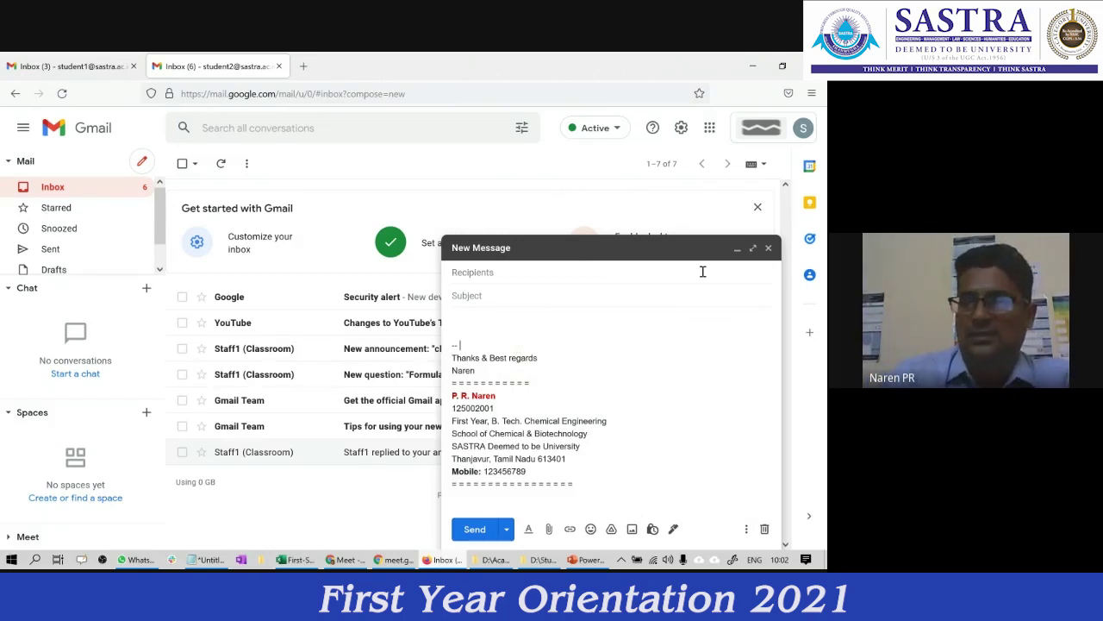
- Close the test message draft and dismiss the incoming voice call notification
click(768, 248)
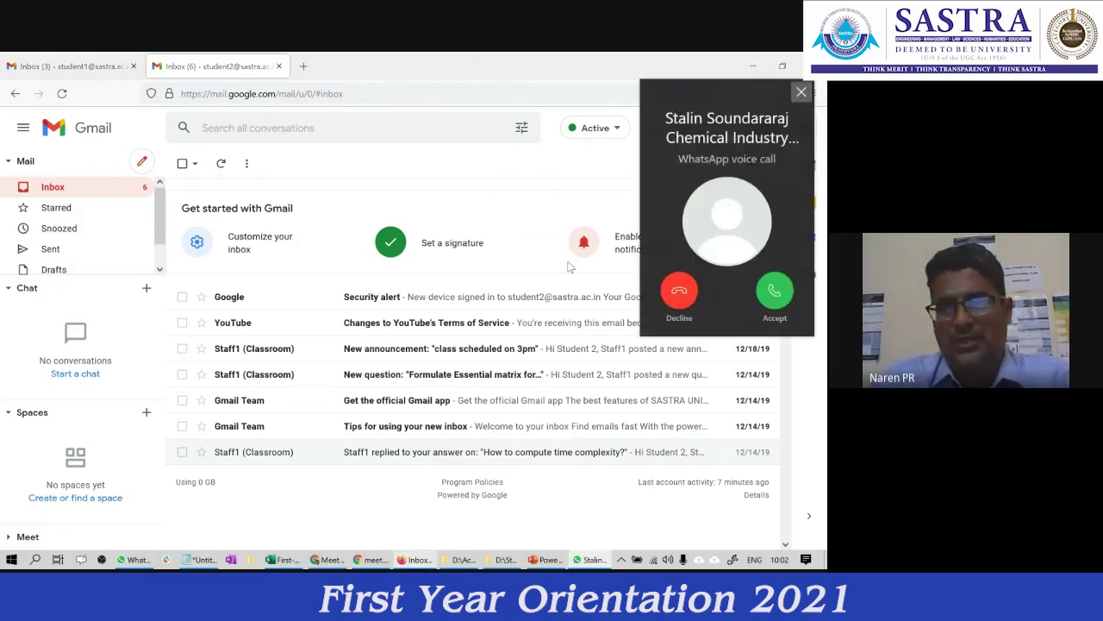
click(800, 91)
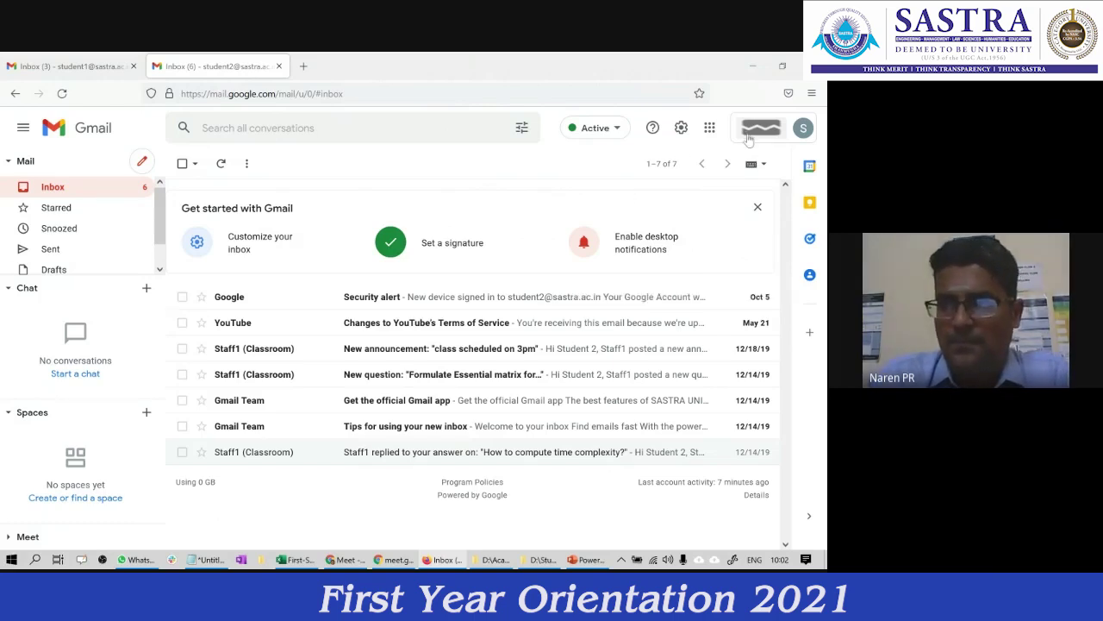
- Launch Google Classroom in a new tab from the Google apps list
click(756, 131)
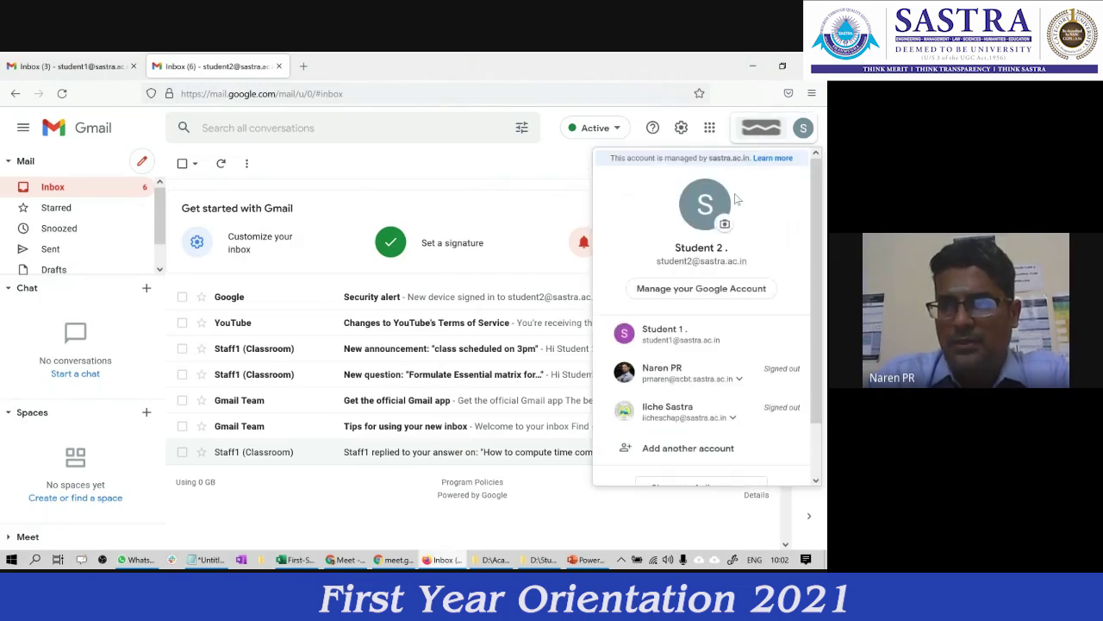
scroll(737, 252, down, 1)
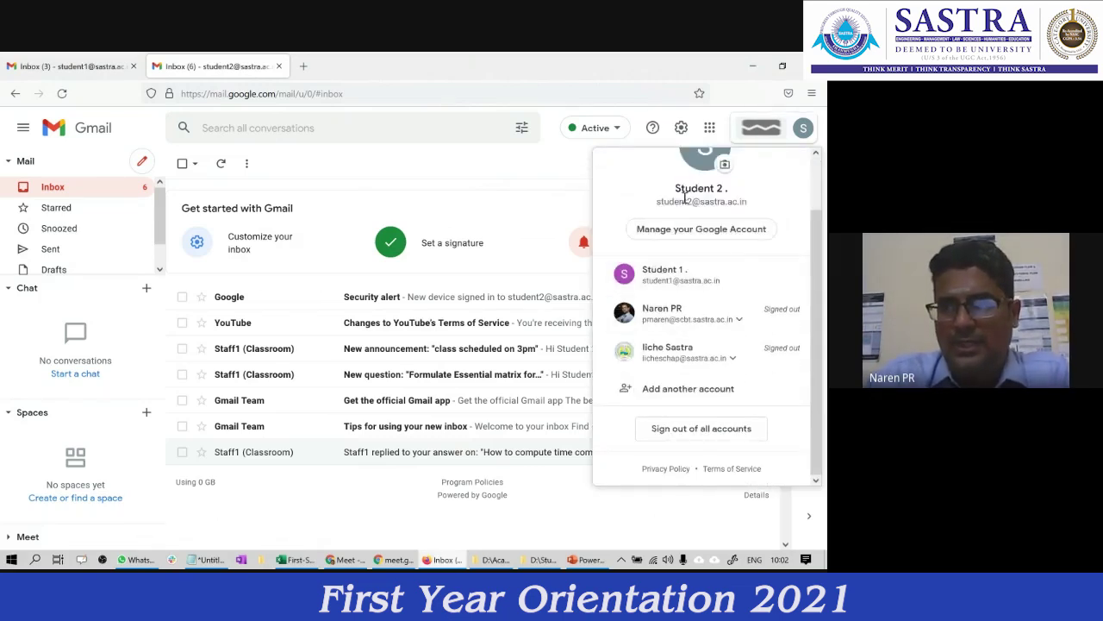
click(706, 128)
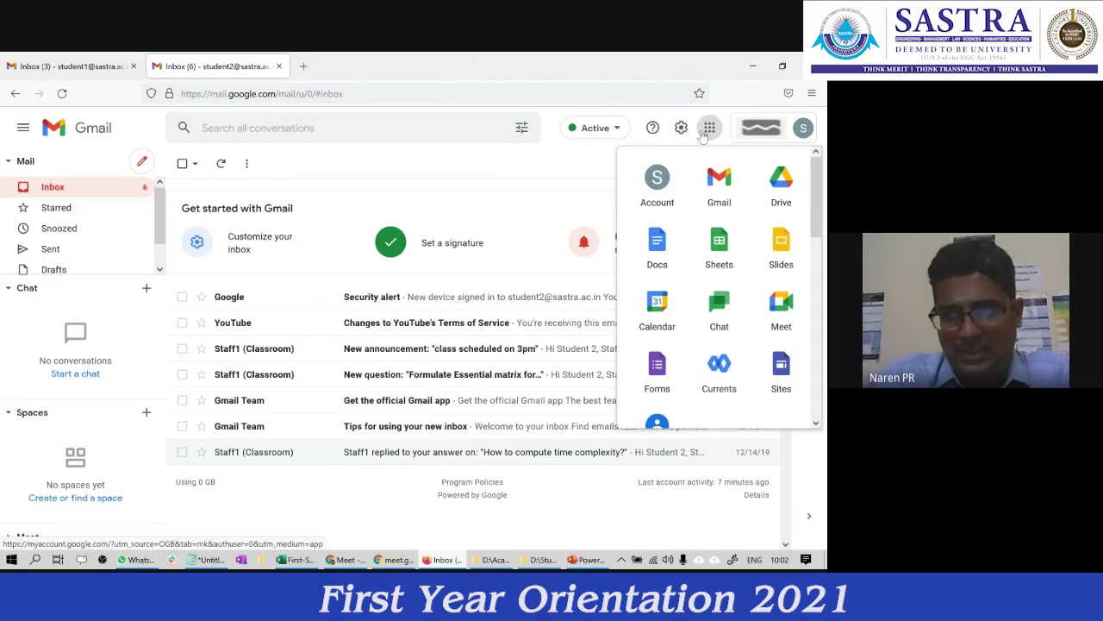
scroll(694, 319, down, 10)
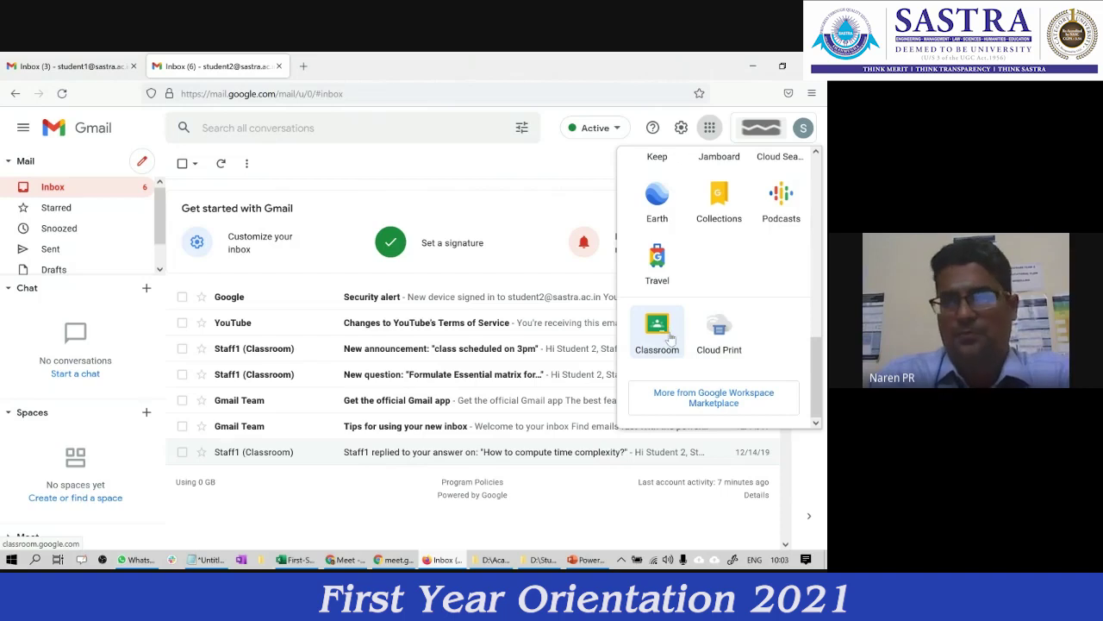
scroll(670, 332, up, 10)
click(405, 156)
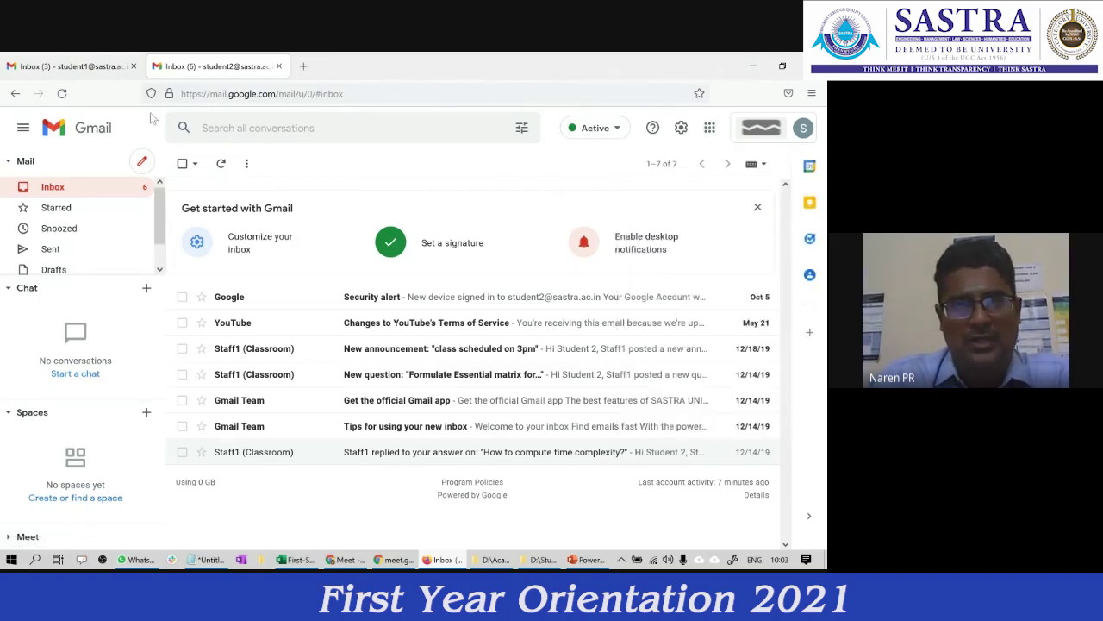
click(710, 130)
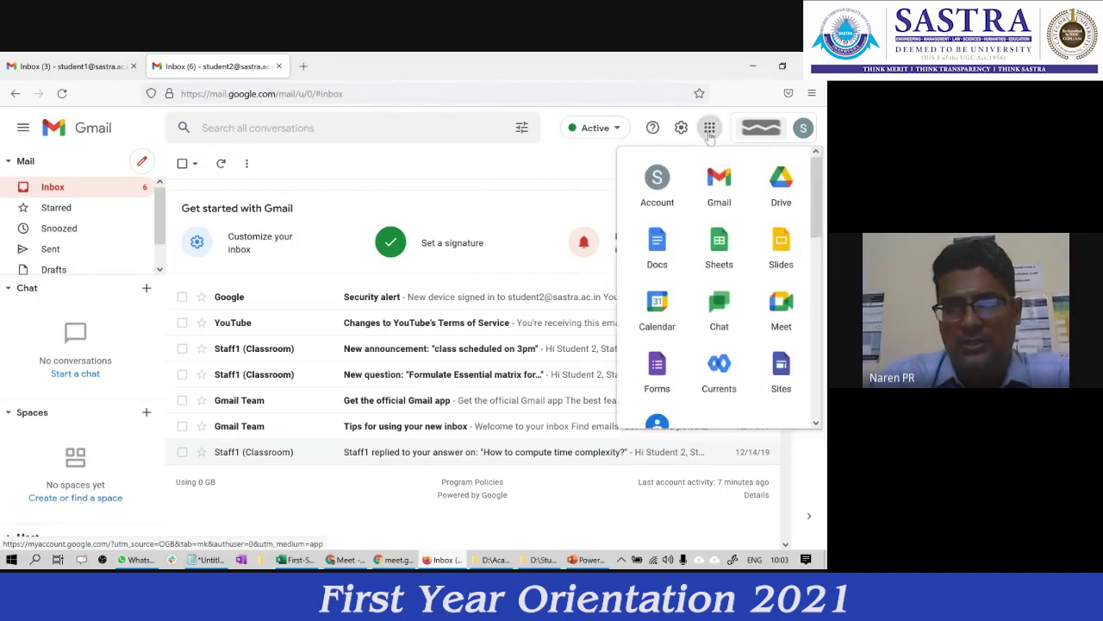
scroll(690, 288, down, 10)
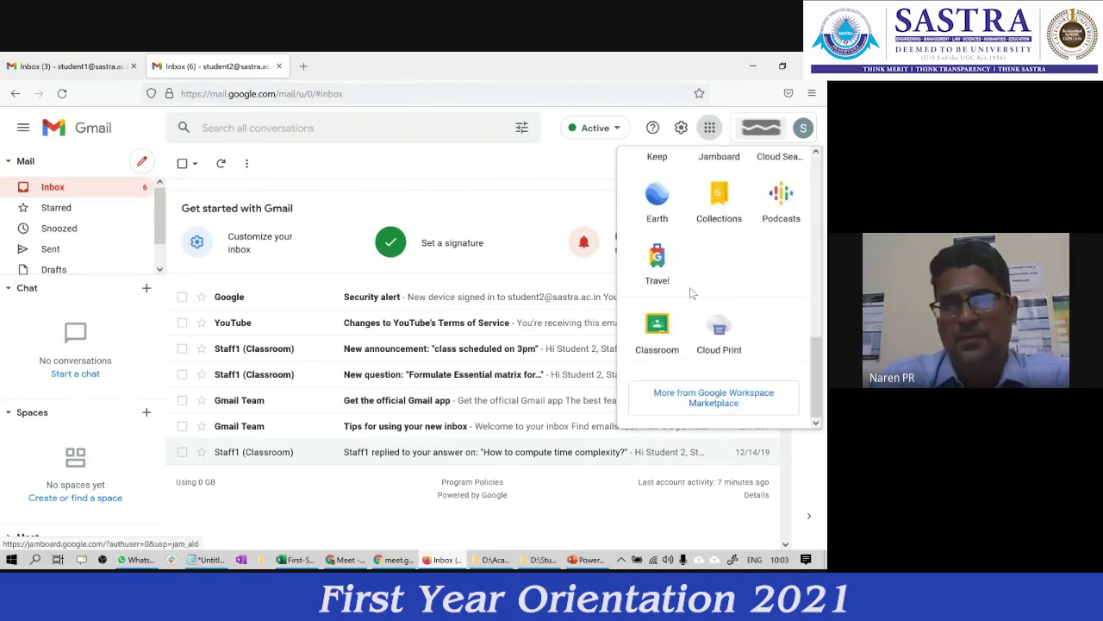
click(656, 327)
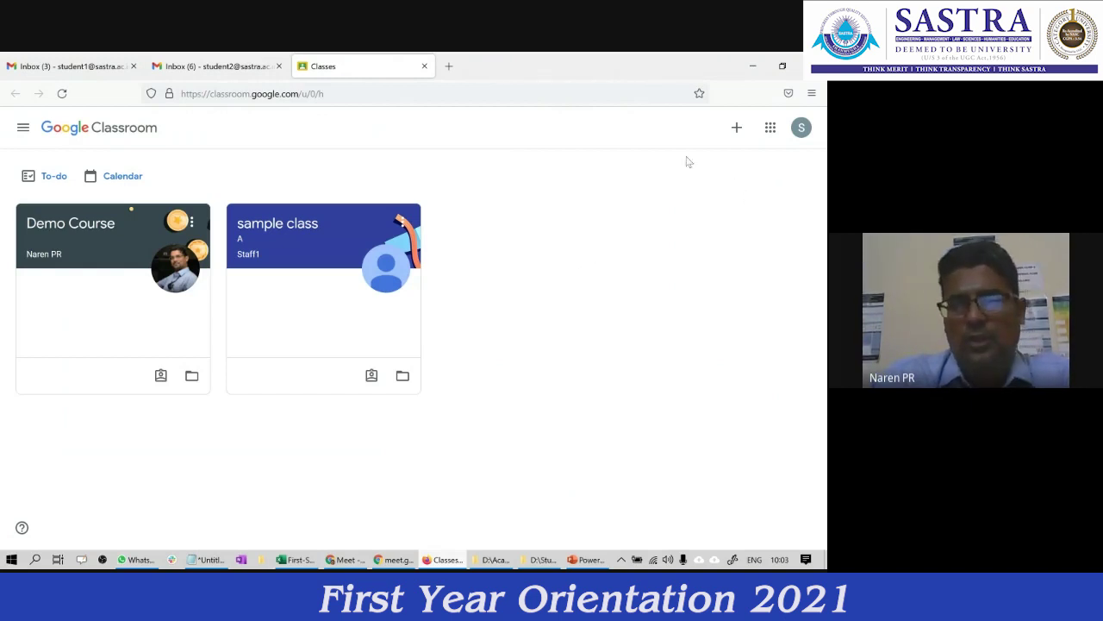
- Return to the student's Gmail inbox tab and show the Google apps list again
key(ctrl+shift+Tab)
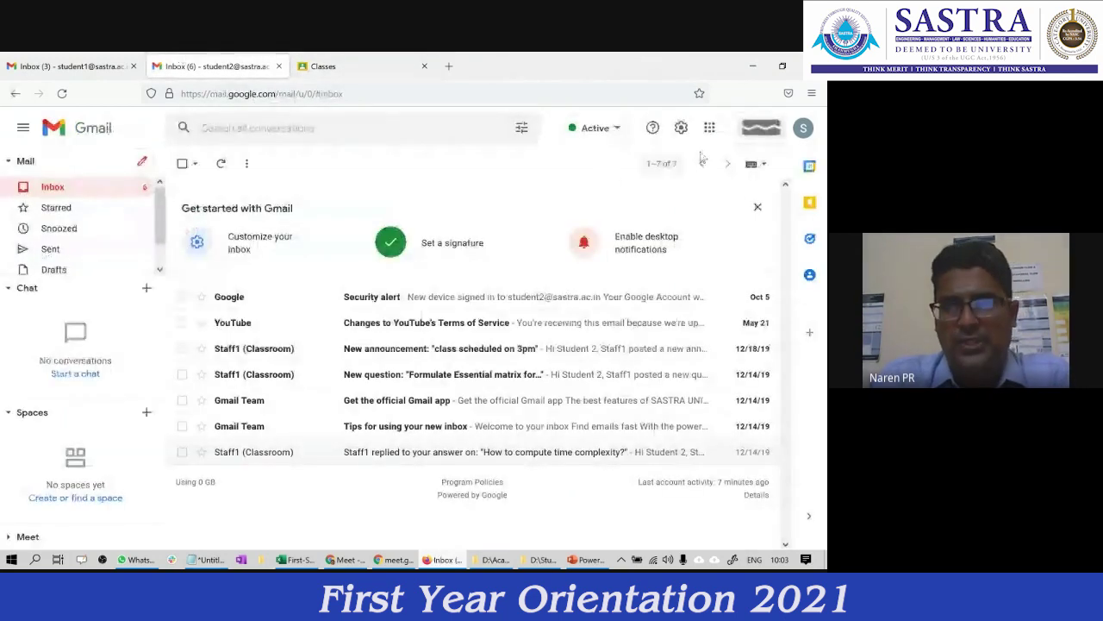
click(709, 127)
scroll(680, 185, down, 10)
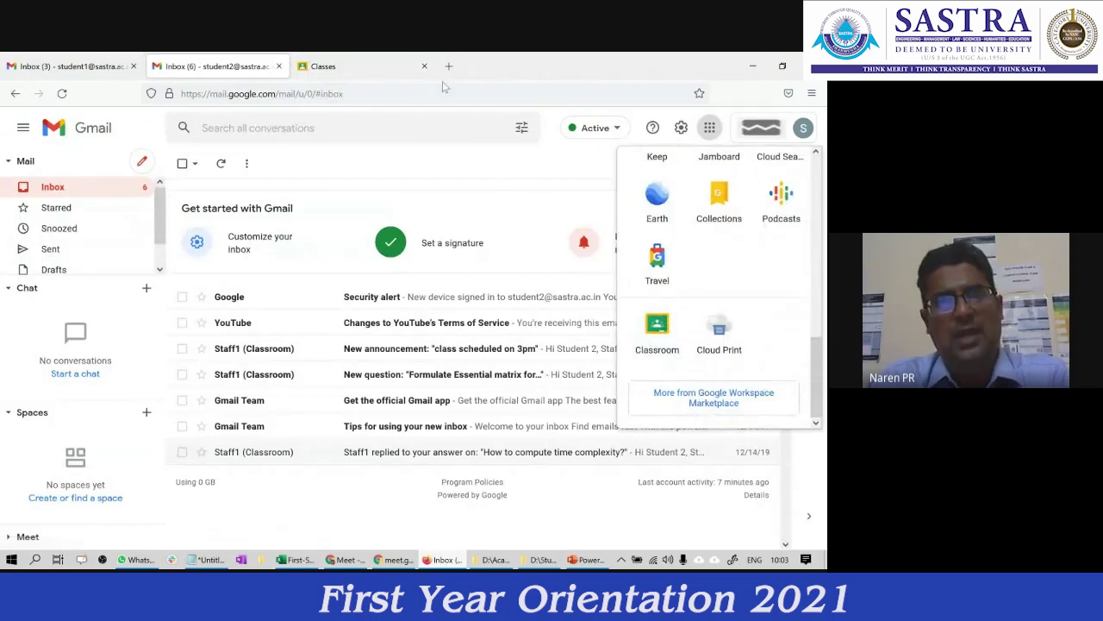
- In a new tab, search Google for 'google classroom' and open Classroom's Classes page
click(449, 65)
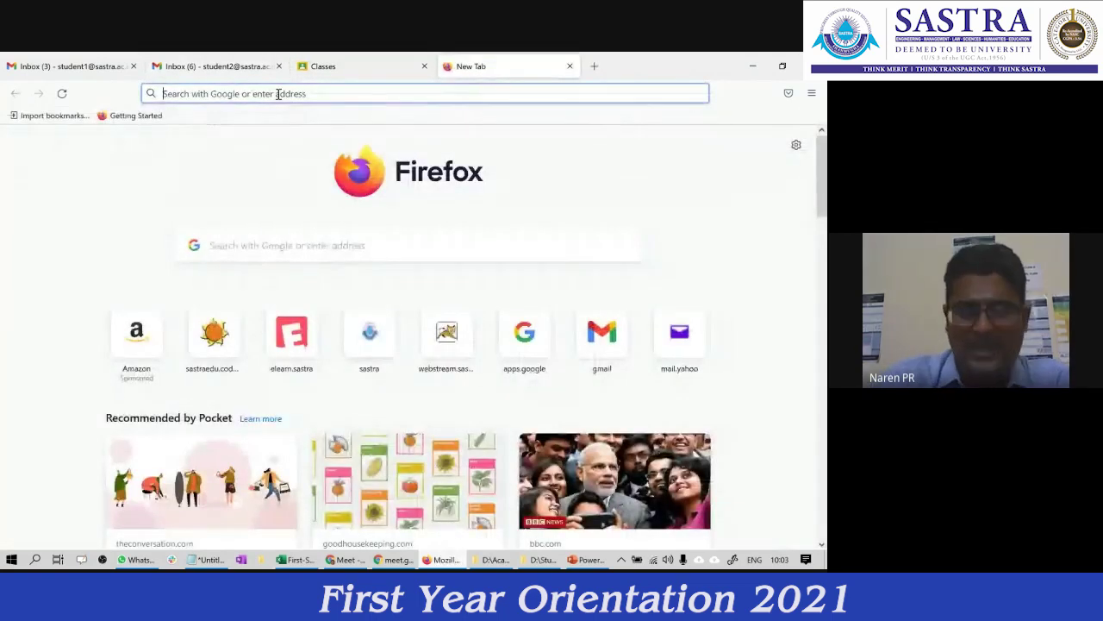
text(g)
text(o)
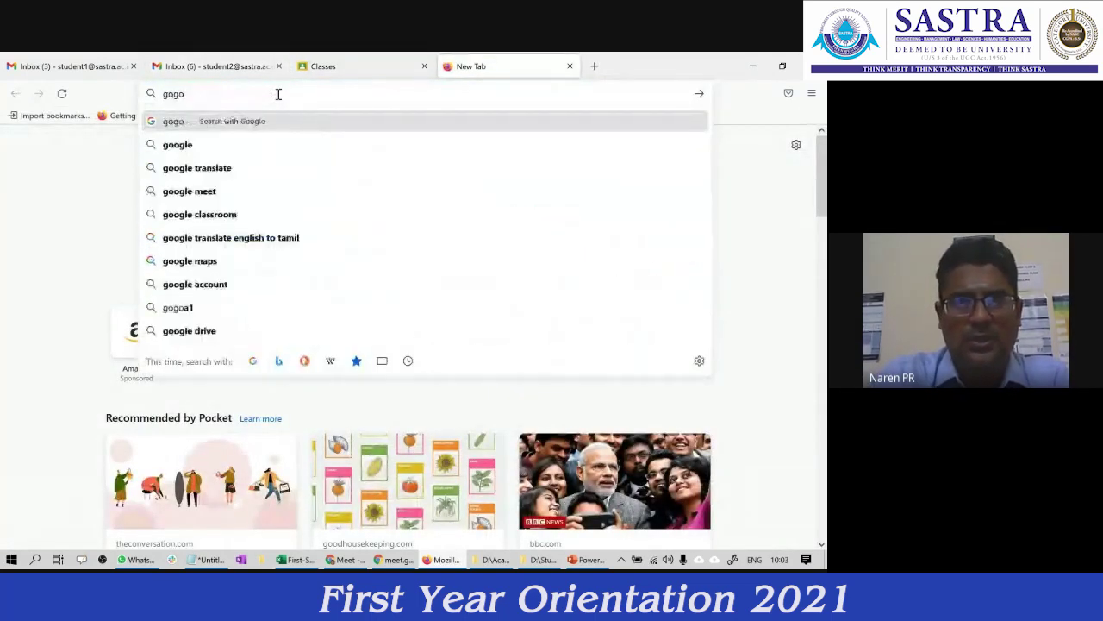
text(ogle classroom)
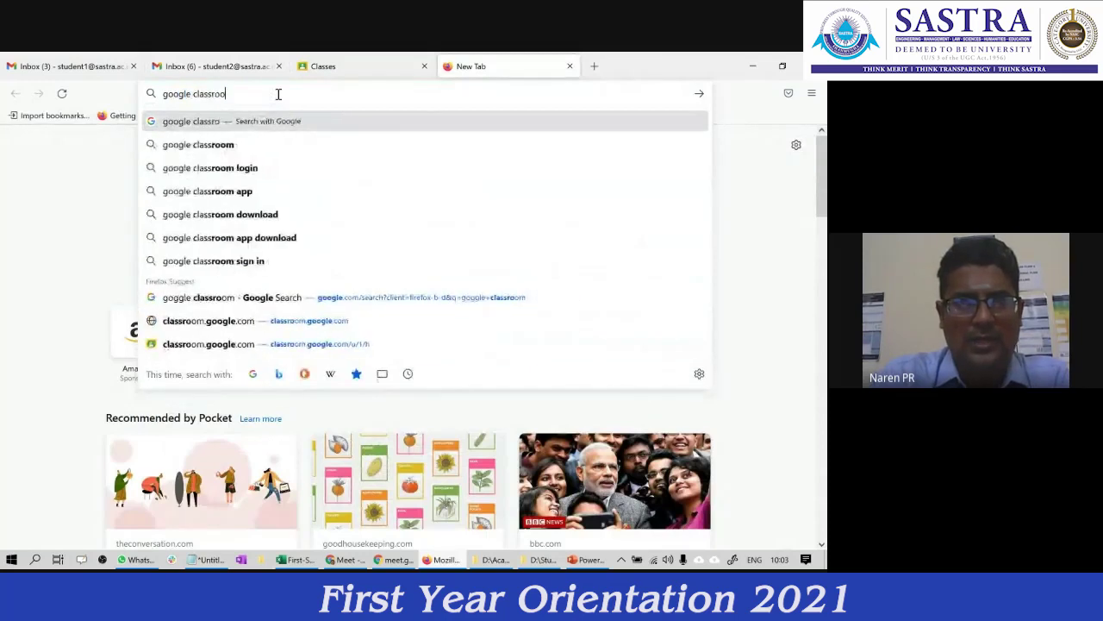
key(Return)
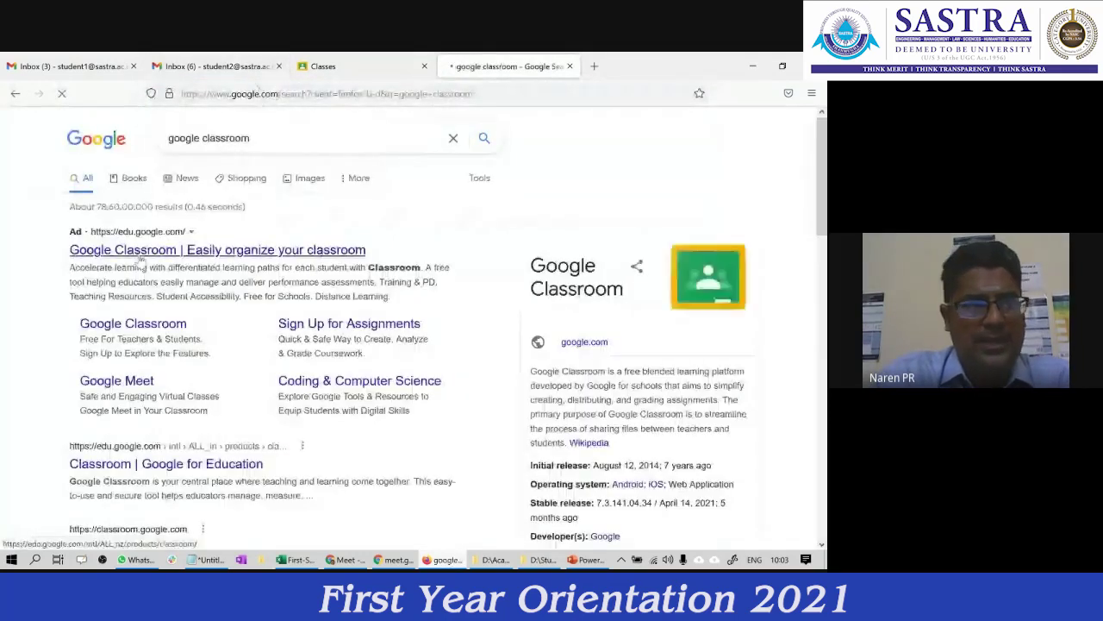
scroll(157, 477, down, 1)
scroll(157, 476, down, 2)
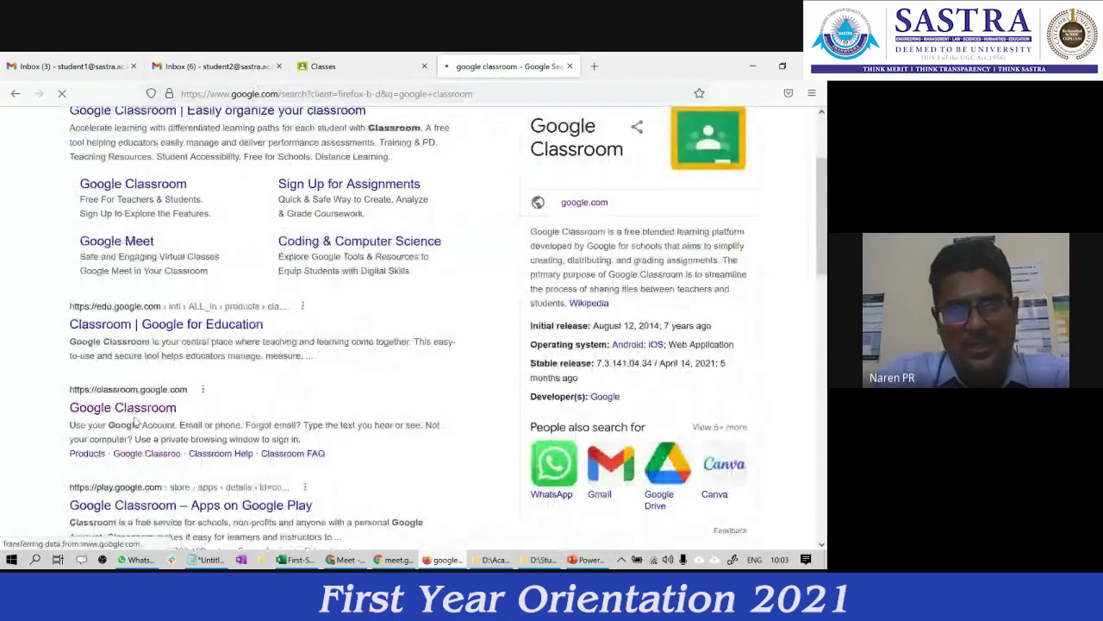
click(137, 415)
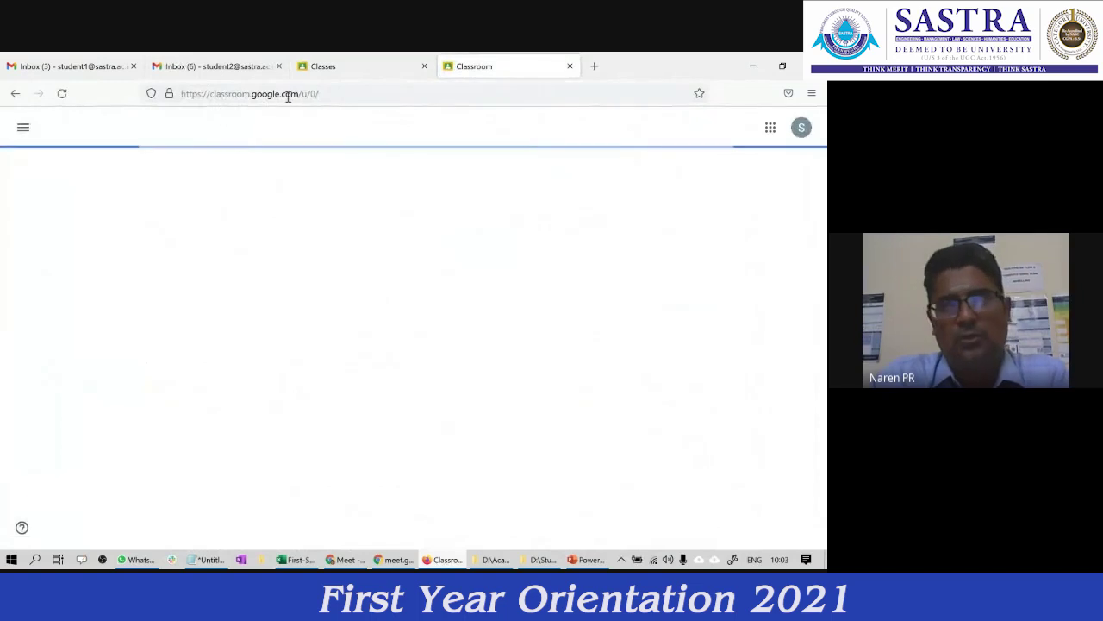
click(339, 69)
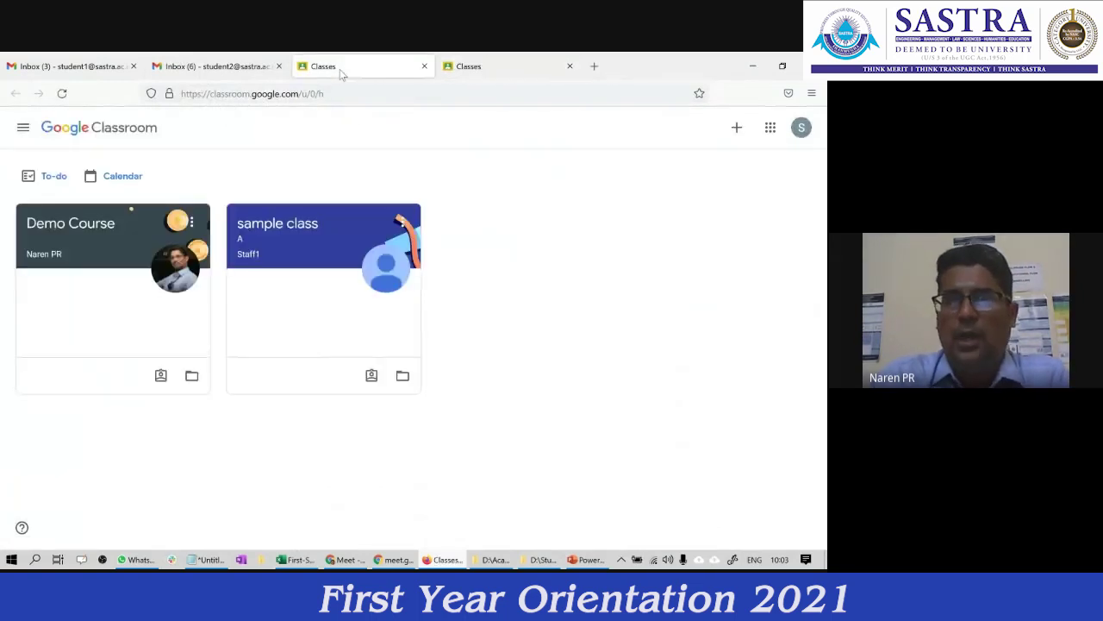
- Open the Join class page and paste in the class code copied from the notes
click(735, 128)
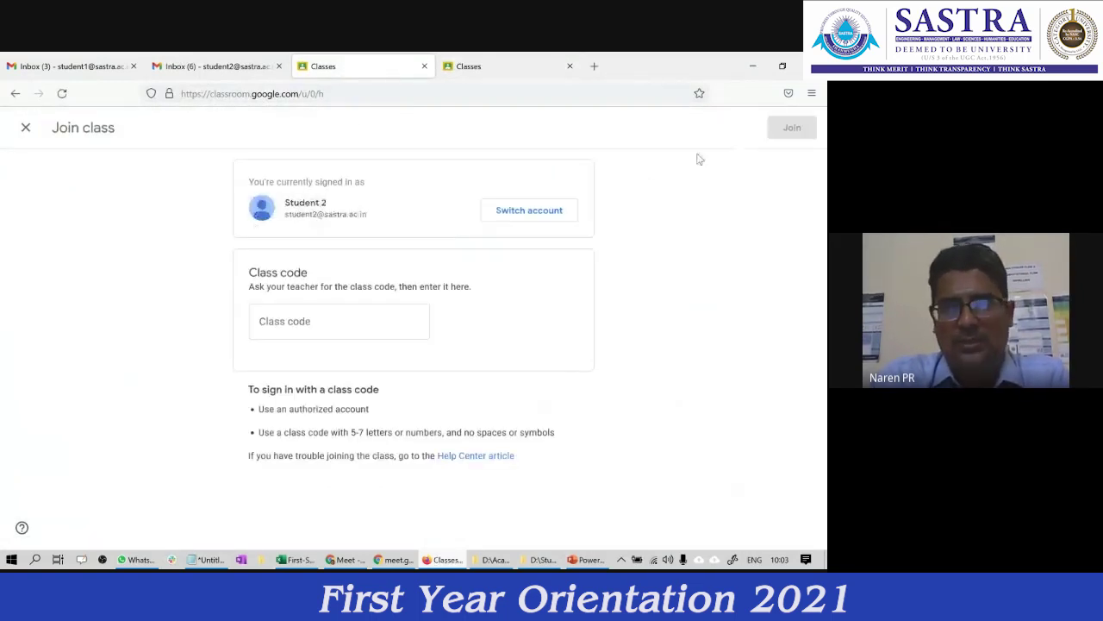
key(Escape)
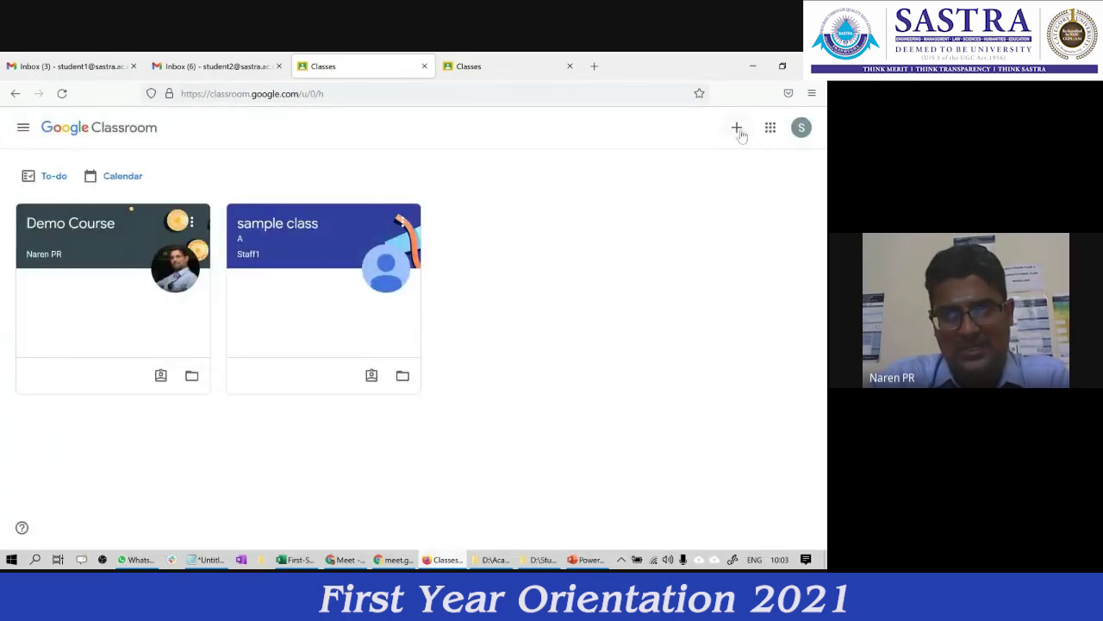
click(738, 130)
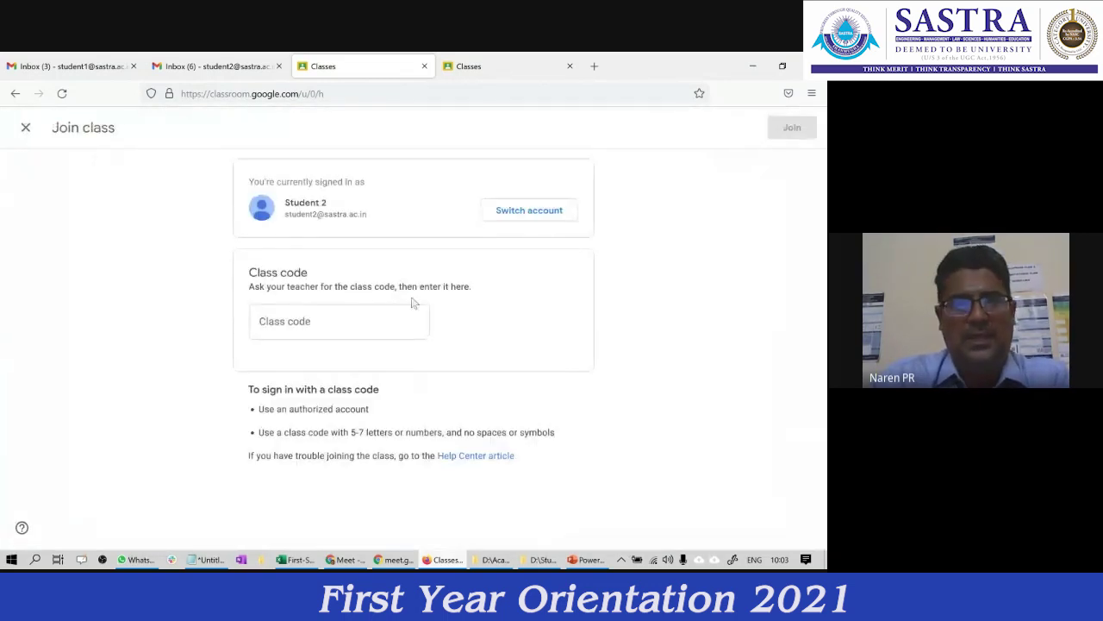
click(328, 320)
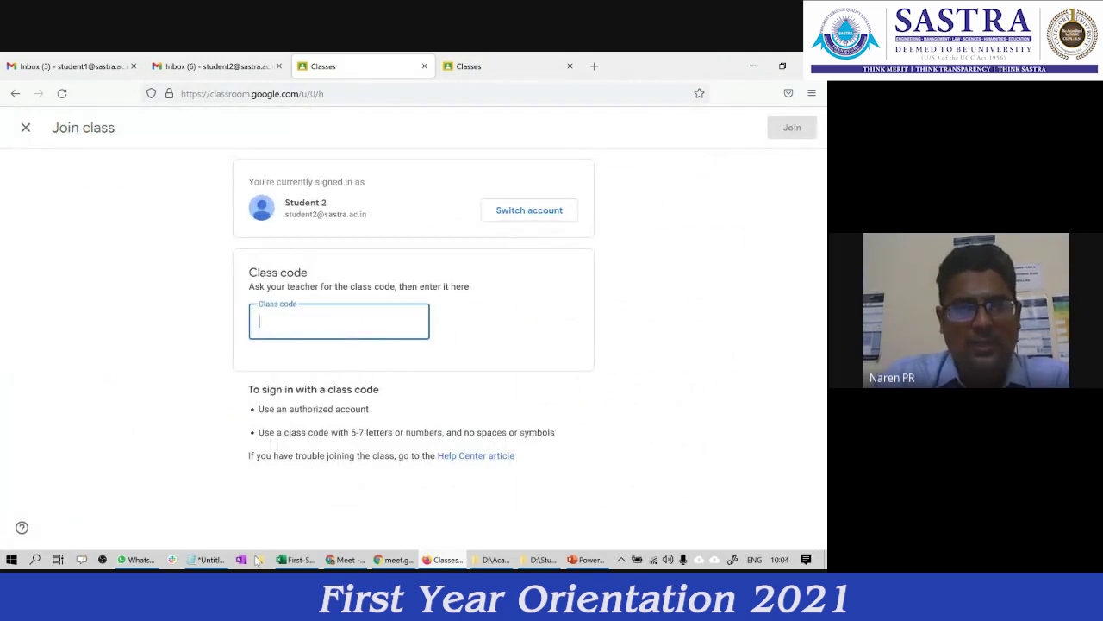
click(213, 561)
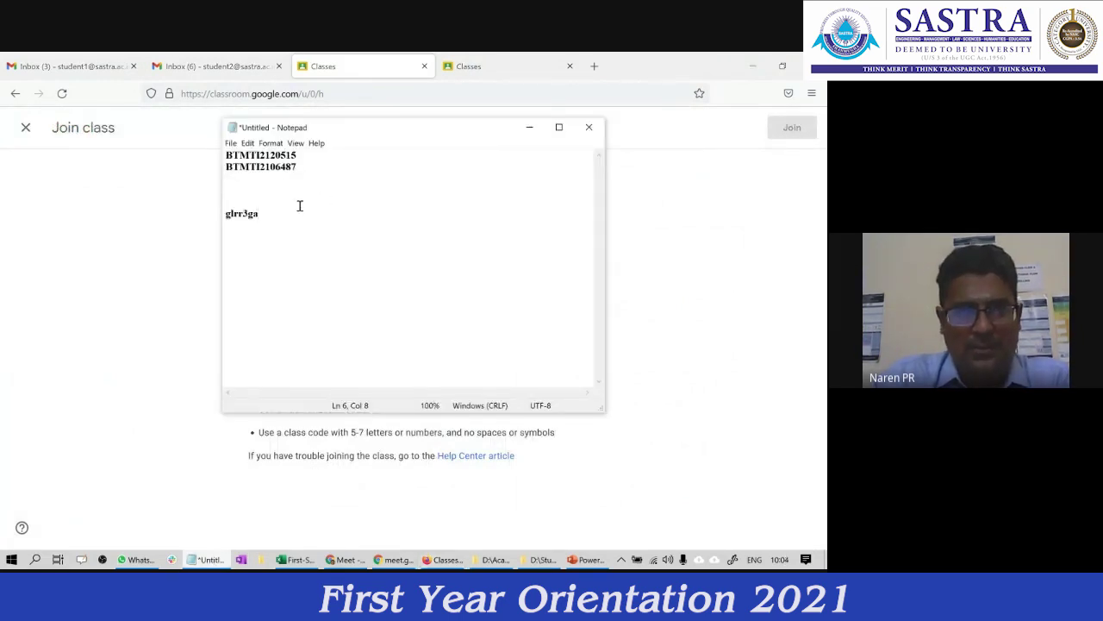
drag(212, 213, 290, 222)
key(ctrl+c)
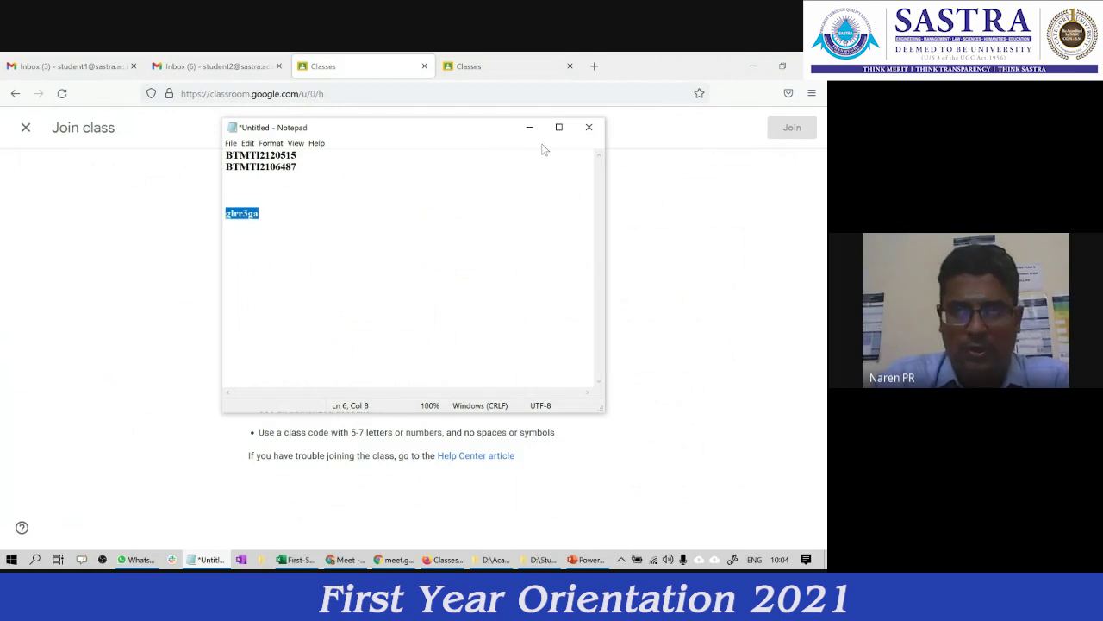
click(529, 127)
key(ctrl+v)
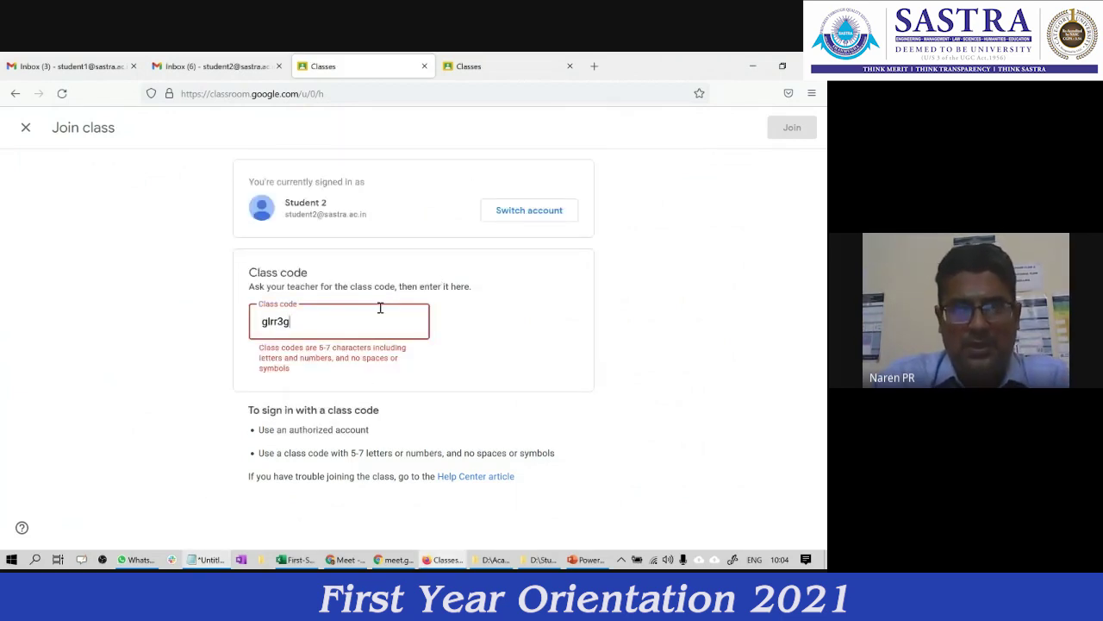
click(213, 560)
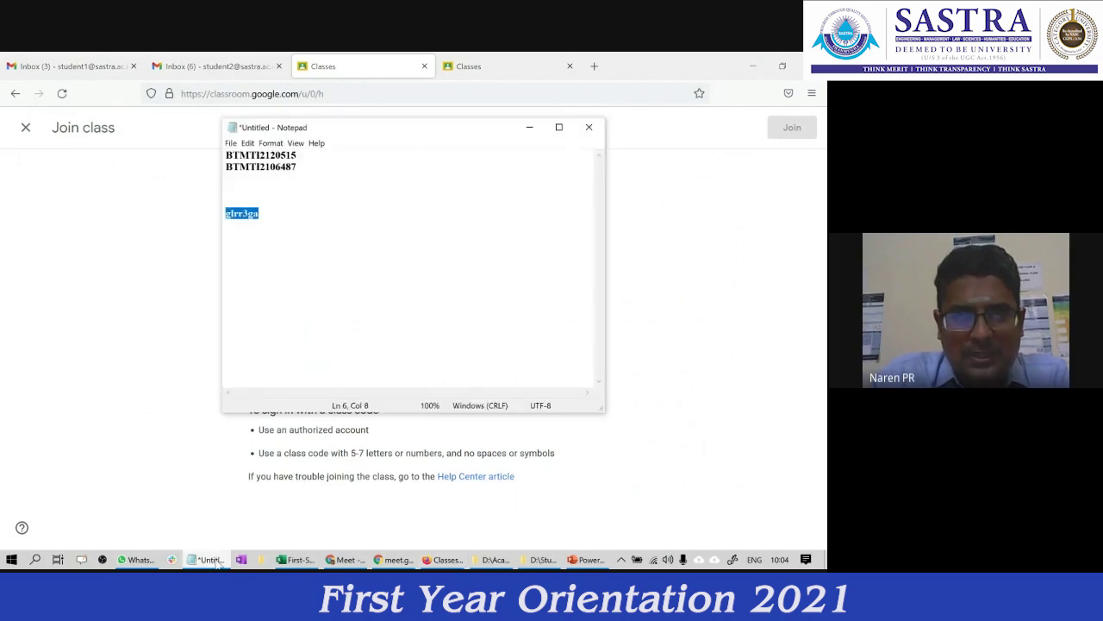
click(213, 560)
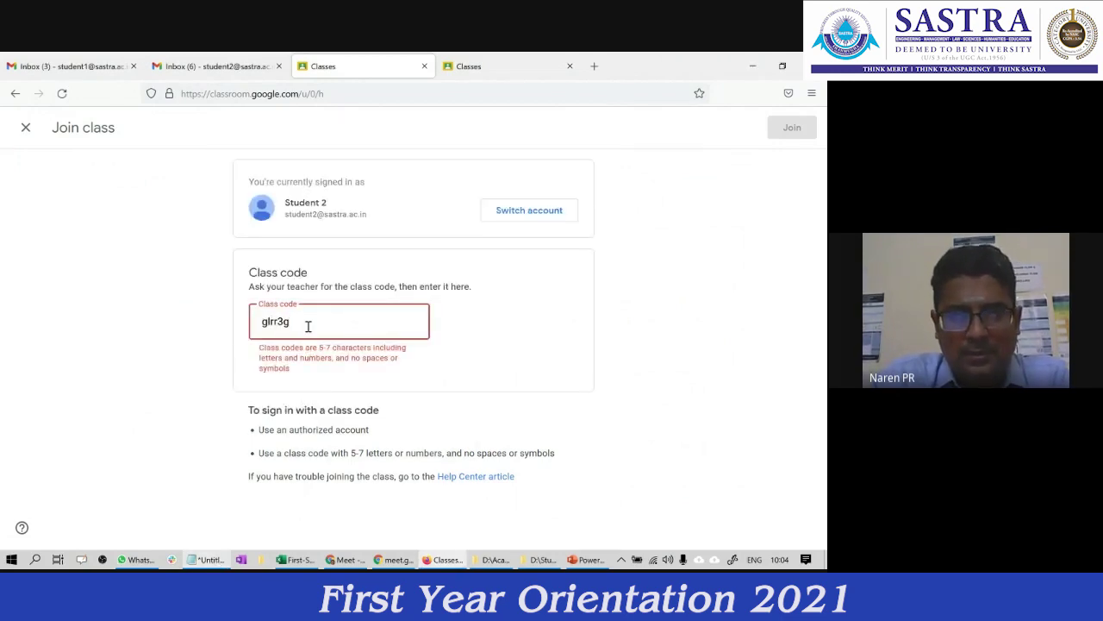
drag(301, 325, 257, 329)
click(261, 327)
key(BackSpace)
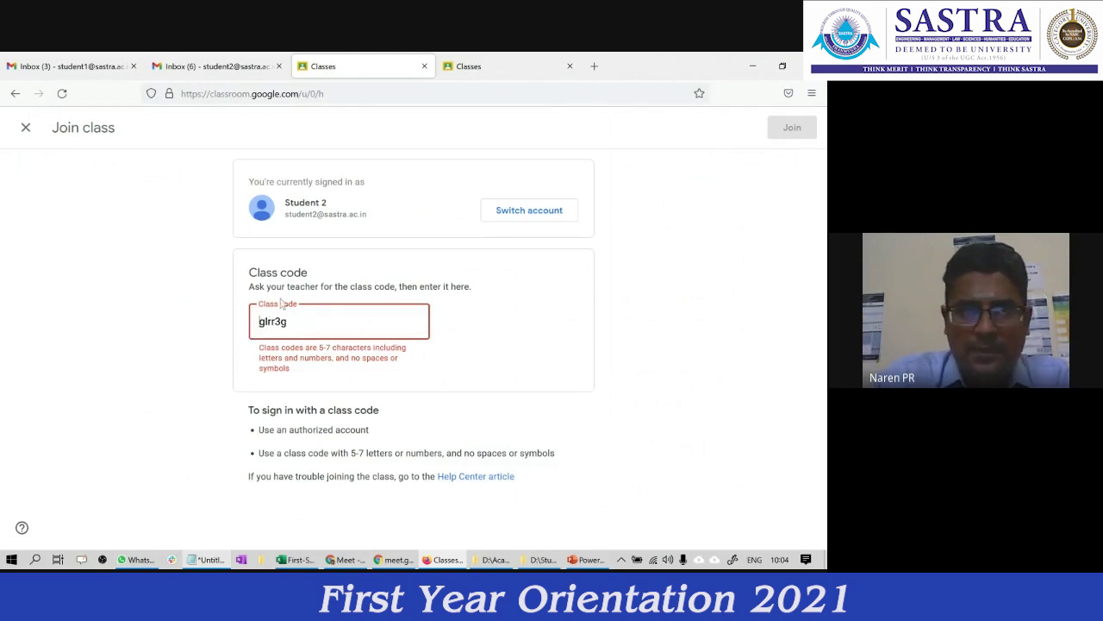
click(297, 321)
text(a)
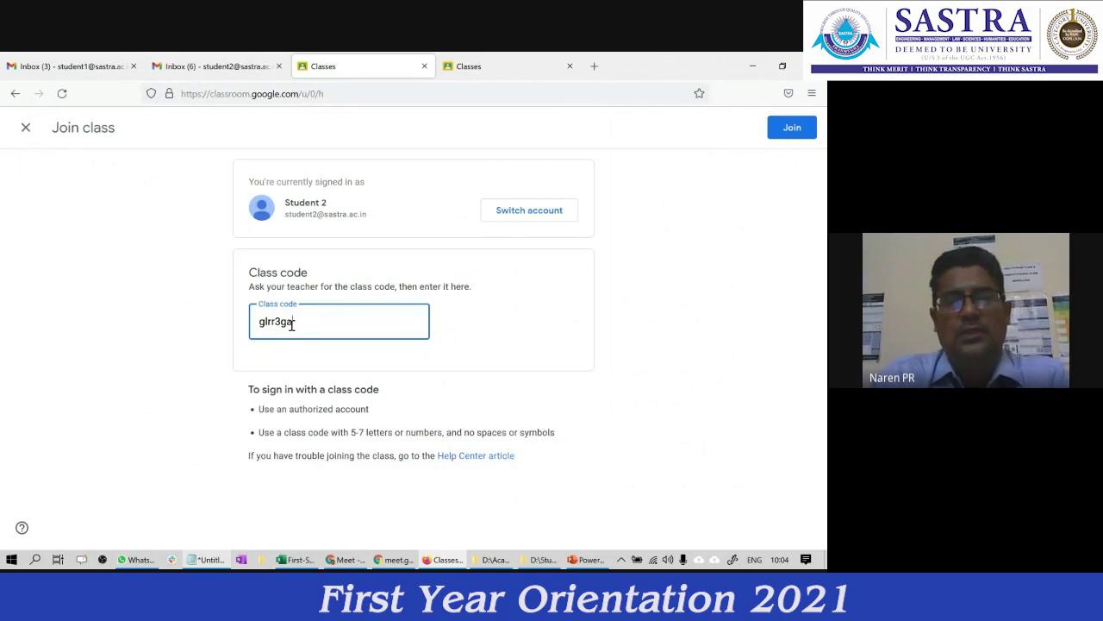
drag(291, 325, 246, 327)
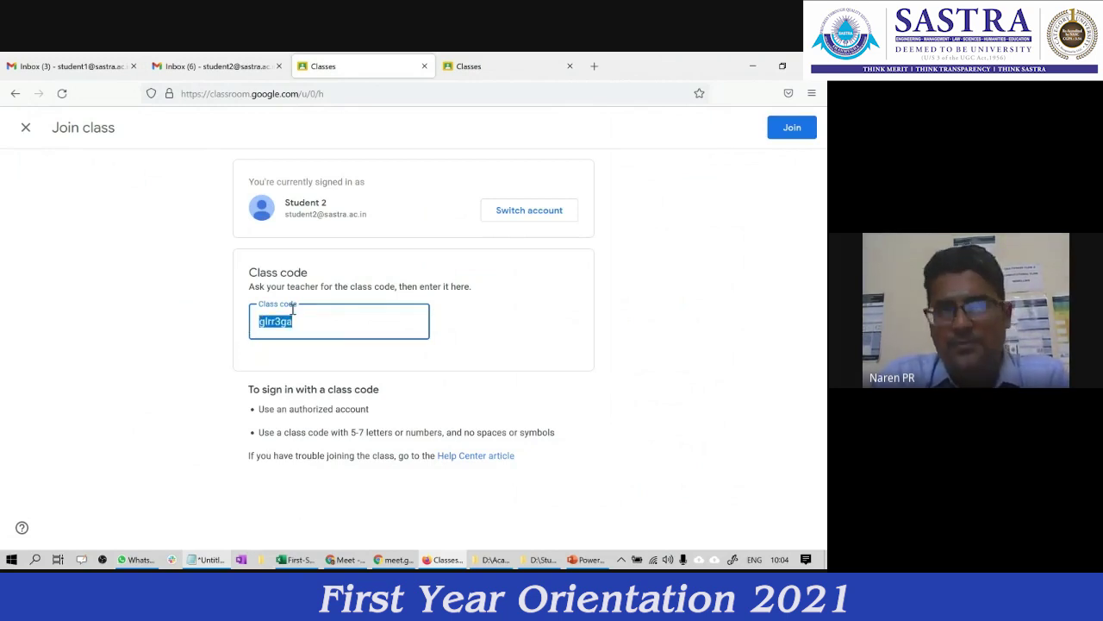
click(792, 128)
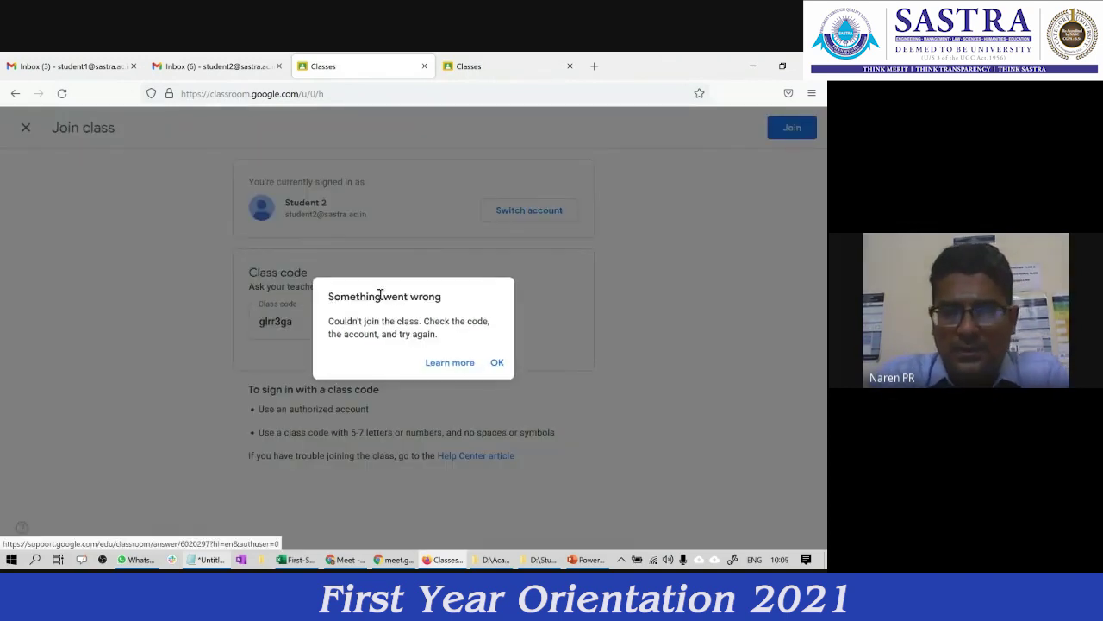
- Dismiss the join error and check the code shown in the teacher's Demo Class 3
click(498, 362)
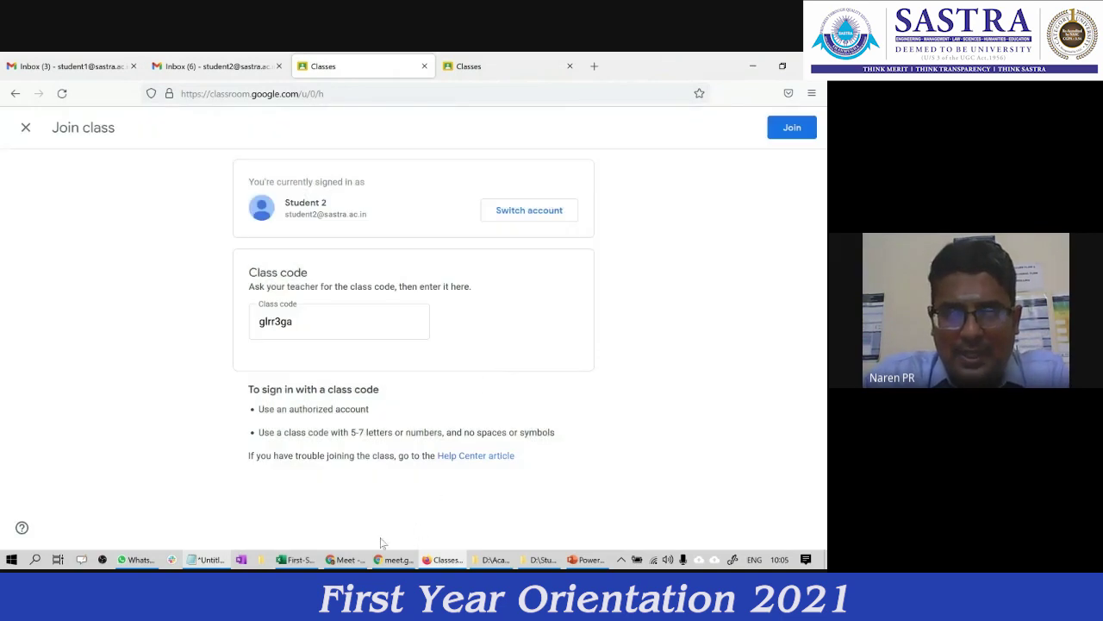
click(346, 560)
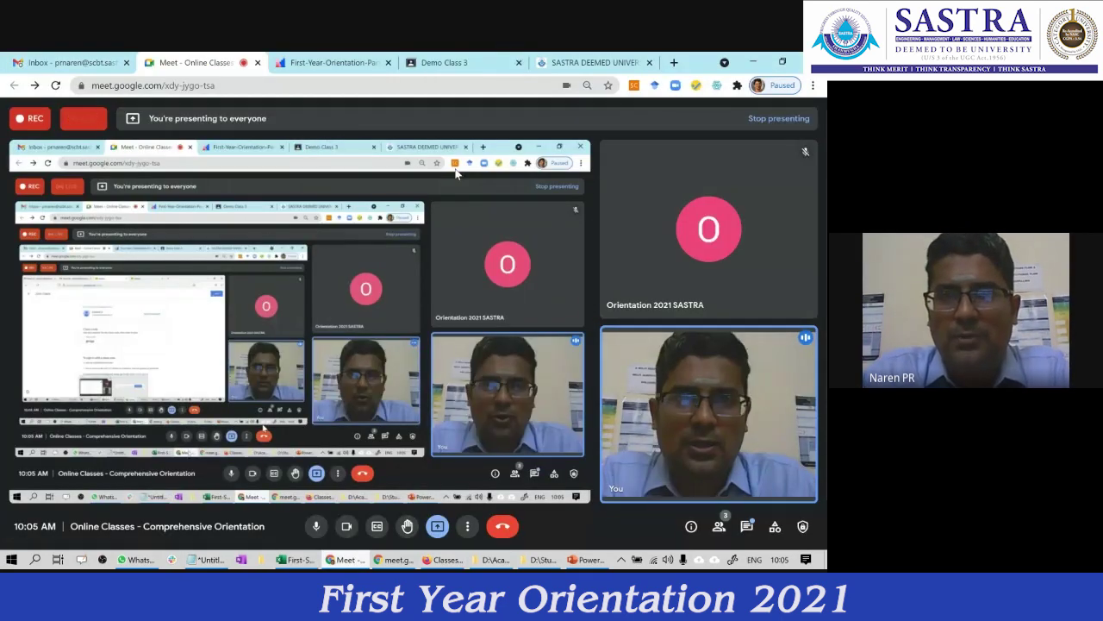
click(444, 62)
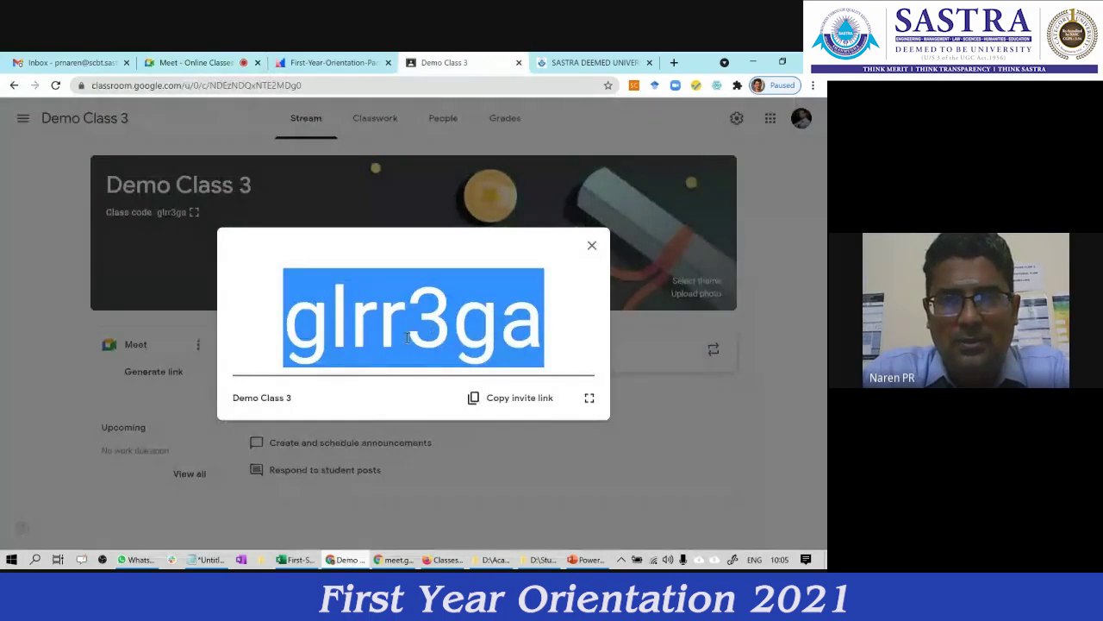
drag(303, 336, 534, 333)
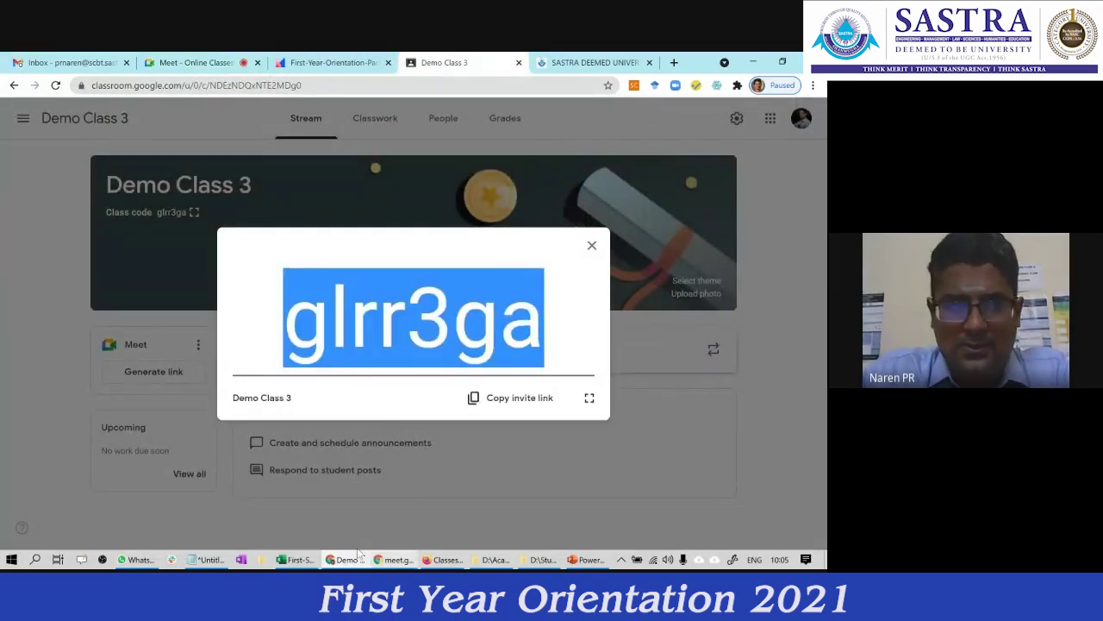
click(446, 559)
drag(298, 325, 243, 323)
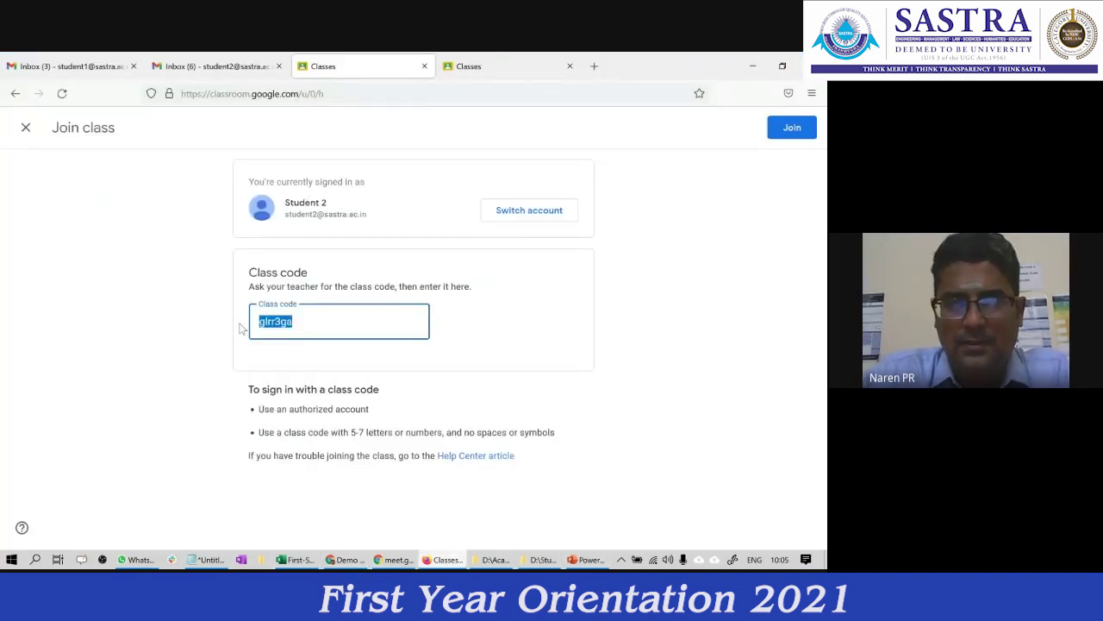
key(Right)
click(791, 128)
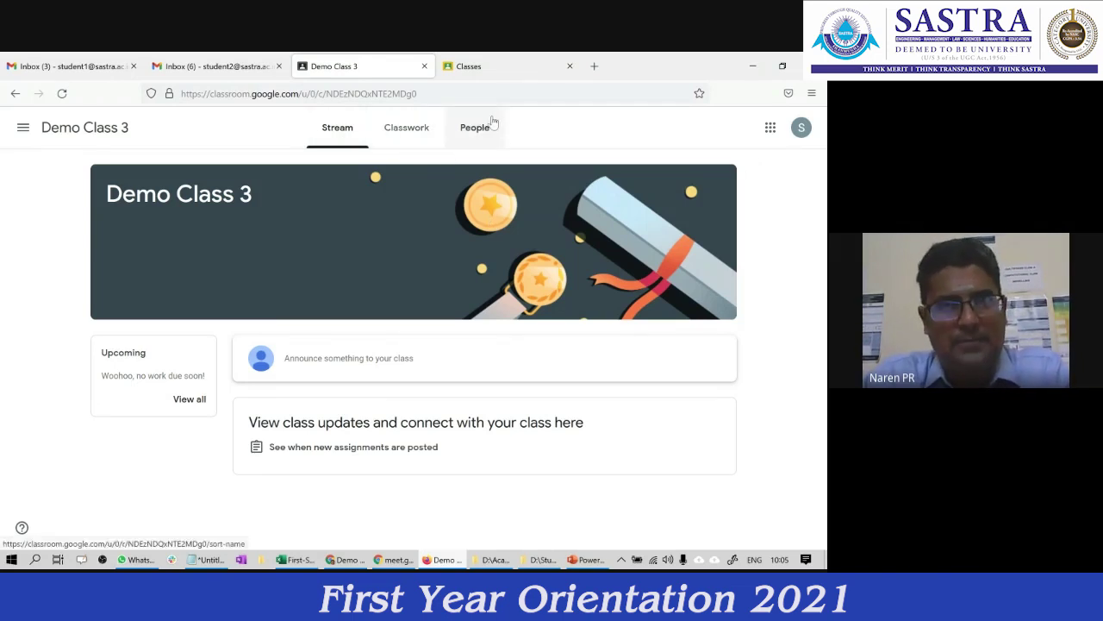
- Dismiss the Classwork tip and browse Demo Class 3's People list of one teacher and 21 classmates
click(410, 130)
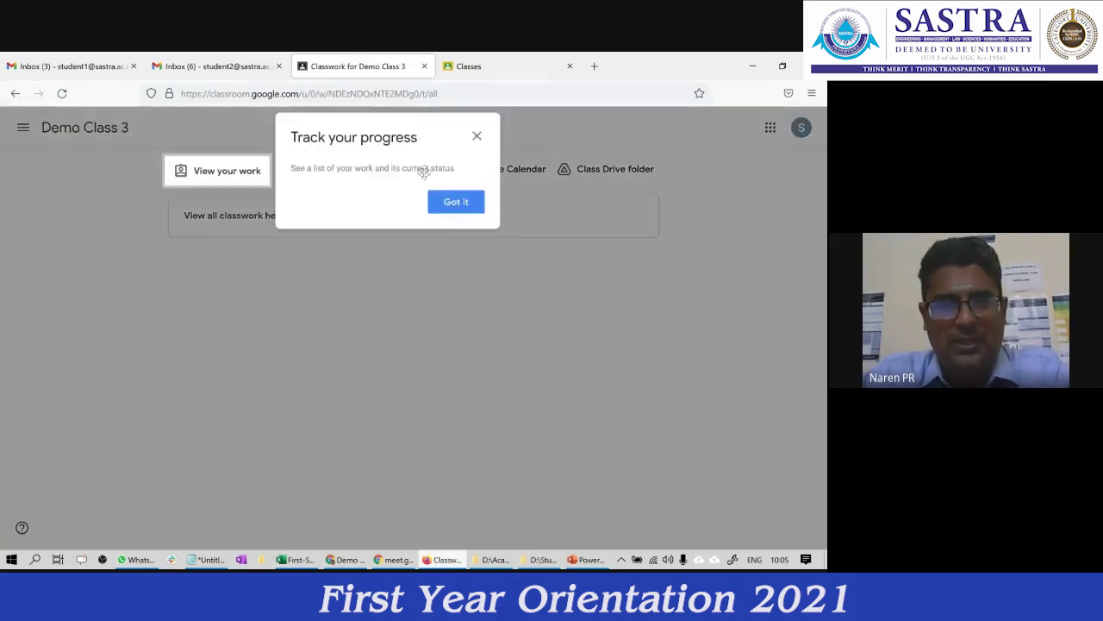
click(453, 203)
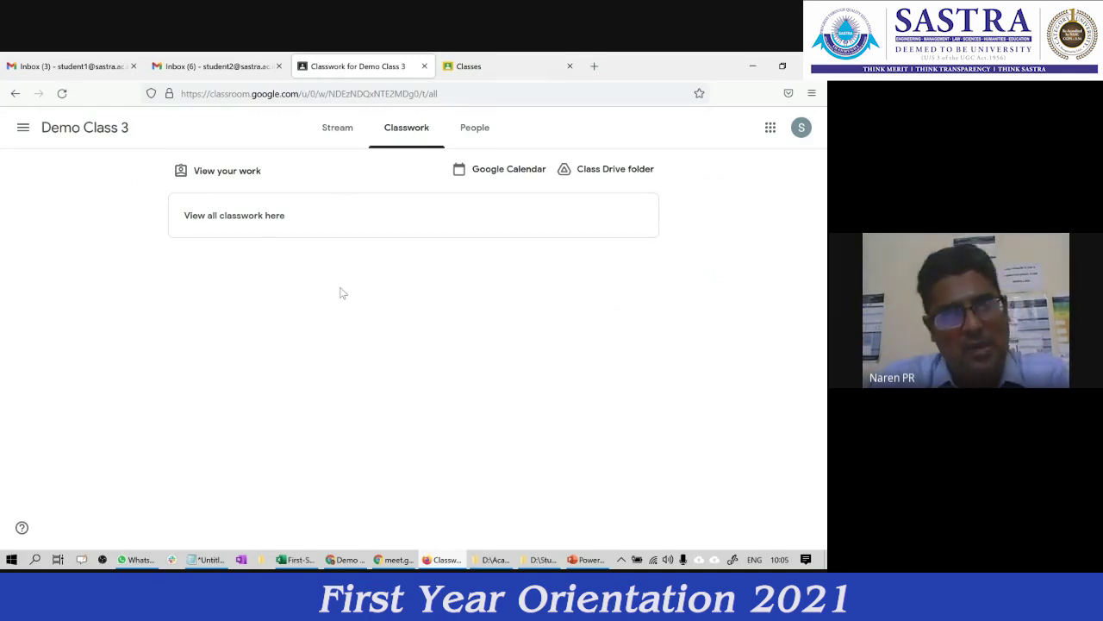
click(457, 137)
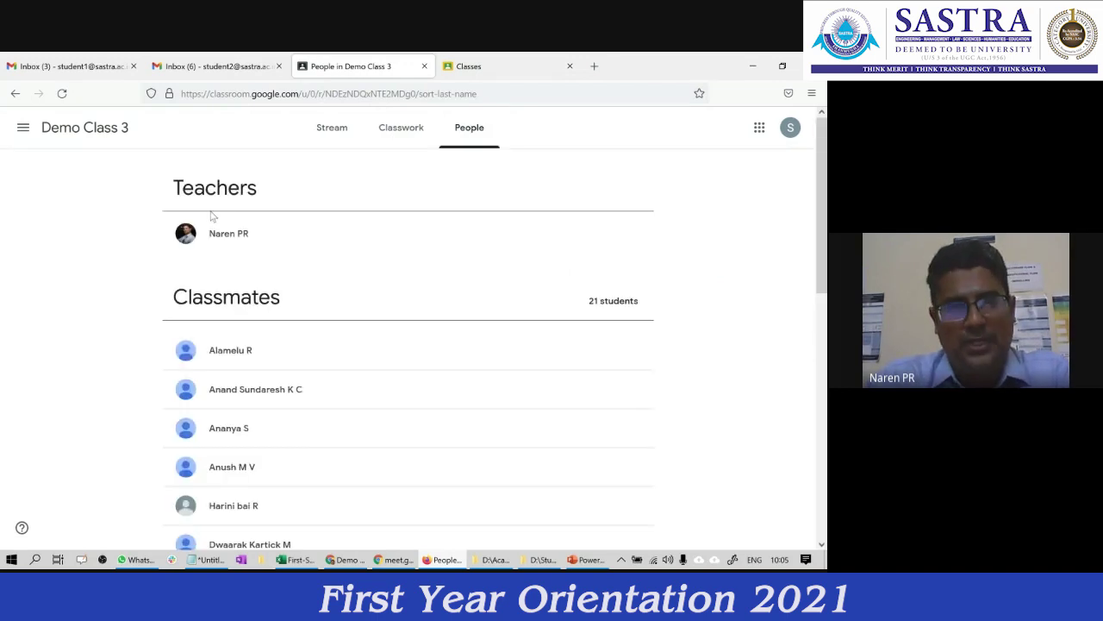
scroll(196, 273, down, 7)
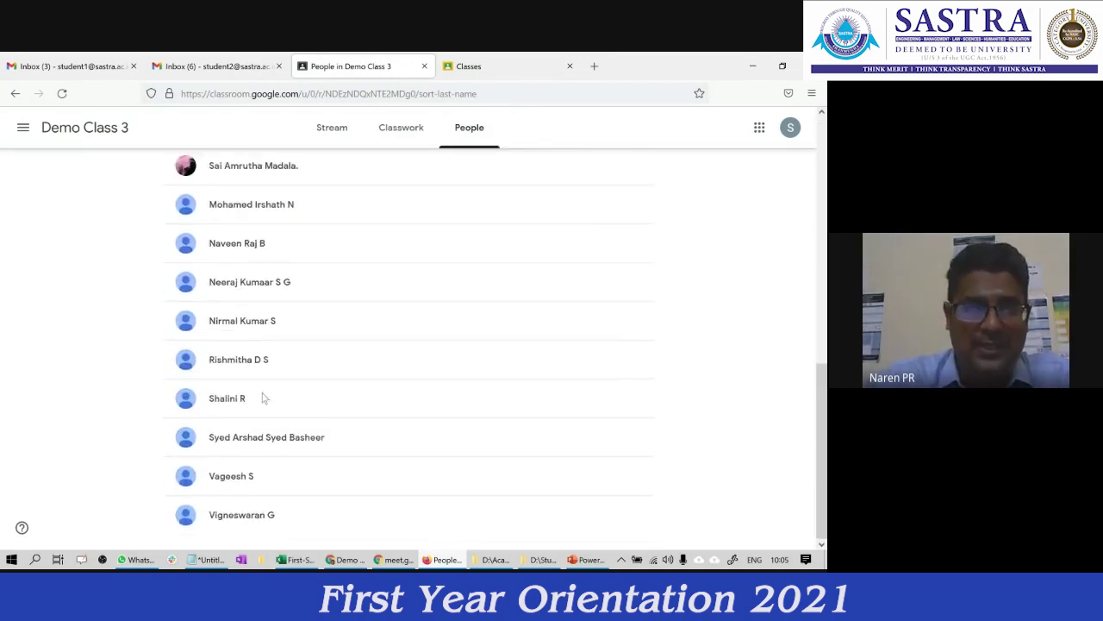
scroll(268, 409, up, 8)
scroll(284, 407, down, 8)
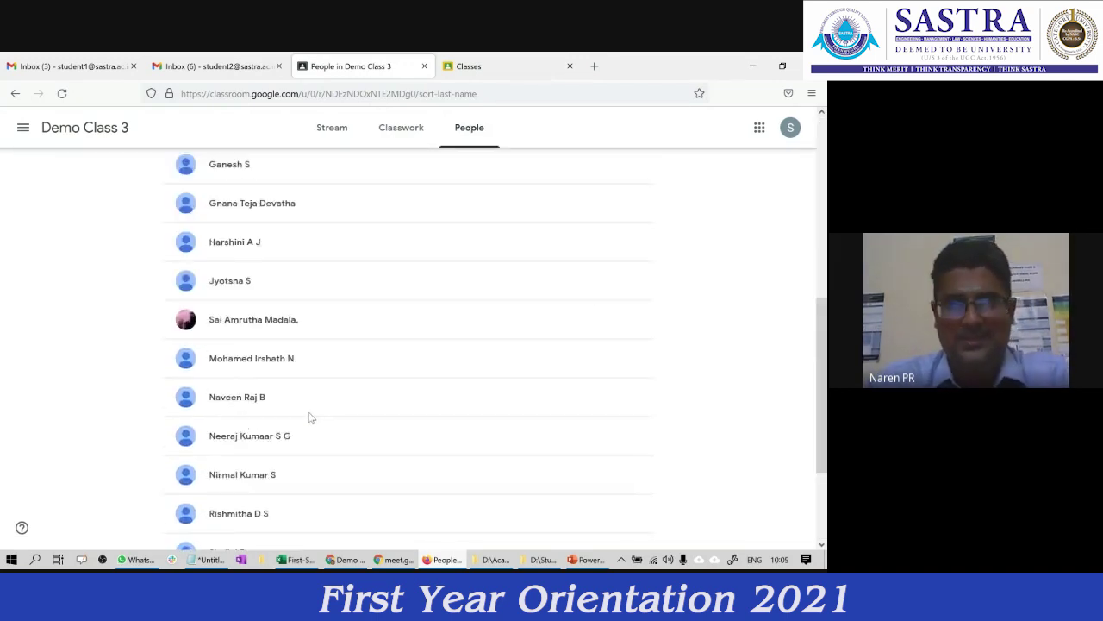
scroll(527, 441, up, 8)
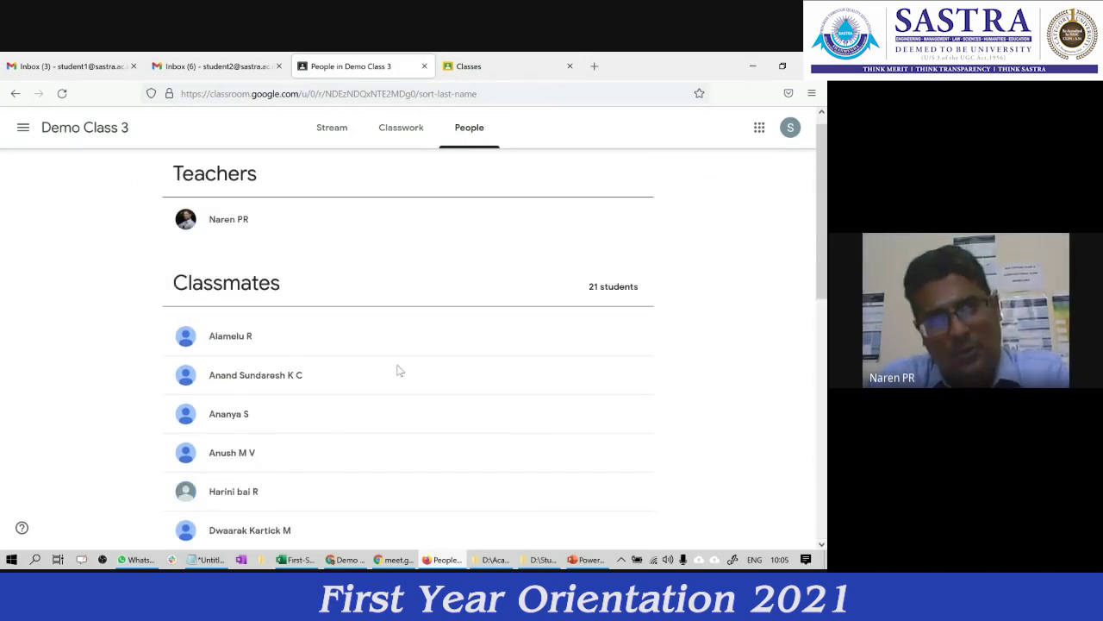
scroll(395, 384, down, 3)
scroll(392, 399, up, 3)
scroll(382, 394, down, 8)
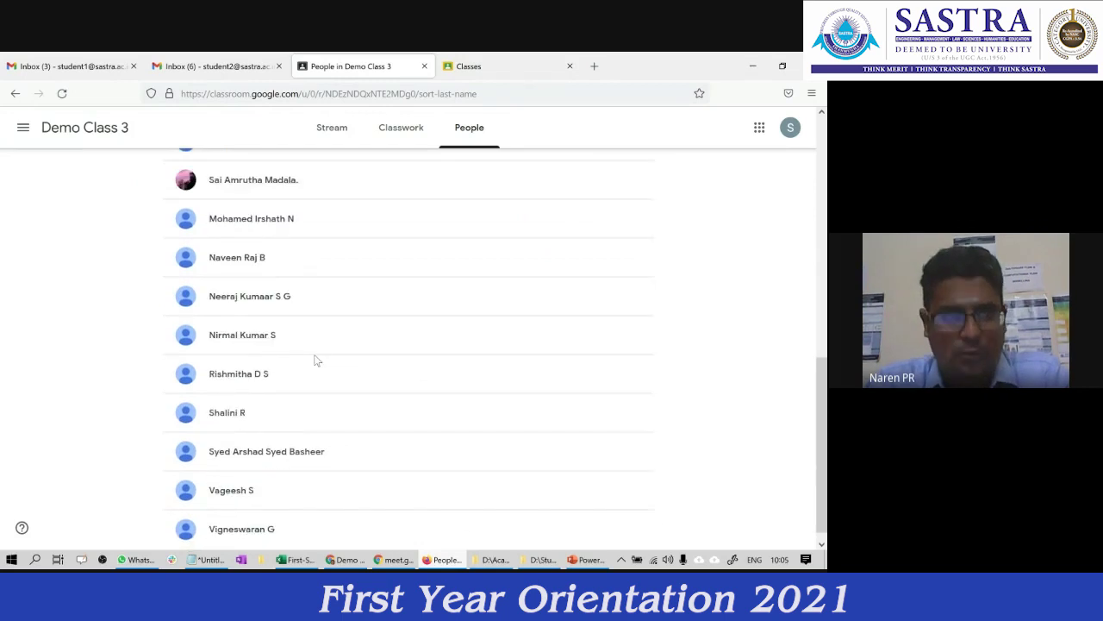
scroll(296, 408, up, 8)
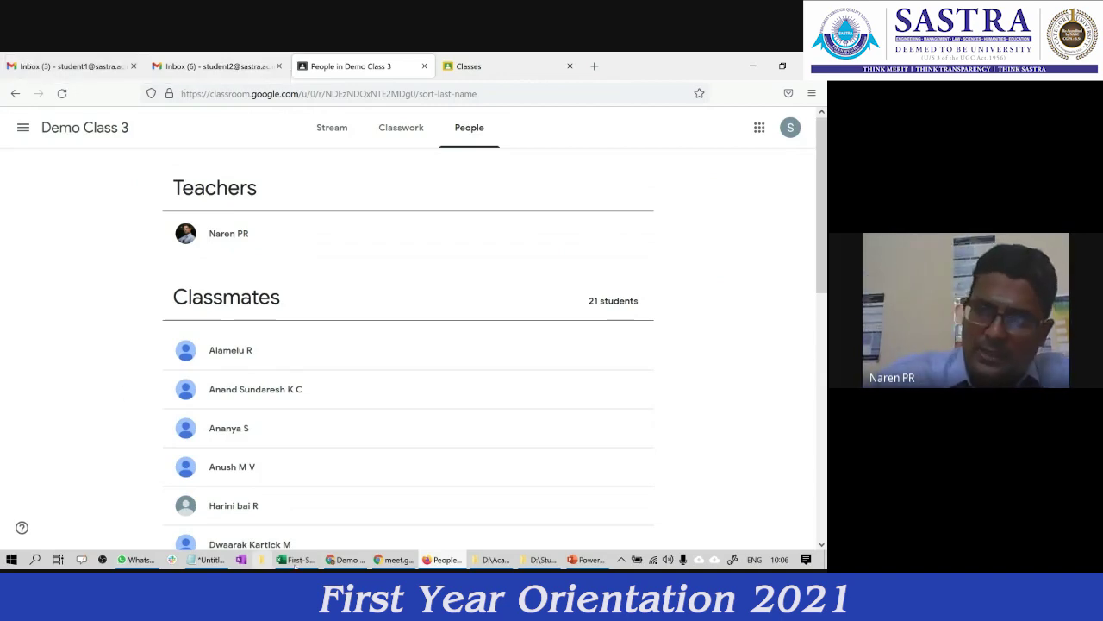
click(348, 559)
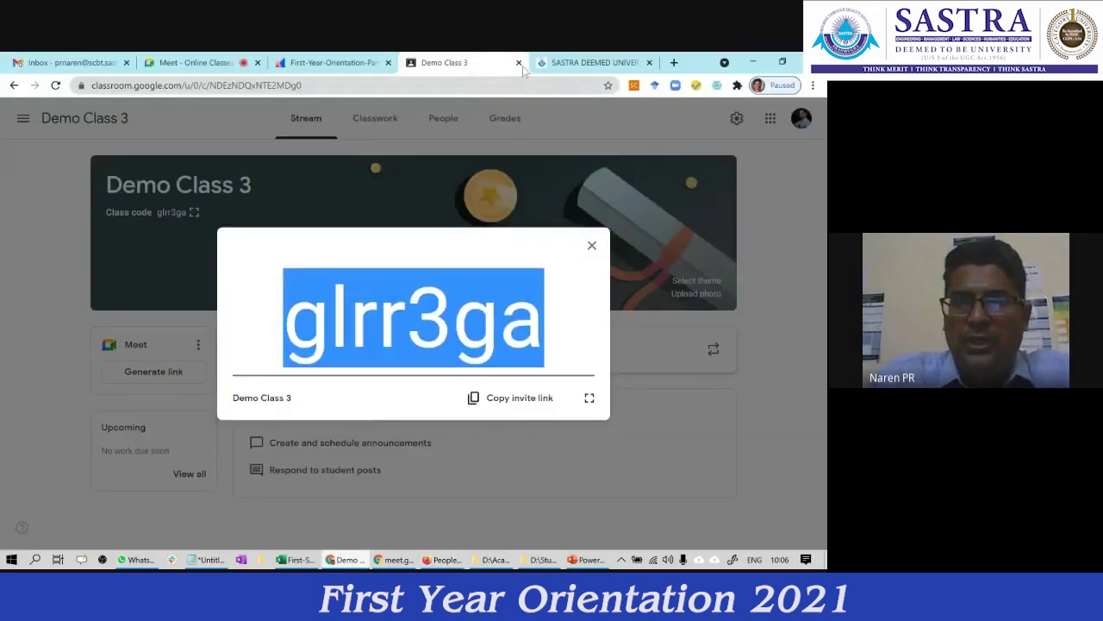
click(558, 63)
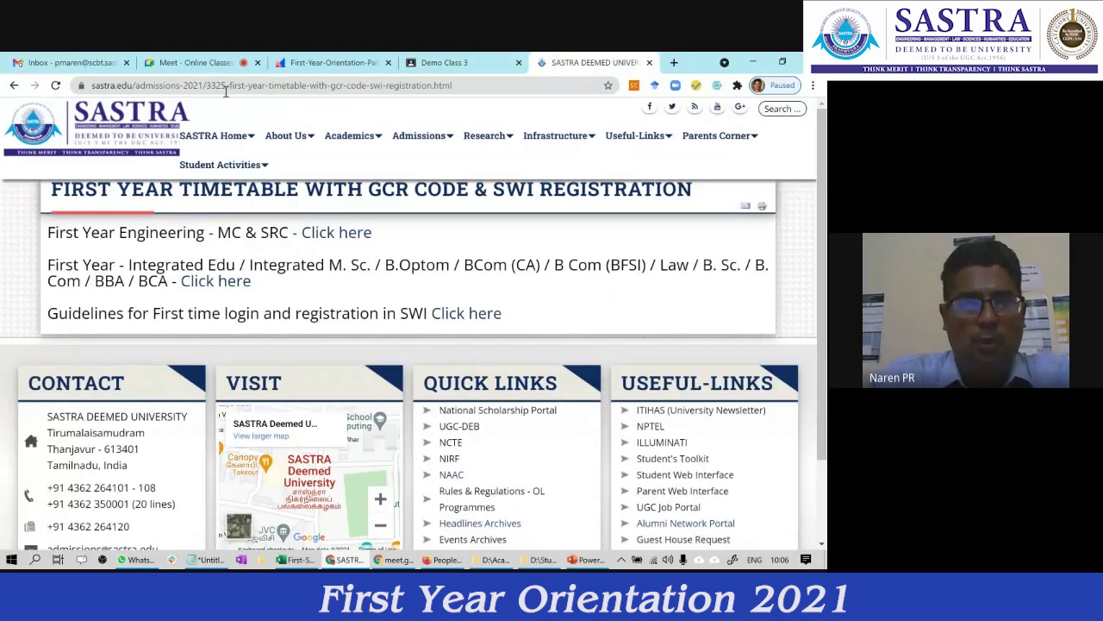
click(188, 87)
text(www)
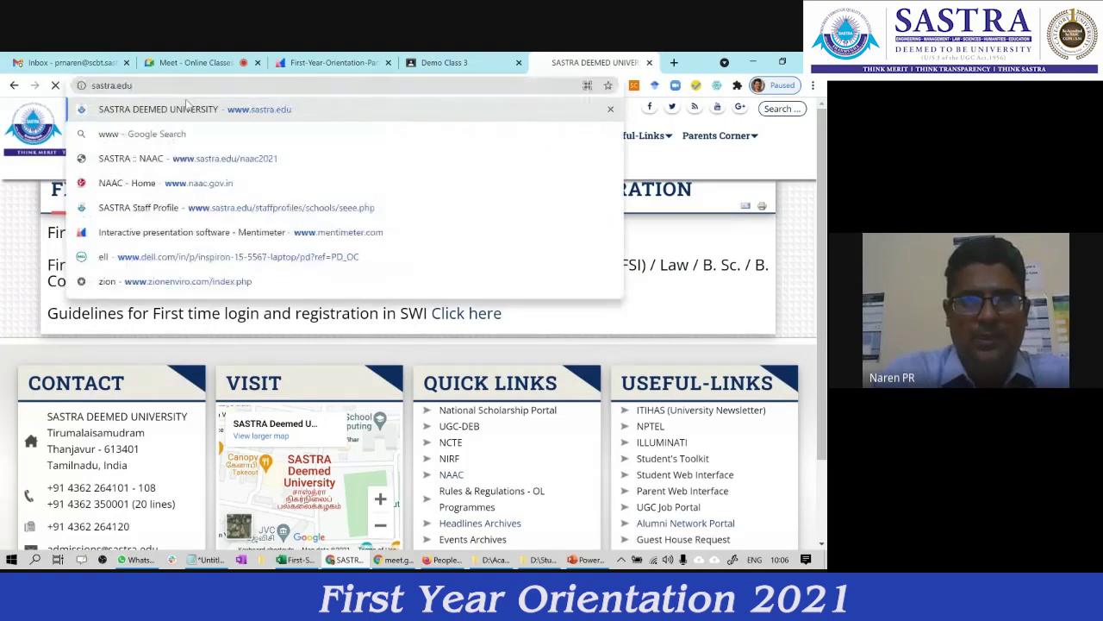
key(Return)
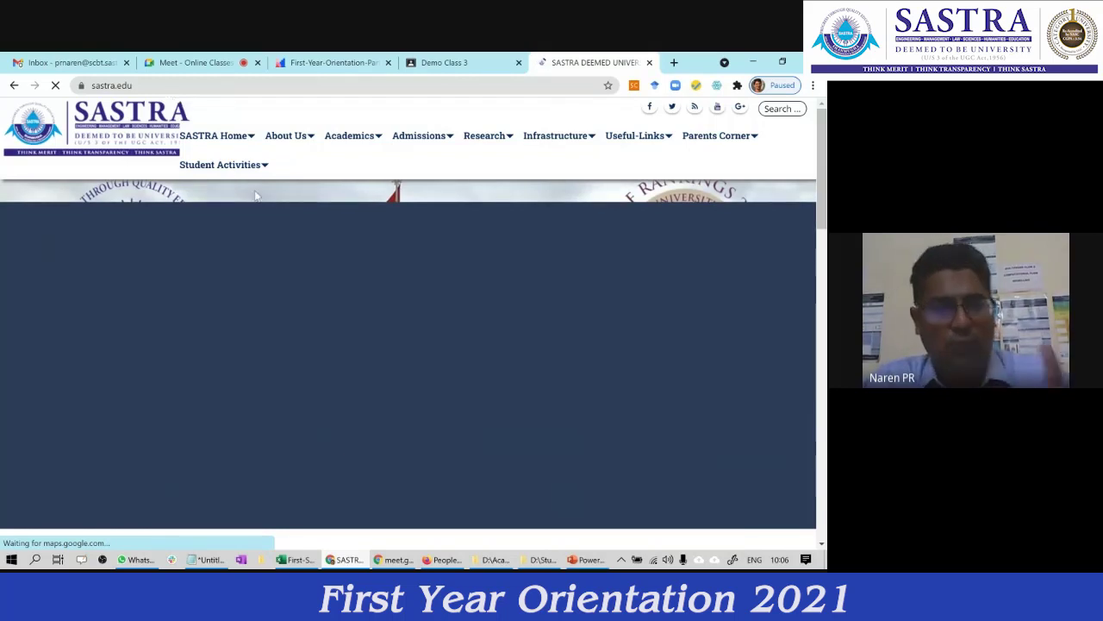
- Open the First Year Timetable with GCR Code & SWI Registration page and highlight its programme list
scroll(375, 341, down, 2)
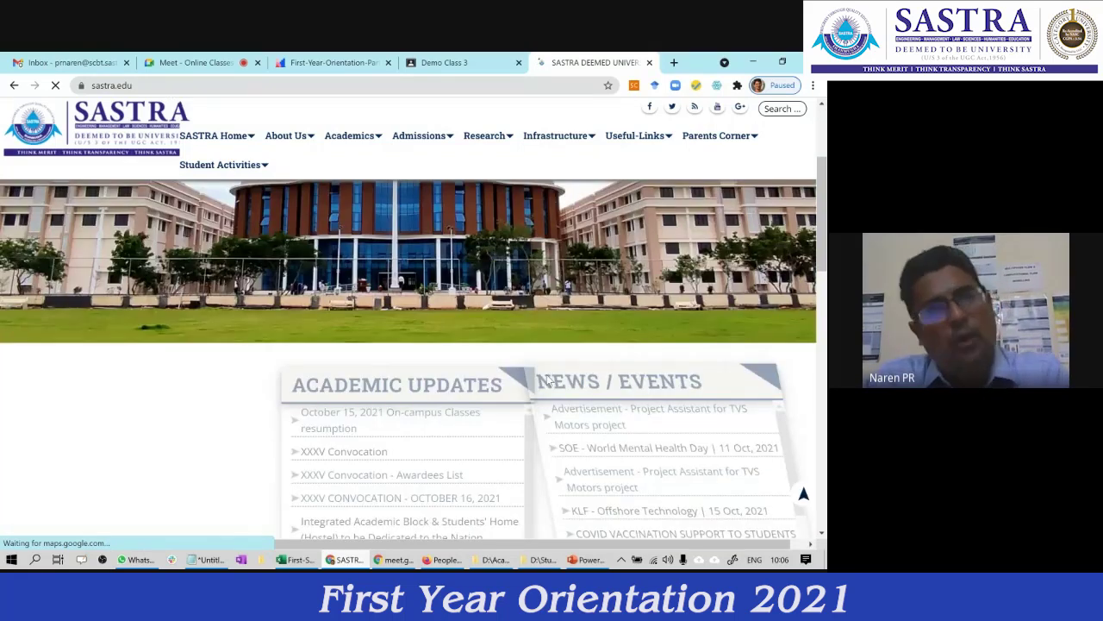
scroll(615, 433, down, 1)
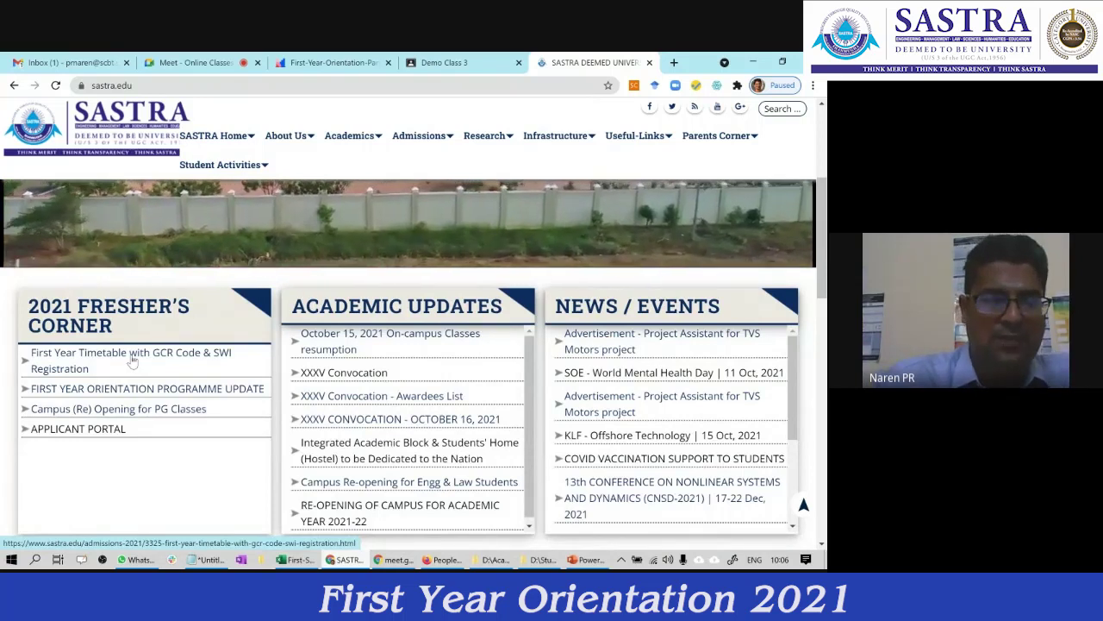
click(132, 362)
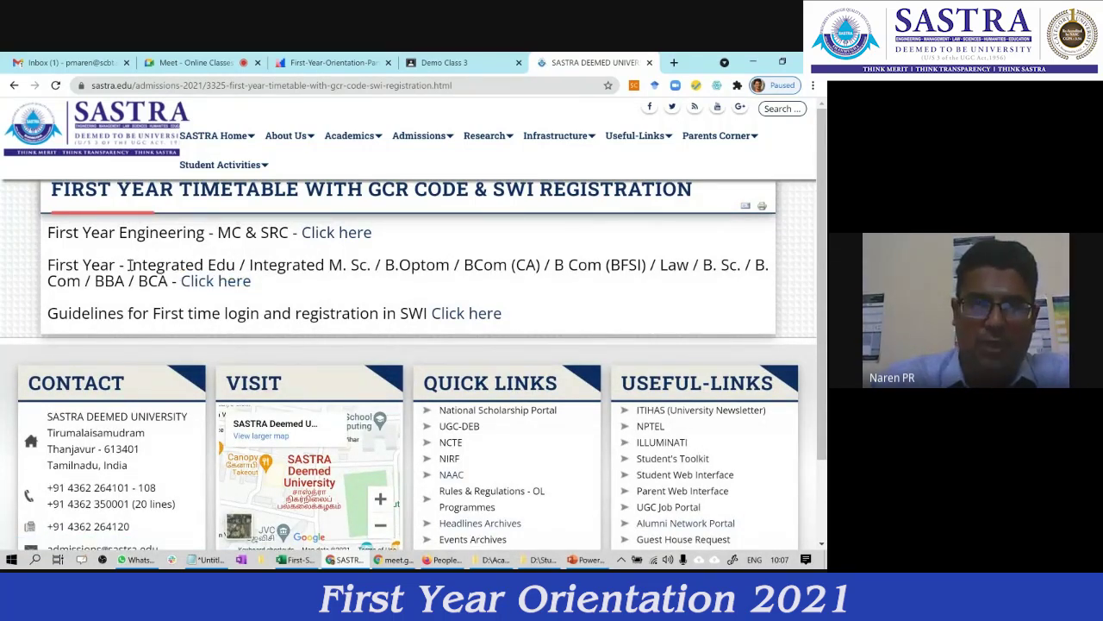
drag(129, 267, 168, 289)
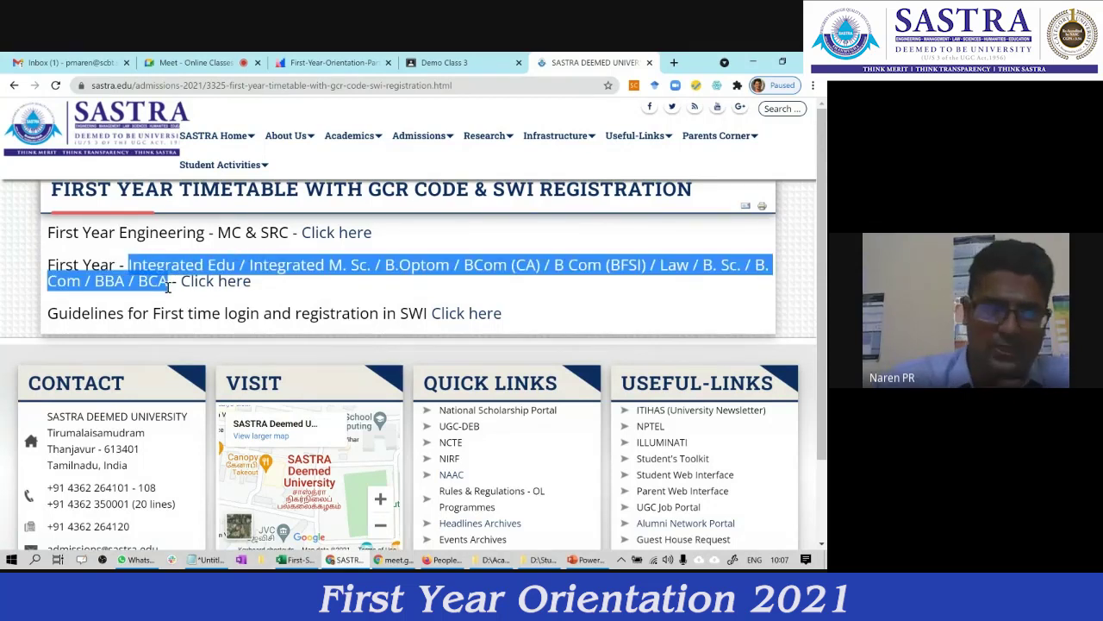
click(200, 266)
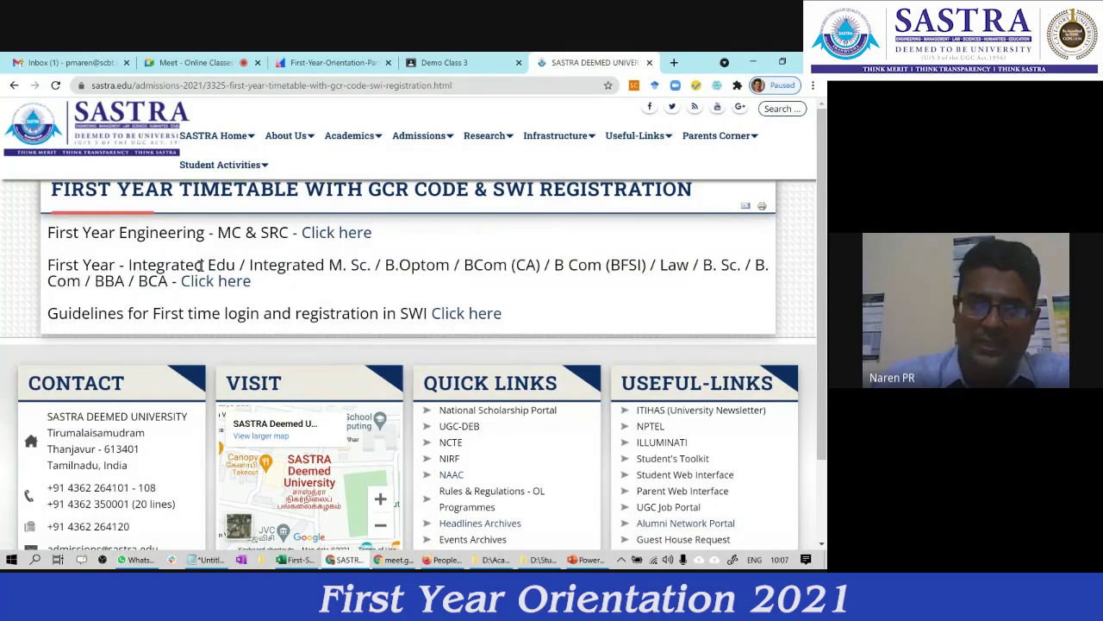
drag(247, 266, 257, 266)
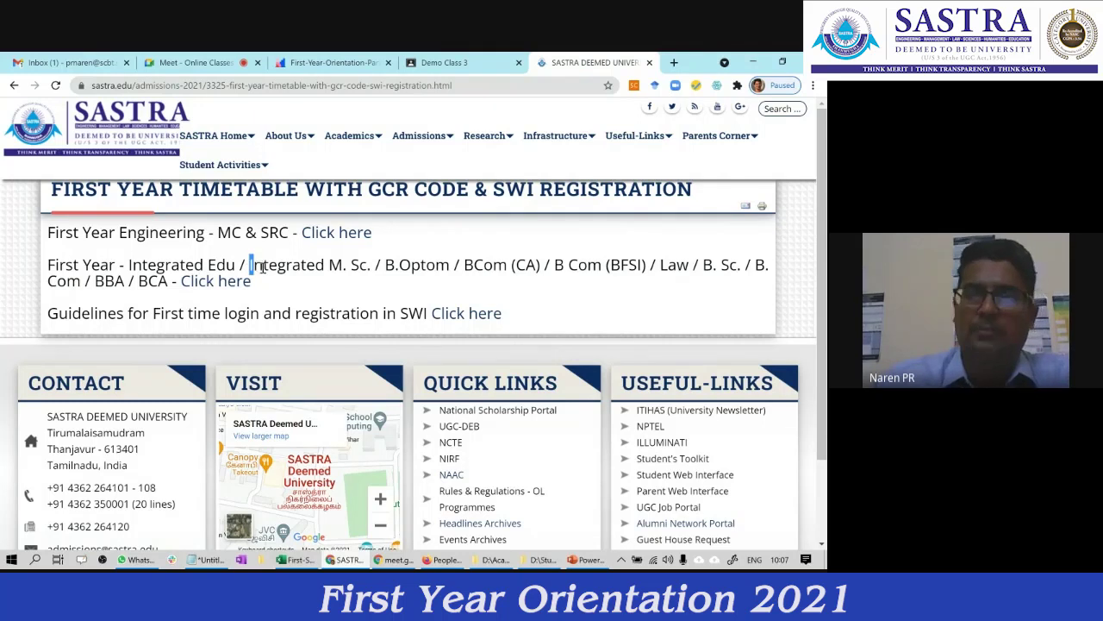
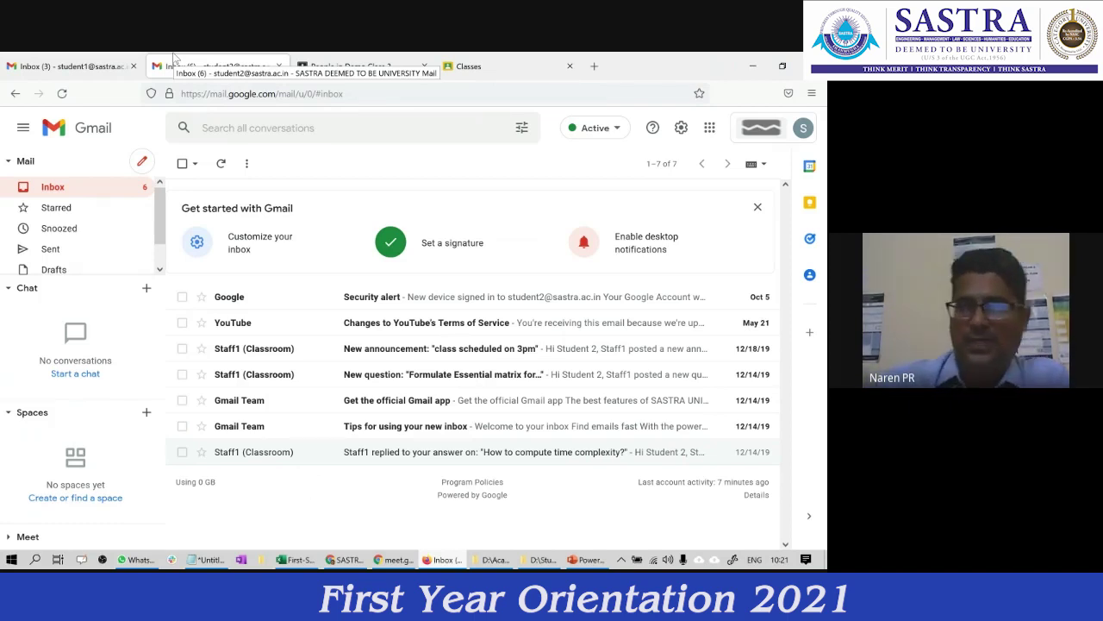
- From the student's Classes list, confirm the signed-in account and open the Demo Course card
click(319, 67)
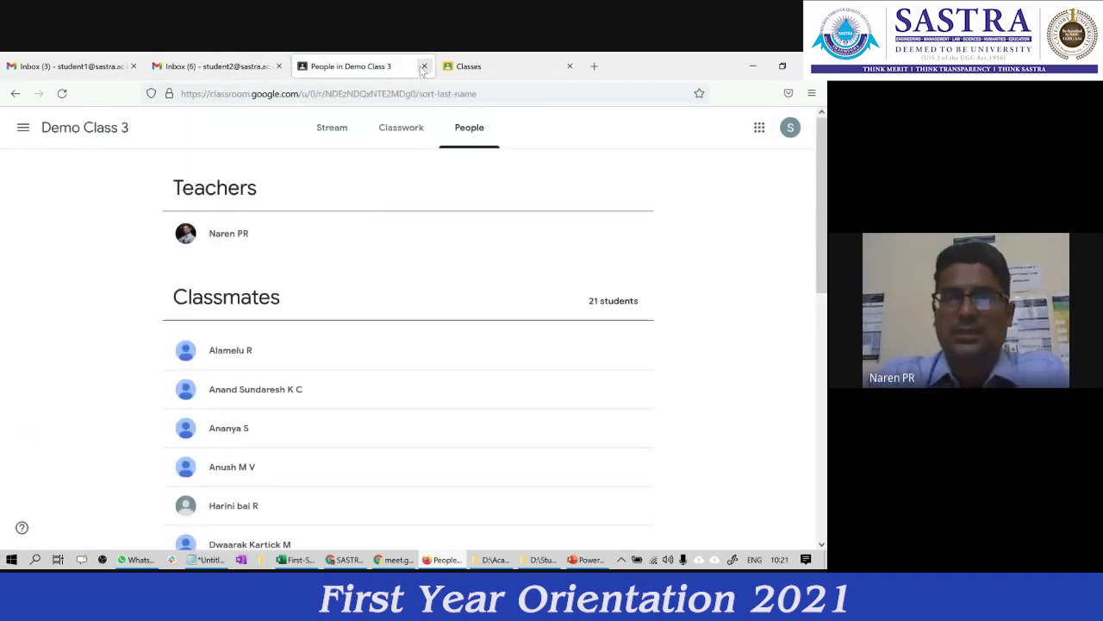
click(25, 127)
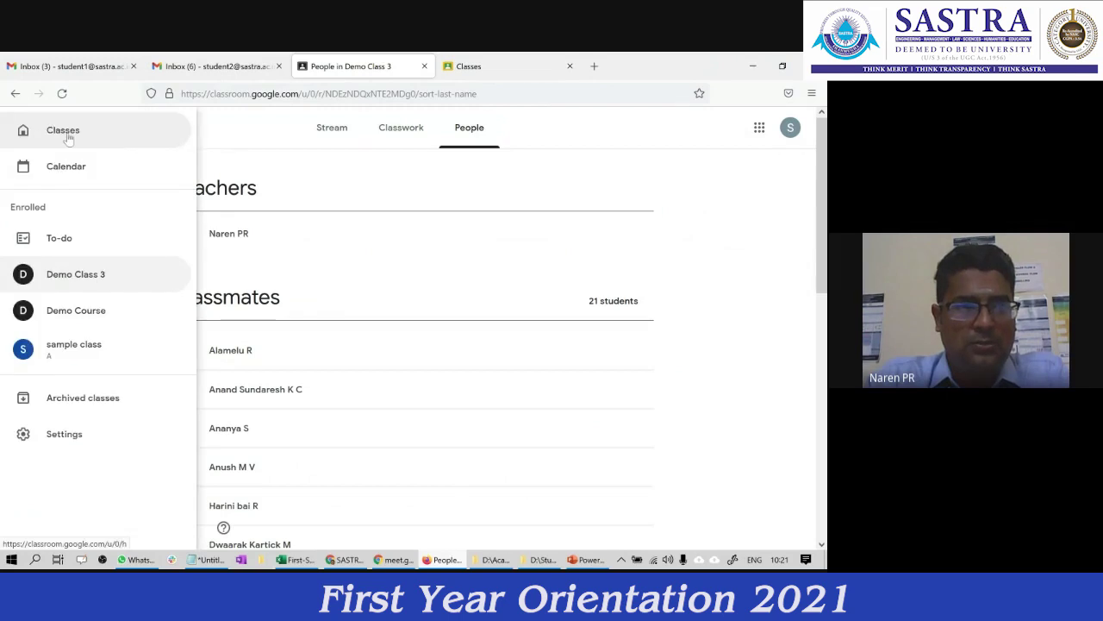
click(52, 129)
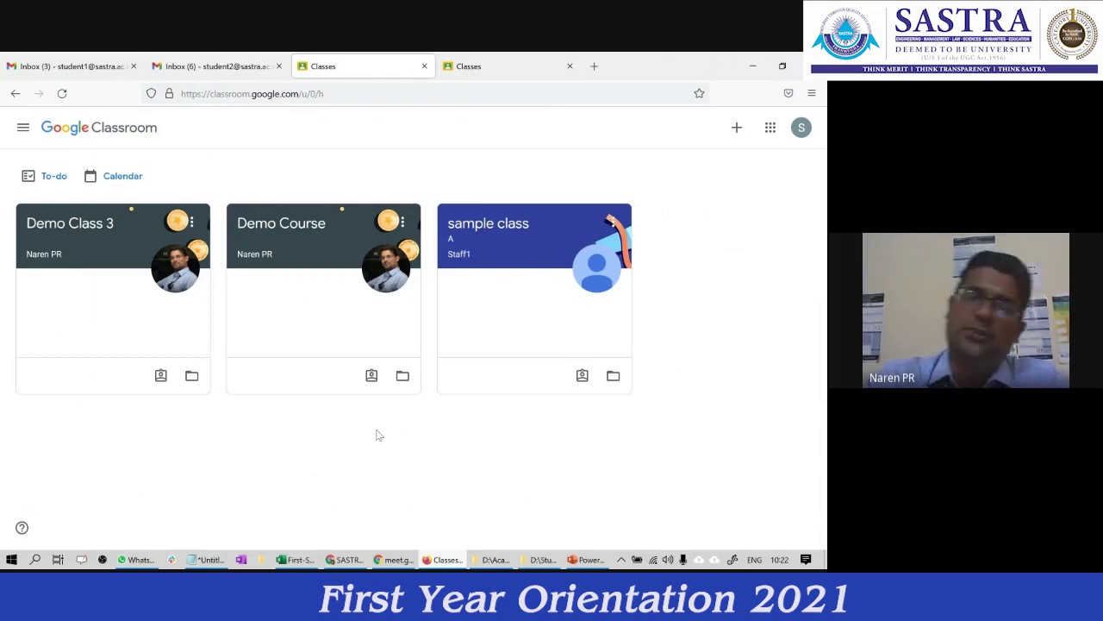
click(808, 135)
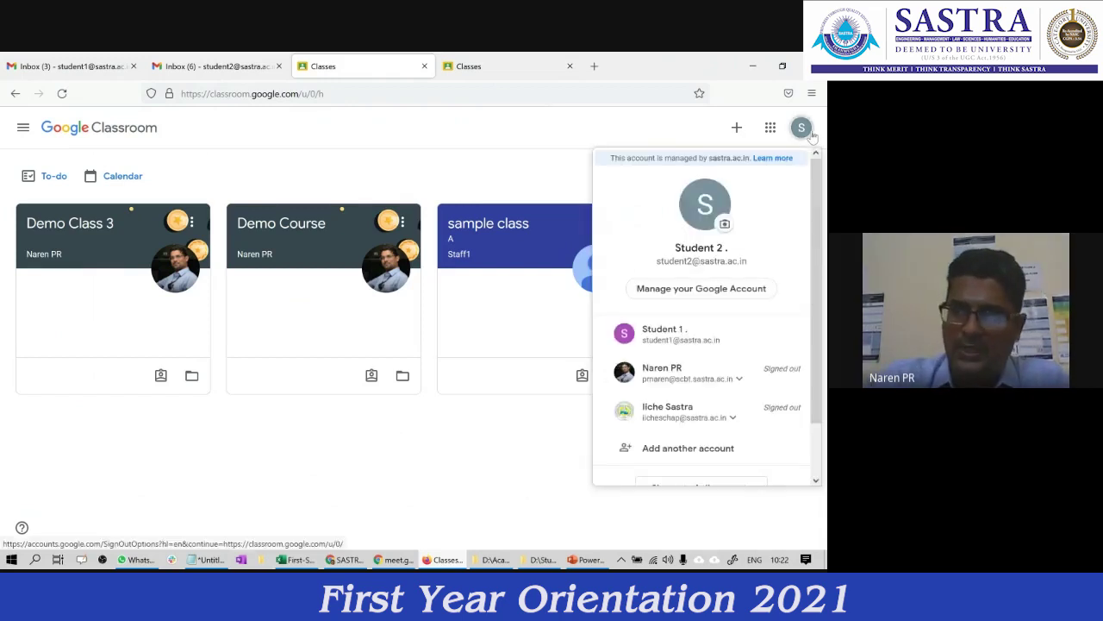
click(424, 157)
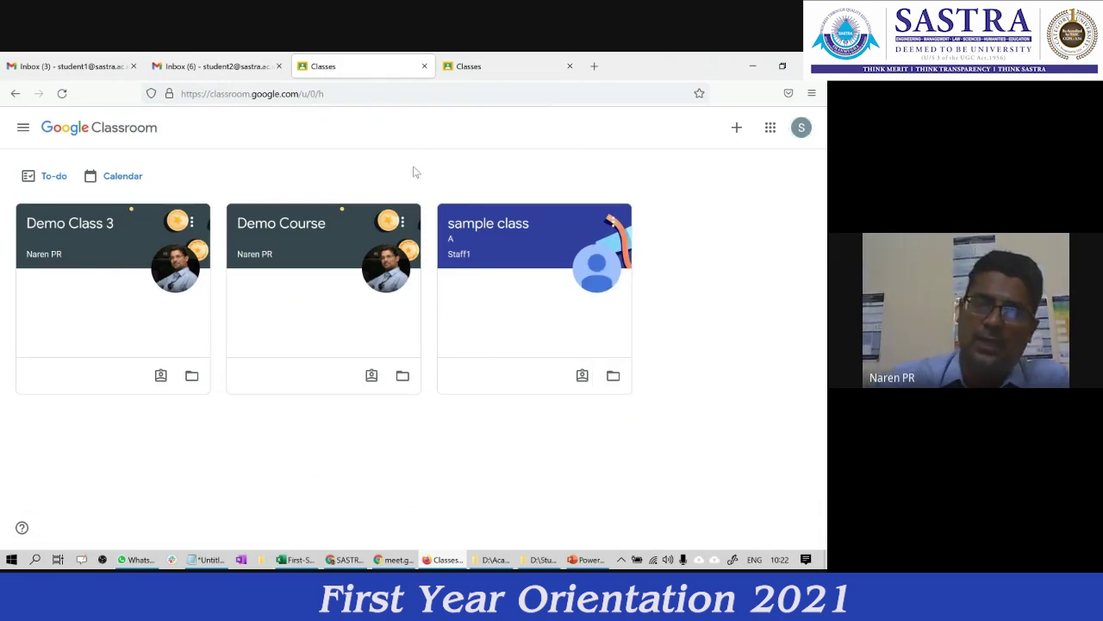
click(318, 227)
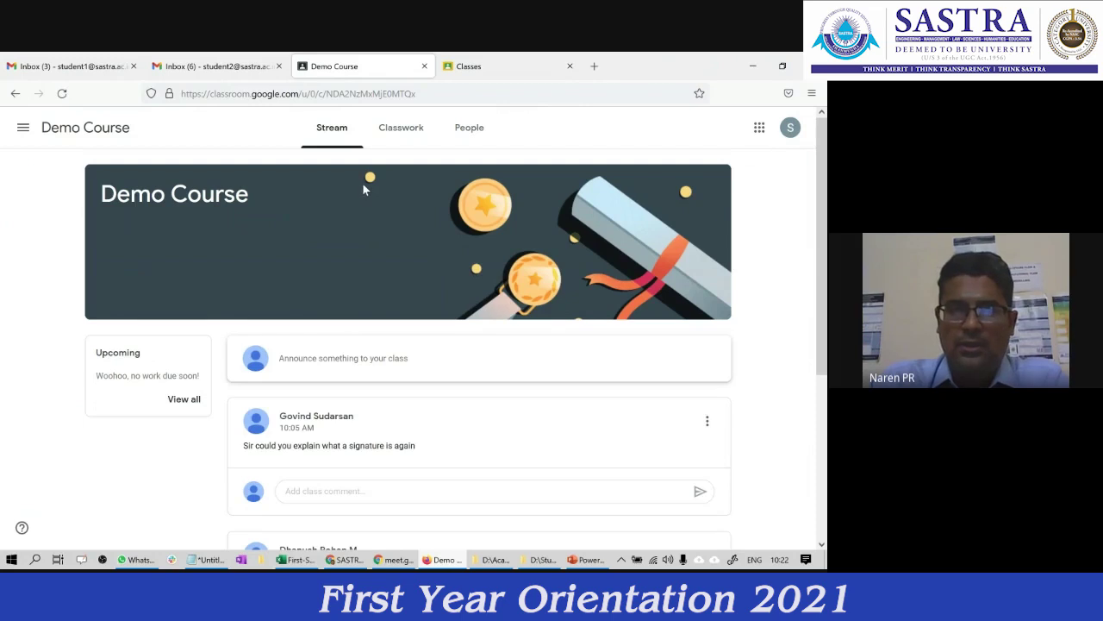
- Go to Demo Course Classwork and launch its class calendar in Google Calendar
click(396, 139)
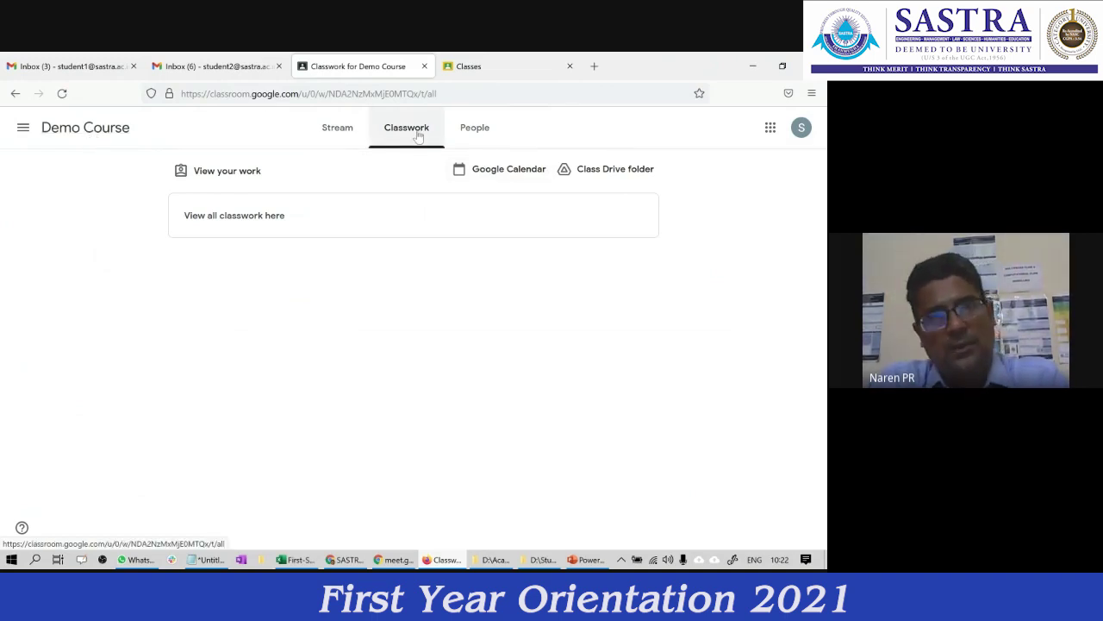
click(517, 178)
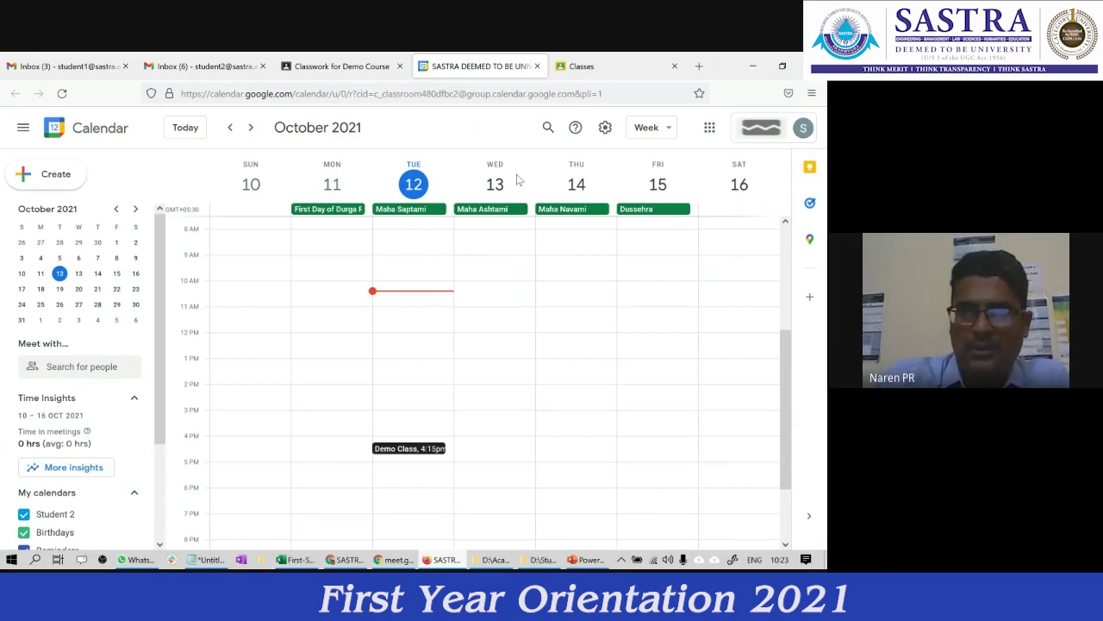
- Hide the Holidays in India calendar and unsubscribe from it
click(303, 67)
click(444, 73)
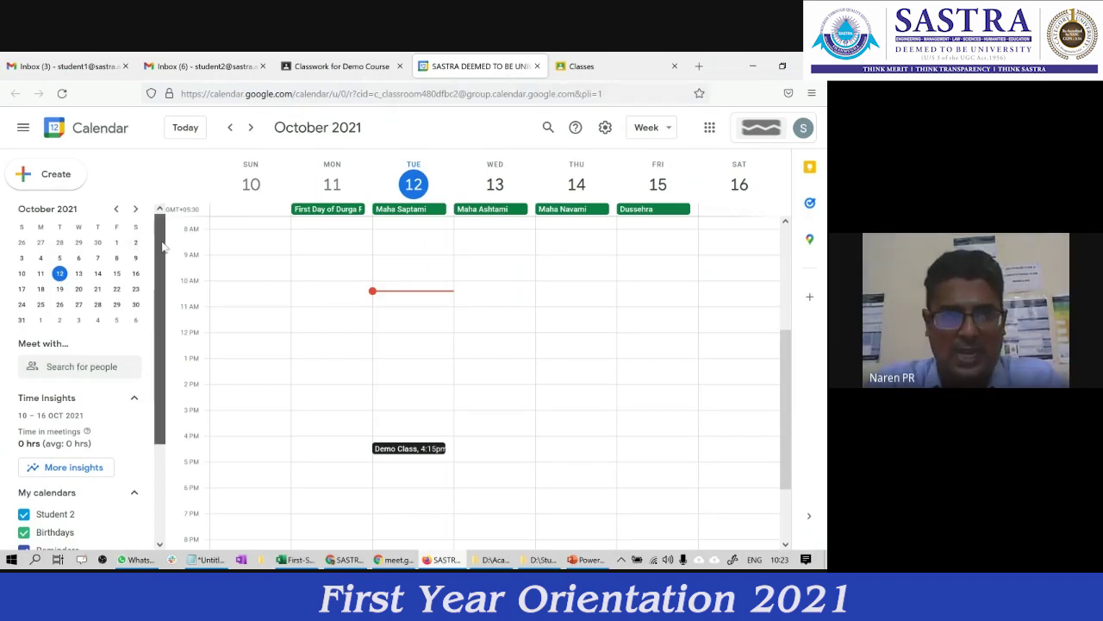
drag(161, 248, 153, 344)
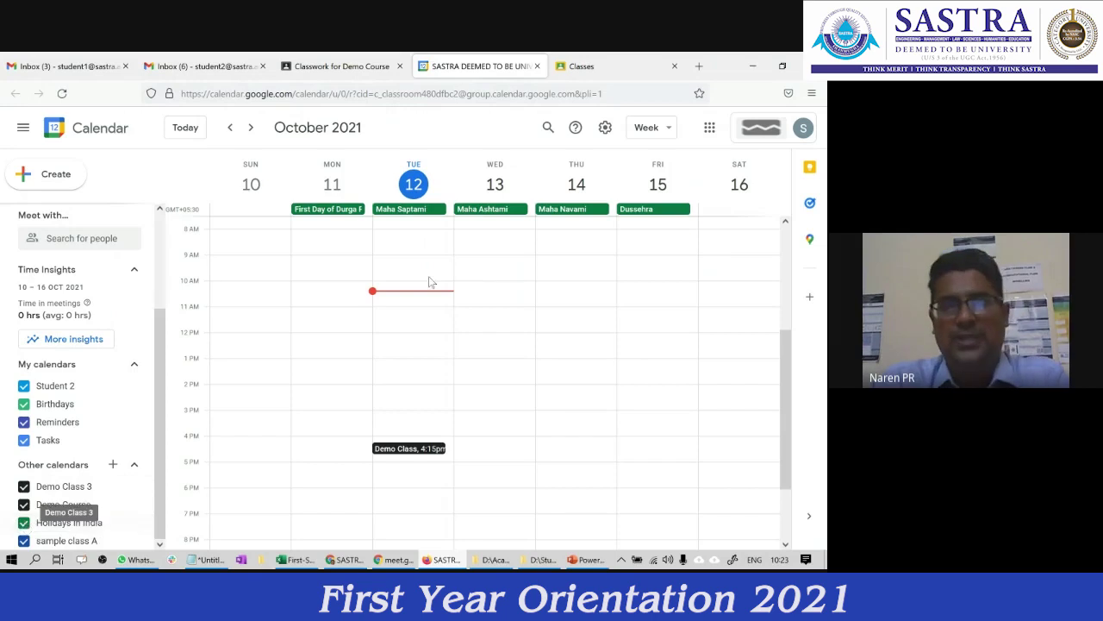
click(25, 523)
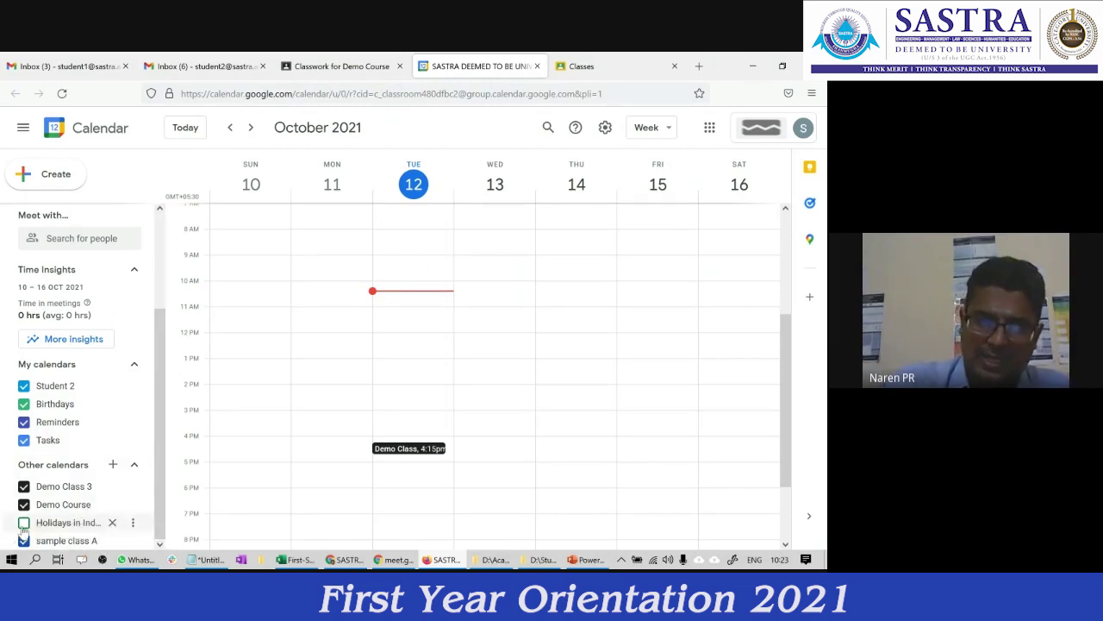
click(112, 522)
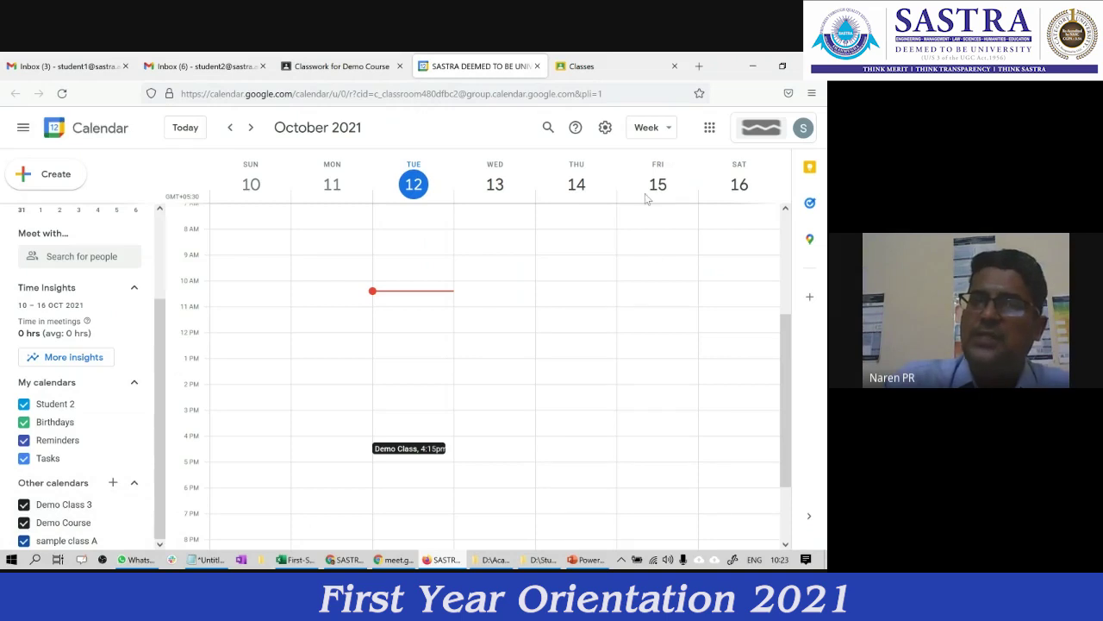
- Switch the calendar to Month view and open the Oct 12 Demo Class event
click(669, 130)
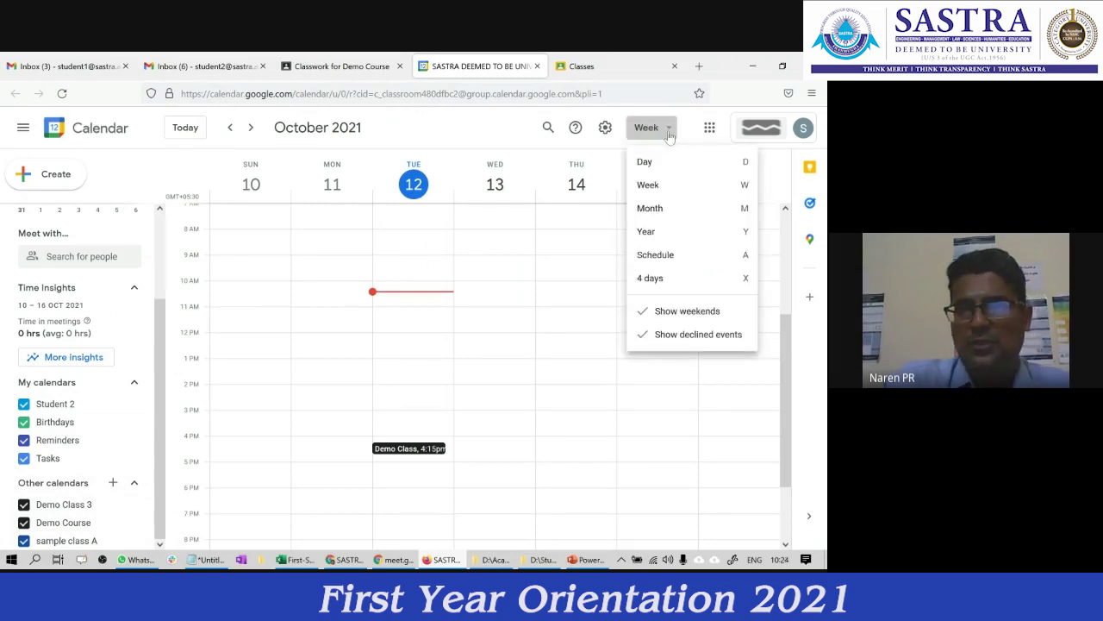
click(649, 207)
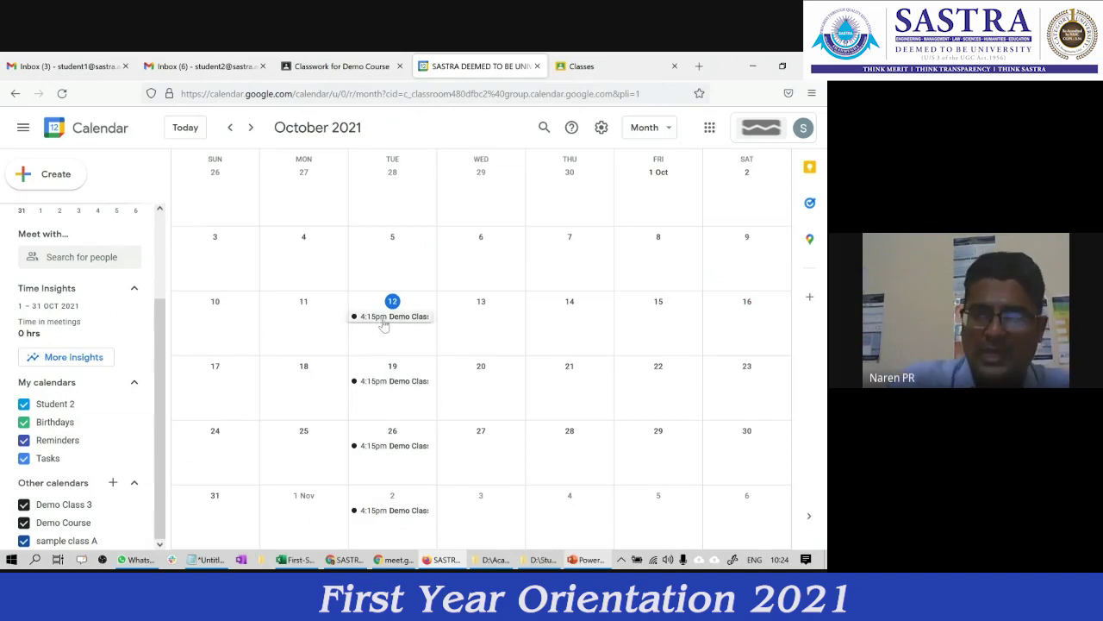
click(380, 320)
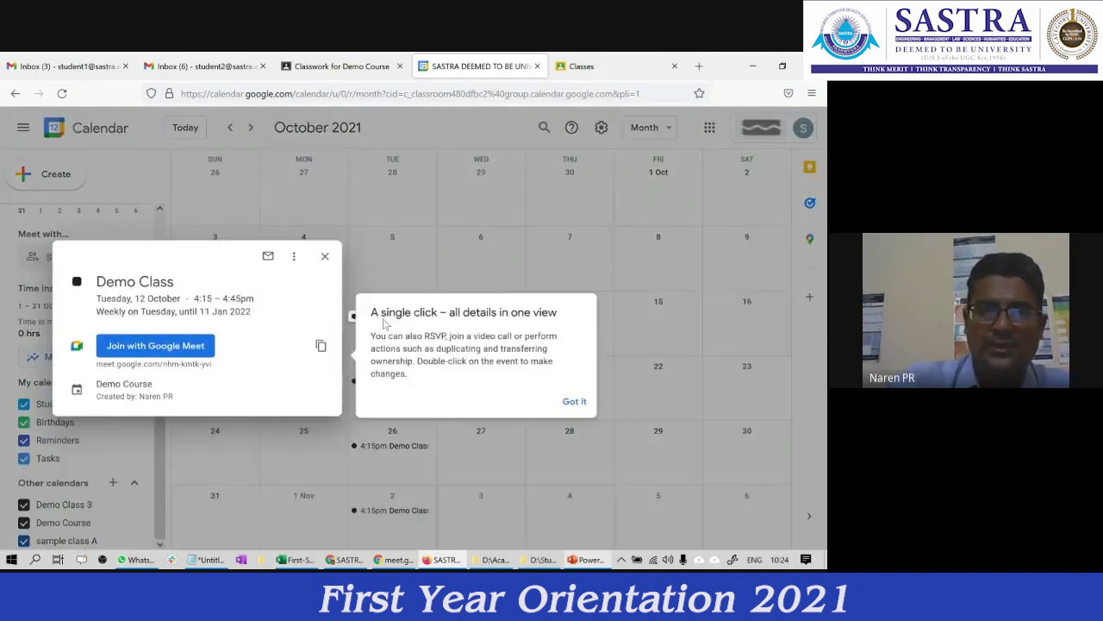
click(577, 402)
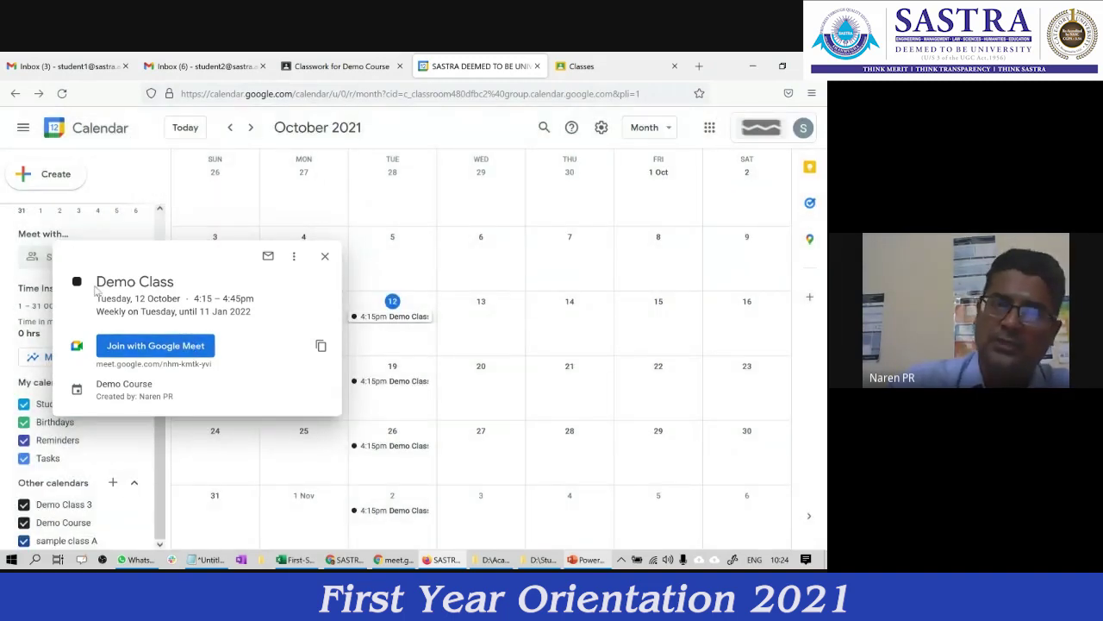
- Highlight the Demo Class title and its 4:15 – 4:45pm time, then close the event
drag(98, 281, 177, 282)
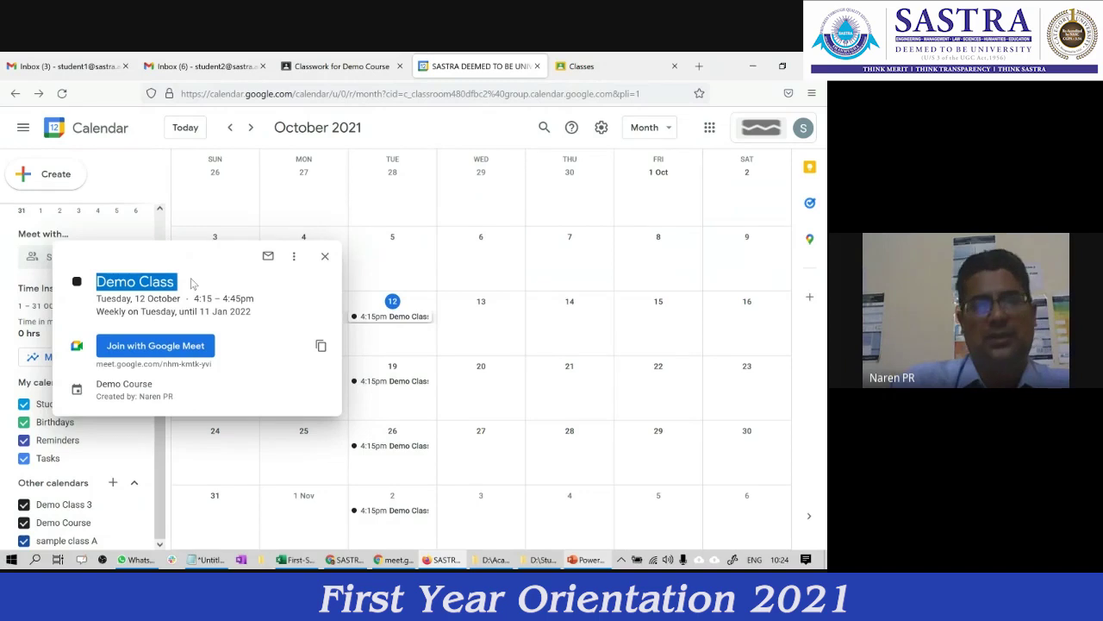
click(107, 281)
drag(107, 281, 134, 283)
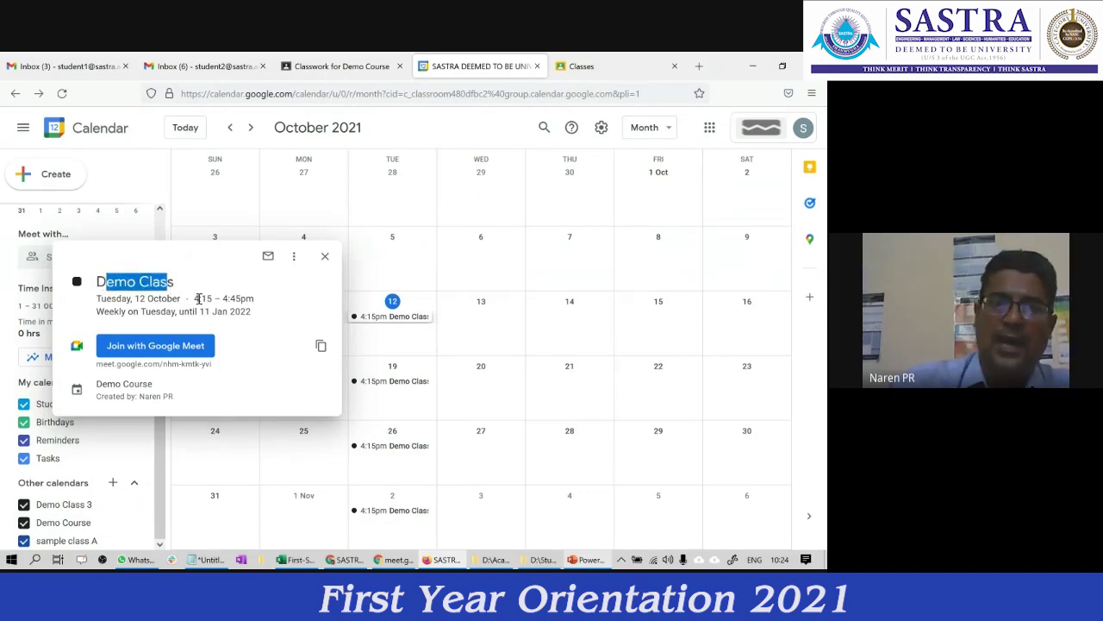
drag(195, 299, 269, 303)
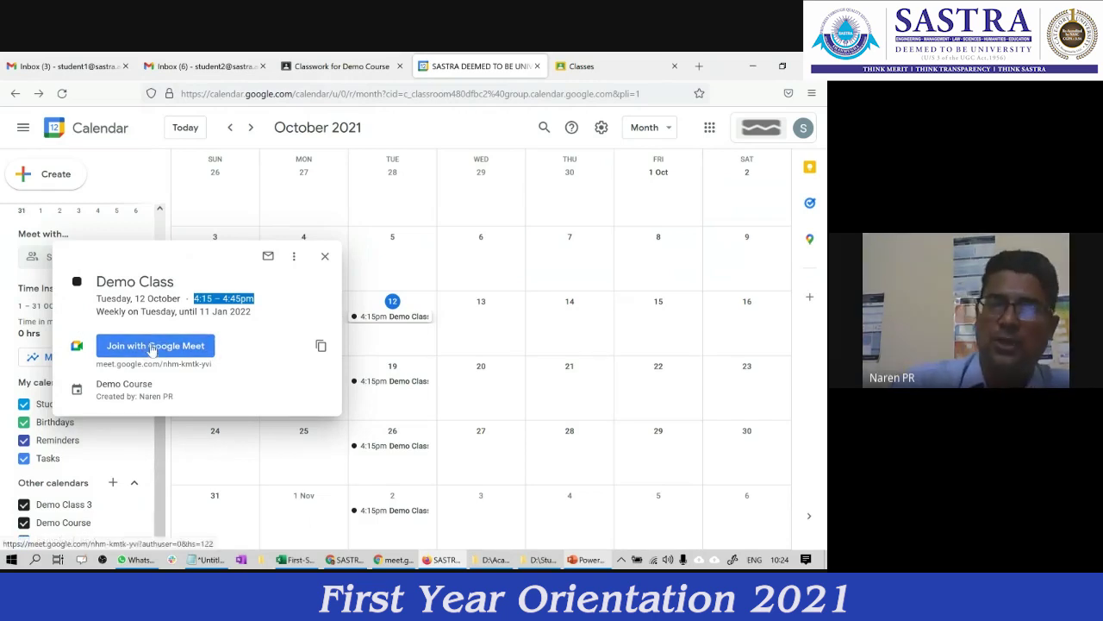
click(323, 257)
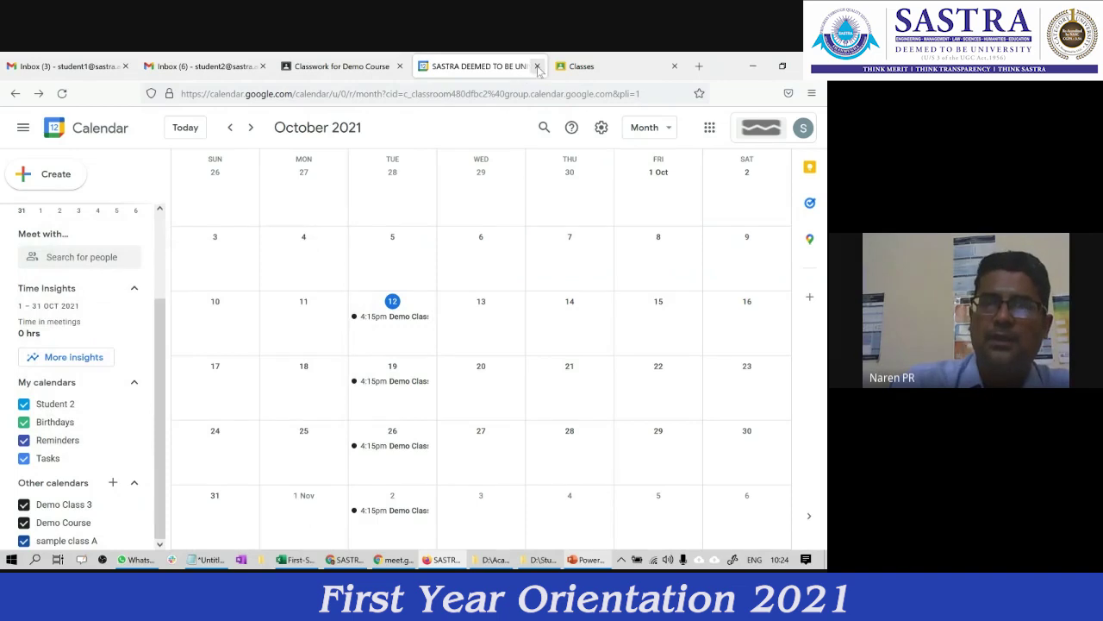
- Go back to Demo Course Classwork in Classroom and reopen the class calendar in a new tab
click(537, 66)
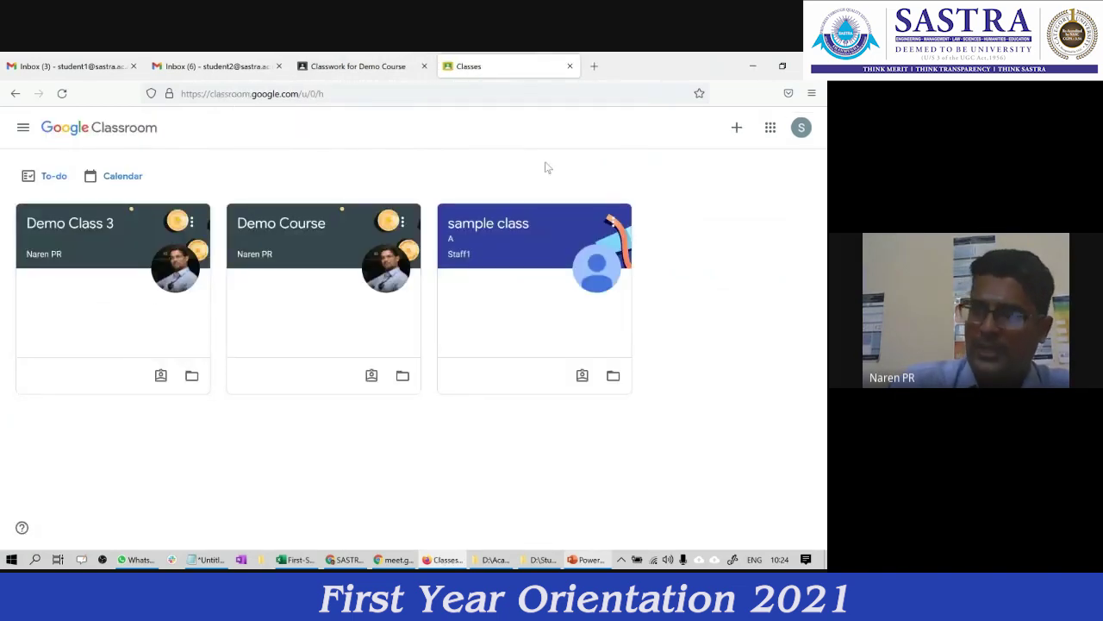
click(318, 220)
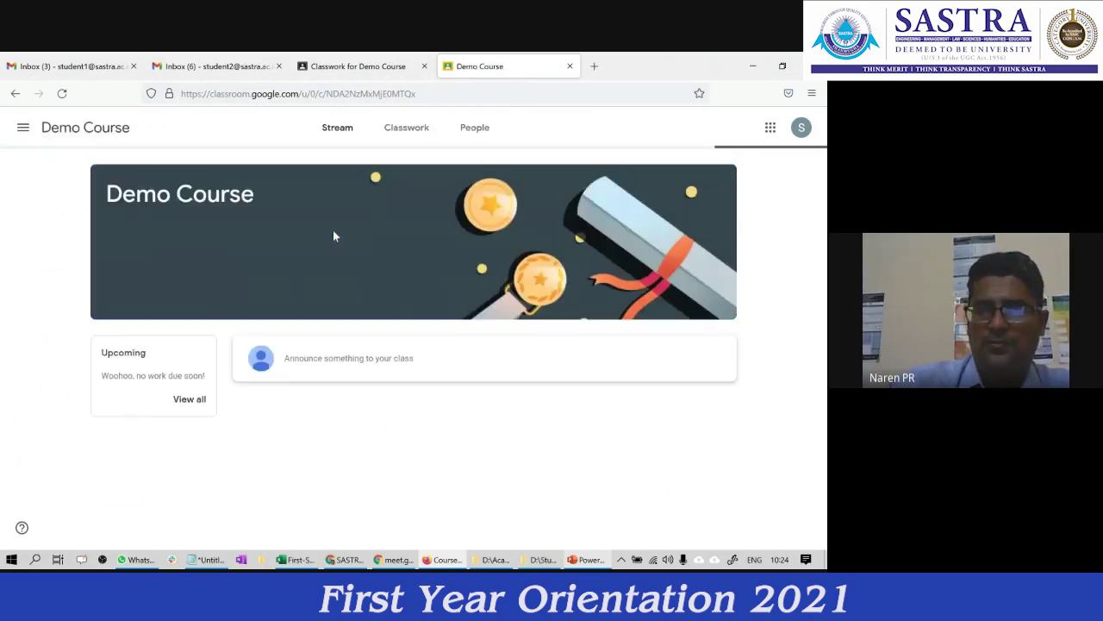
click(408, 137)
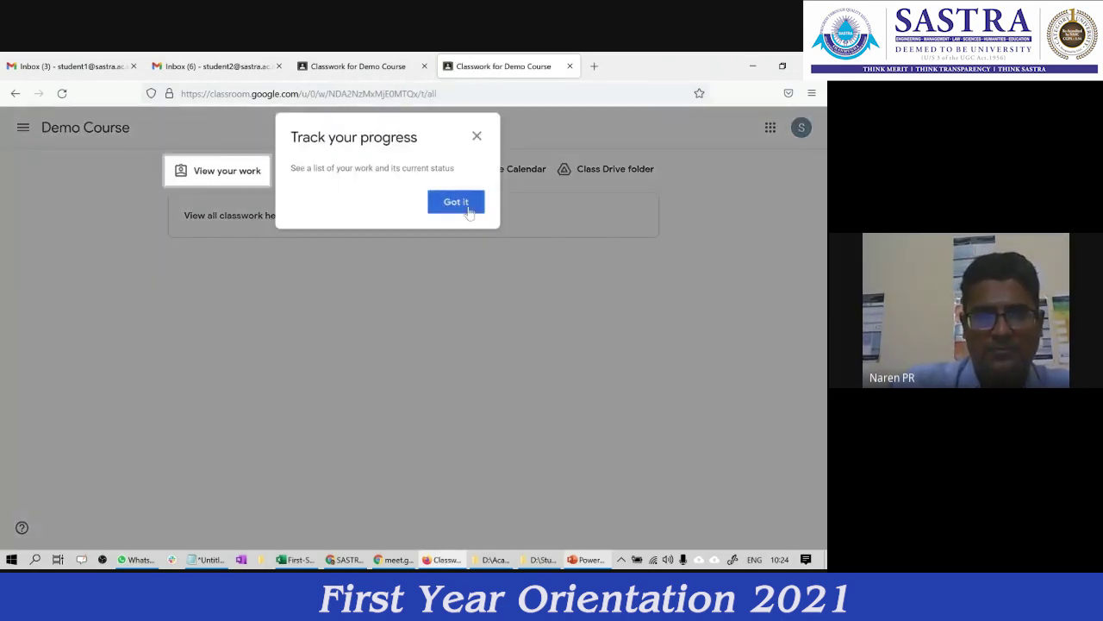
click(467, 208)
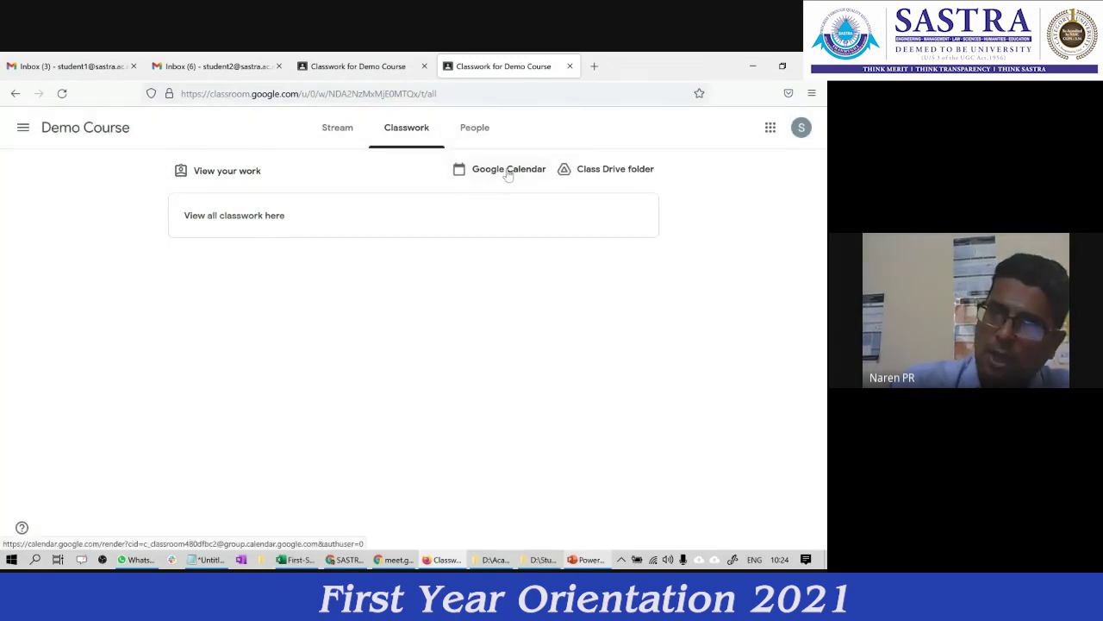
click(508, 175)
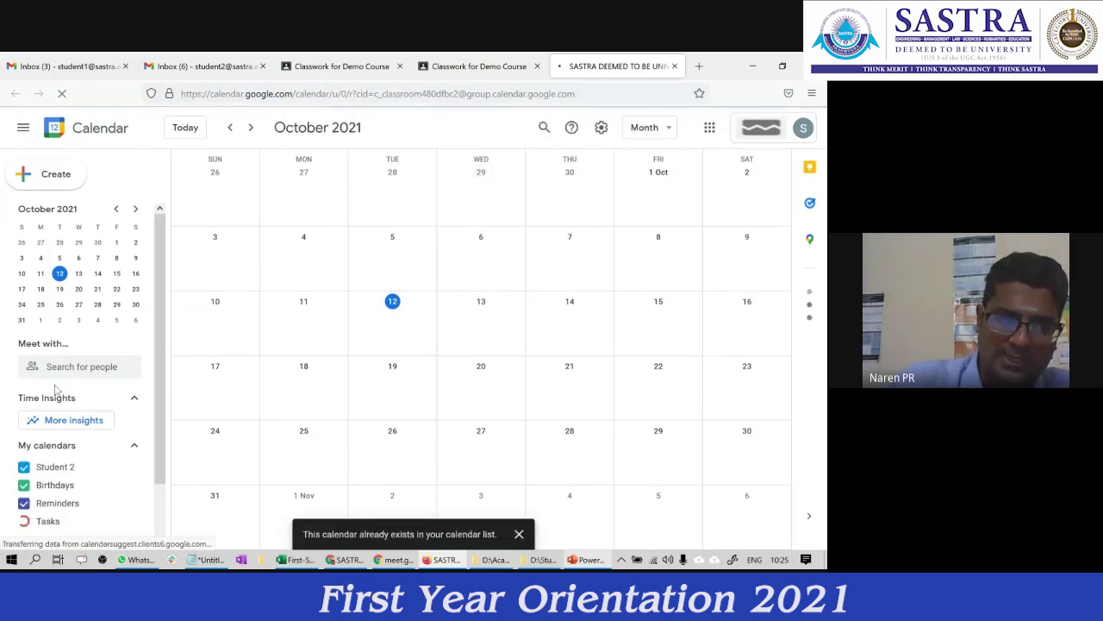
- View the calendar as Schedule, check the 12 Oct Demo Class Meet link, then close both extra tabs
scroll(76, 489, down, 1)
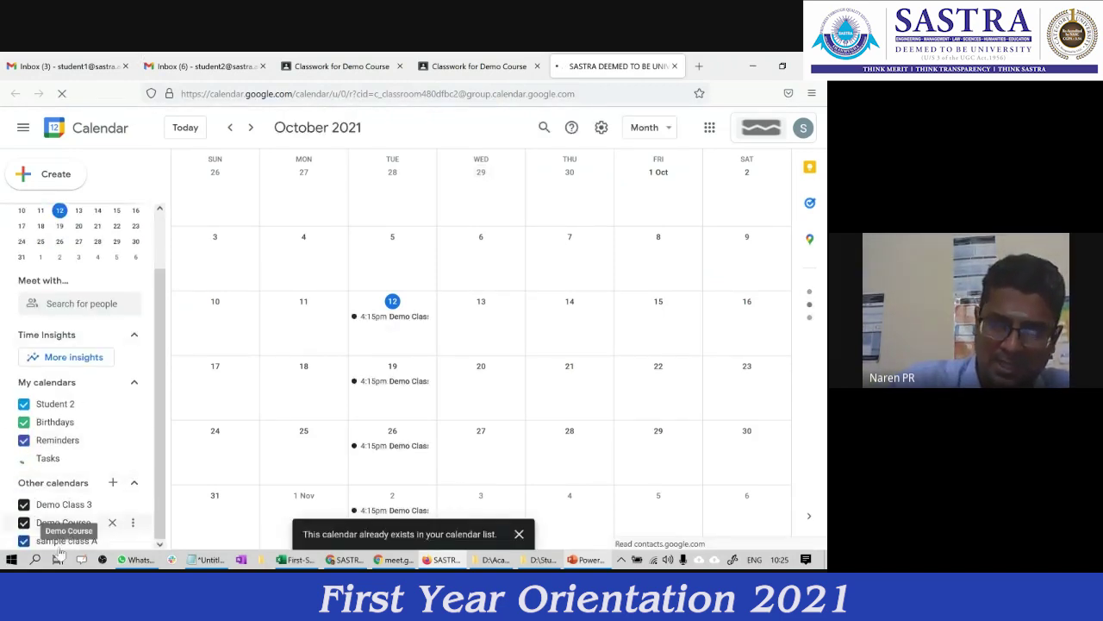
click(645, 127)
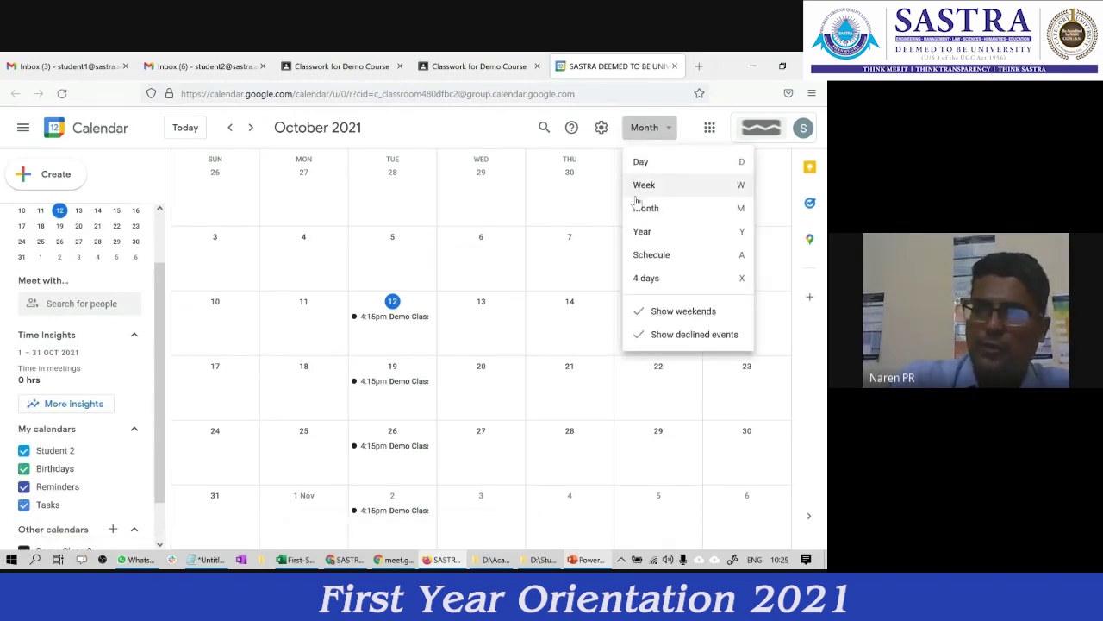
click(643, 255)
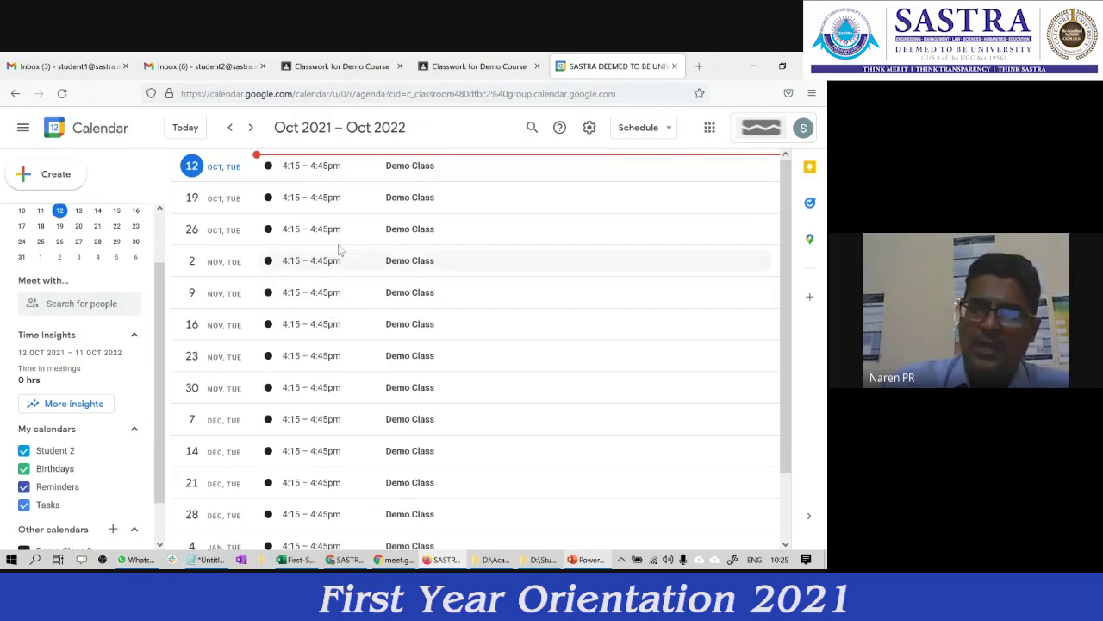
click(419, 176)
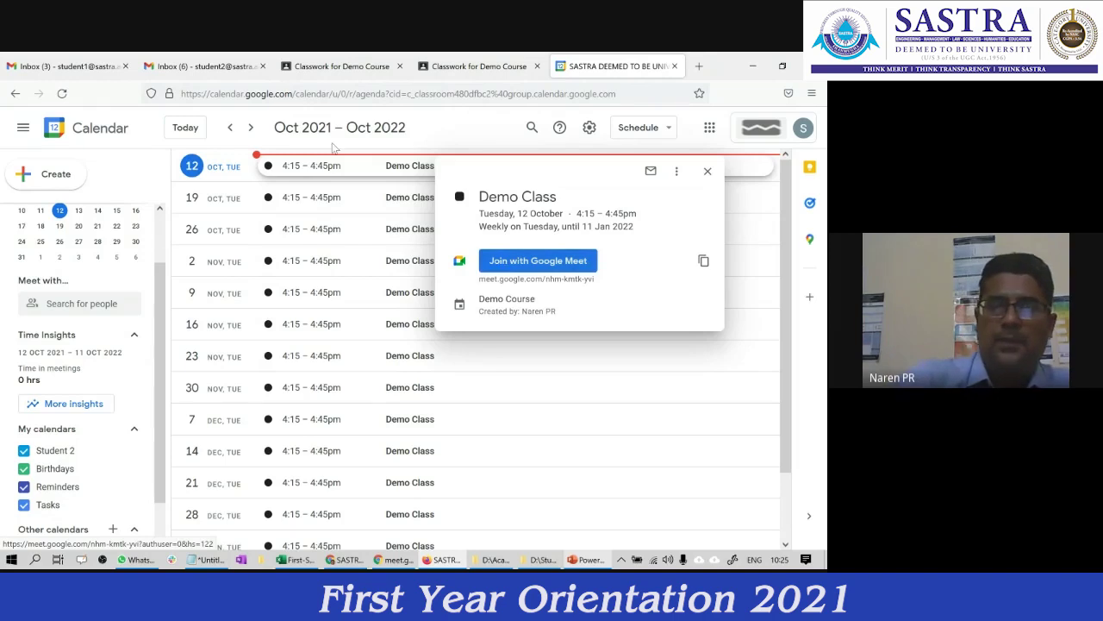
click(674, 65)
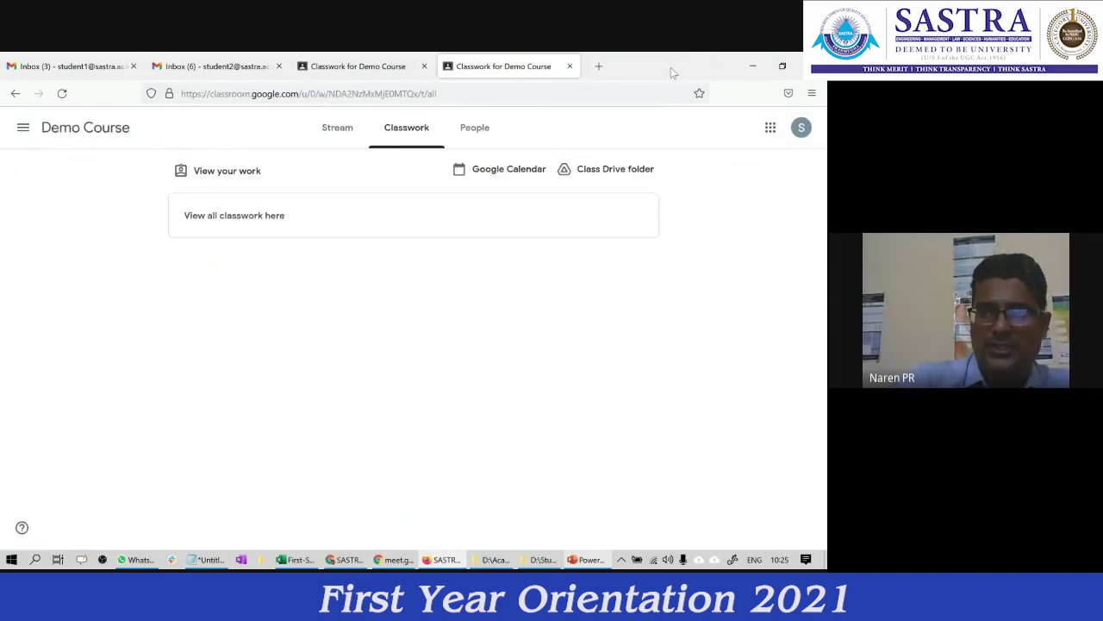
click(572, 68)
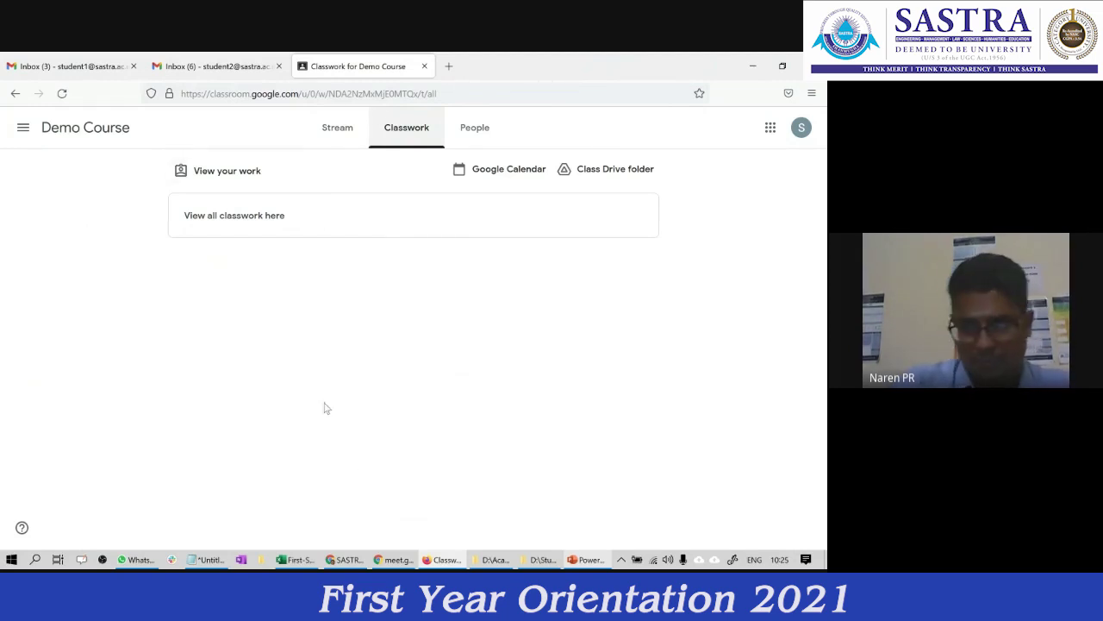
- In the teacher's window, open Demo Course, review its People list, and go to Classwork
click(344, 559)
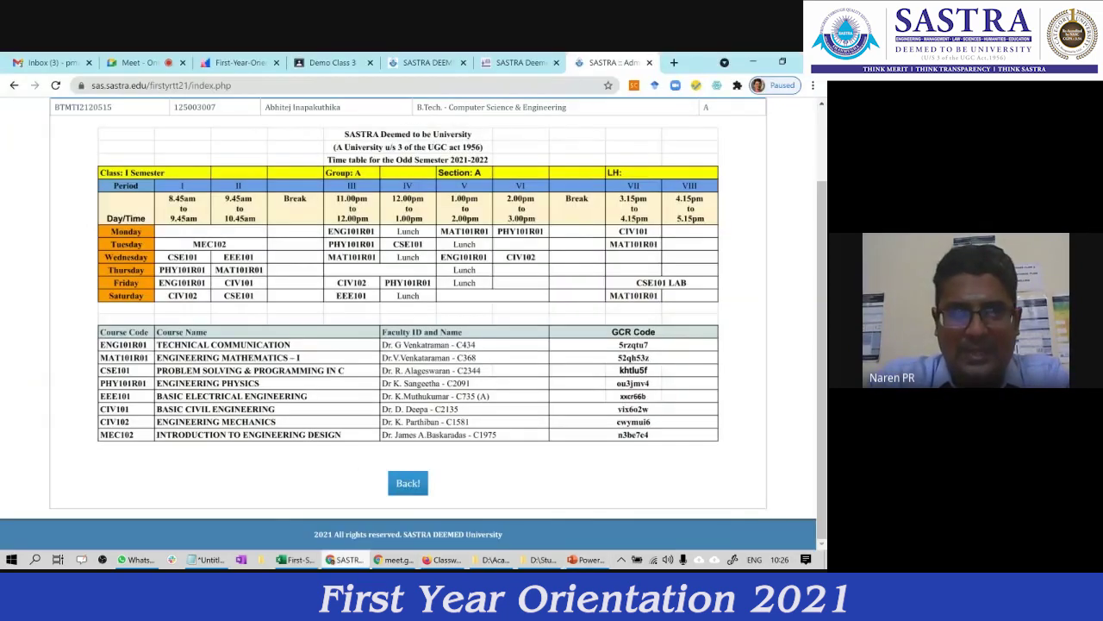
click(320, 66)
click(32, 126)
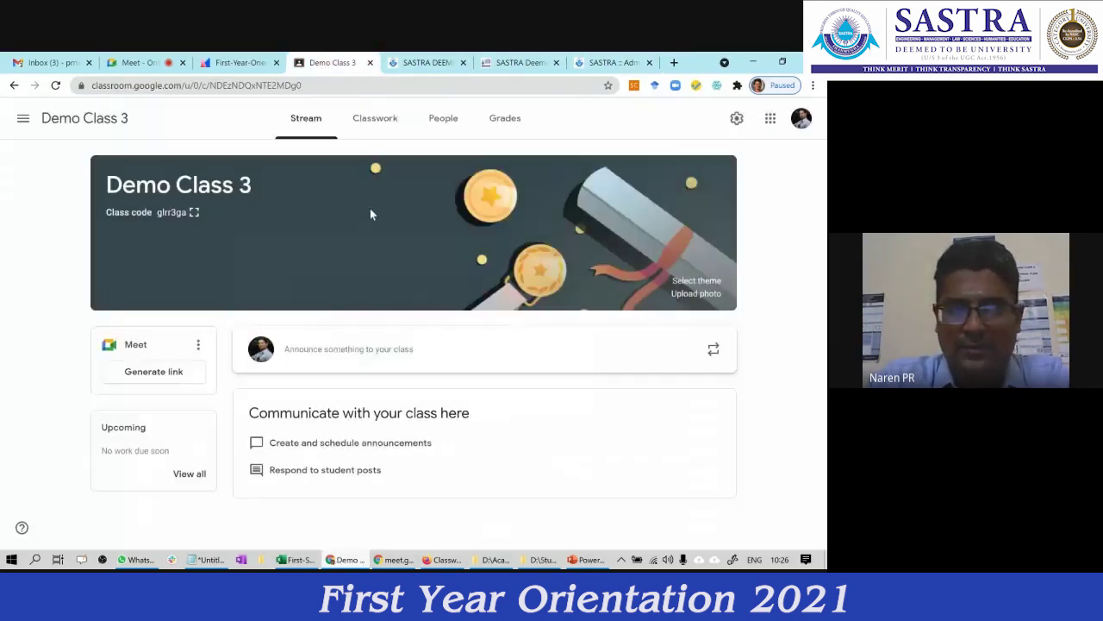
click(26, 120)
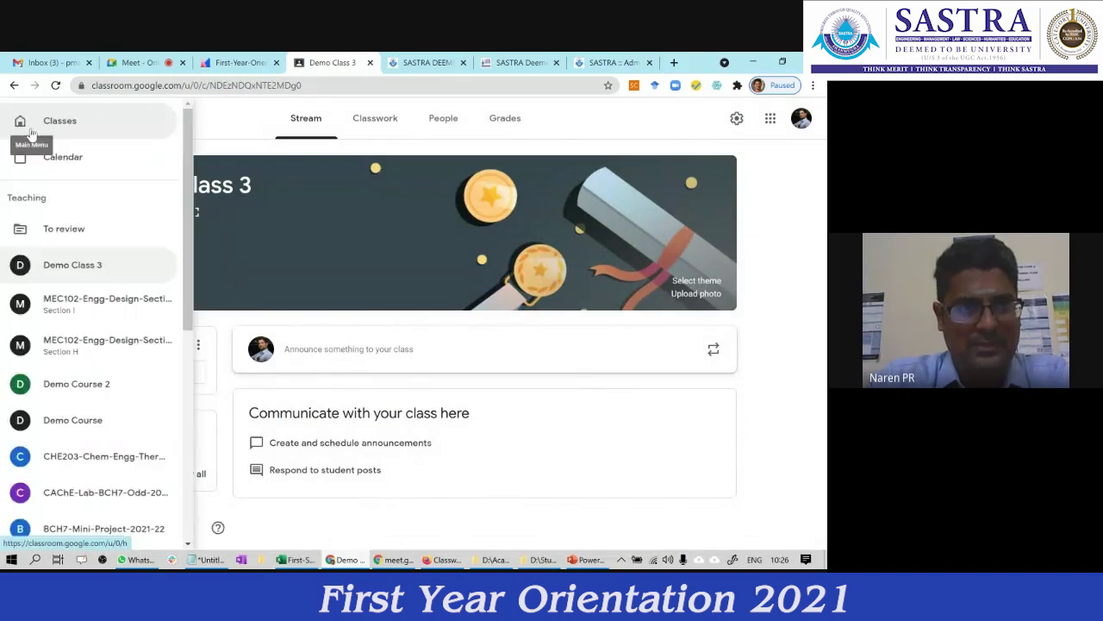
click(73, 405)
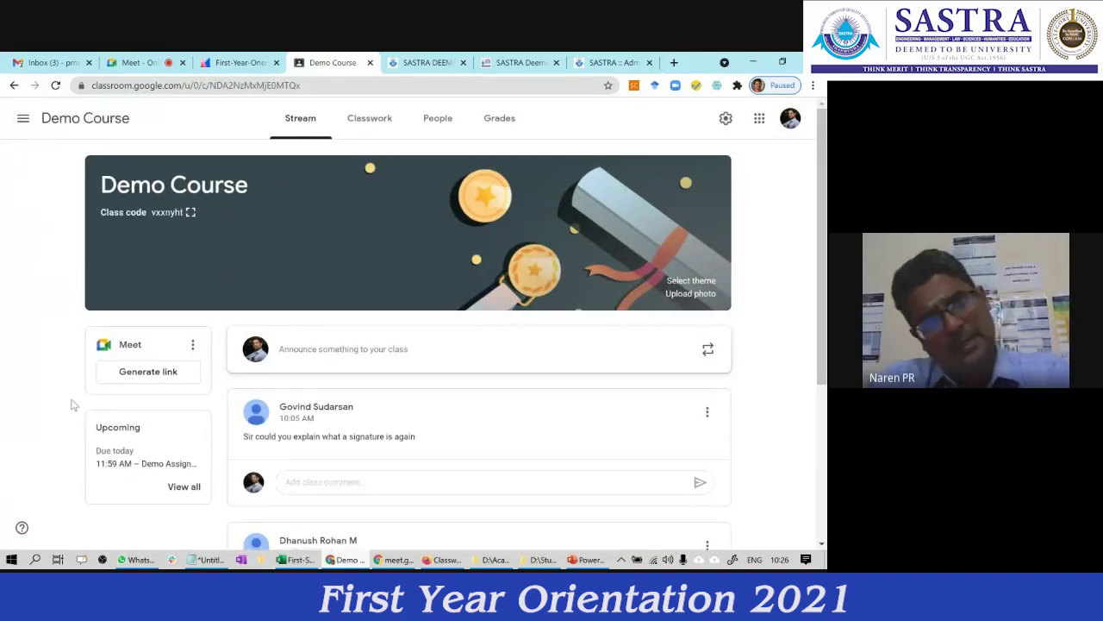
click(453, 127)
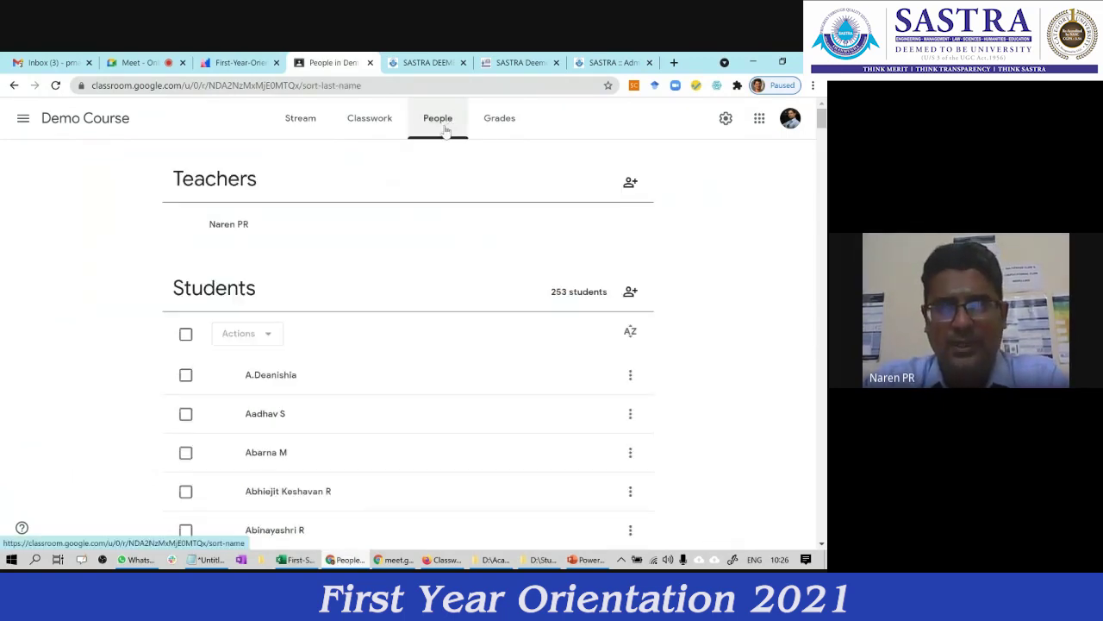
scroll(537, 293, down, 7)
scroll(547, 303, up, 5)
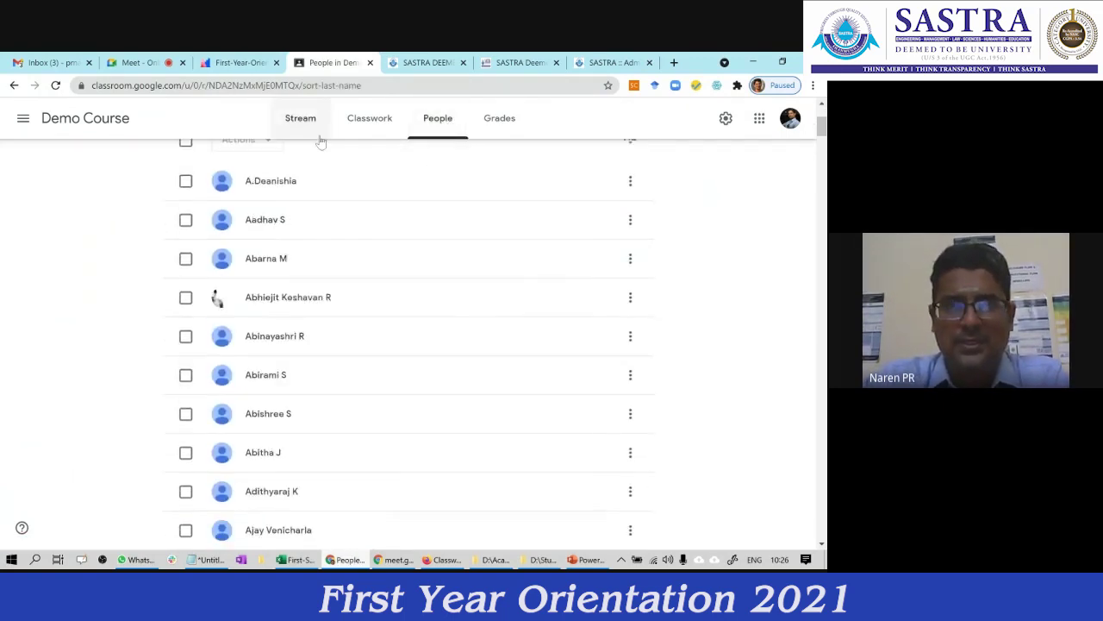
click(346, 122)
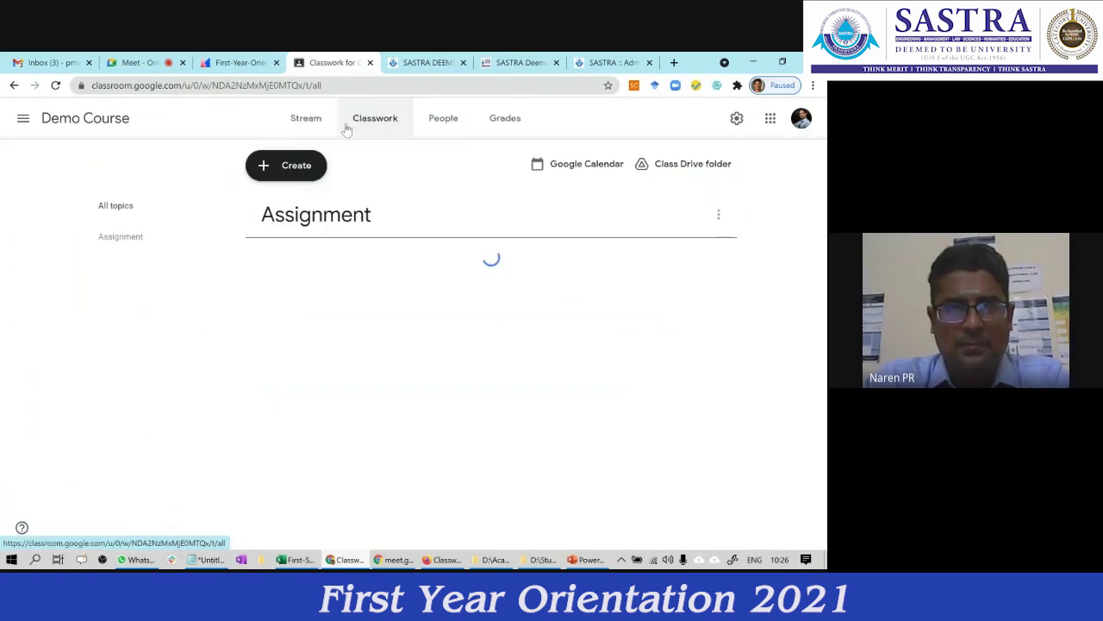
- Edit the Demo Assignment draft and assign it to all 253 students
click(375, 259)
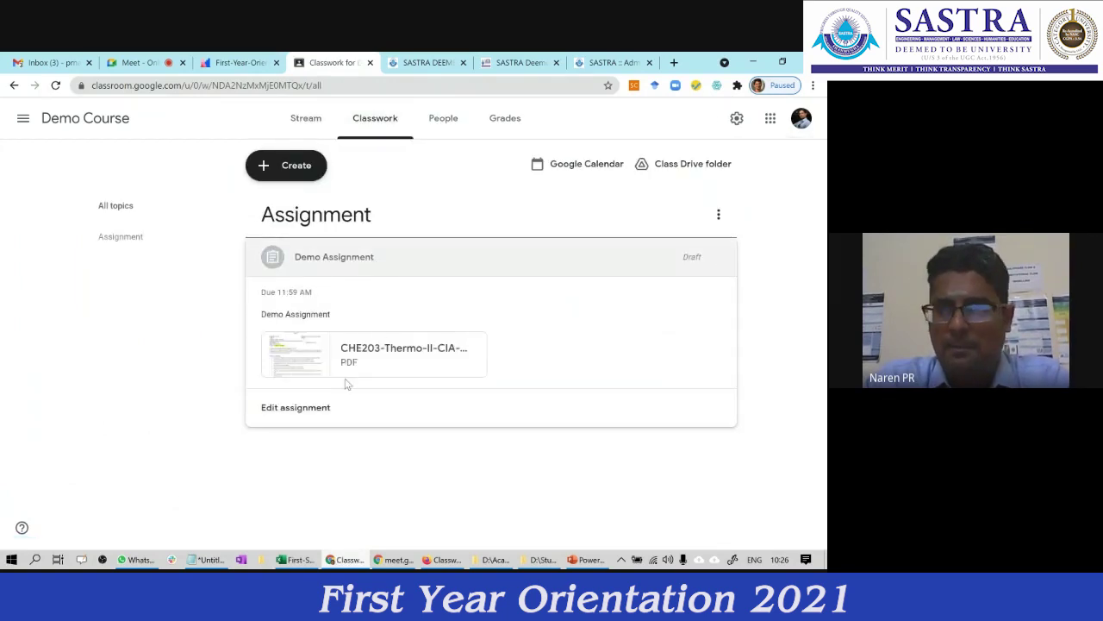
click(302, 417)
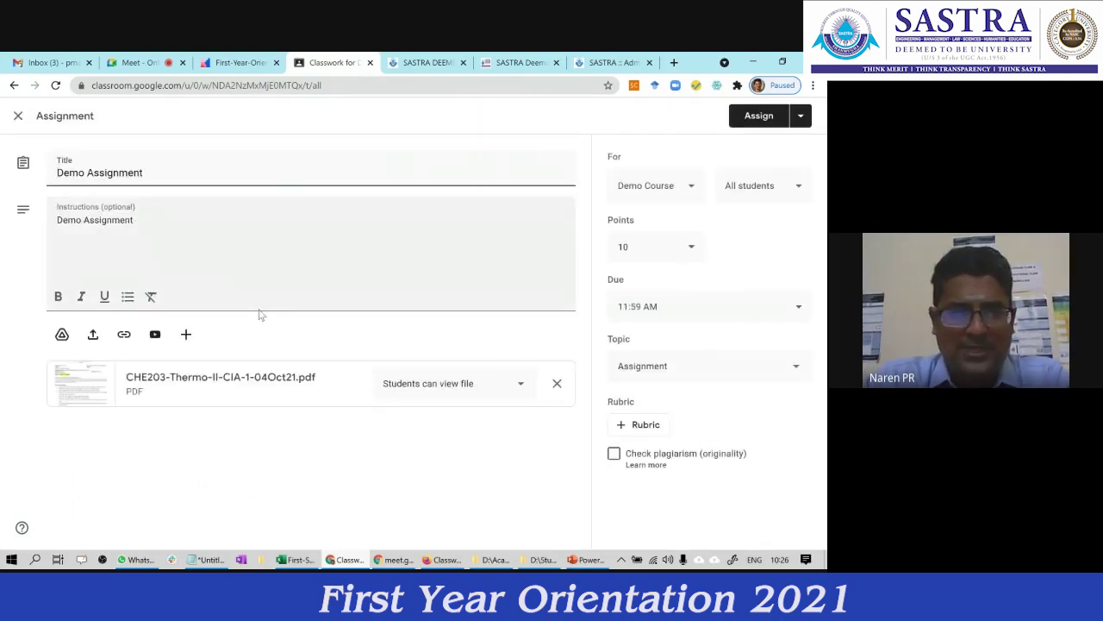
click(760, 116)
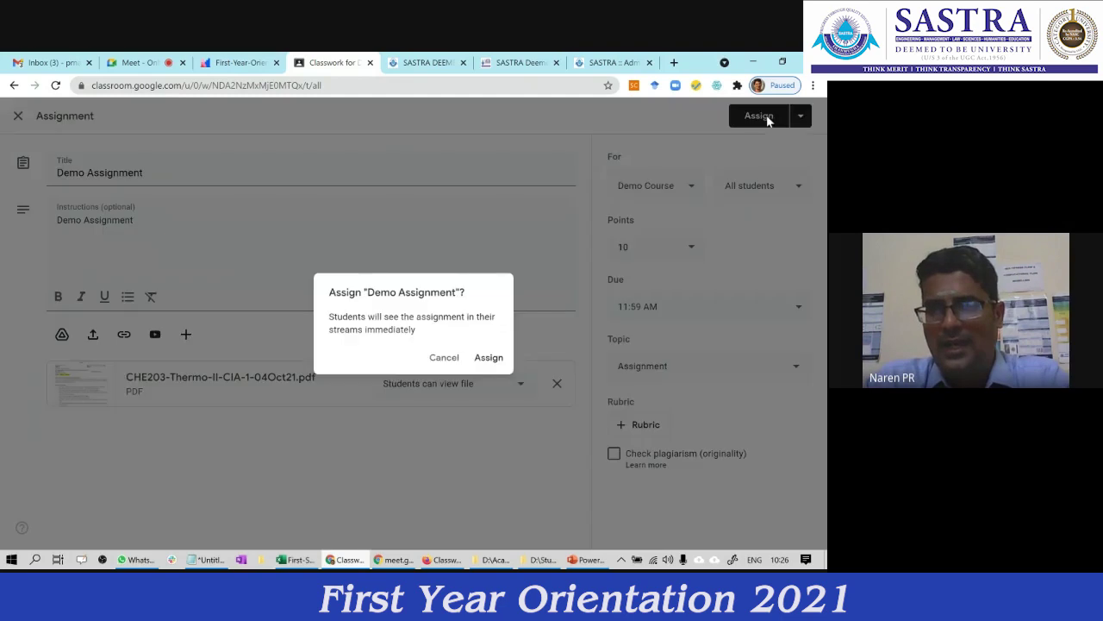
click(483, 358)
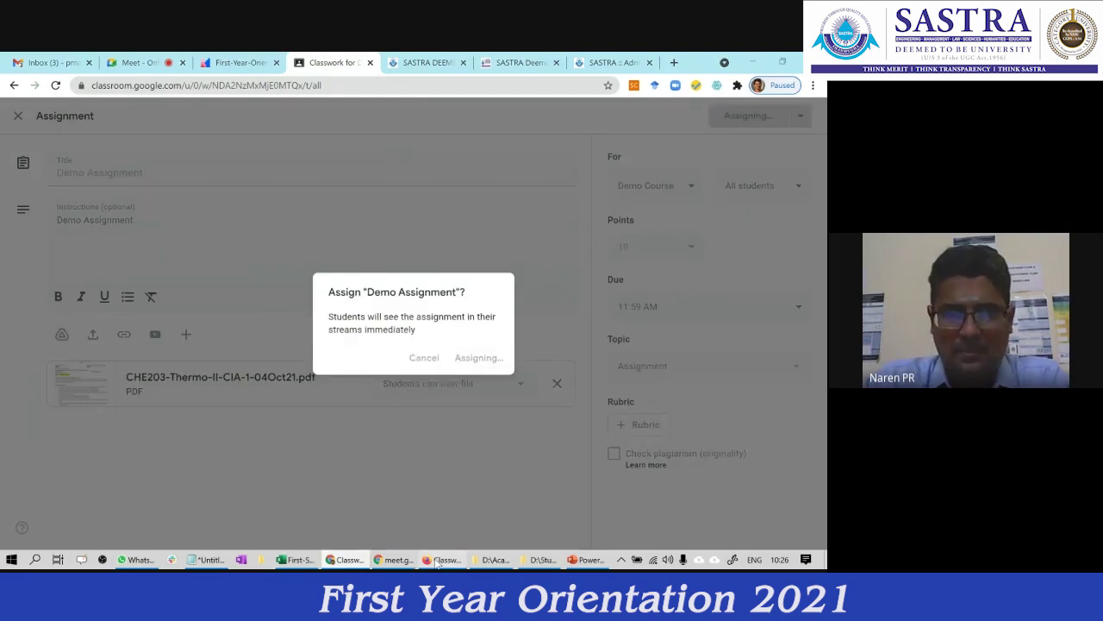
click(441, 560)
click(23, 127)
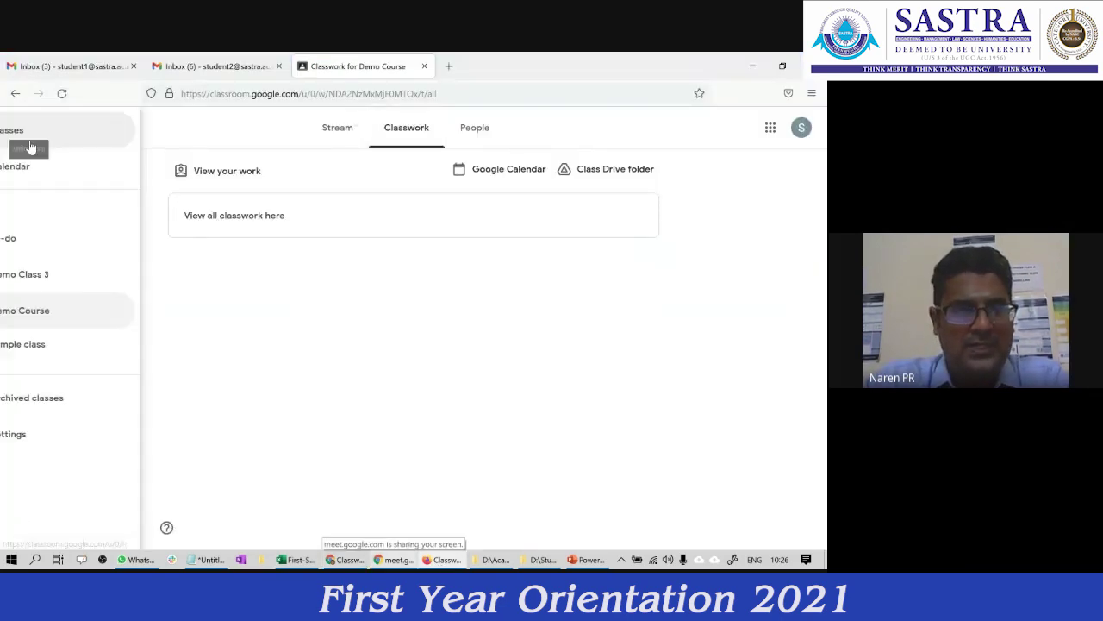
- Verify Demo Assignment shows 253 assigned on the teacher's Classwork, then reload the student's class list
click(53, 131)
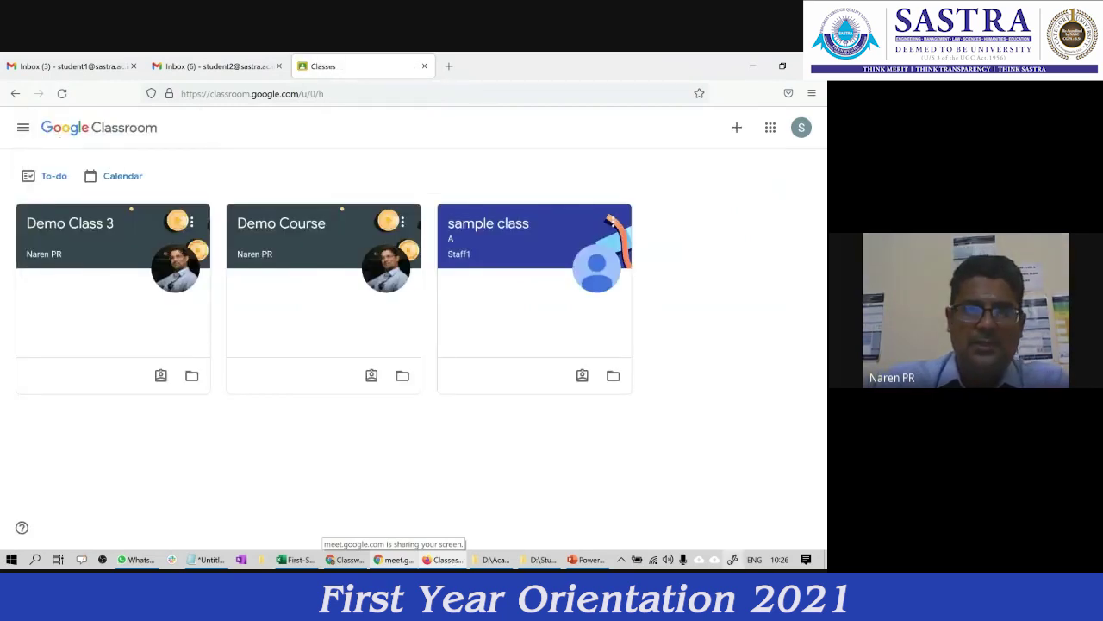
click(347, 559)
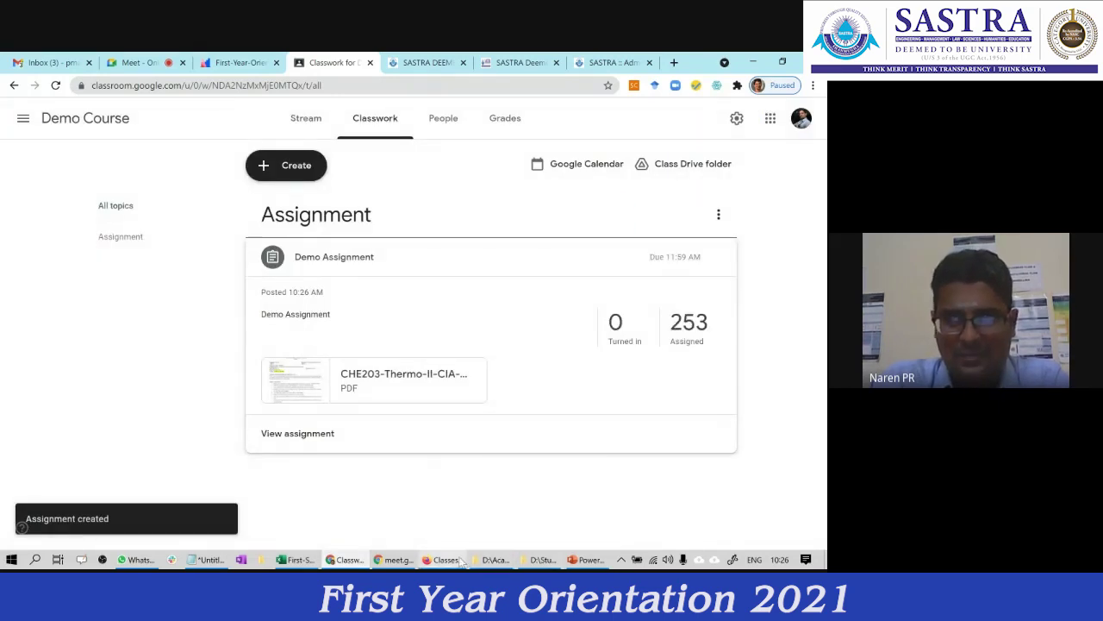
click(464, 561)
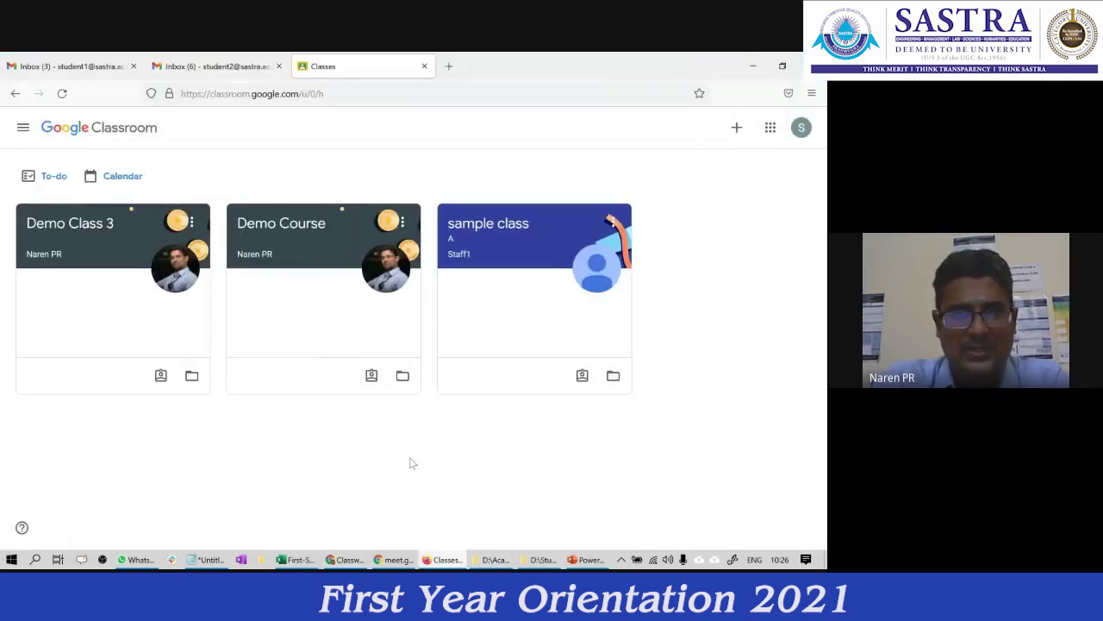
click(61, 94)
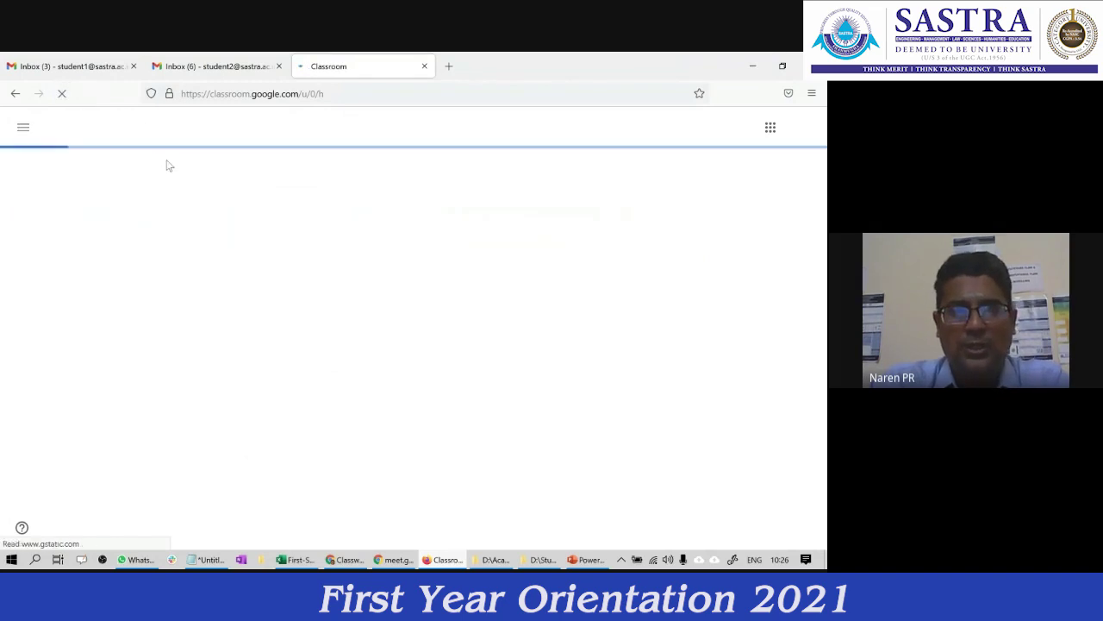
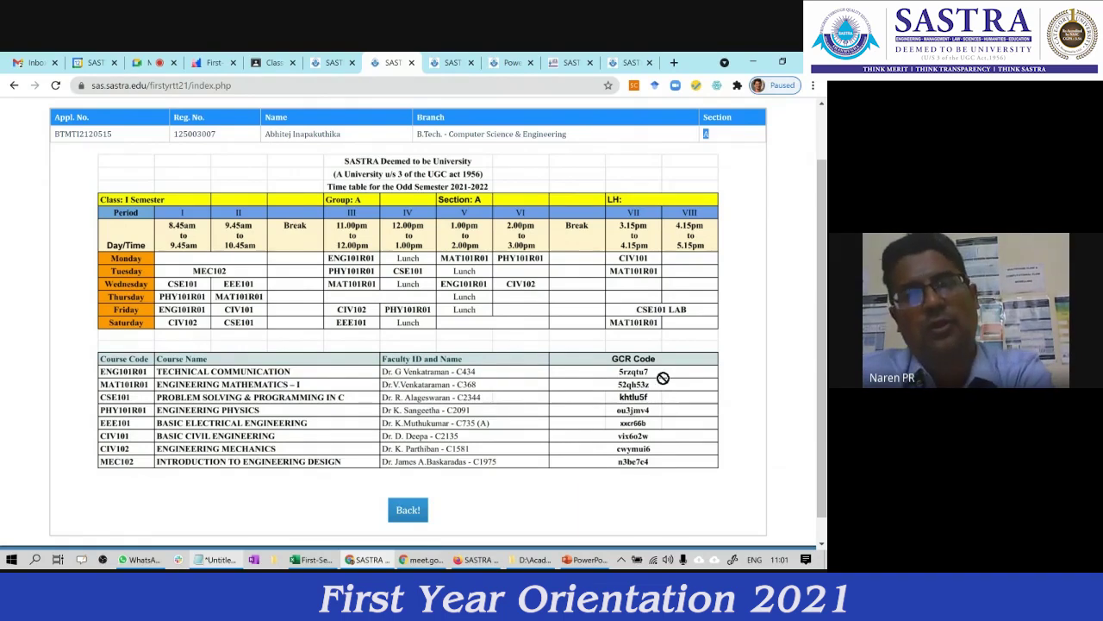
- Mark the timetable and SWI access questions as answered, then bring the Google Calendar browser forward
click(213, 63)
click(402, 407)
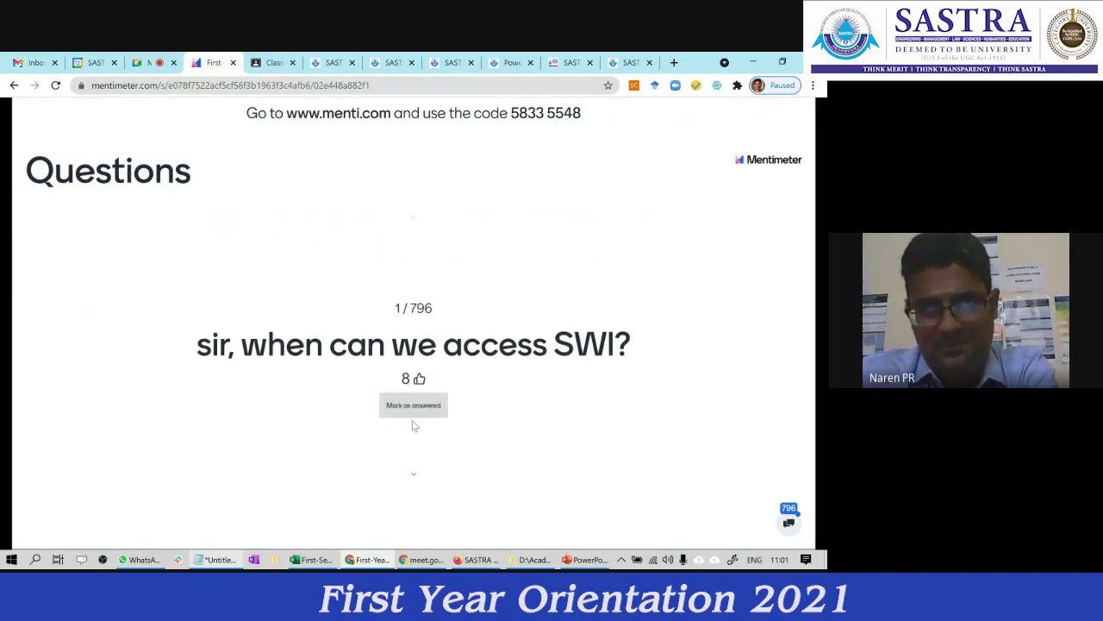
click(412, 412)
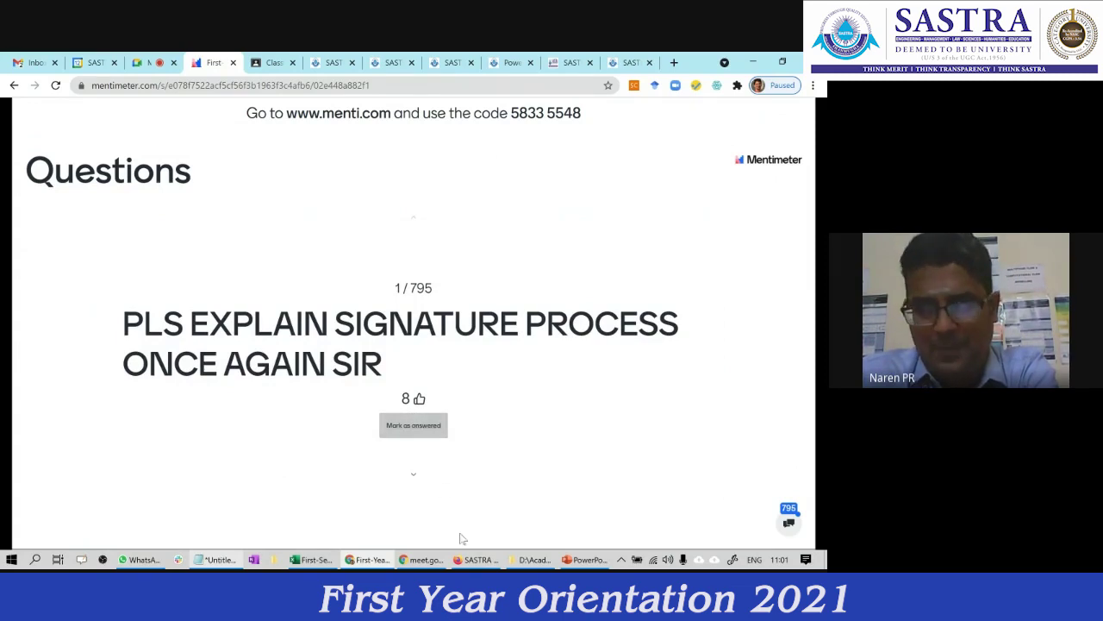
click(565, 561)
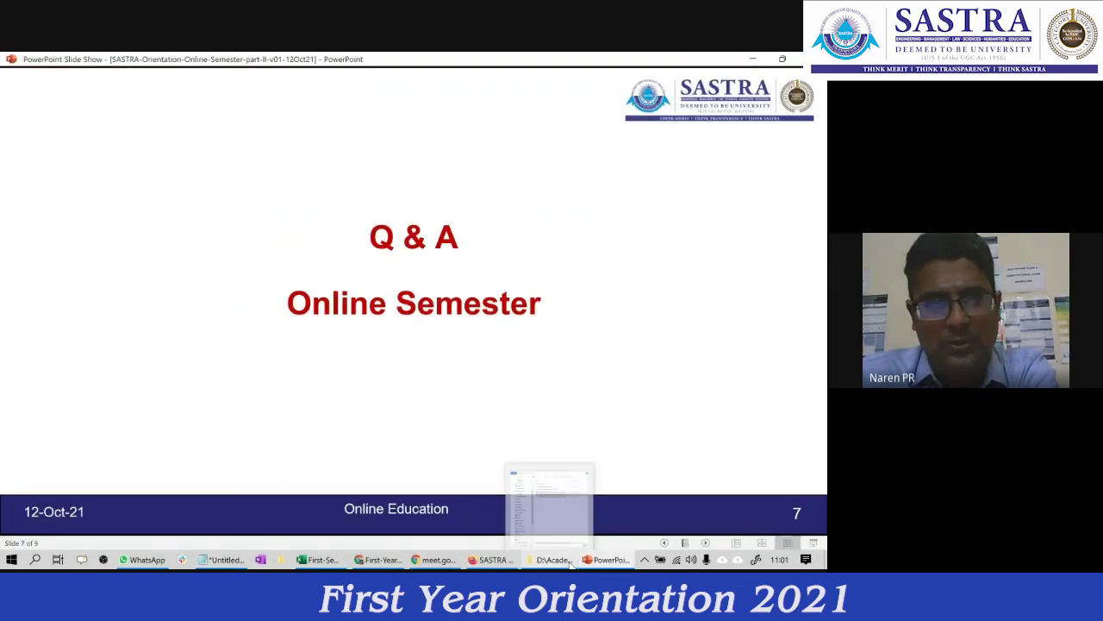
click(497, 561)
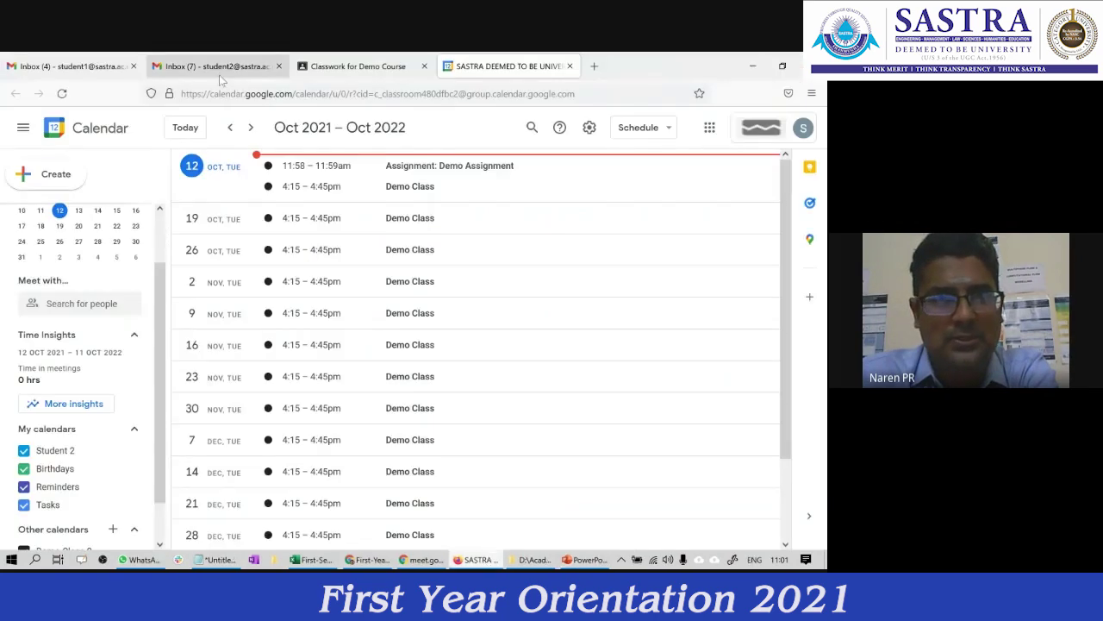
- Go from the Gmail inbox to See all settings, scroll to Signature and choose Create new
click(73, 67)
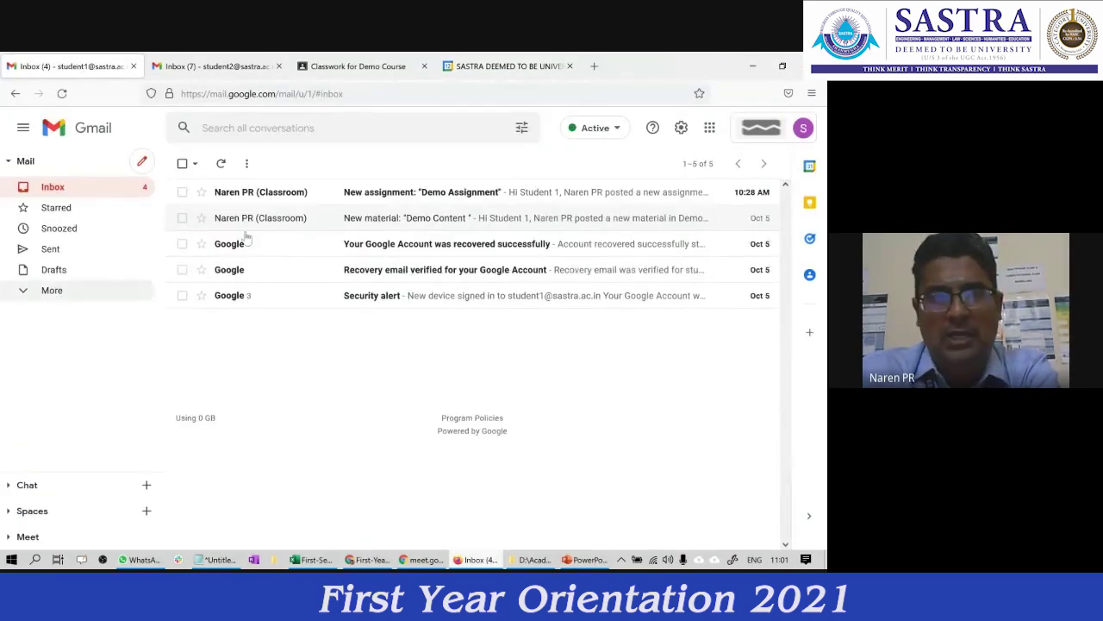
click(764, 141)
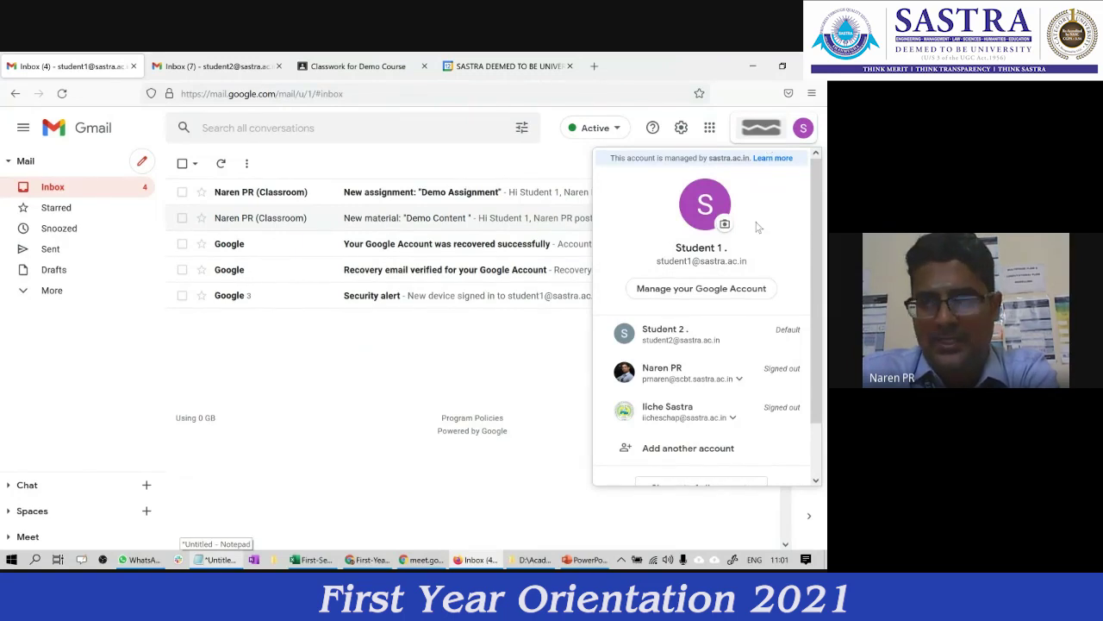
click(473, 169)
click(681, 129)
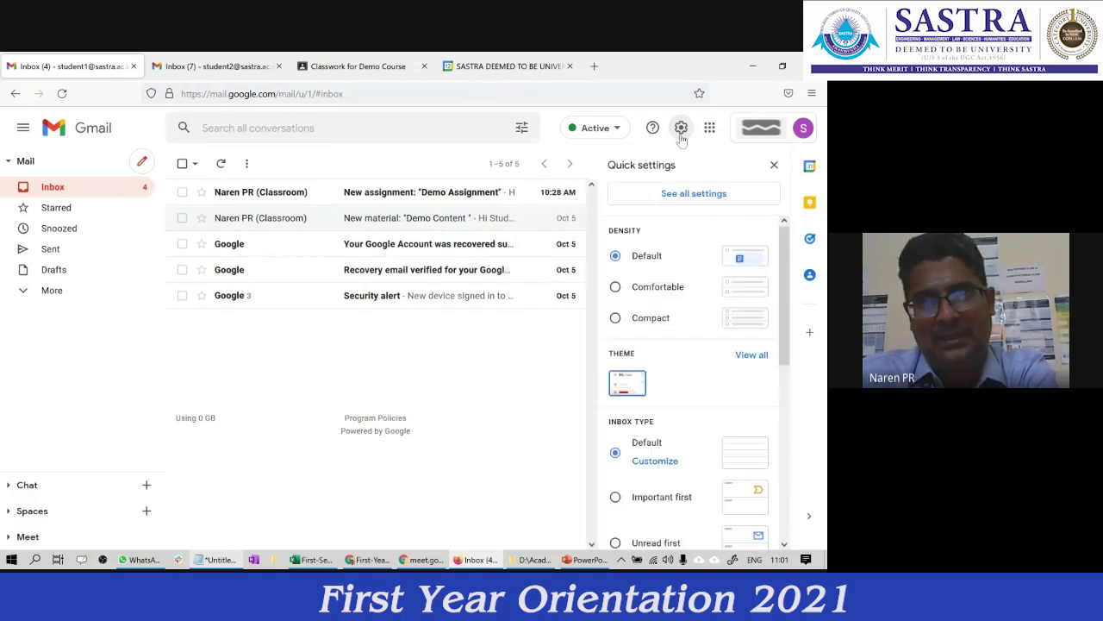
click(687, 195)
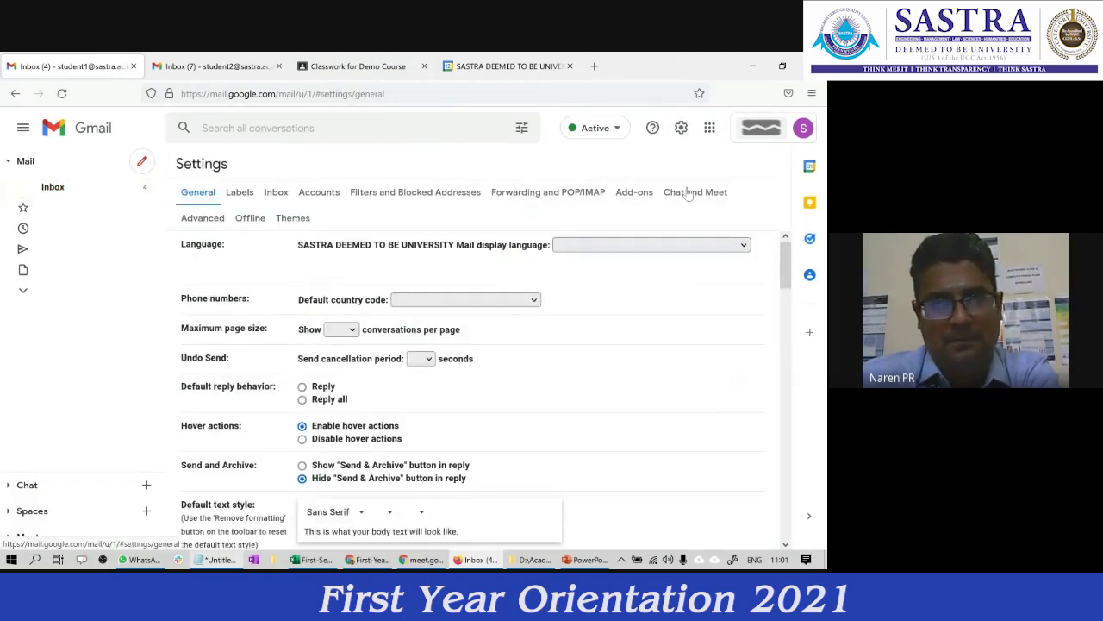
scroll(302, 337, down, 1)
scroll(301, 337, down, 10)
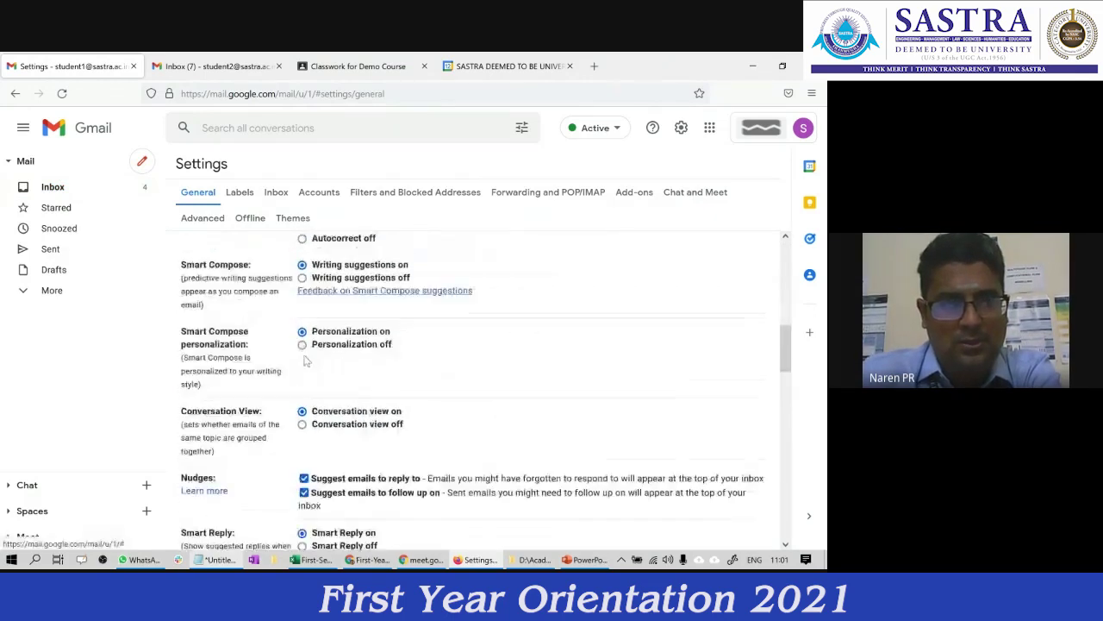
scroll(317, 371, down, 5)
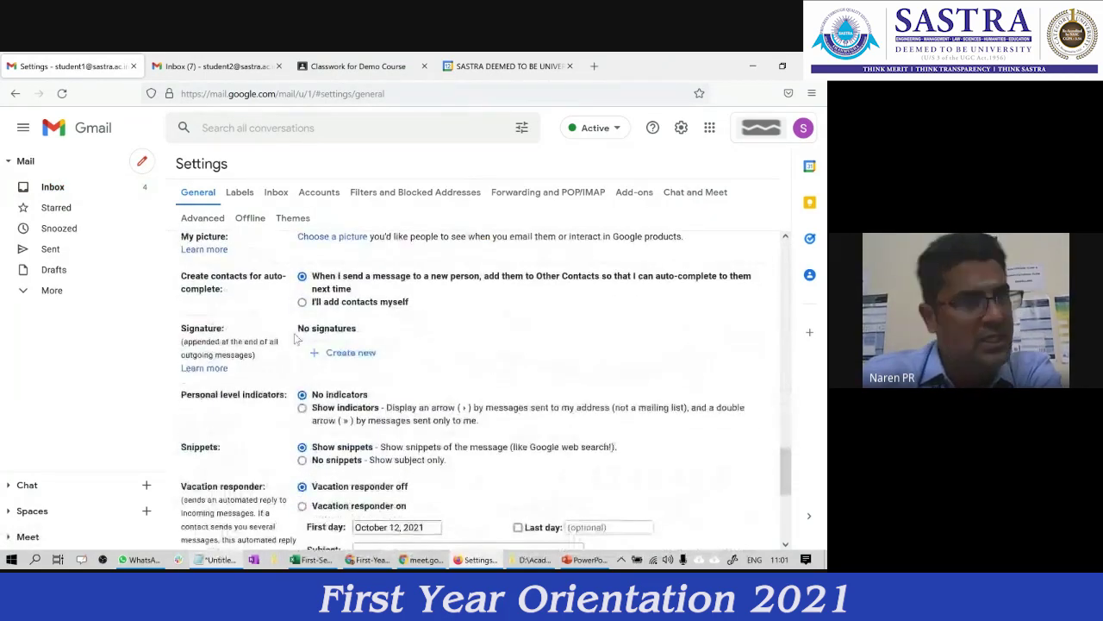
click(338, 344)
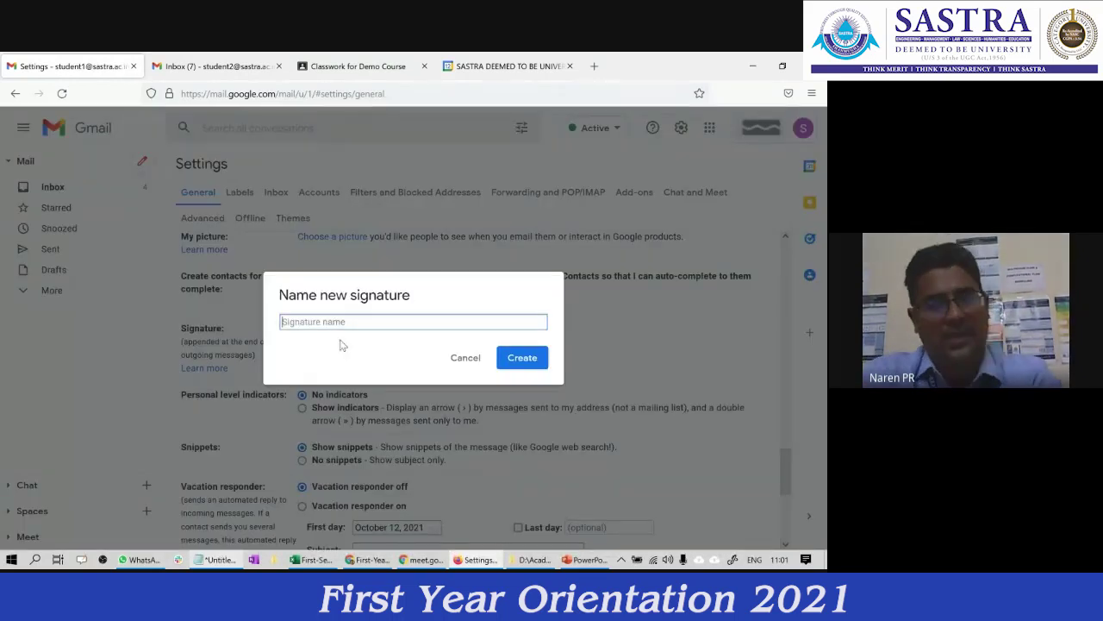
- Enter NarenSign as the name of the new signature
click(341, 345)
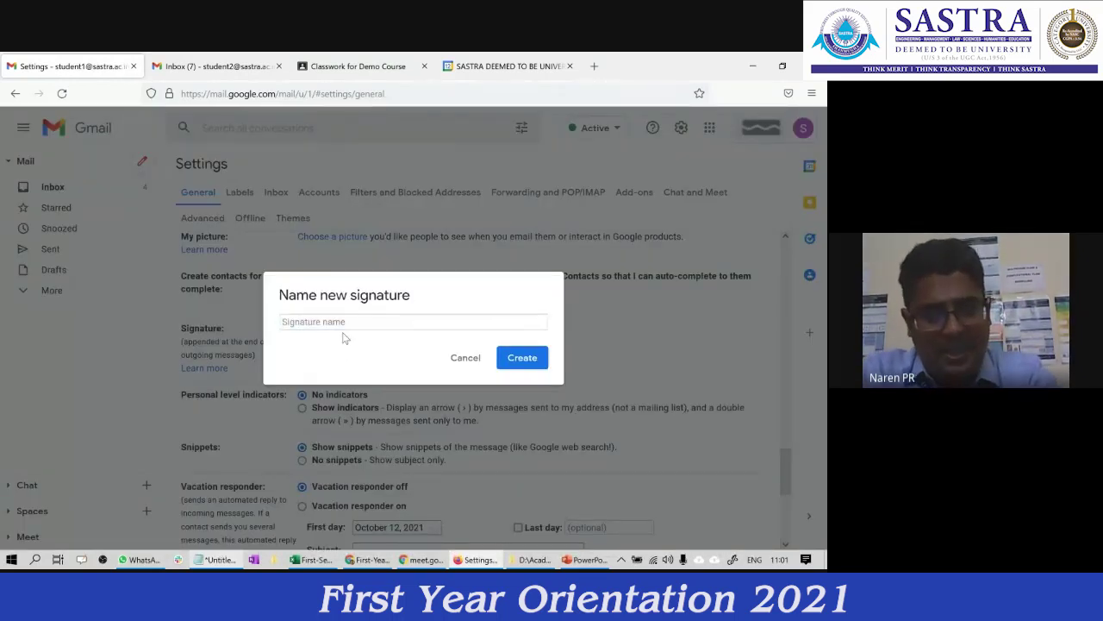
click(339, 324)
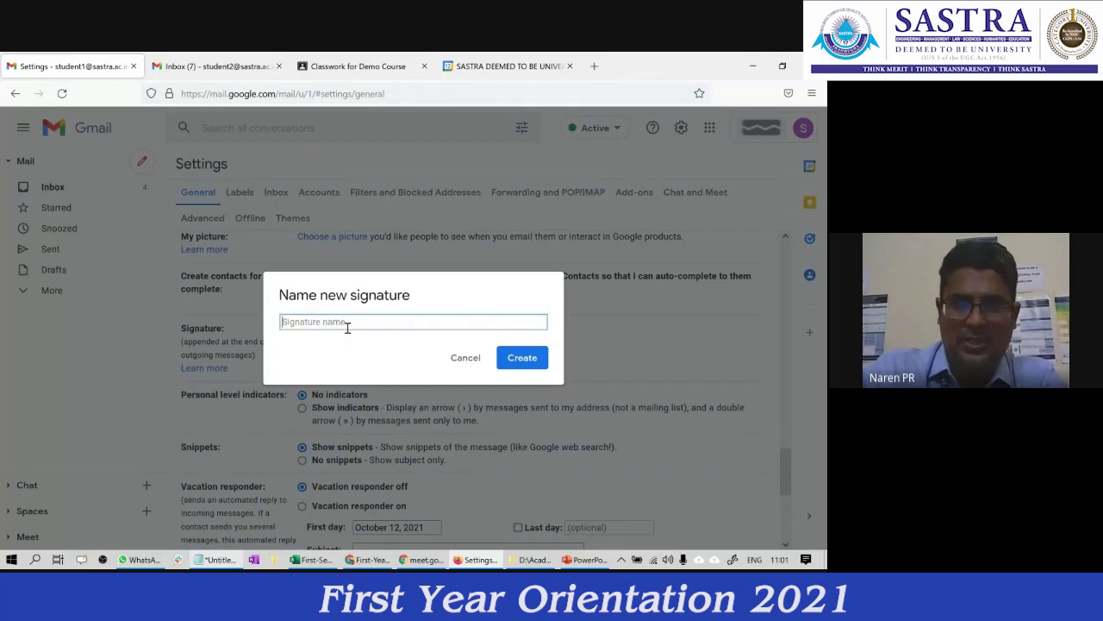
text(NarenSign)
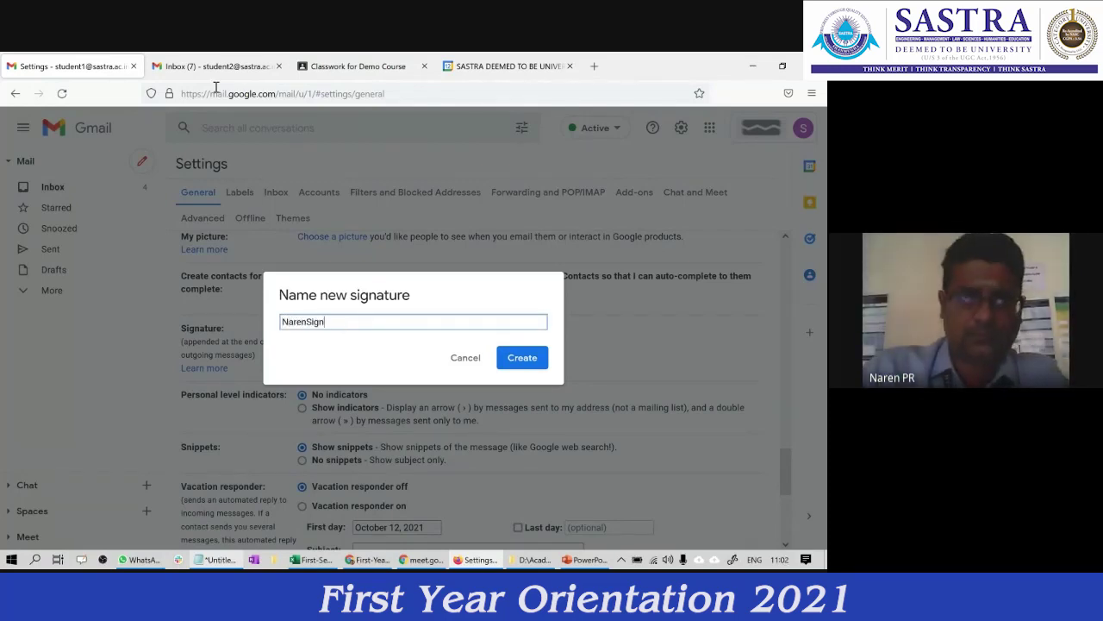
- Turn off the camera in the Meet call and bring the Gmail window back
click(183, 65)
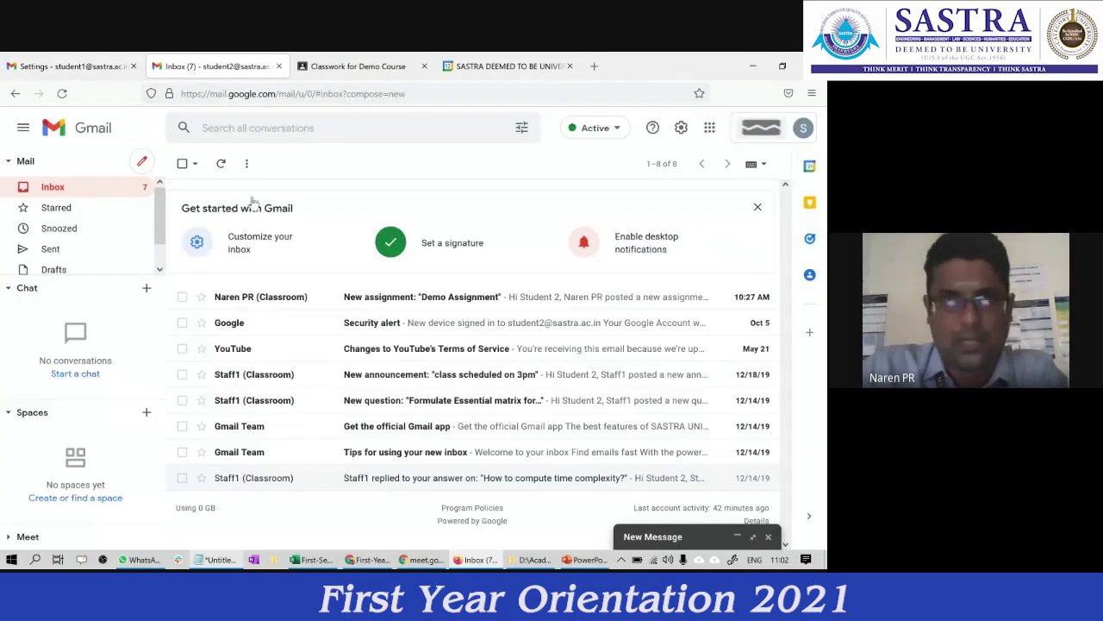
click(371, 559)
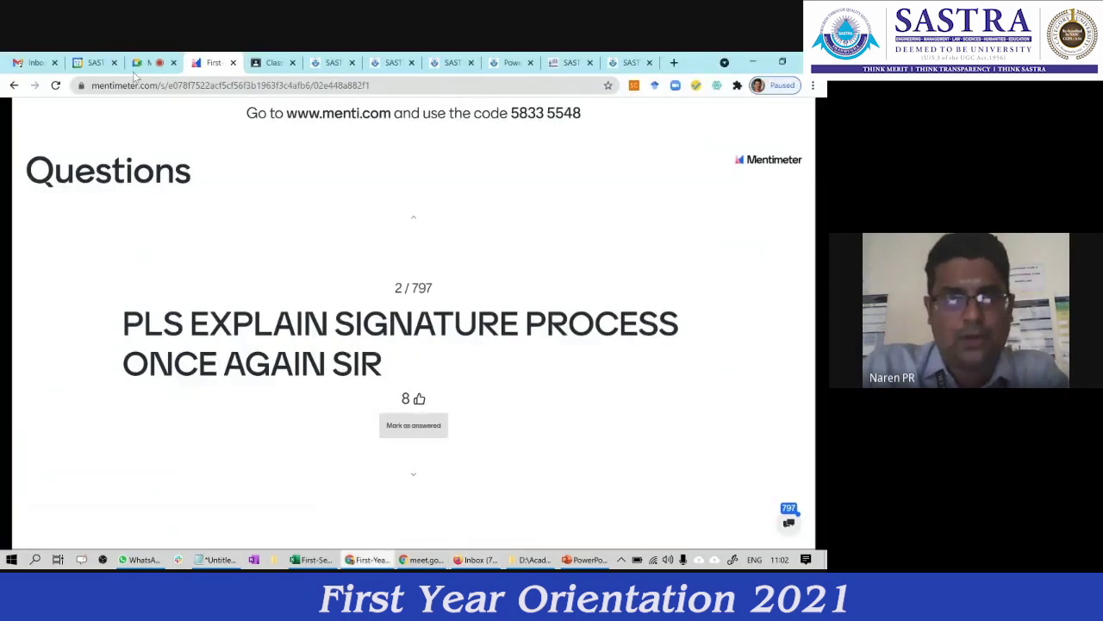
click(148, 62)
click(346, 525)
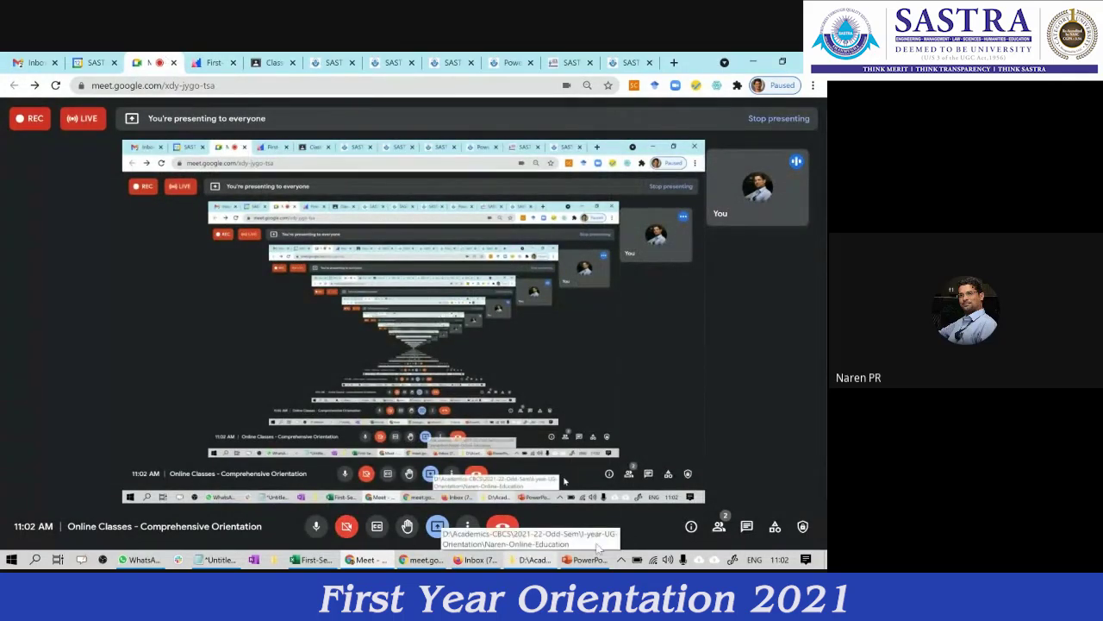
click(470, 560)
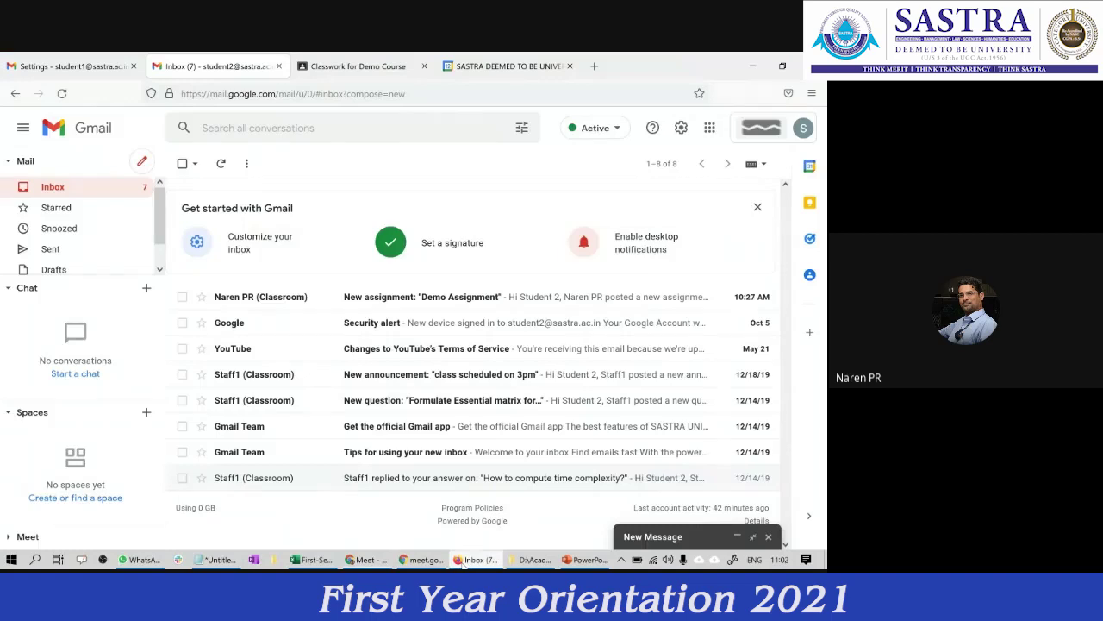
- Create the NarenSign signature and dismiss the rich text editor warning
click(86, 67)
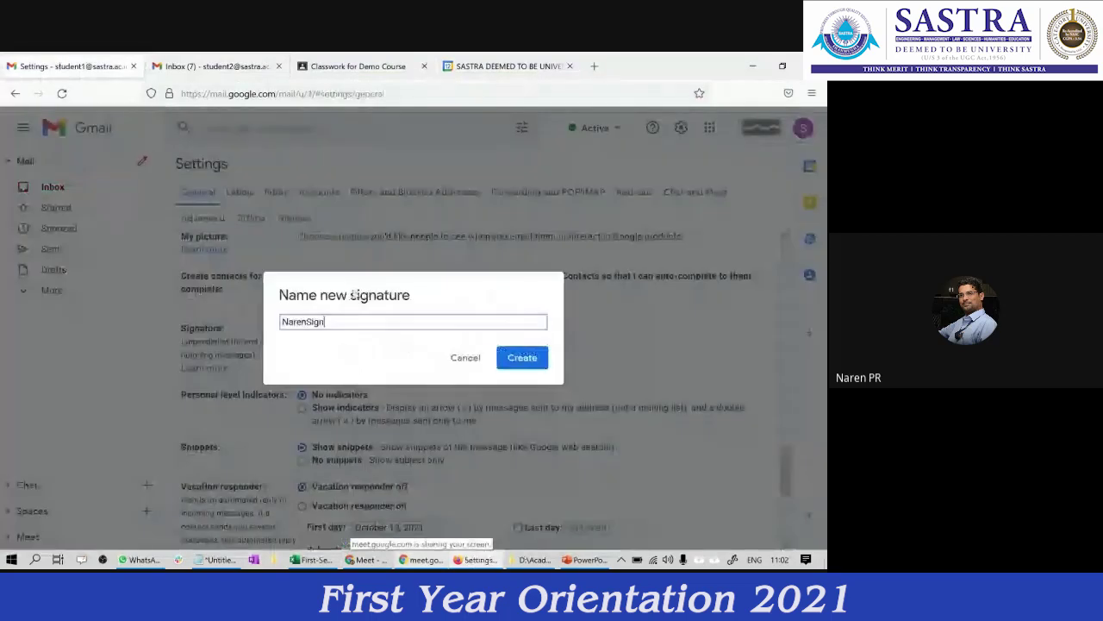
click(534, 360)
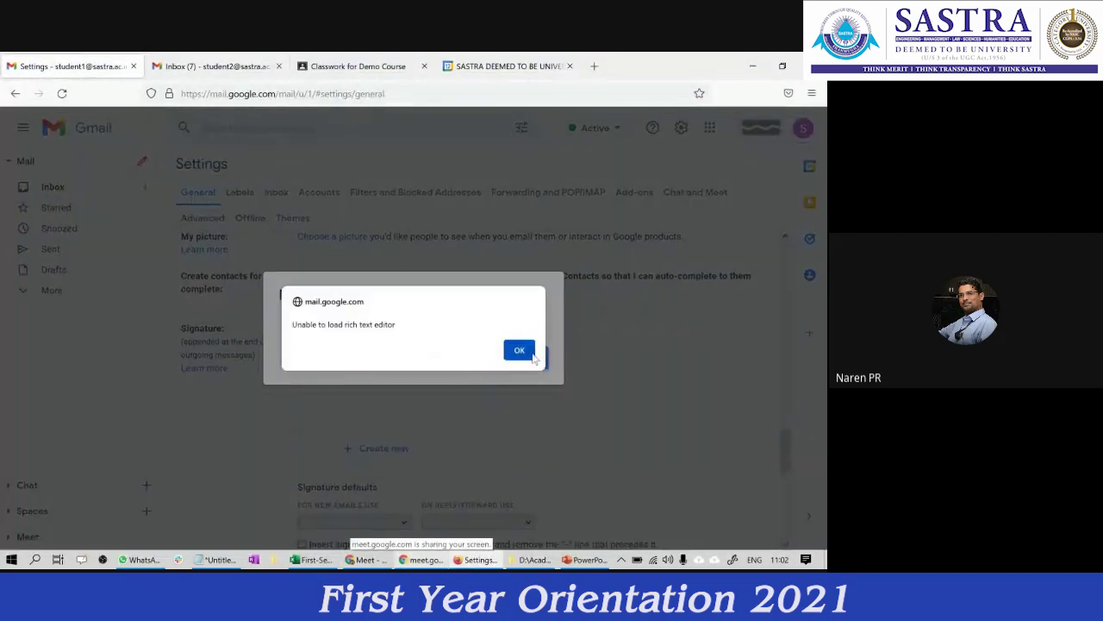
click(520, 352)
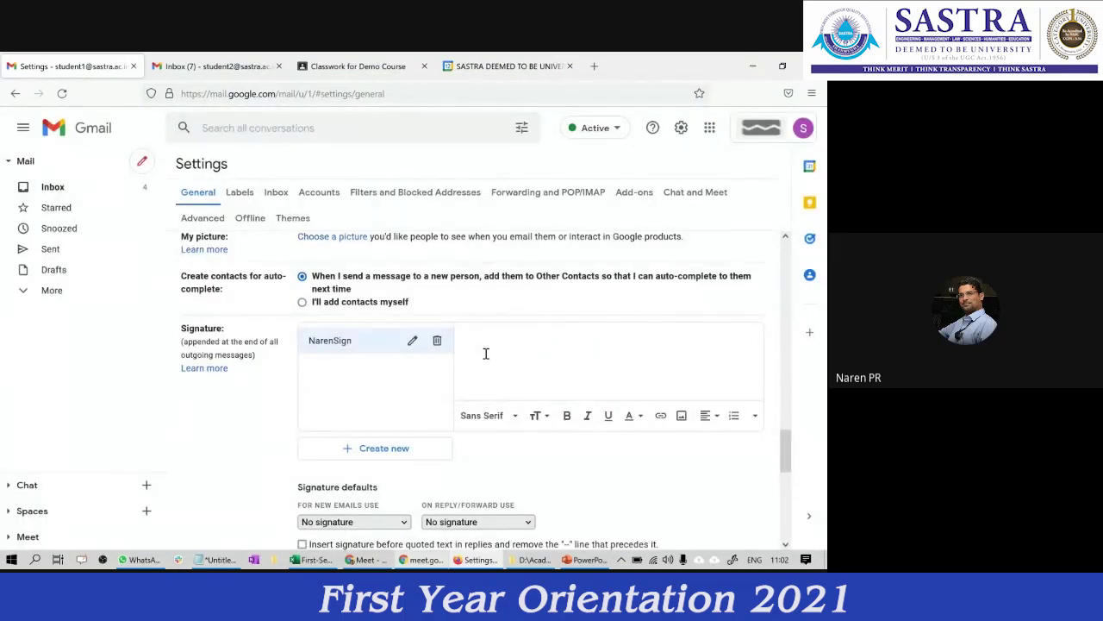
- Type a 'Yours Faithfully' sign-off, a ======= line with the student's full name, and the Reg No line
text(Thanks)
key(BackSpace)
key(BackSpace)
key(BackSpace)
key(BackSpace)
text(Yours Faithfully Naren)
key(Return)
text(=======)
text( P R Naren)
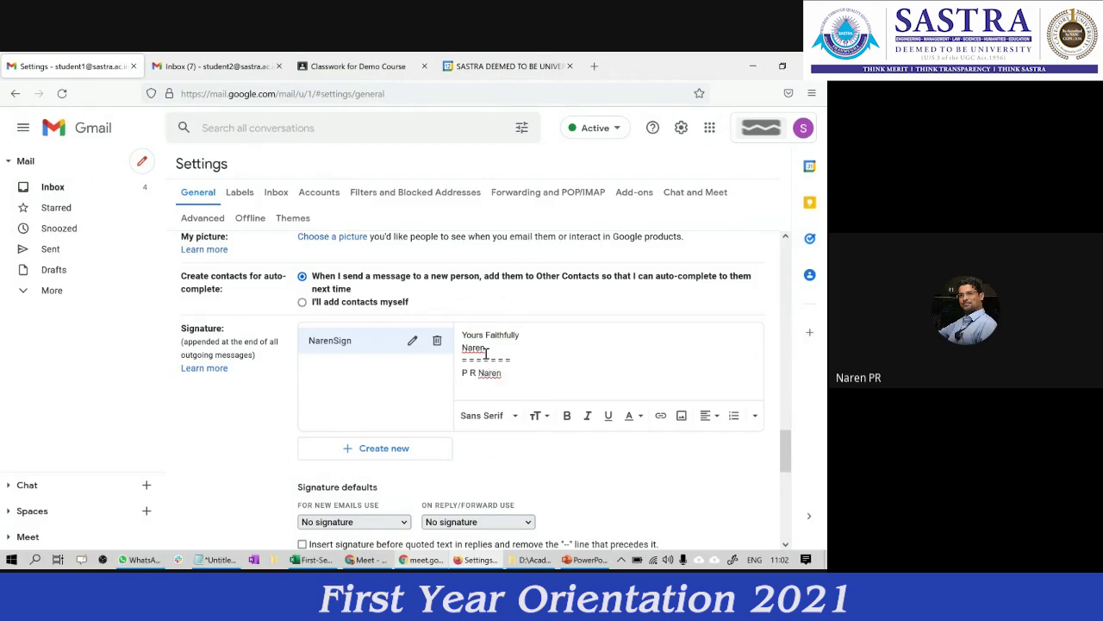
key(Return)
text(Reg Ni)
key(BackSpace)
- Add lines for First B. Tech. Civil Engineering, School of Civil Engineering, SASTRA Deemed to be University, and the postal address
key(Return)
text(Fi)
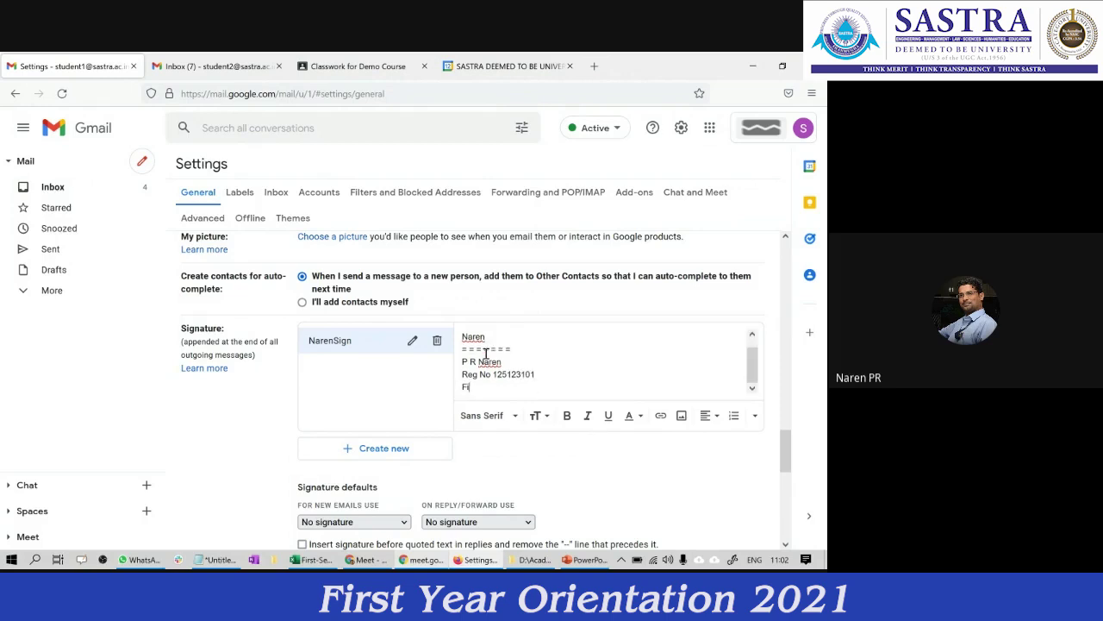
text(rst B. Tech. Civil Engineering)
key(Return)
text(S)
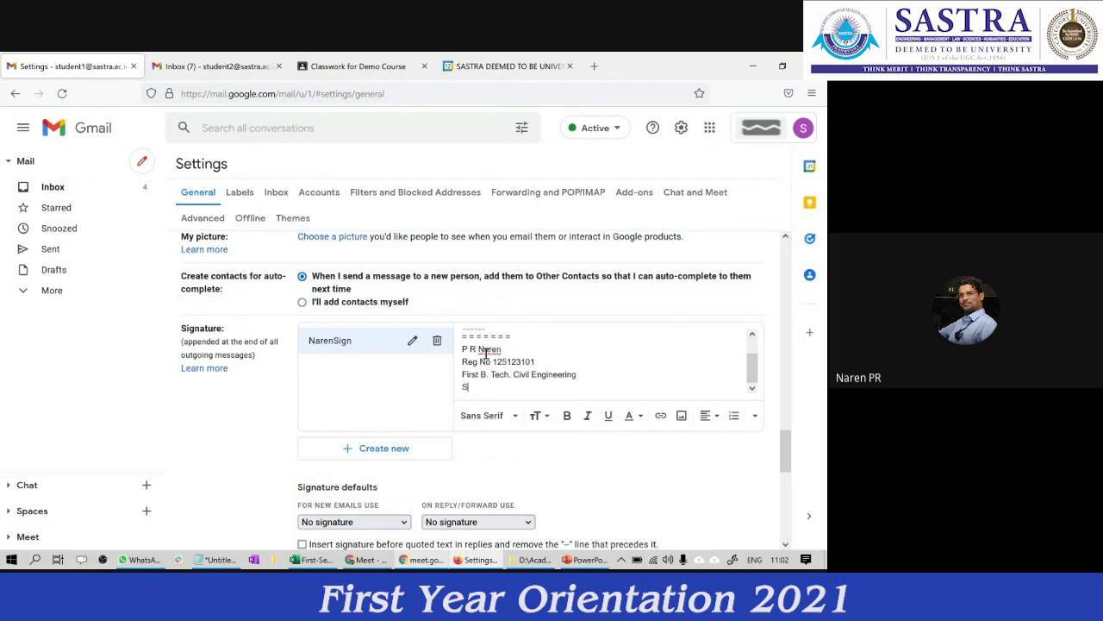
text(chool of Civil Engineering)
key(Return)
text(S)
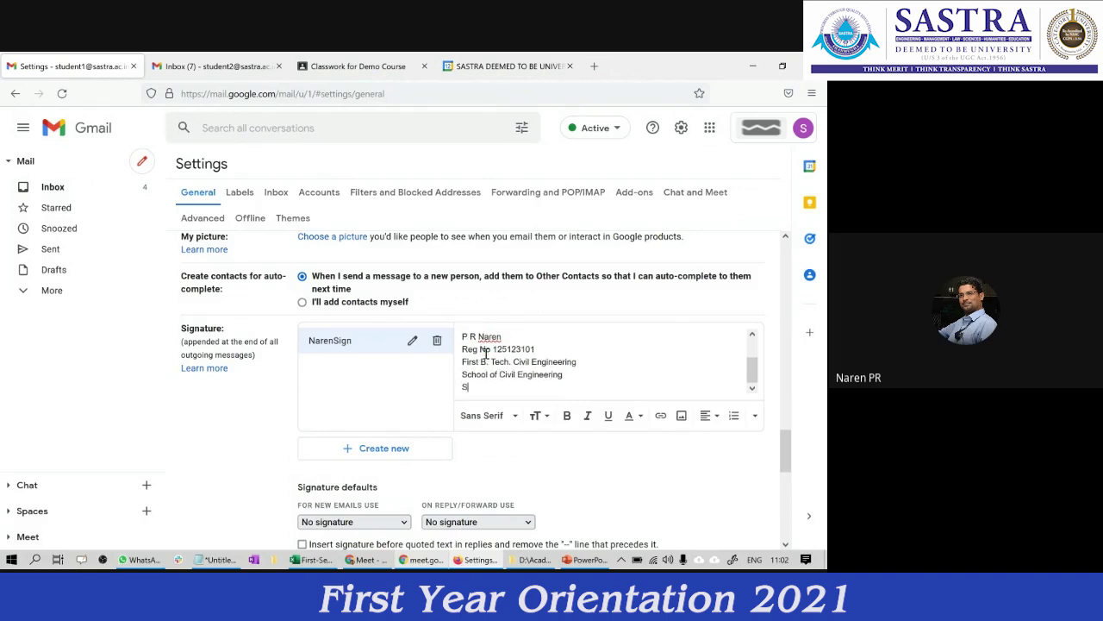
text(ASTRA Deemed to be University)
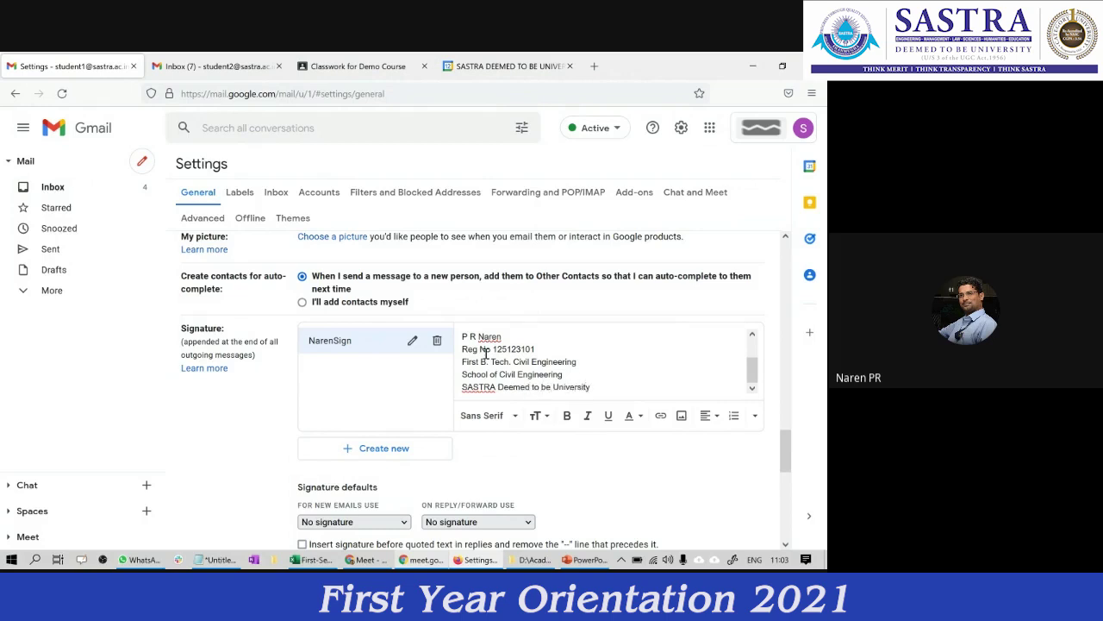
key(Return)
text(Thanjavur Ta)
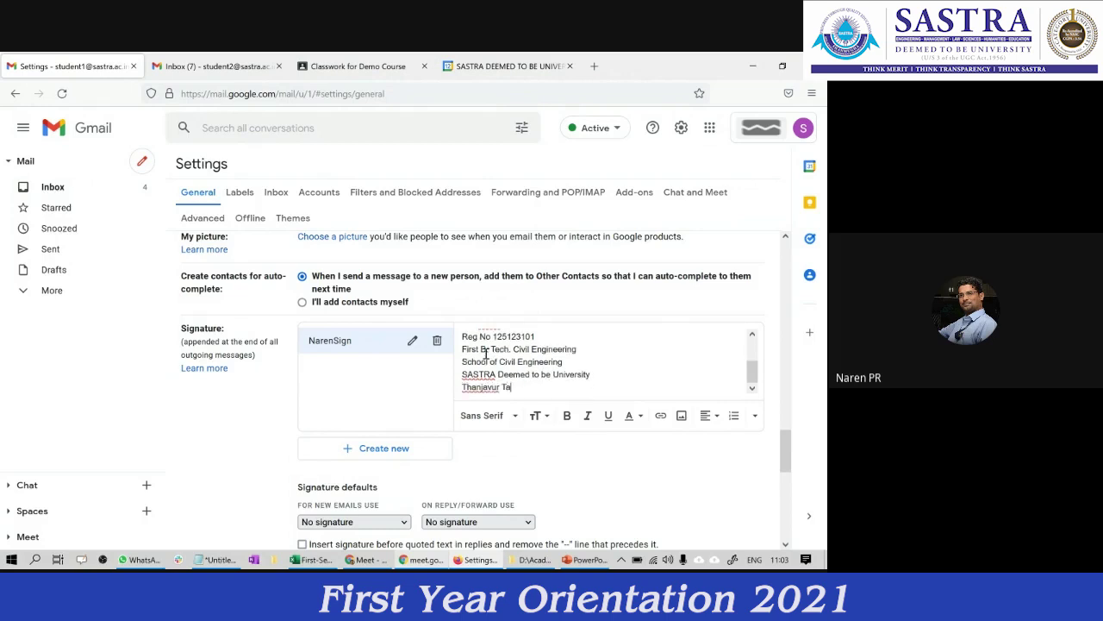
text(mil Nadu 6134)
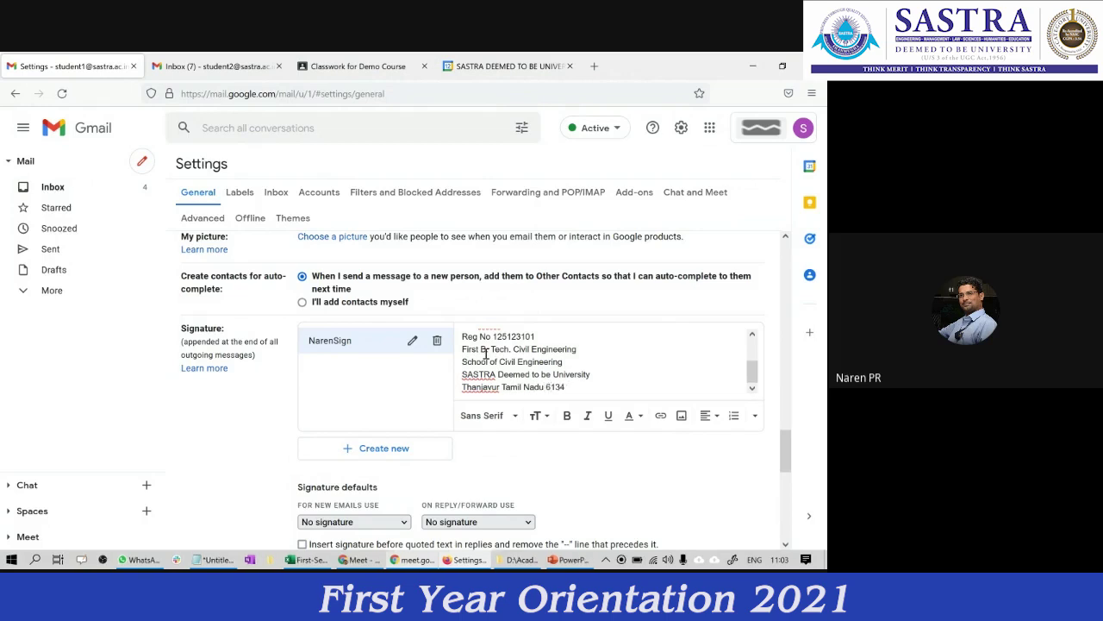
text(101)
- Add a Mobile line with the phone number, an Alternate Email line with the address, and a '= = = = =' row
key(Return)
text(Mobile)
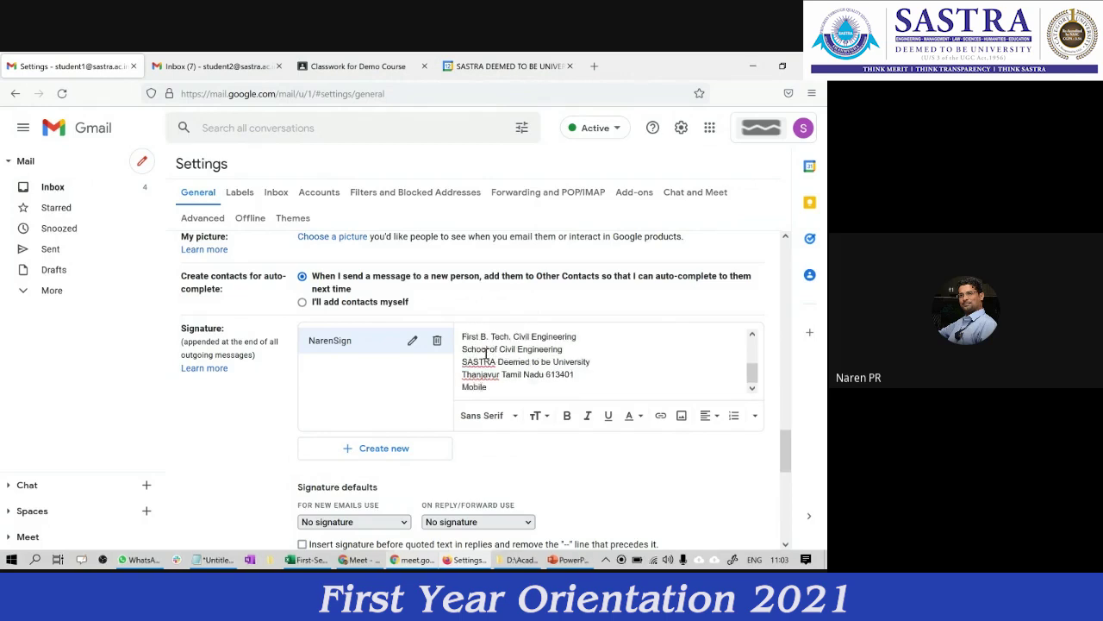
text(: 123456789)
key(Return)
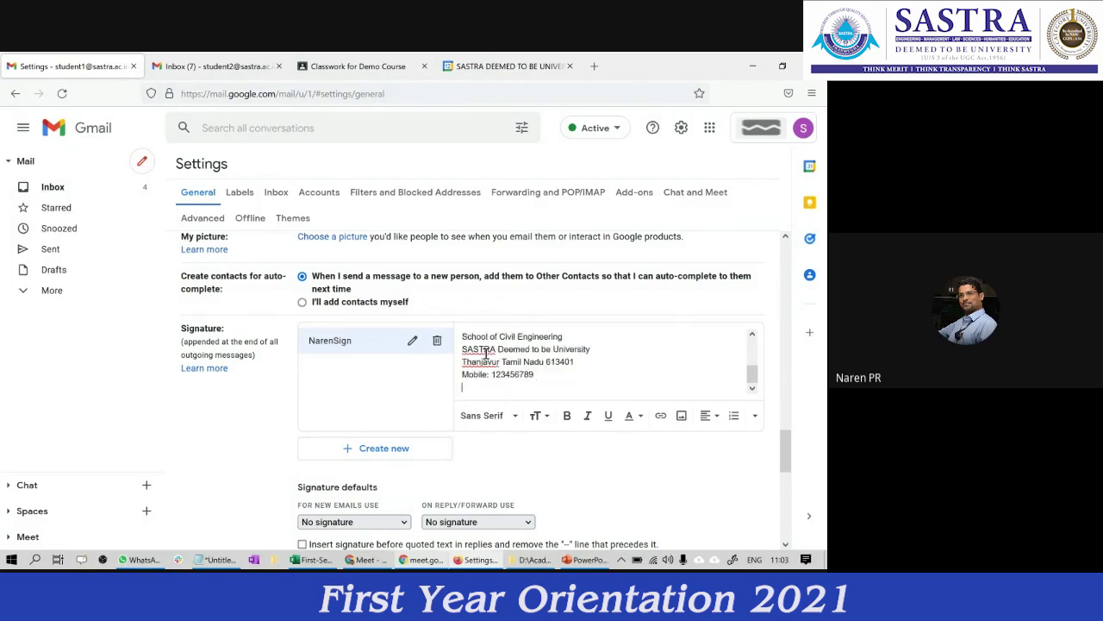
text(Alternate Ema)
text(il: emai)
text(nam)
key(BackSpace)
key(BackSpace)
key(BackSpace)
text(otheremail@gamil)
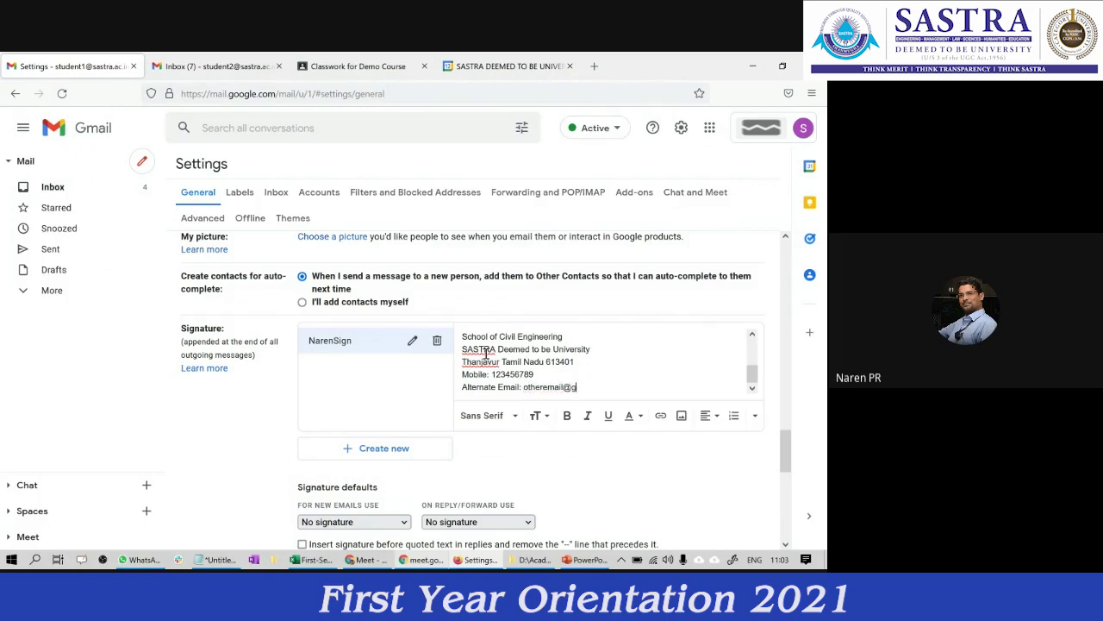
key(BackSpace)
key(BackSpace)
text(mail.com)
key(Return)
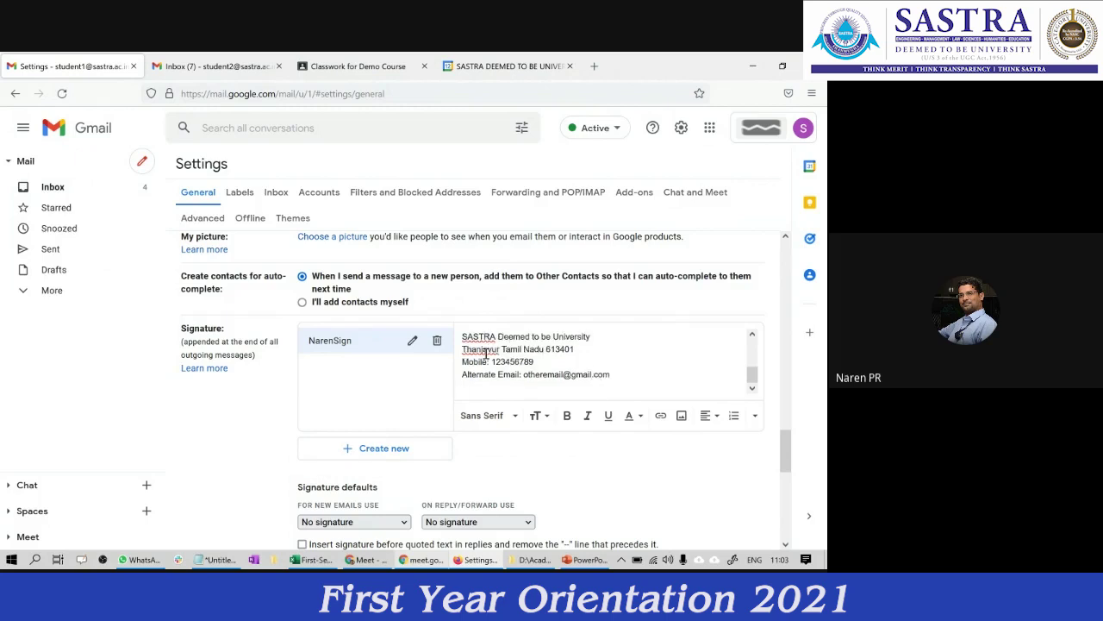
text(= = = = = = = =)
- Make the Mobile label in the signature bold
drag(523, 374, 446, 374)
drag(493, 362, 450, 362)
key(ctrl+b)
click(493, 362)
scroll(493, 362, down, 1)
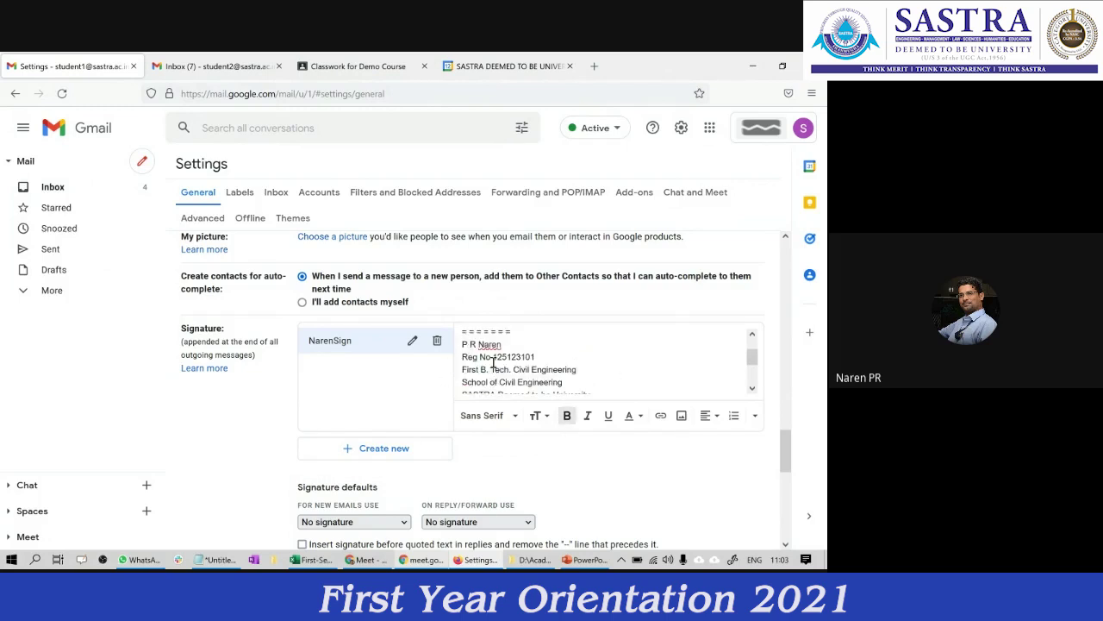
- Make the name and Reg No lines bold and colour them blue
drag(502, 344, 445, 345)
key(ctrl+b)
drag(541, 356, 456, 356)
key(ctrl+b)
drag(528, 356, 454, 344)
click(629, 415)
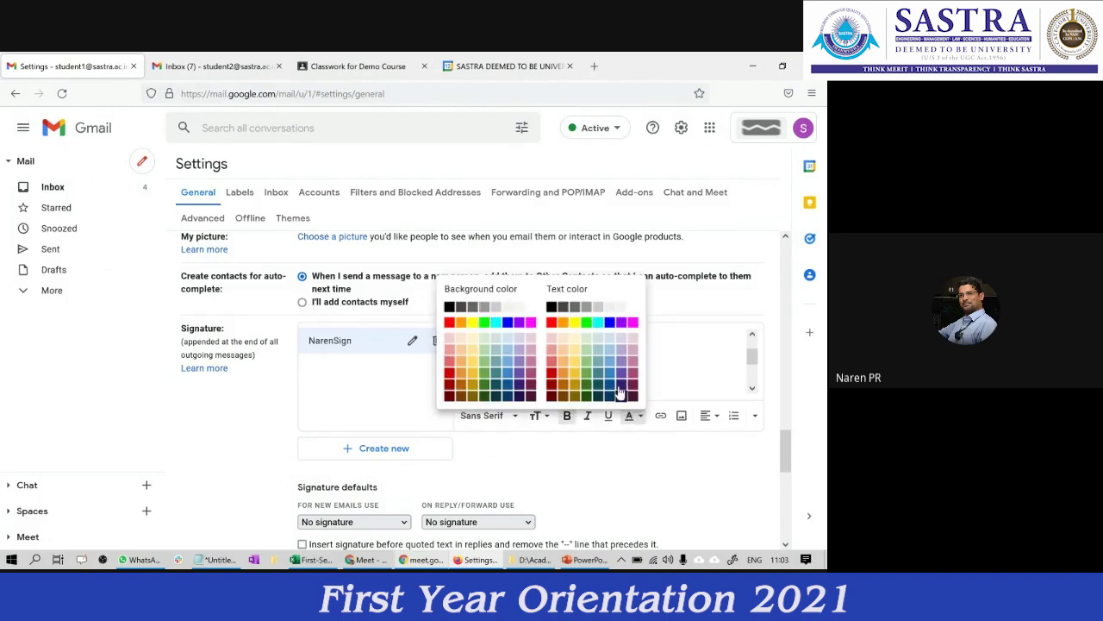
click(590, 344)
click(587, 345)
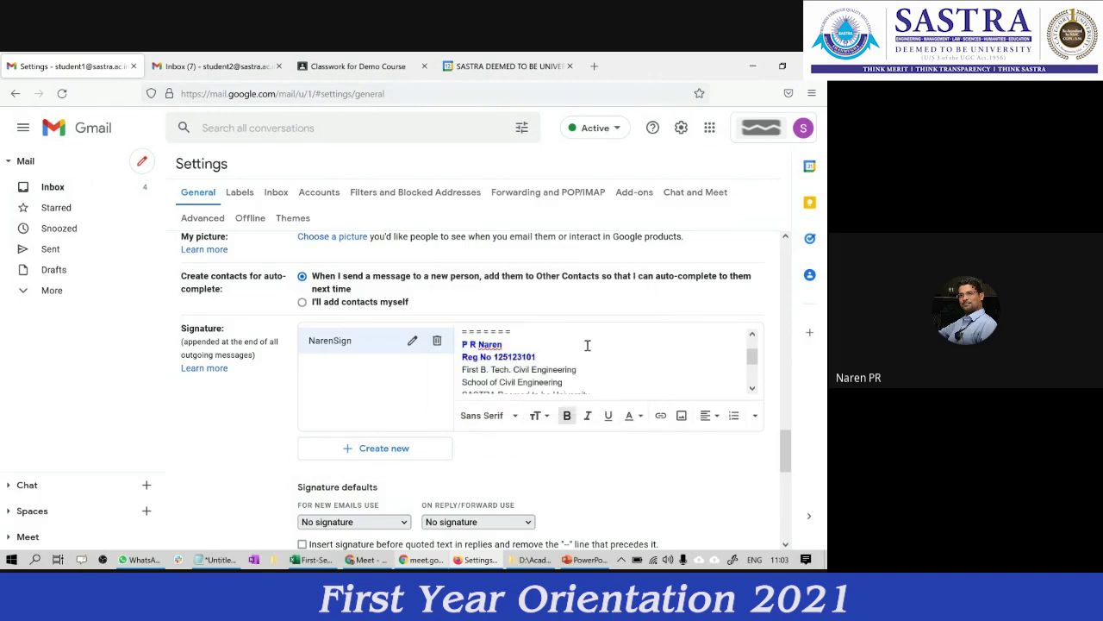
- Set NarenSign as default for new emails and for replies/forwards, then save changes
scroll(414, 414, down, 1)
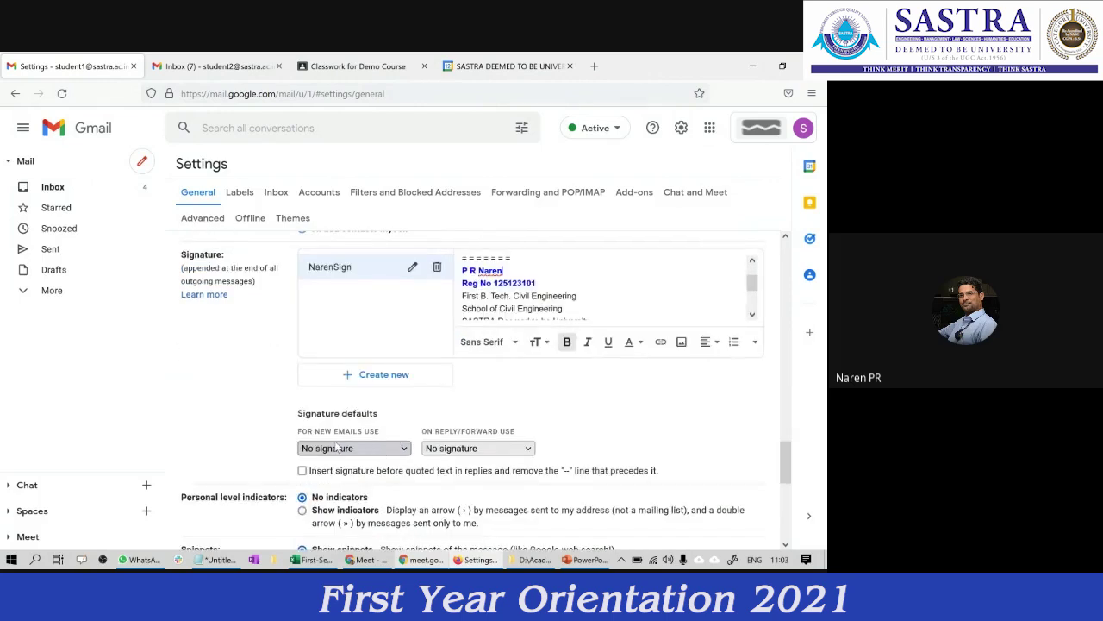
click(362, 448)
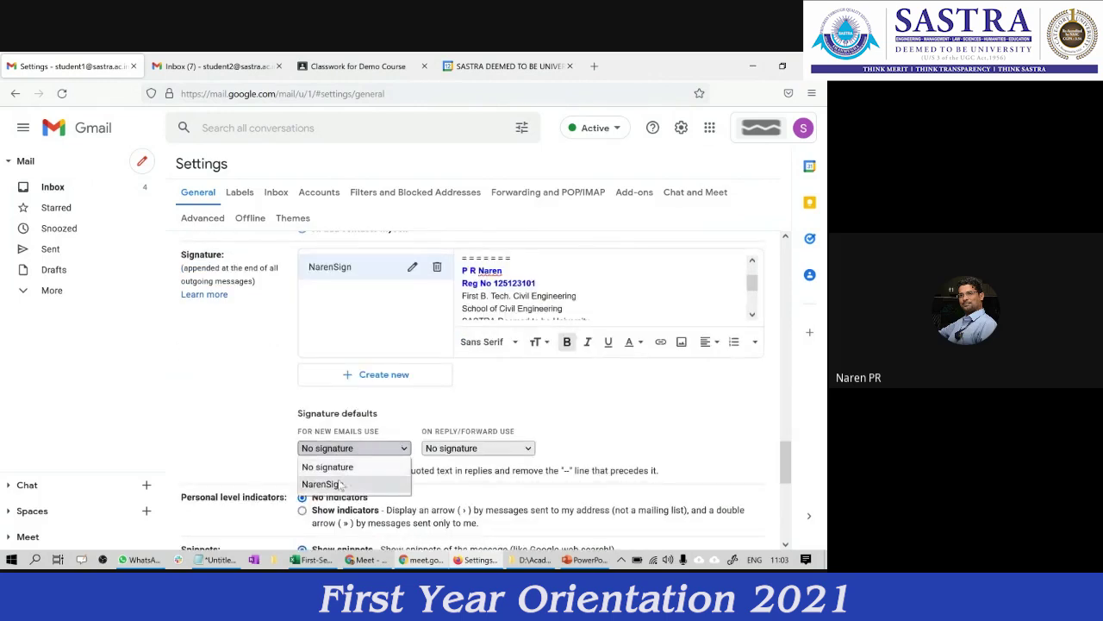
click(352, 476)
click(458, 449)
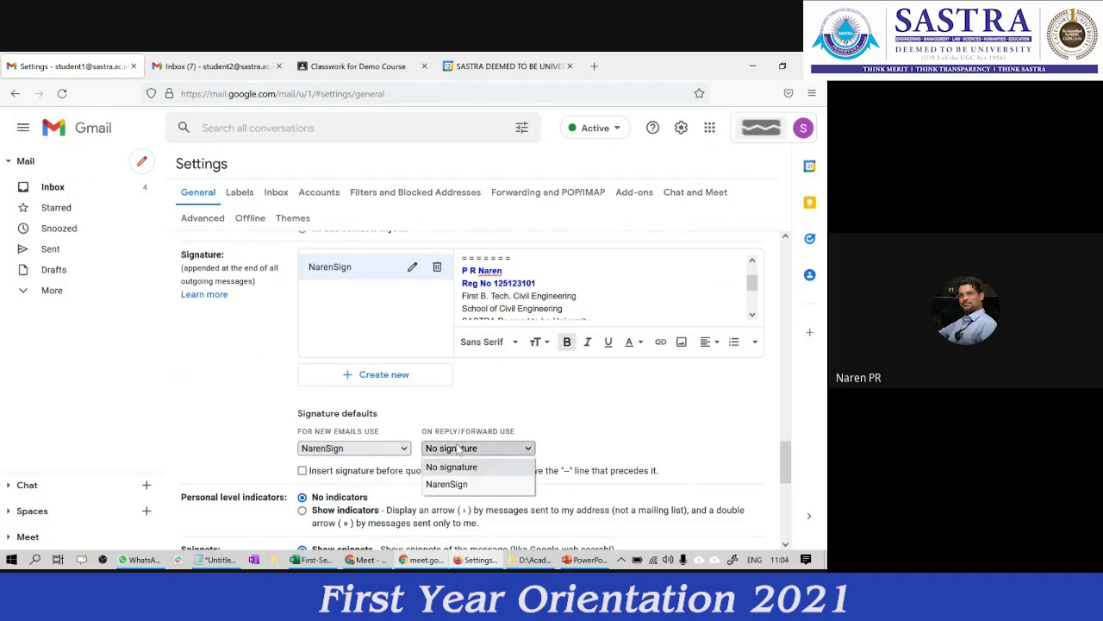
click(446, 482)
scroll(505, 457, down, 5)
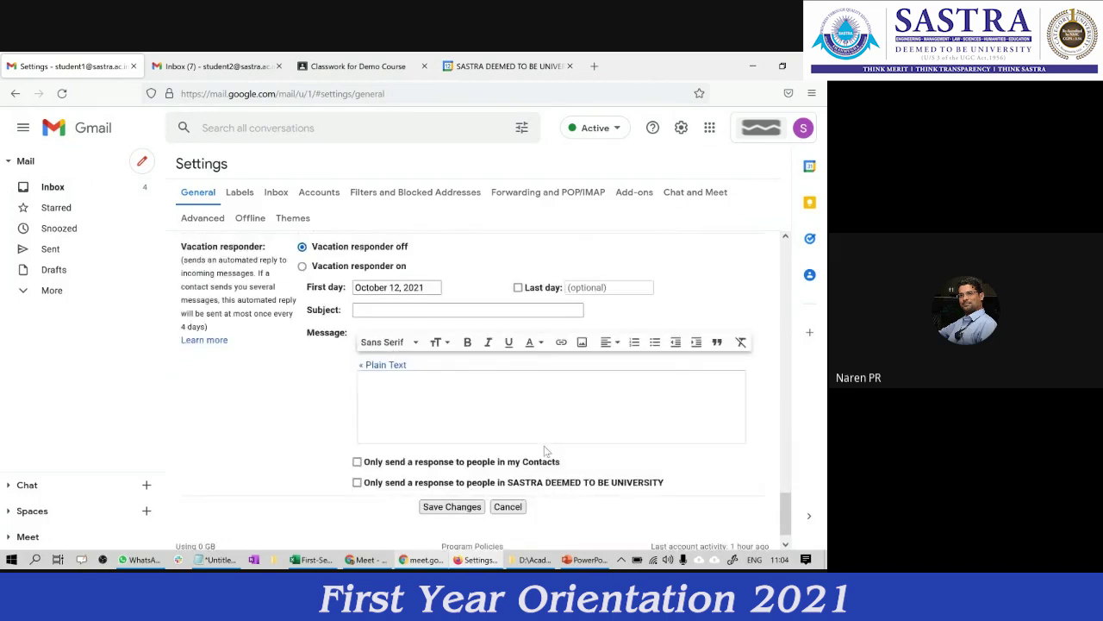
click(450, 480)
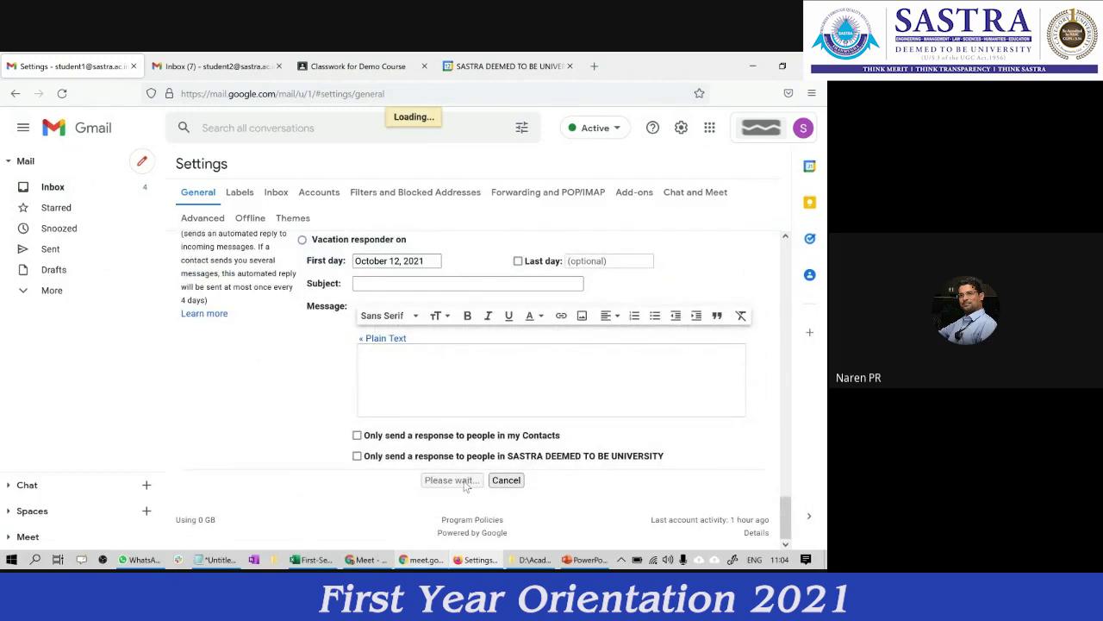
- Start a new full-screen message, dismiss the signature and full-screen tips, and highlight the inserted signature
click(142, 162)
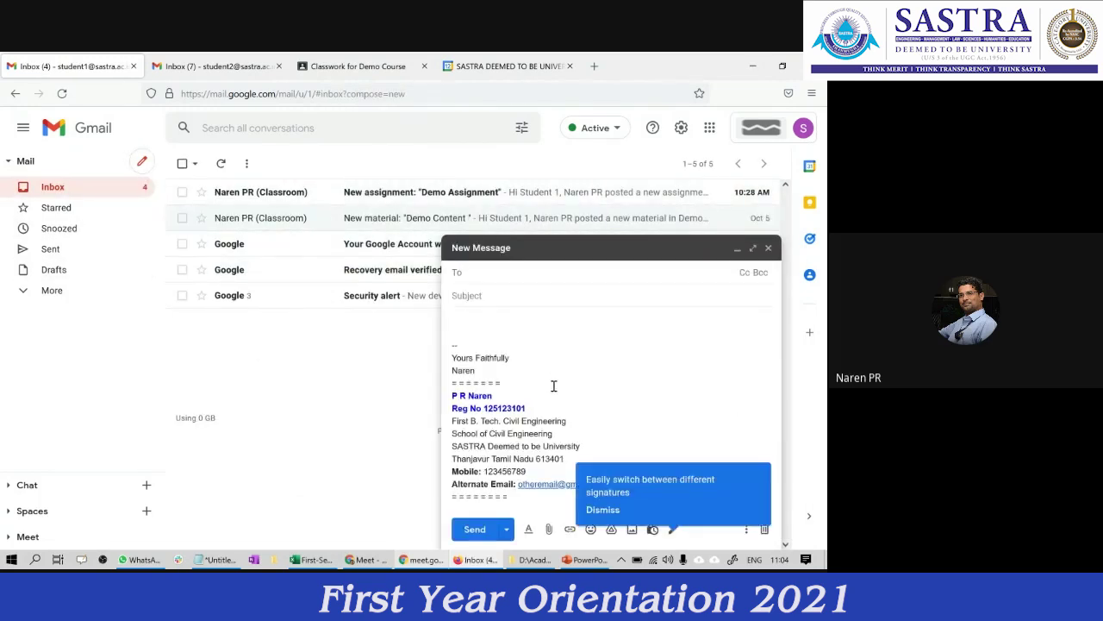
click(609, 510)
click(752, 249)
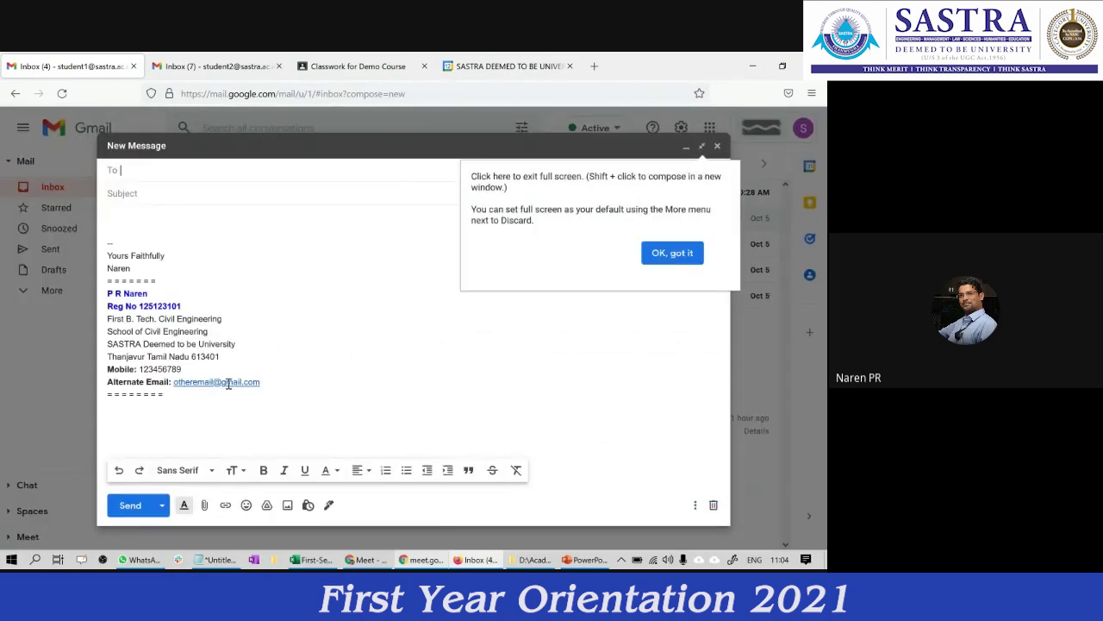
click(670, 257)
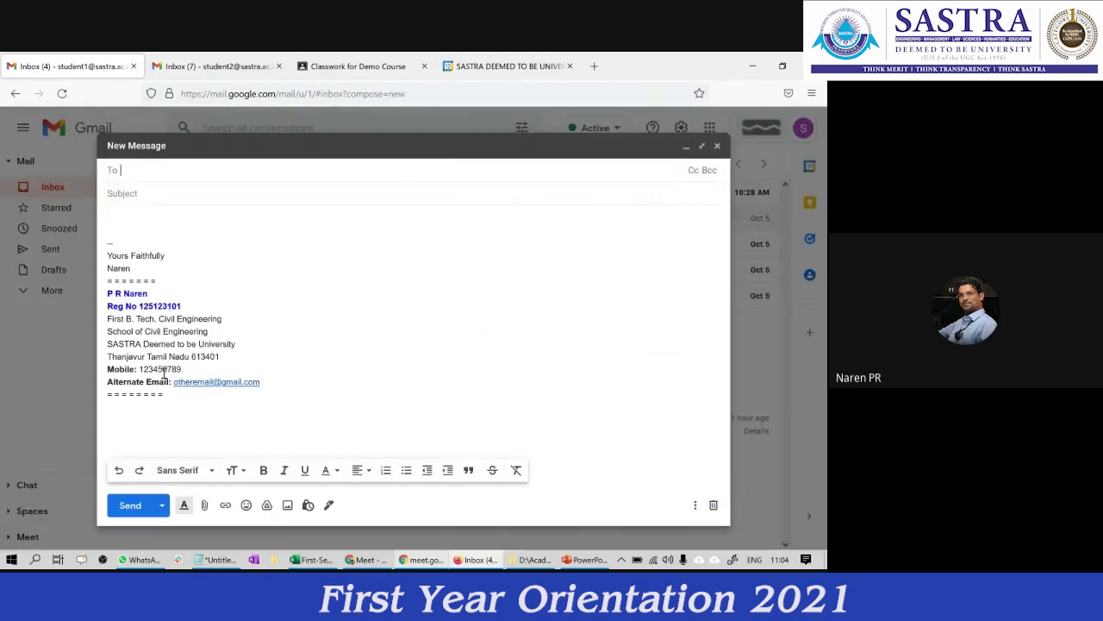
mouse_move(282, 392)
mouse_down()
mouse_move(148, 333)
mouse_move(102, 284)
mouse_up()
- Type 'Dear Sir' and 'Can you kindly explain Newton's law tomorrow once again' above the signature
click(145, 220)
text(Dear Sir)
key(Return)
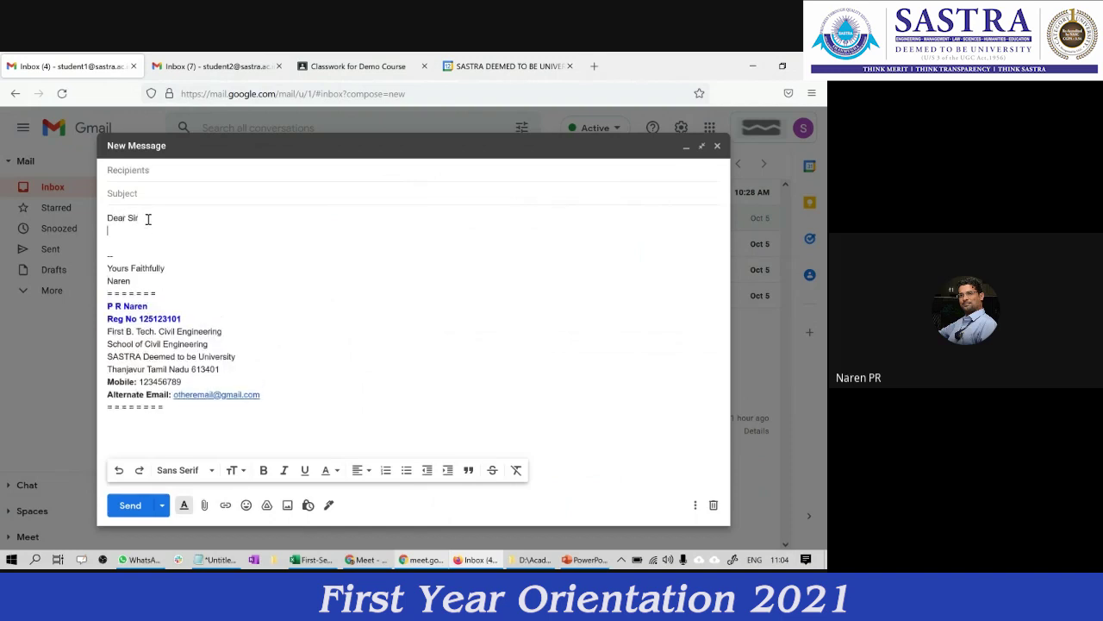
text(Can you kindly explain Newton)
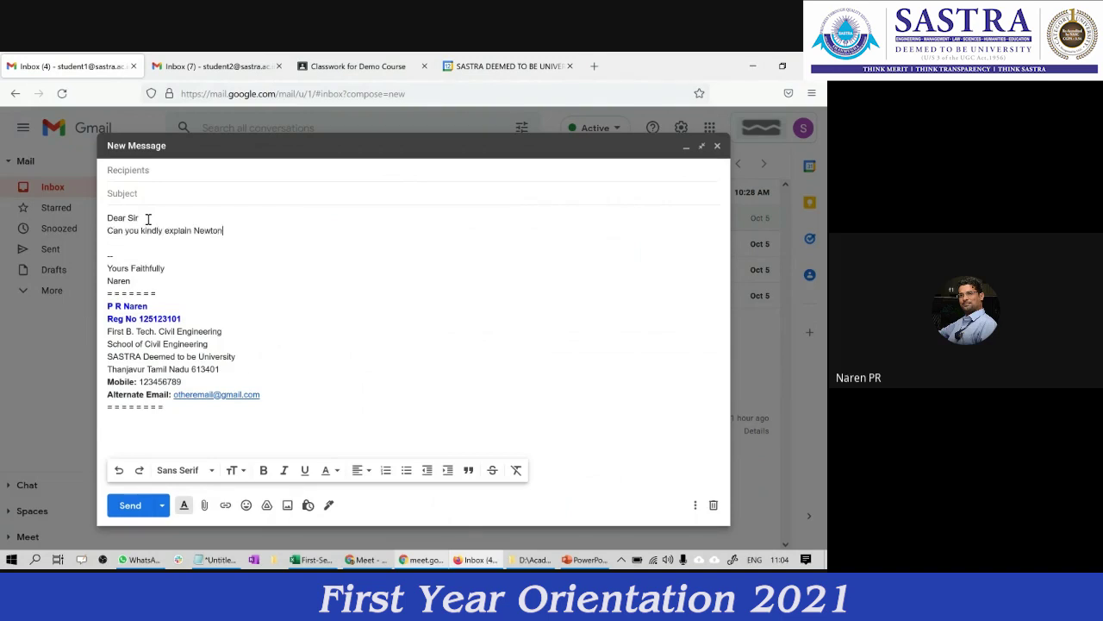
text('s la)
key(BackSpace)
text(law tomorrow once again)
- Add the line about being in UAE without an Indian number, then start 'How to register in SW'
key(Return)
text(I have a p)
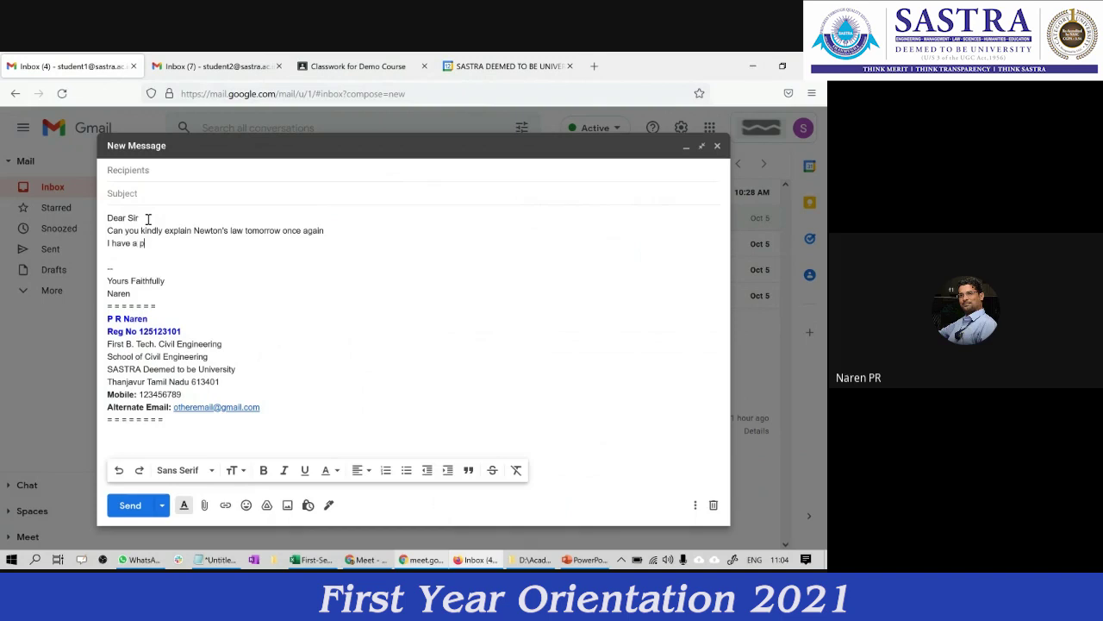
key(BackSpace)
key(BackSpace)
key(BackSpace)
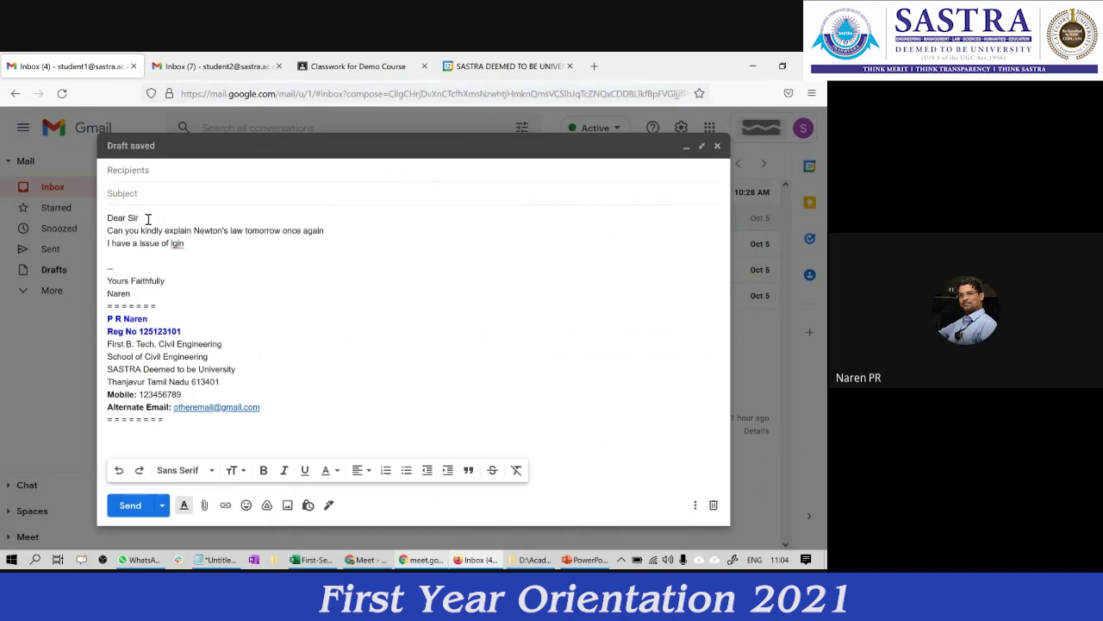
text(UAE and do)
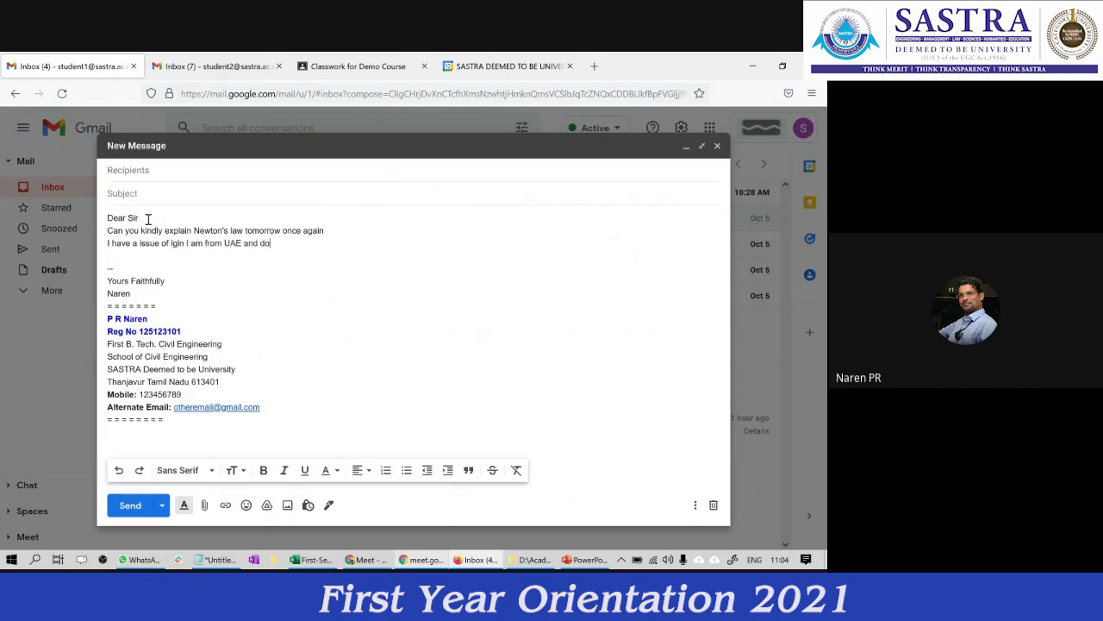
text( not have an indian number)
key(Return)
text(How to register )
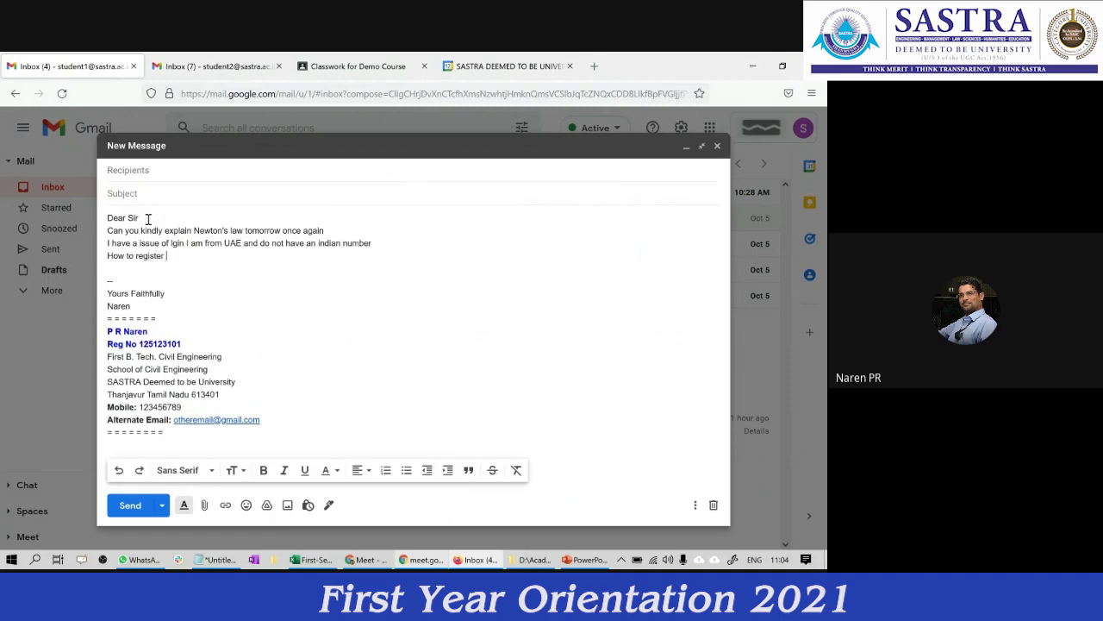
text(in SWI)
- Delete the Newton's law line and the empty line it leaves behind
triple_click(332, 230)
right_click(47, 234)
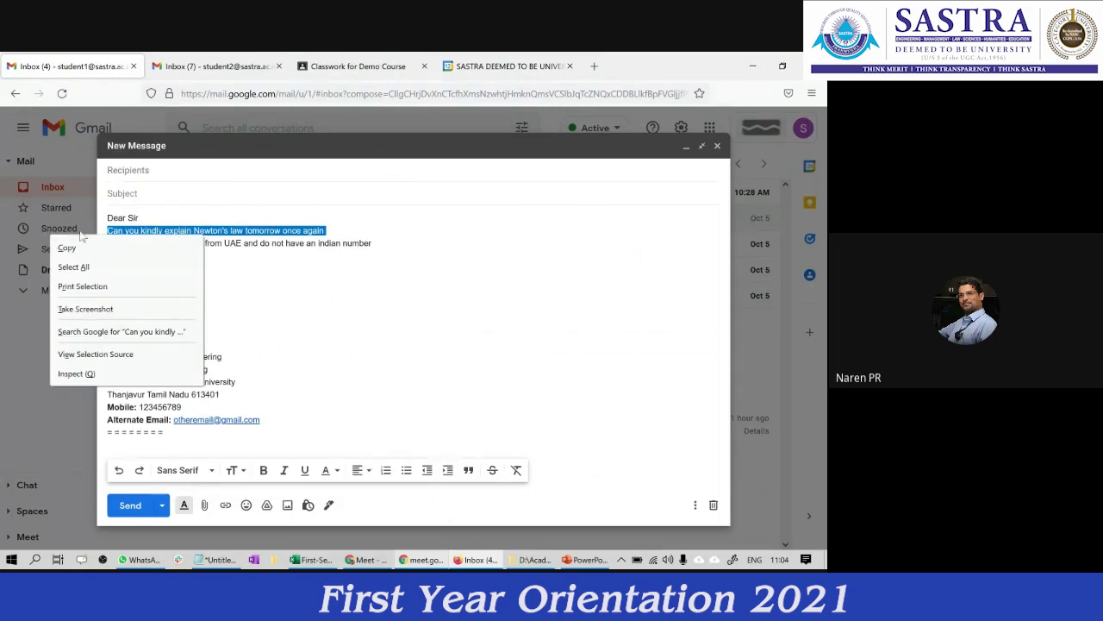
click(216, 222)
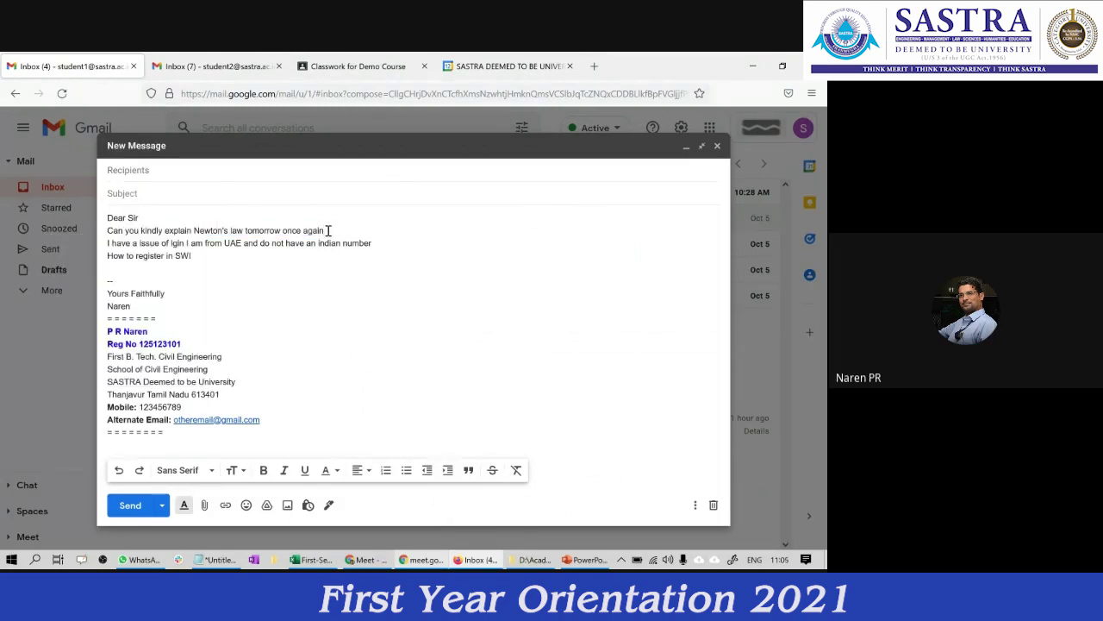
drag(327, 230, 80, 236)
key(BackSpace)
key(Delete)
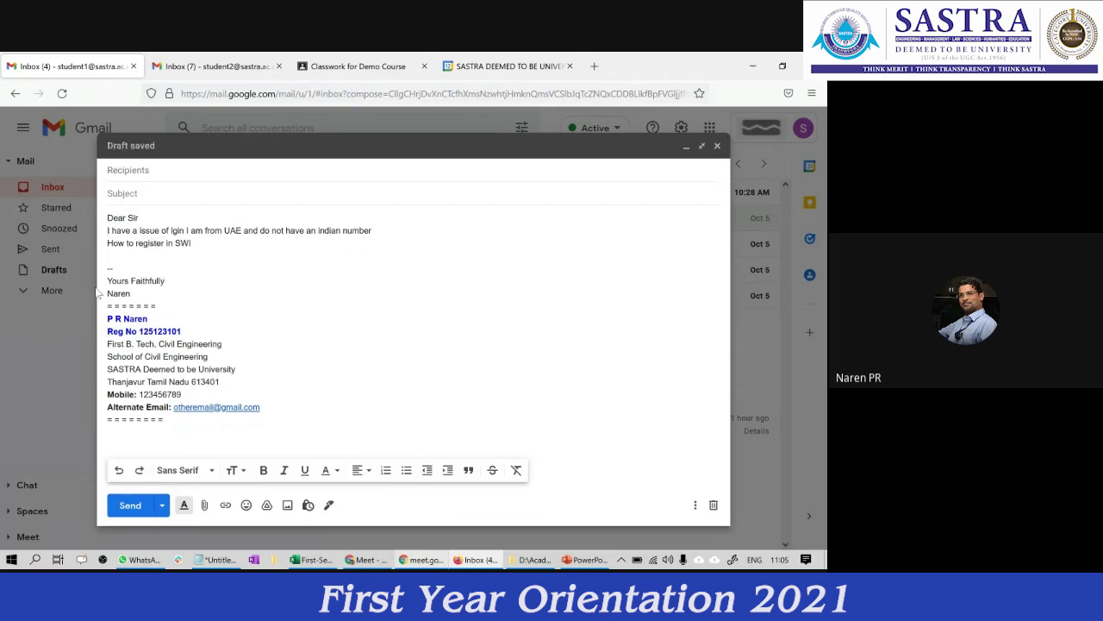
- Highlight the start of the signature and then the mobile number in it
drag(107, 279, 291, 417)
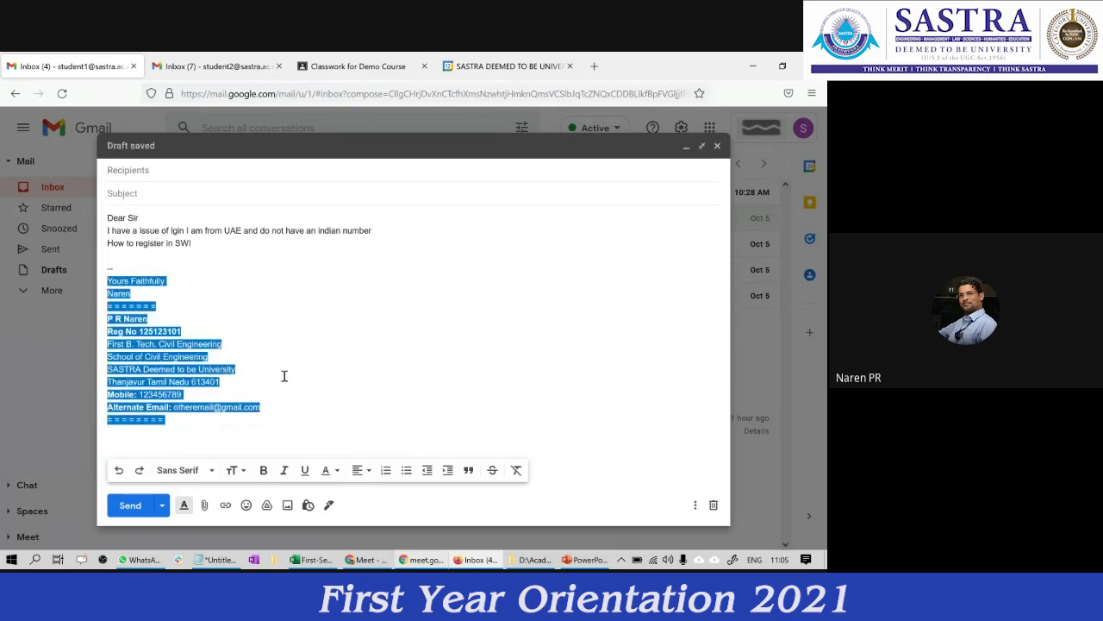
click(284, 376)
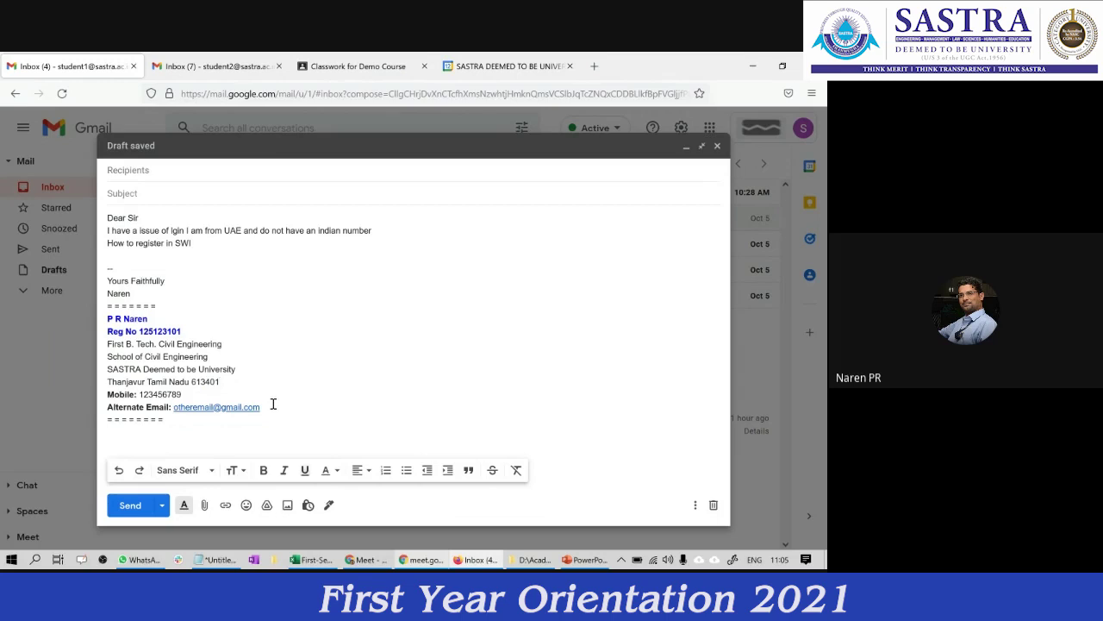
drag(183, 395, 136, 397)
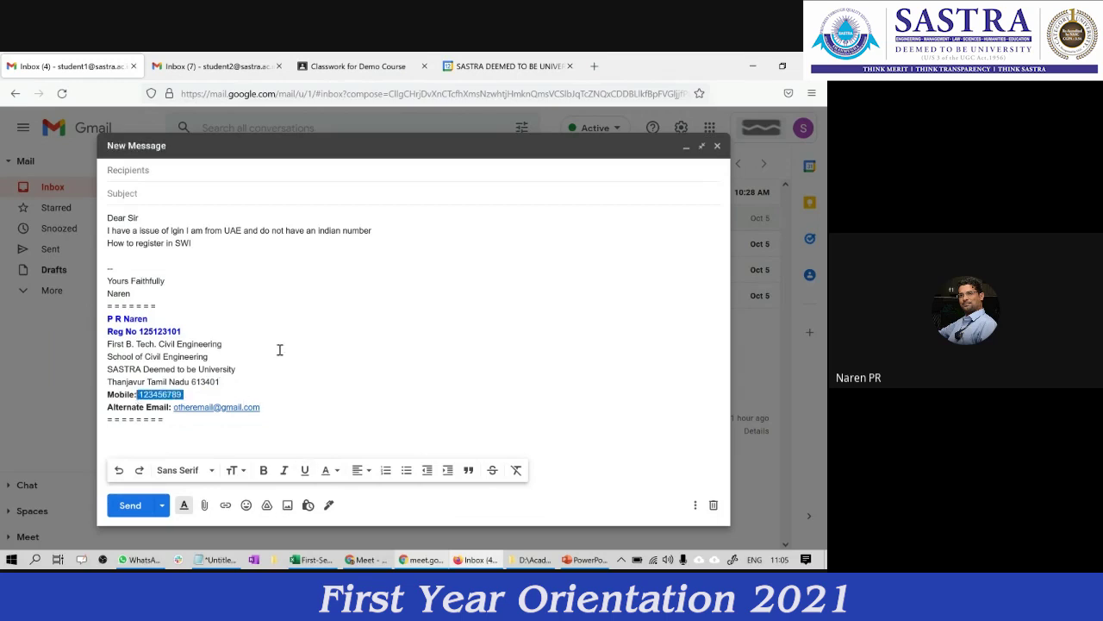